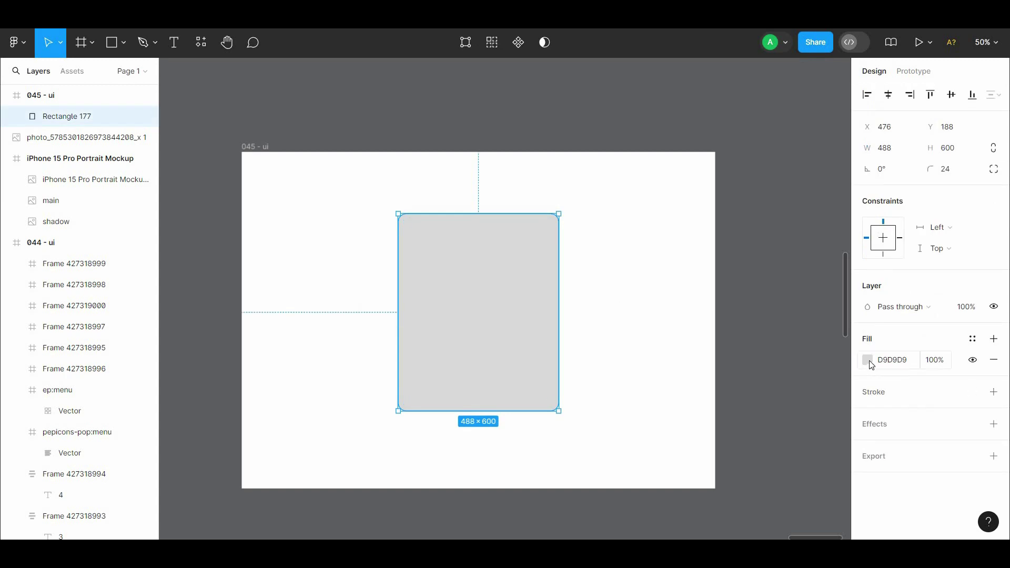
# Fill the card rectangle in the 045 - ui frame with near-black 161616 and move it down to Y 202
pyautogui.click(867, 359)
pyautogui.moveTo(715, 318); pyautogui.dragTo(678, 356)
pyautogui.click(587, 106)
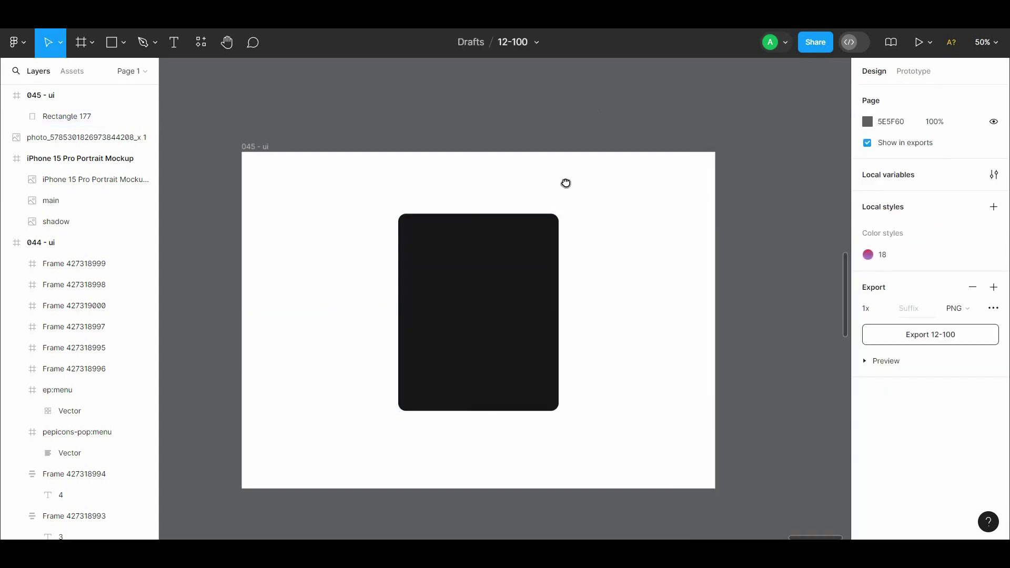
pyautogui.moveTo(565, 182); pyautogui.dragTo(566, 169)
pyautogui.click(516, 256)
pyautogui.moveTo(516, 257); pyautogui.dragTo(517, 262)
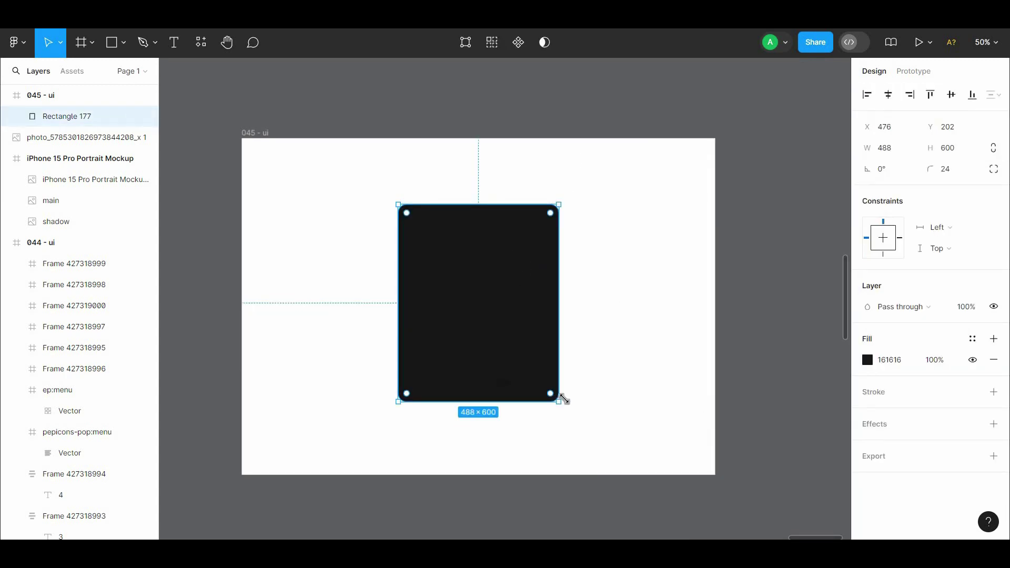
pyautogui.click(617, 368)
pyautogui.click(345, 137)
pyautogui.click(347, 117)
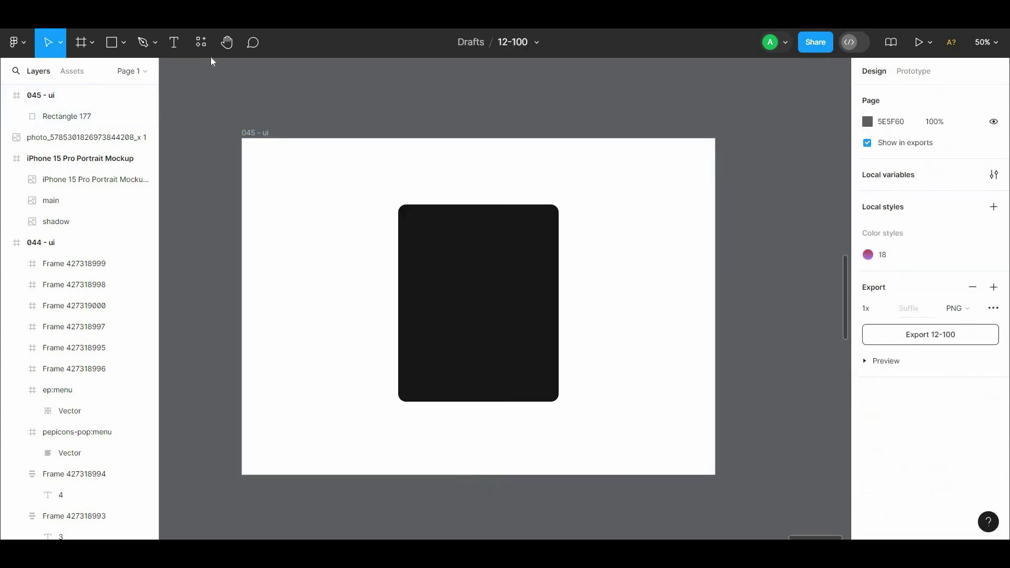
# Draw a rectangle with corner radius 16 overlapping the black card's upper edge, centred on the card and enlarged to about 255 × 238
pyautogui.click(123, 42)
pyautogui.click(119, 78)
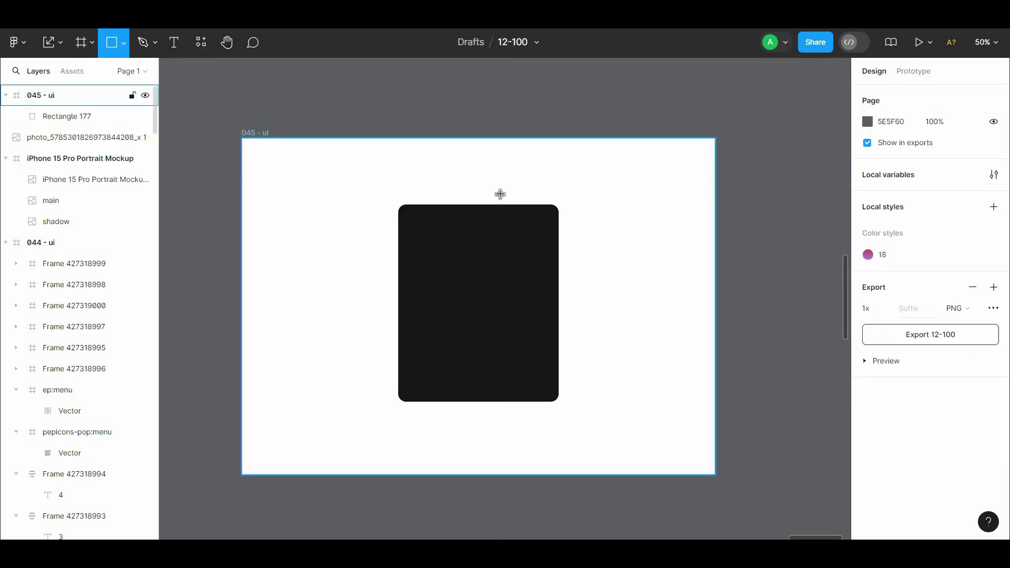
pyautogui.moveTo(447, 181); pyautogui.dragTo(518, 245)
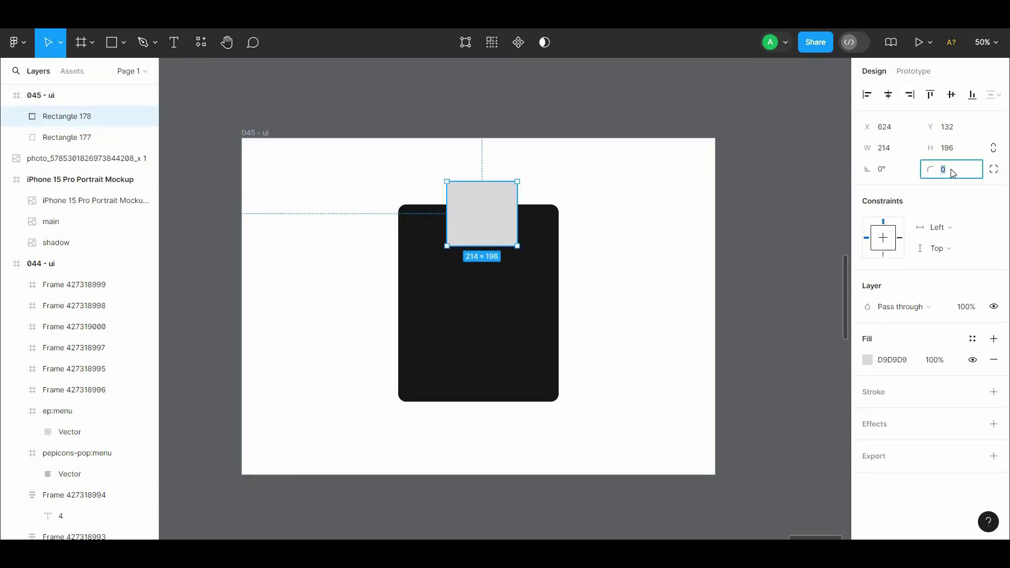
pyautogui.click(792, 167)
pyautogui.moveTo(469, 210); pyautogui.dragTo(465, 200)
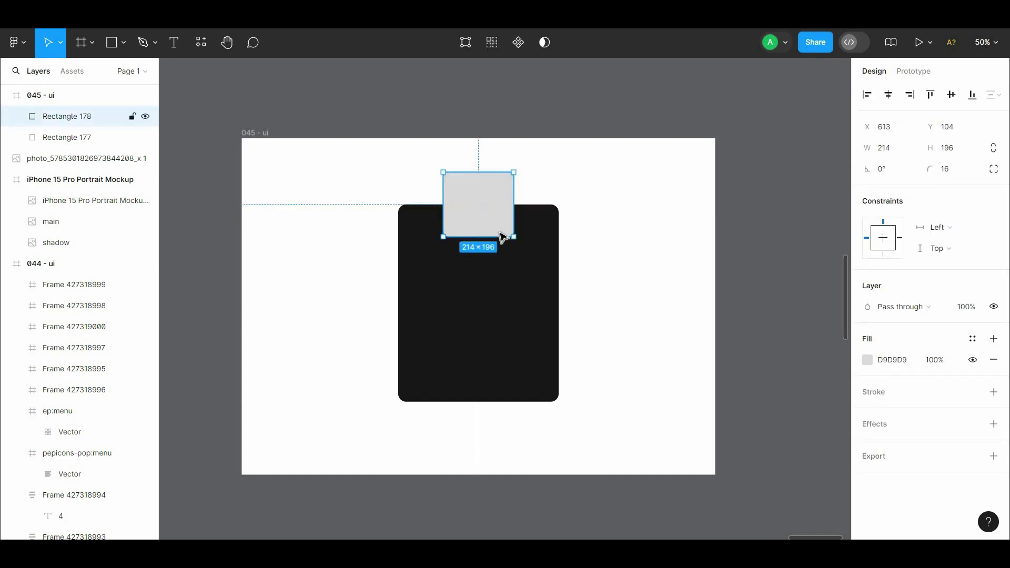
pyautogui.moveTo(514, 237)
pyautogui.mouseDown()
pyautogui.moveTo(527, 250)
pyautogui.moveTo(506, 230)
pyautogui.mouseUp()
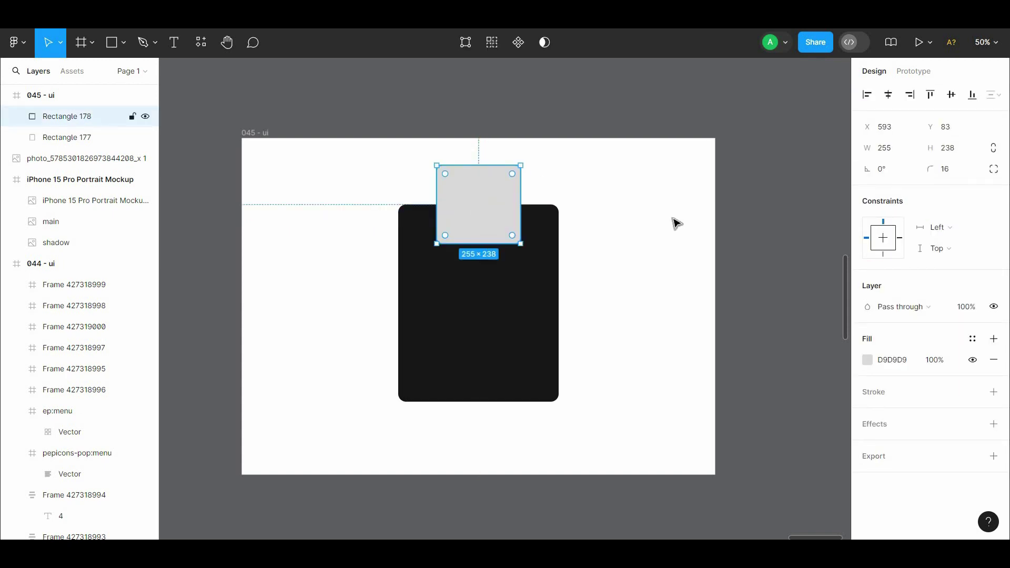
# Widen the black card to about 596, keeping its height at 600
pyautogui.click(672, 217)
pyautogui.scroll(-1, 474, 216)
pyautogui.click(476, 220)
pyautogui.click(537, 301)
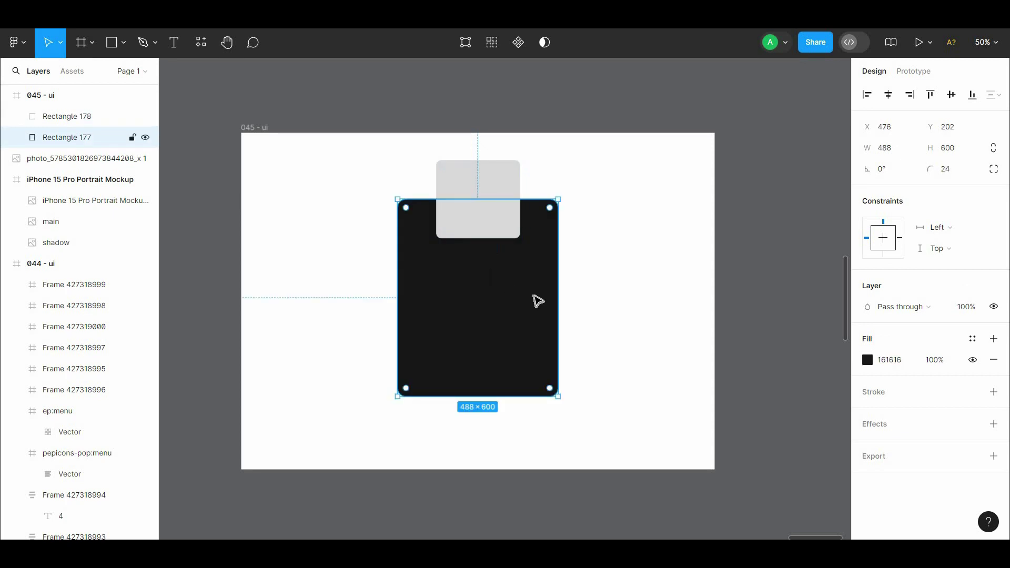
pyautogui.moveTo(565, 303); pyautogui.dragTo(593, 306)
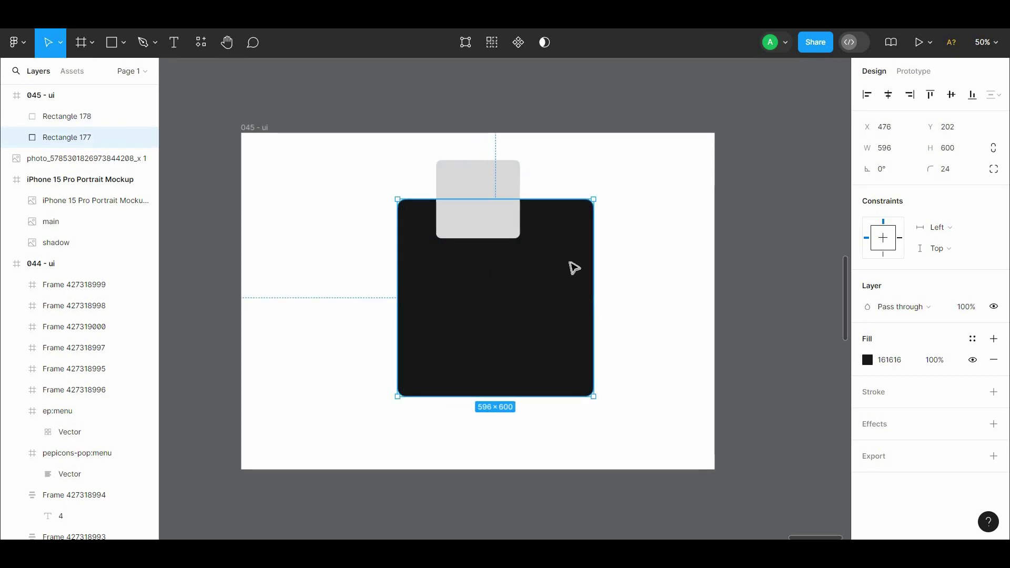
# Enlarge the grey rectangle and reposition it over the upper edge of the widened black card
pyautogui.click(517, 209)
pyautogui.moveTo(519, 210); pyautogui.dragTo(533, 252)
pyautogui.click(680, 278)
pyautogui.click(523, 198)
pyautogui.click(649, 242)
pyautogui.moveTo(649, 241); pyautogui.dragTo(662, 263)
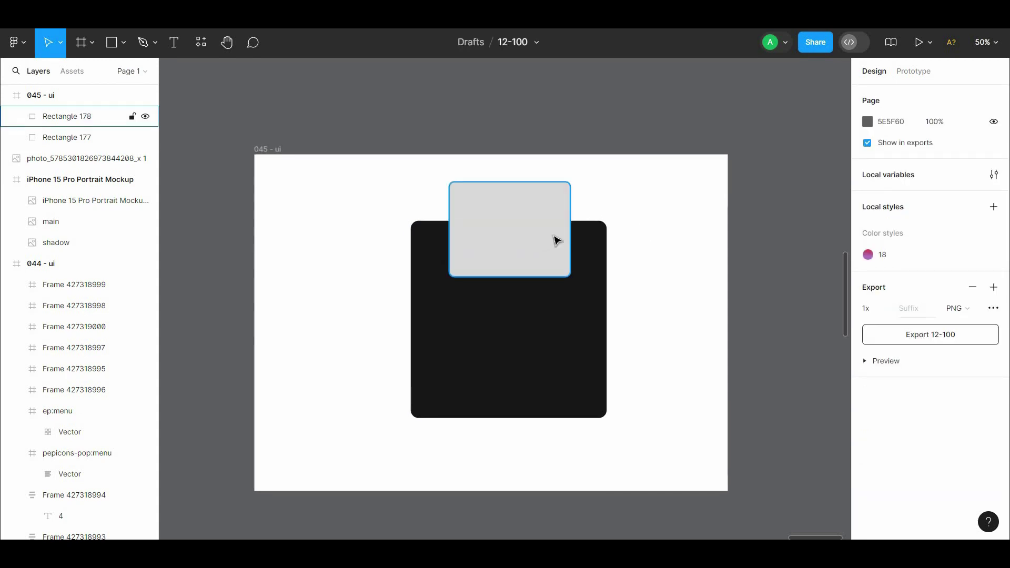
pyautogui.moveTo(537, 212); pyautogui.dragTo(520, 186)
pyautogui.click(618, 205)
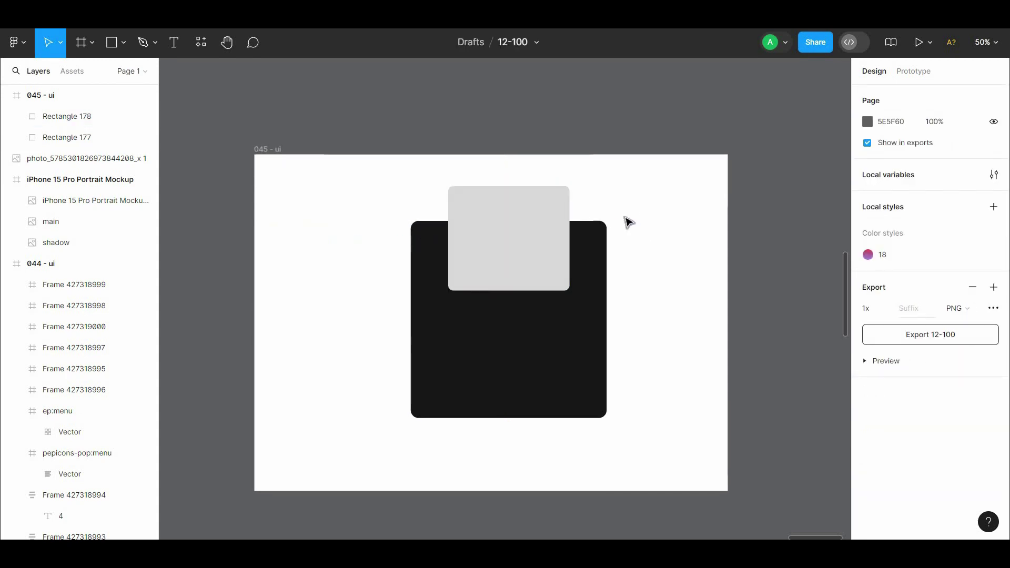
# Align the grey rectangle and the black card on their horizontal centres
pyautogui.scroll(-1, 646, 214)
pyautogui.moveTo(650, 195); pyautogui.dragTo(437, 420)
pyautogui.click(889, 92)
pyautogui.click(618, 207)
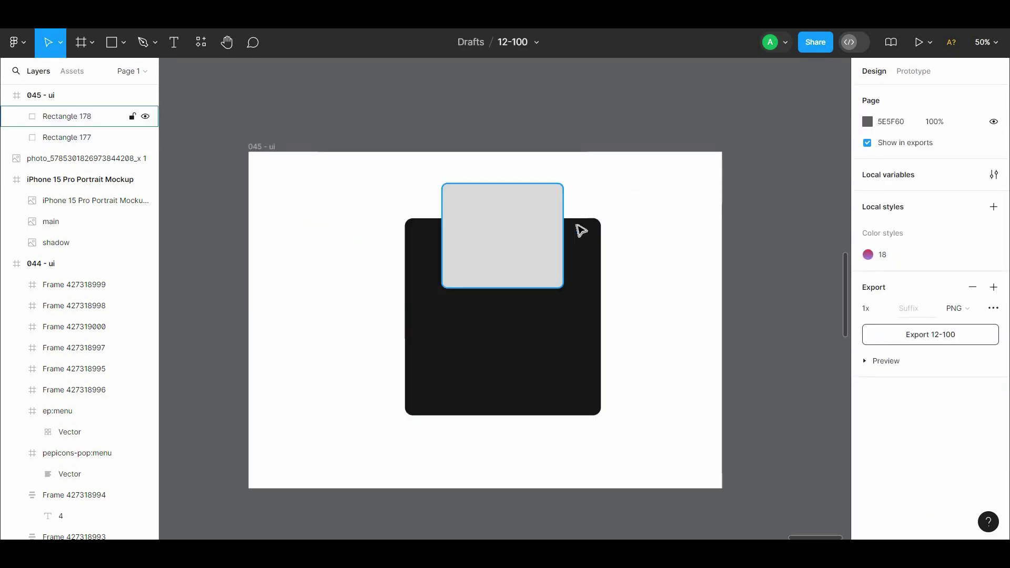
pyautogui.moveTo(631, 255); pyautogui.dragTo(659, 231)
pyautogui.click(616, 247)
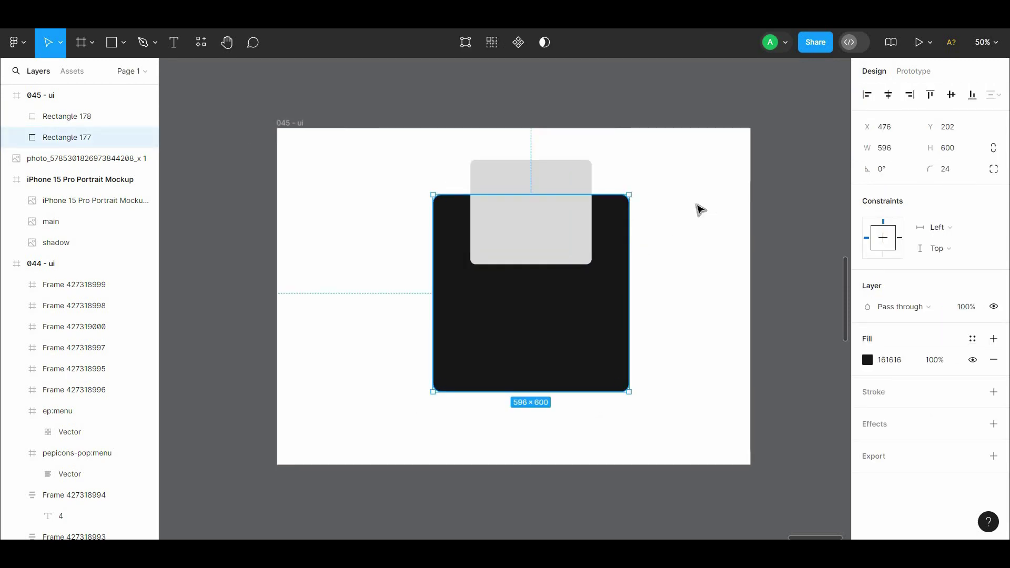
pyautogui.click(699, 209)
pyautogui.click(575, 202)
pyautogui.click(644, 162)
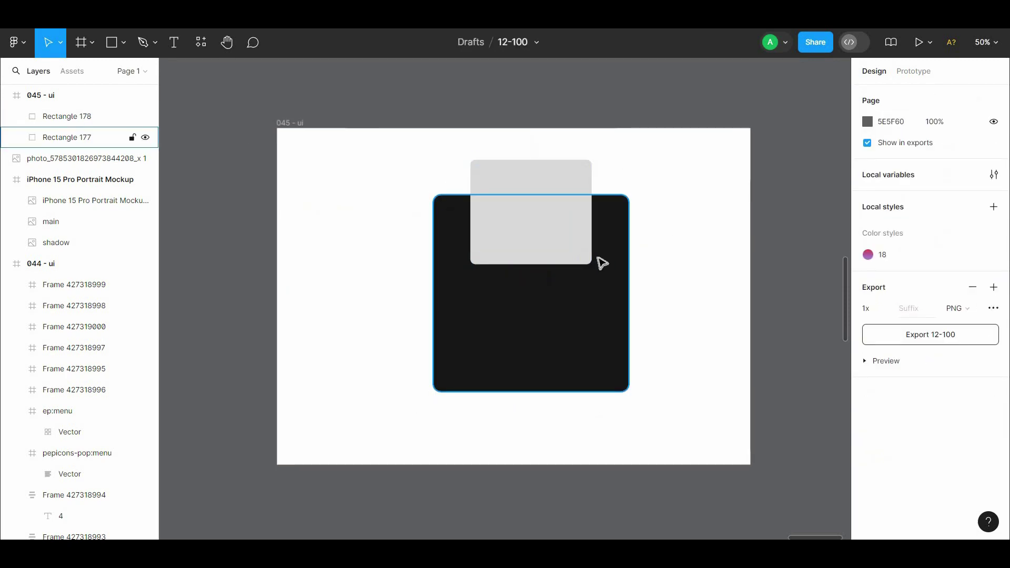
# Add a text layer with the profile owner's name inside the black card below the grey rectangle
pyautogui.click(174, 42)
pyautogui.click(504, 295)
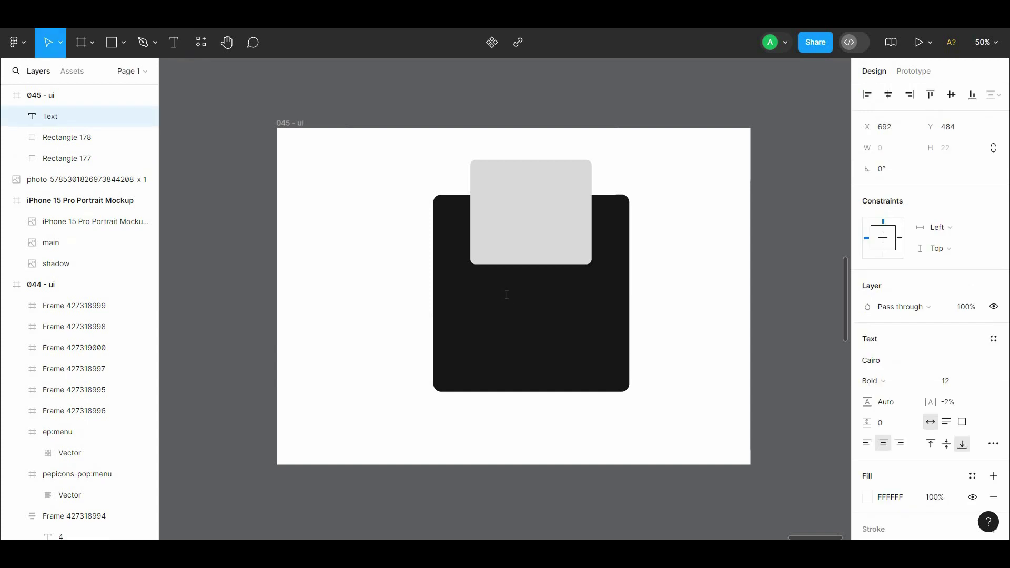
pyautogui.write('A')
pyautogui.click(644, 283)
pyautogui.hotkey('ctrl', '+')
pyautogui.hotkey('ctrl', '+')
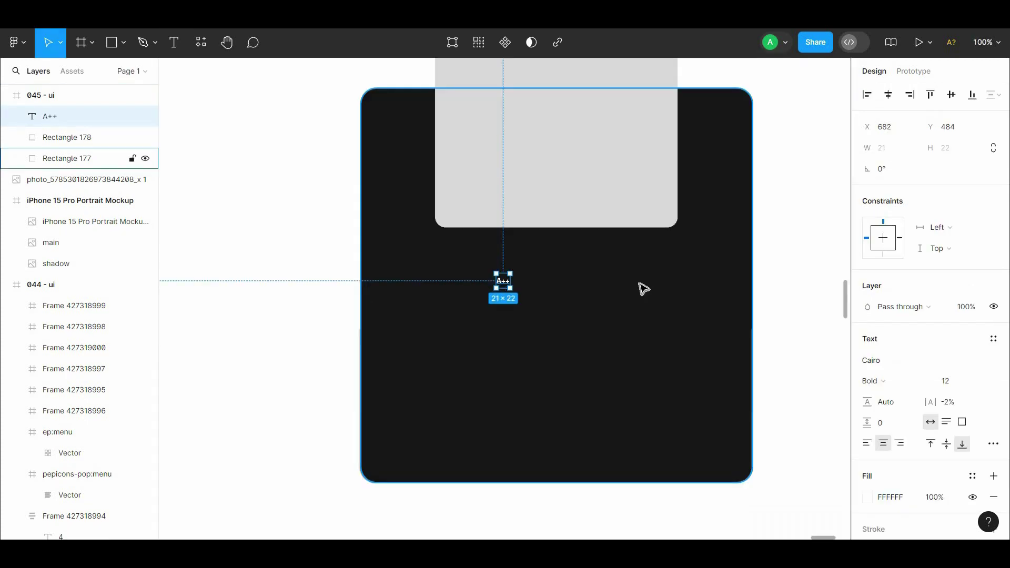
pyautogui.doubleClick(488, 282)
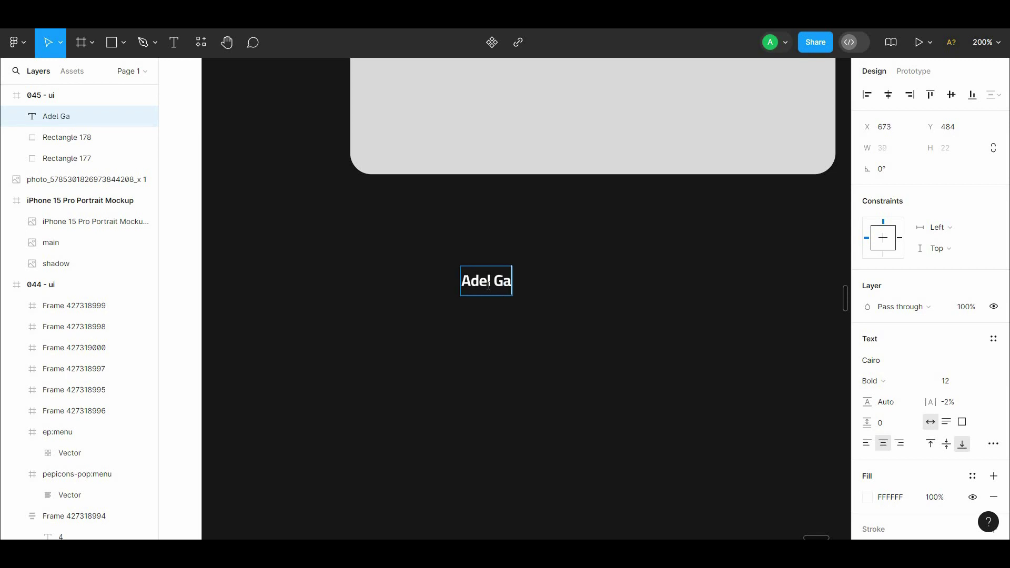
pyautogui.press('Escape')
pyautogui.hotkey('ctrl', '-')
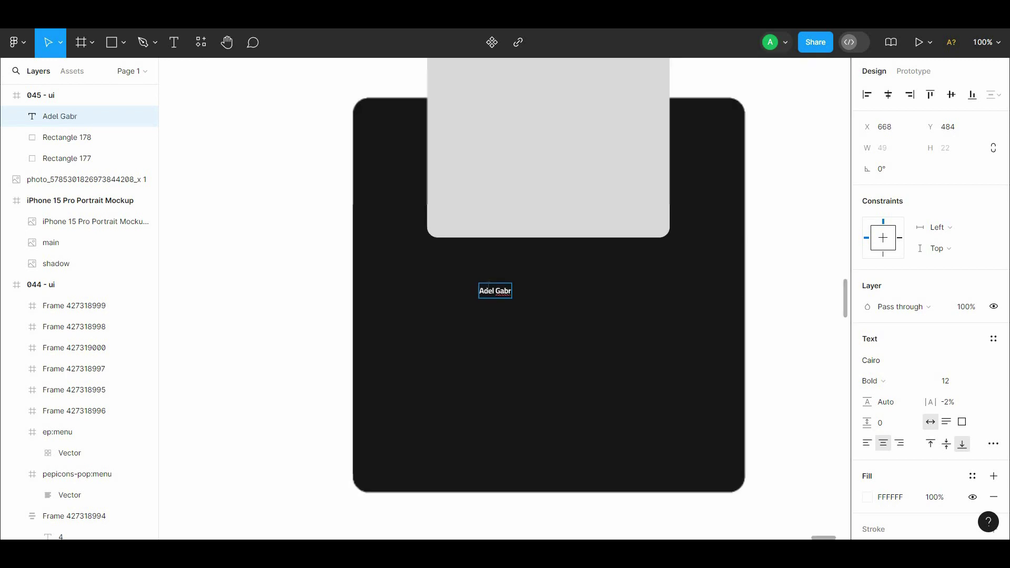
# Set the name's font size to 48 and place it just beneath the grey rectangle
pyautogui.click(980, 386)
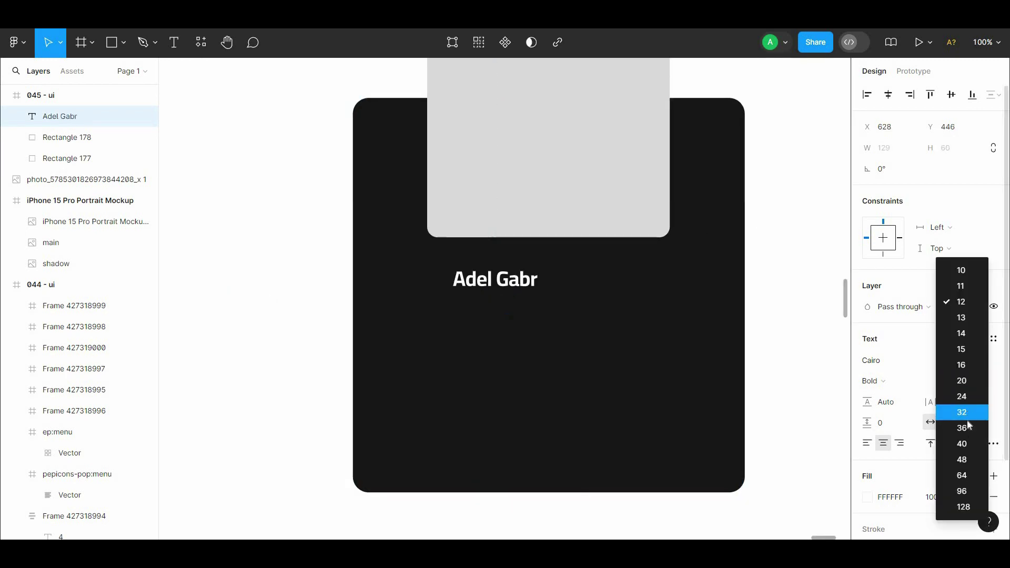
pyautogui.click(961, 459)
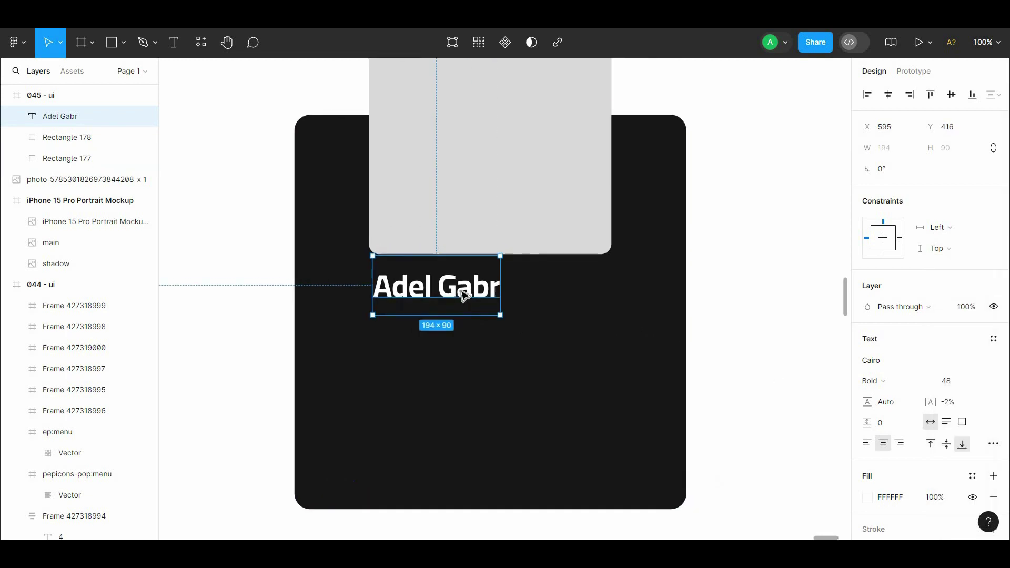
pyautogui.moveTo(462, 311); pyautogui.dragTo(504, 307)
pyautogui.click(644, 267)
pyautogui.click(888, 95)
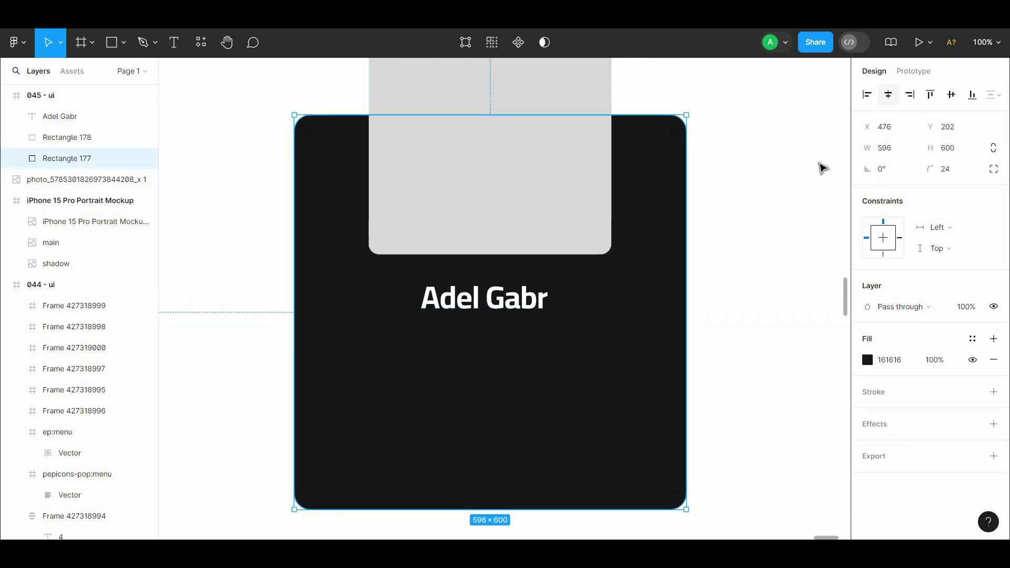
pyautogui.click(746, 220)
pyautogui.click(526, 301)
pyautogui.hotkey('ctrl', 'z')
pyautogui.hotkey('ctrl', 'z')
pyautogui.hotkey('ctrl', 'z')
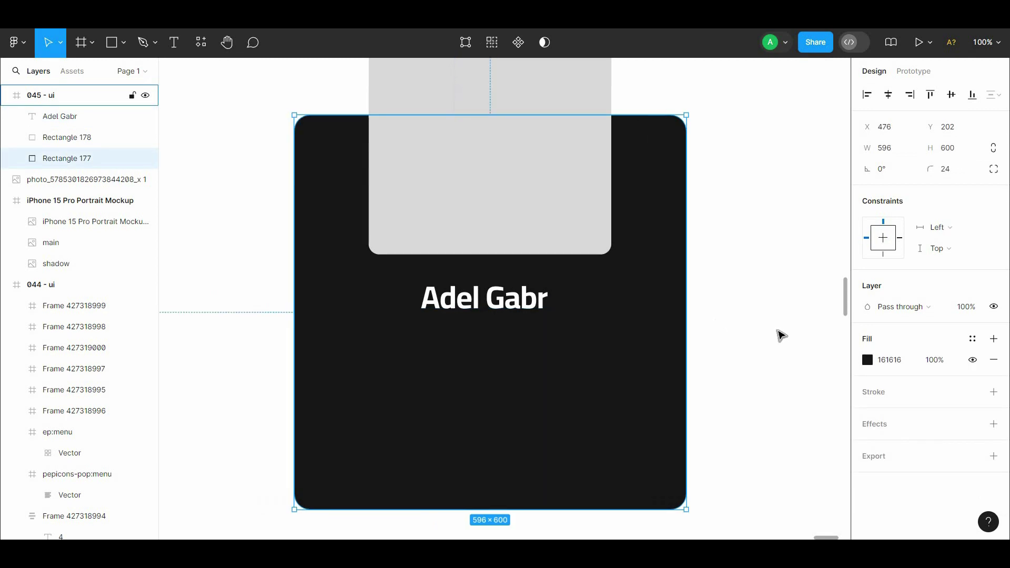
# Centre the name text horizontally on the black card
pyautogui.click(777, 333)
pyautogui.click(526, 305)
pyautogui.keyDown('shift'); pyautogui.click(628, 284); pyautogui.keyUp('shift')
pyautogui.click(888, 94)
pyautogui.click(765, 212)
# Duplicate the name text below the original and set the copy's font size to 32
pyautogui.moveTo(519, 303); pyautogui.dragTo(537, 291)
pyautogui.click(978, 381)
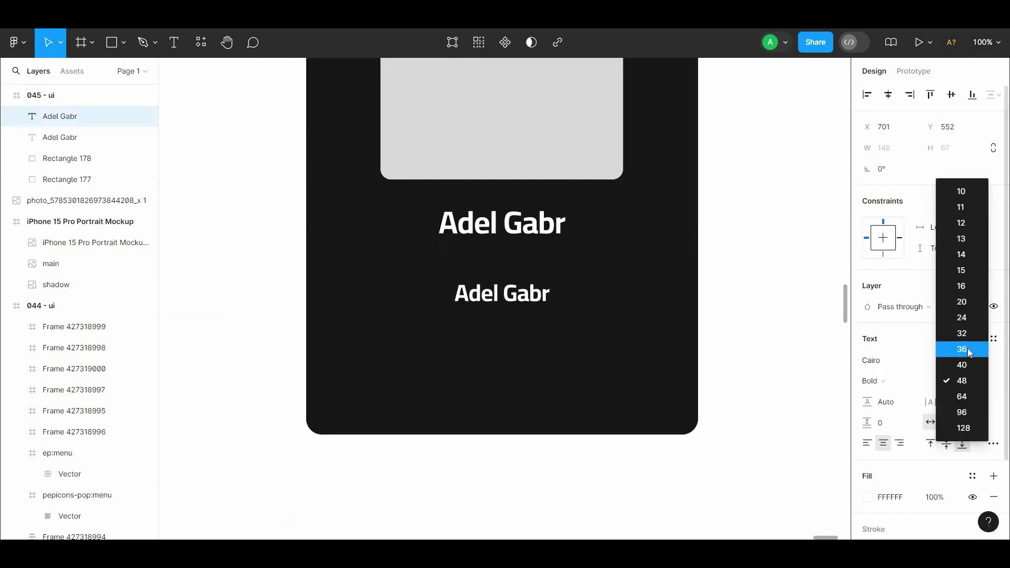
pyautogui.click(962, 348)
pyautogui.click(977, 382)
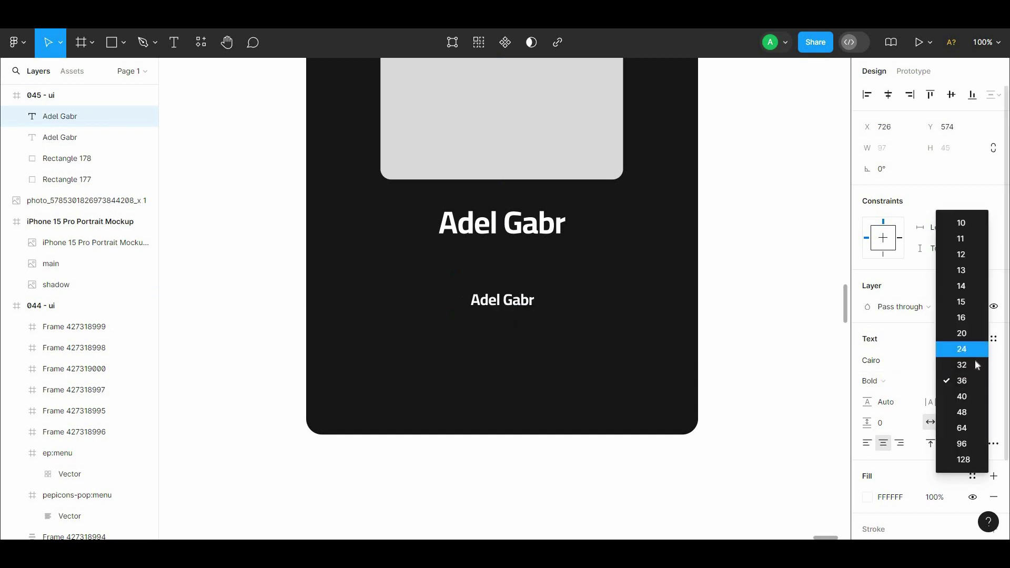
pyautogui.click(961, 365)
# Replace the duplicated text with "UX \ UI Product Designer"
pyautogui.doubleClick(530, 310)
pyautogui.write('UX \\ UI Pro')
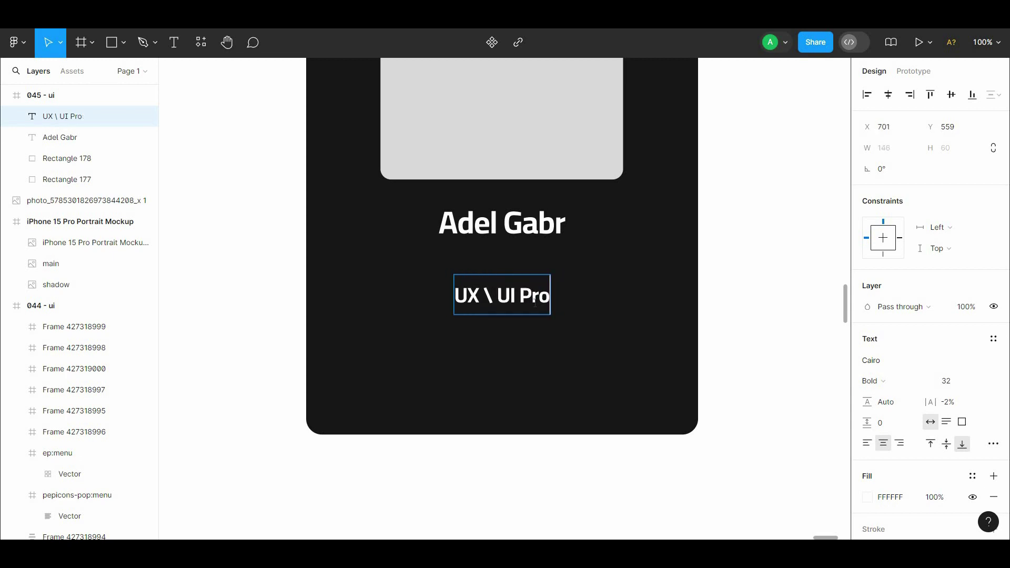
pyautogui.write('Designer')
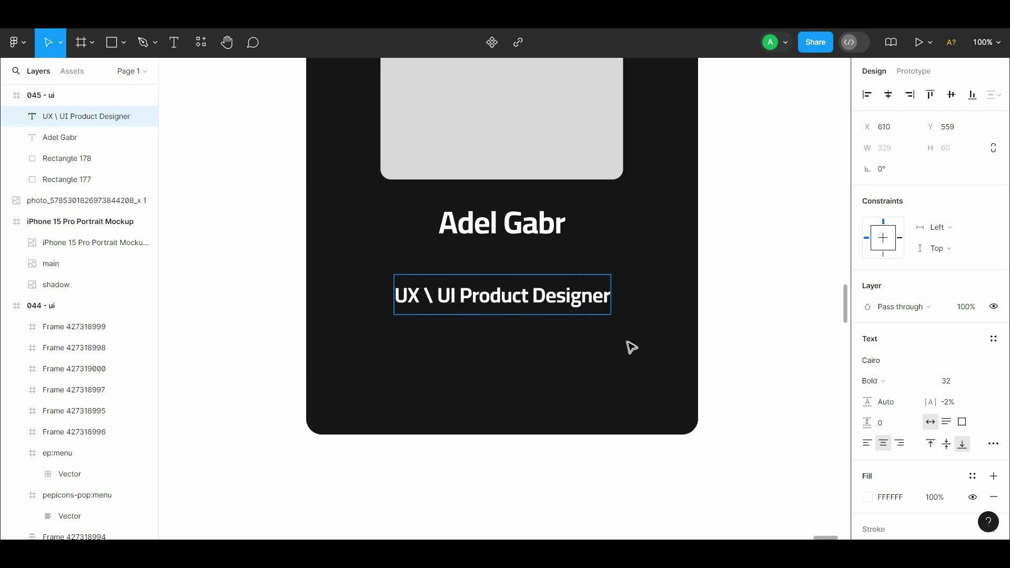
pyautogui.press('Escape')
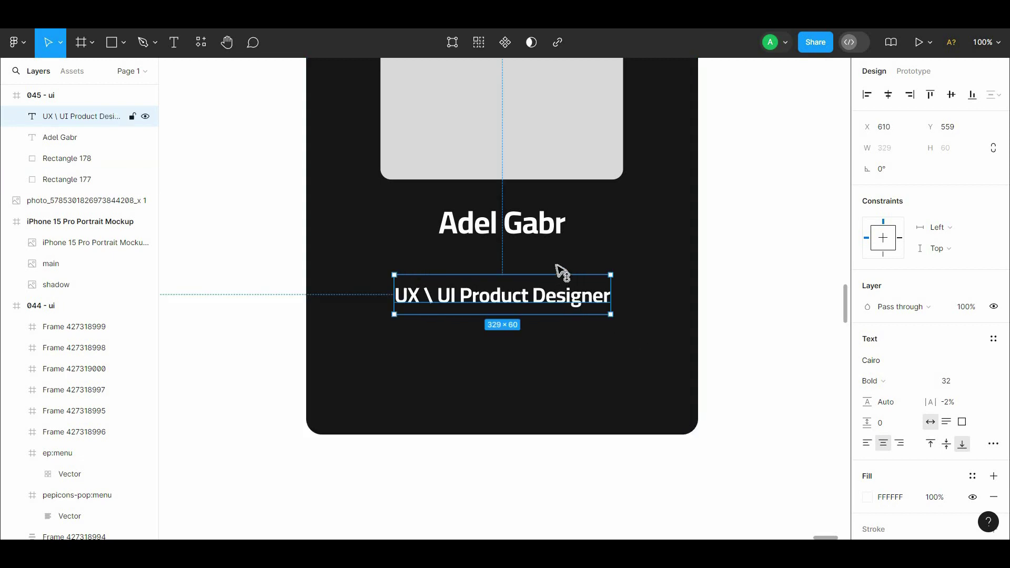
# Move the job title up close beneath the name, to Y 511
pyautogui.moveTo(559, 310)
pyautogui.mouseDown()
pyautogui.moveTo(558, 281)
pyautogui.moveTo(556, 291)
pyautogui.mouseUp()
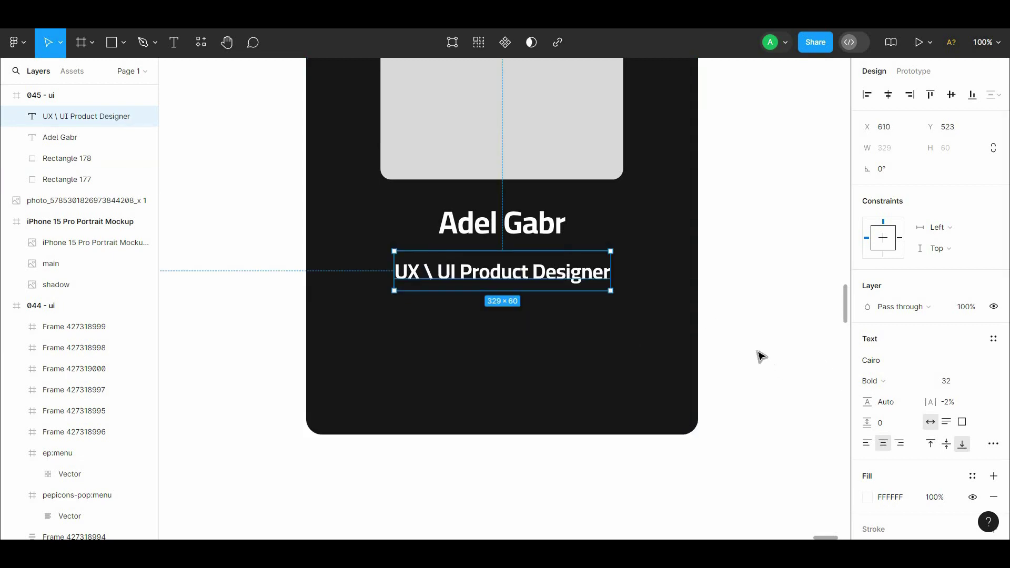
pyautogui.click(762, 289)
pyautogui.scroll(3, 584, 367)
pyautogui.click(581, 364)
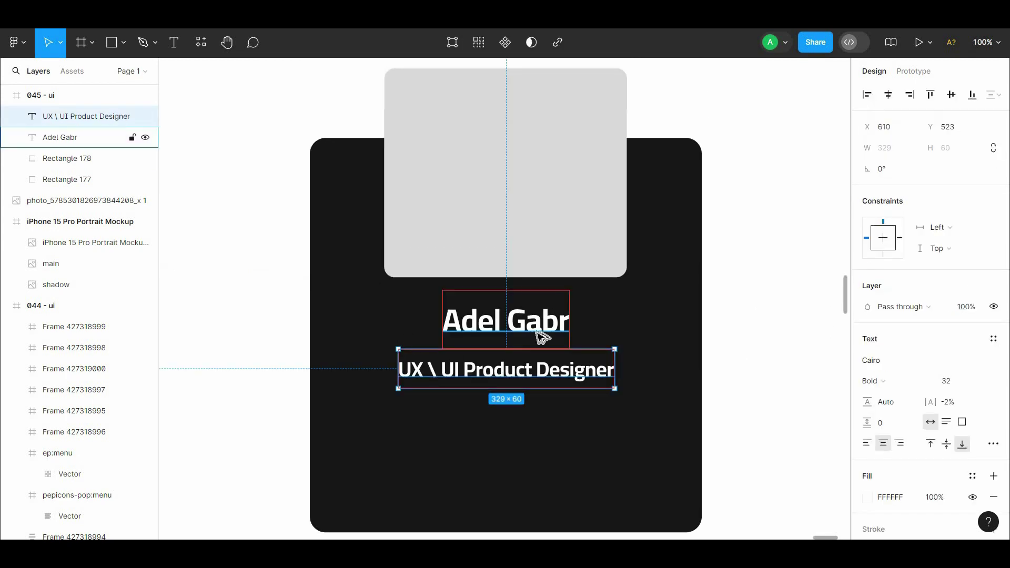
pyautogui.hotkey('alt', 'Up')
pyautogui.hotkey('alt', 'Up')
pyautogui.hotkey('alt', 'Up')
pyautogui.hotkey('alt', 'Up')
pyautogui.hotkey('alt', 'Up')
pyautogui.hotkey('alt', 'Up')
pyautogui.hotkey('alt', 'Up')
pyautogui.hotkey('alt', 'Up')
pyautogui.hotkey('alt', 'Up')
pyautogui.hotkey('alt', 'Up')
pyautogui.hotkey('alt', 'Up')
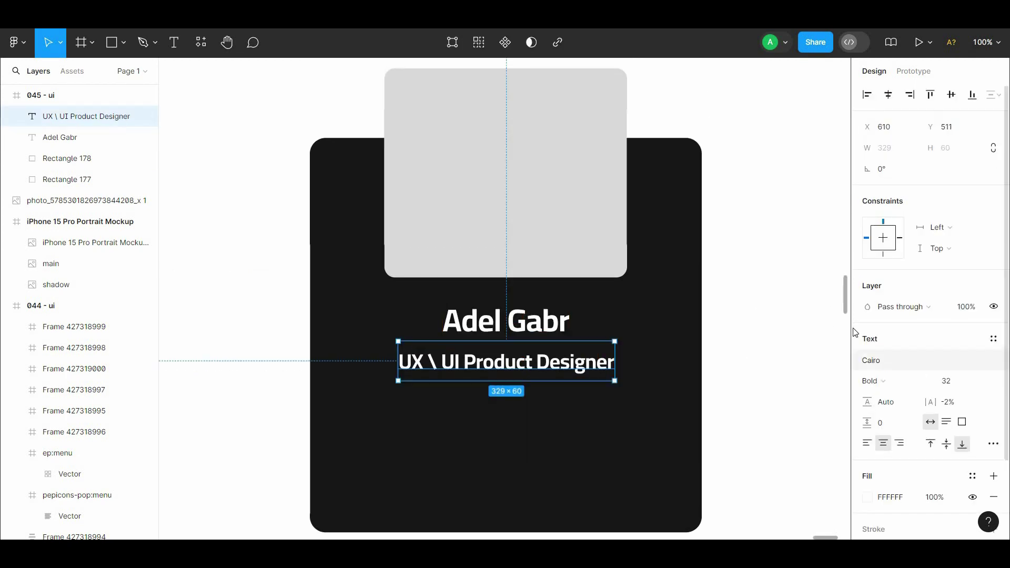
# Change the job title's font weight to SemiBold
pyautogui.click(833, 347)
pyautogui.click(604, 376)
pyautogui.click(898, 385)
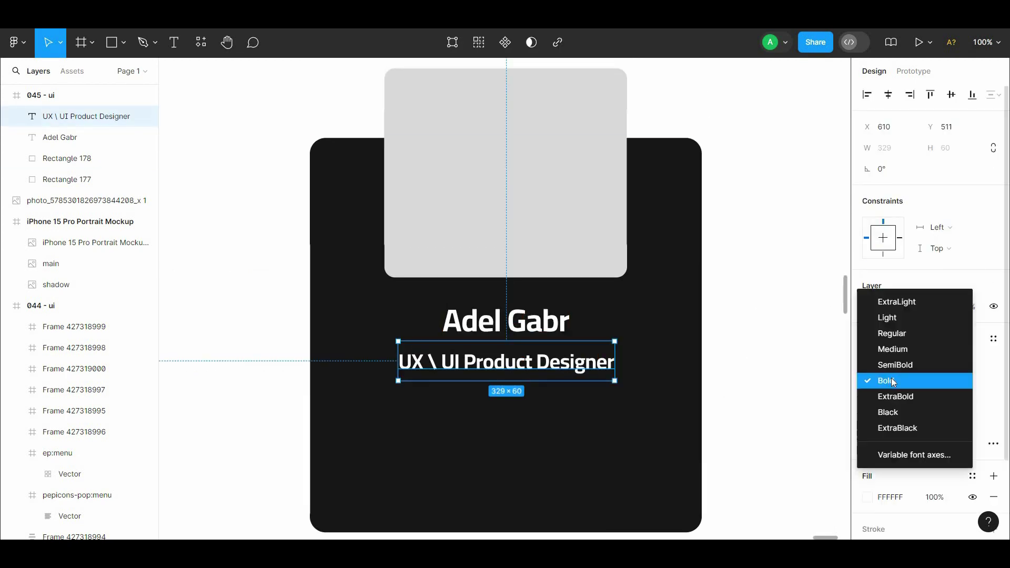
pyautogui.click(652, 336)
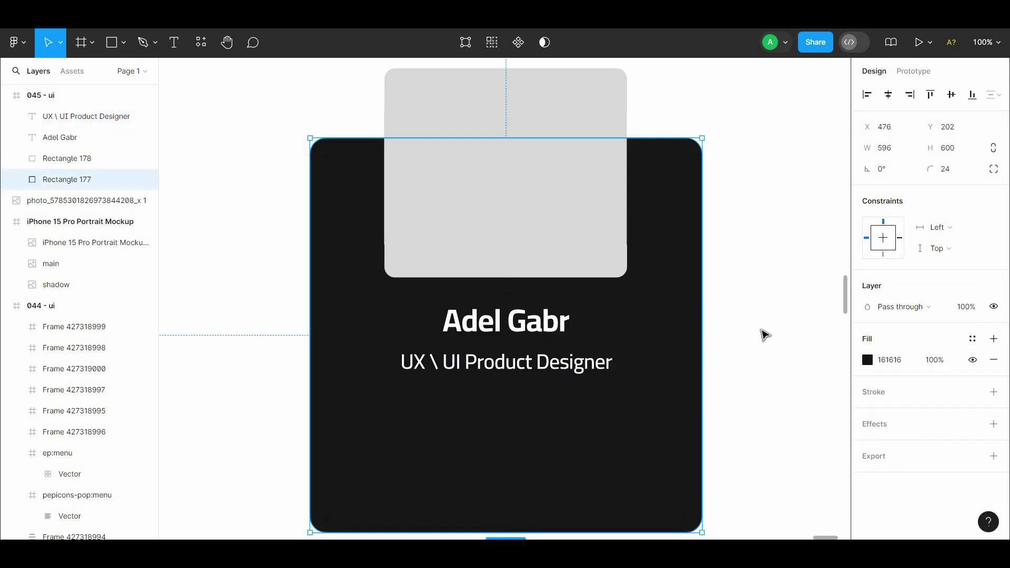
pyautogui.click(760, 331)
# Duplicate the job title below the original and set the copy's font size to 16
pyautogui.moveTo(745, 310); pyautogui.dragTo(720, 245)
pyautogui.moveTo(570, 306); pyautogui.dragTo(562, 349)
pyautogui.click(986, 386)
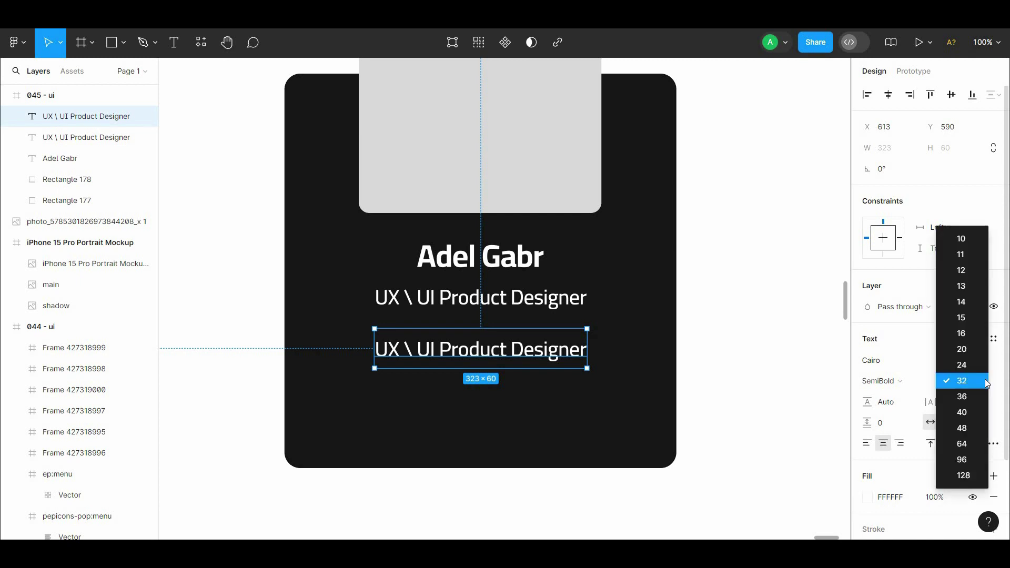
pyautogui.press('Return')
# Widen the small text's box on both sides to 369, matching the grey rectangle's width
pyautogui.moveTo(520, 358); pyautogui.dragTo(602, 349)
pyautogui.moveTo(427, 358); pyautogui.dragTo(358, 358)
pyautogui.doubleClick(455, 367)
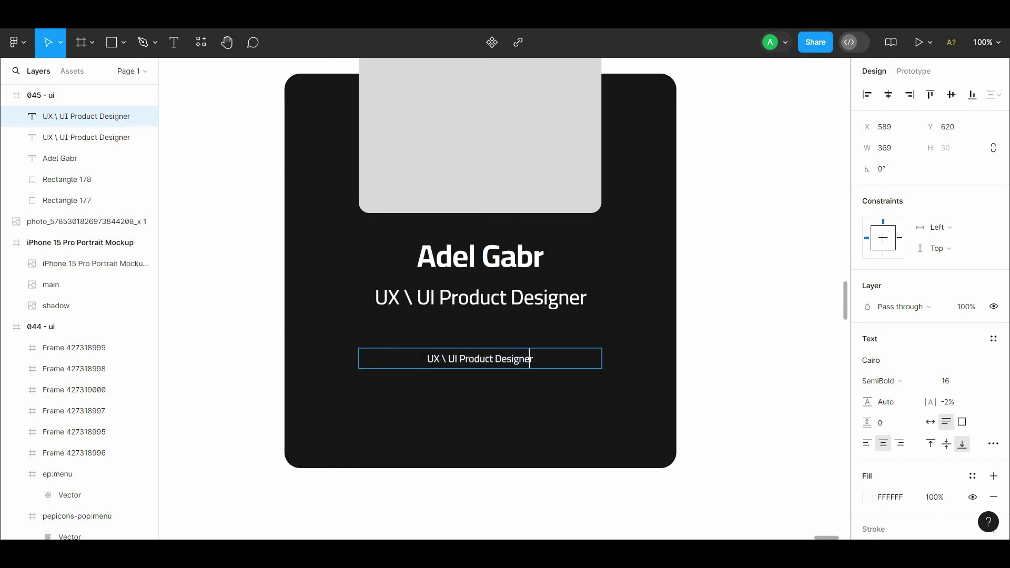
pyautogui.press('Escape')
pyautogui.click(721, 288)
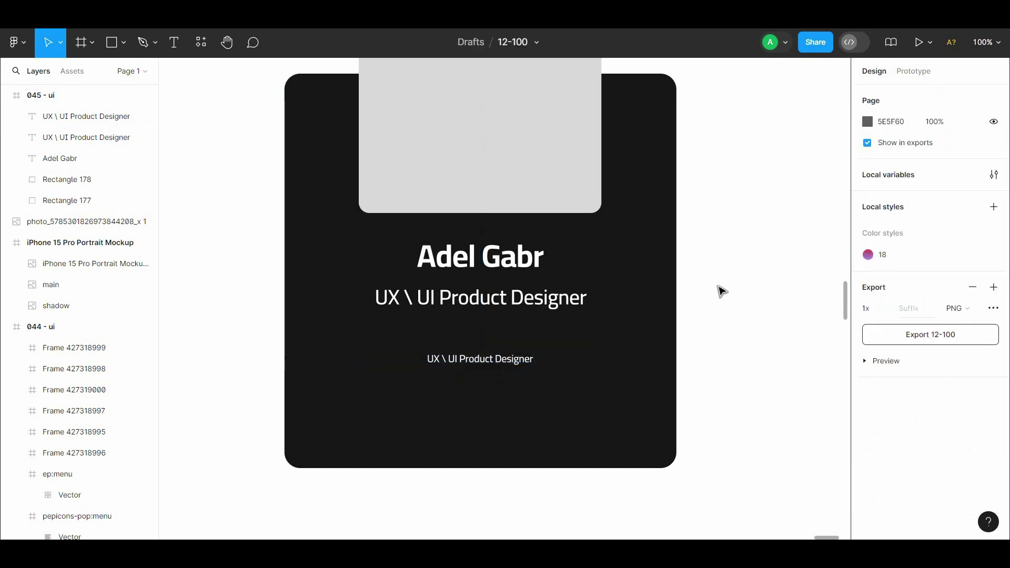
pyautogui.rightClick(714, 289)
pyautogui.click(505, 358)
pyautogui.moveTo(508, 370); pyautogui.dragTo(523, 402)
pyautogui.doubleClick(542, 394)
pyautogui.press('Escape')
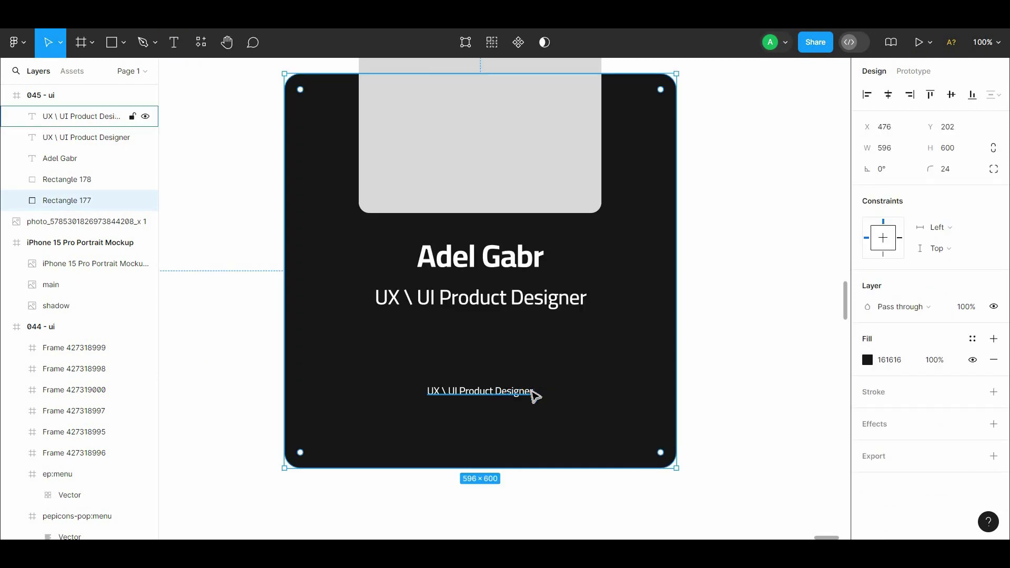
pyautogui.press('Return')
pyautogui.press('Escape')
pyautogui.hotkey('ctrl', 'z')
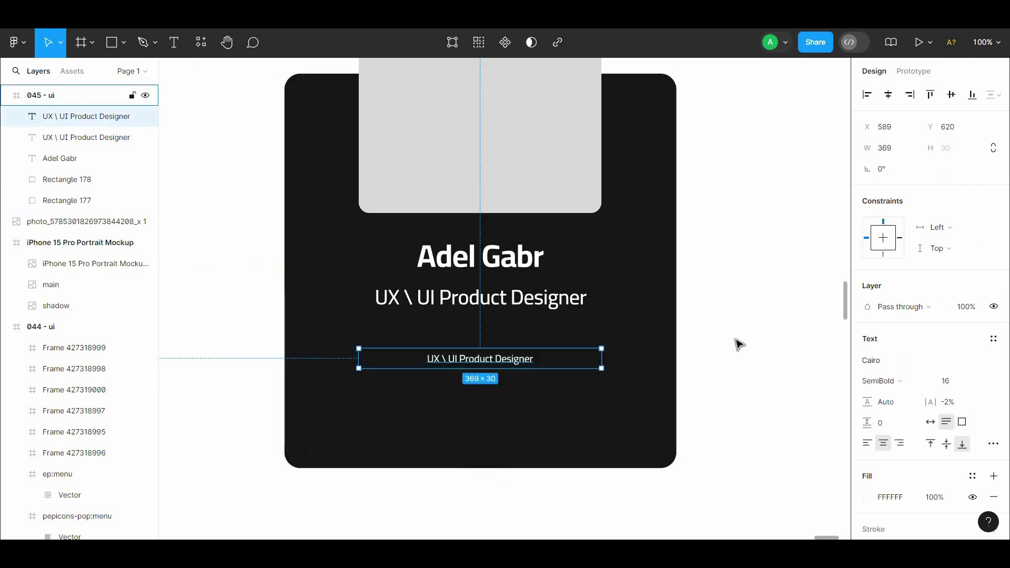
# Find and launch the Lorem Ipsum plugin, and select the small text below the job title as its target
pyautogui.click(727, 345)
pyautogui.rightClick(707, 344)
pyautogui.moveTo(821, 423)
pyautogui.click(890, 425)
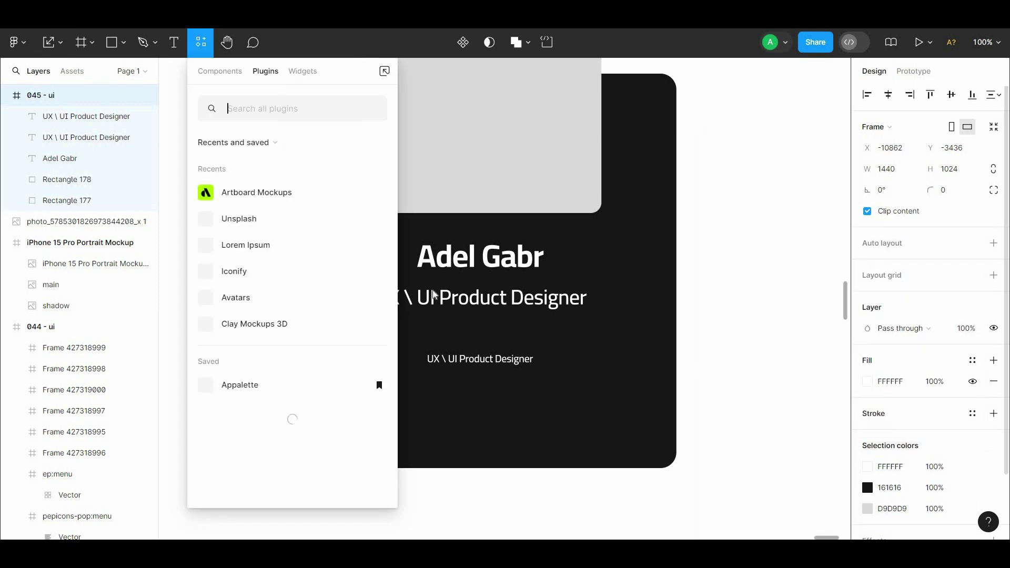
pyautogui.write('lorem')
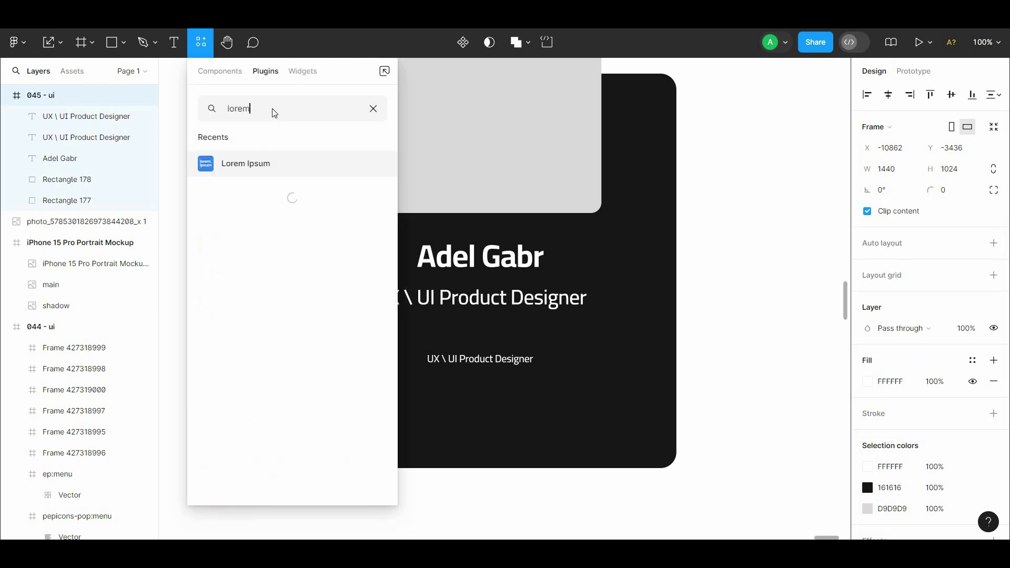
pyautogui.click(279, 162)
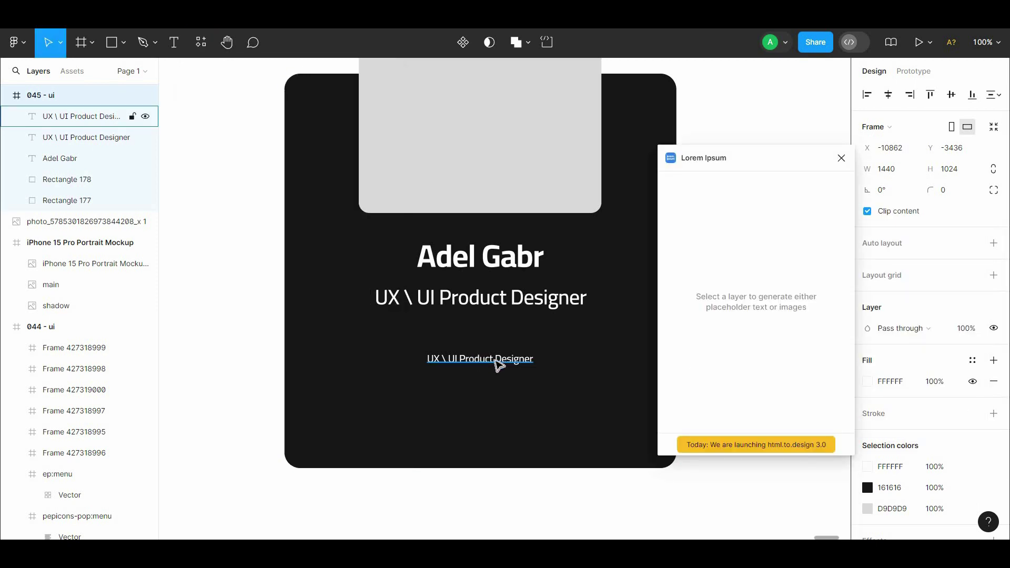
pyautogui.click(505, 360)
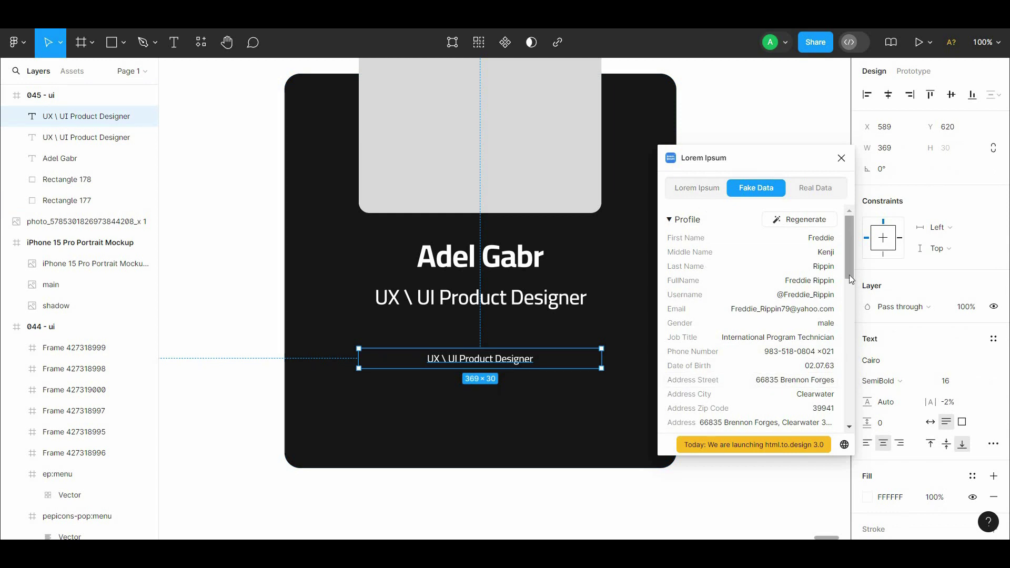
# Browse the plugin's fake data and fill the small text with the profile bio
pyautogui.scroll(-10, 848, 332)
pyautogui.scroll(5, 851, 315)
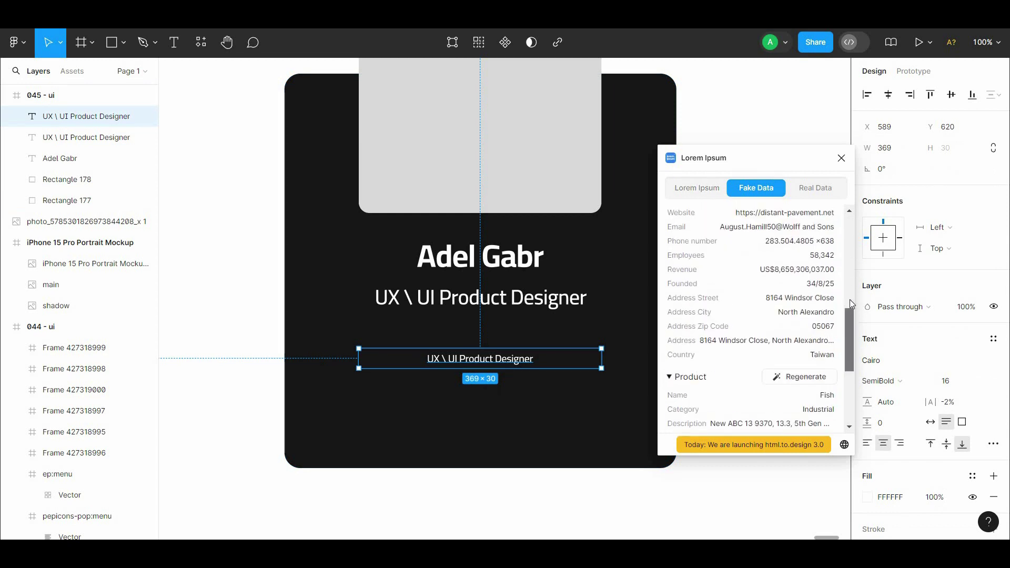
pyautogui.scroll(5, 849, 299)
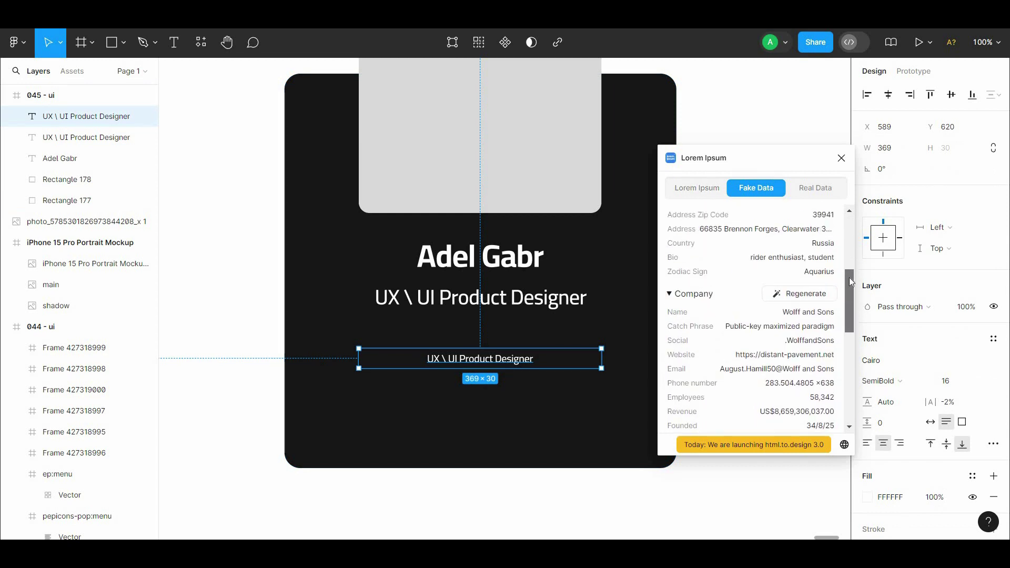
pyautogui.moveTo(848, 277); pyautogui.dragTo(849, 275)
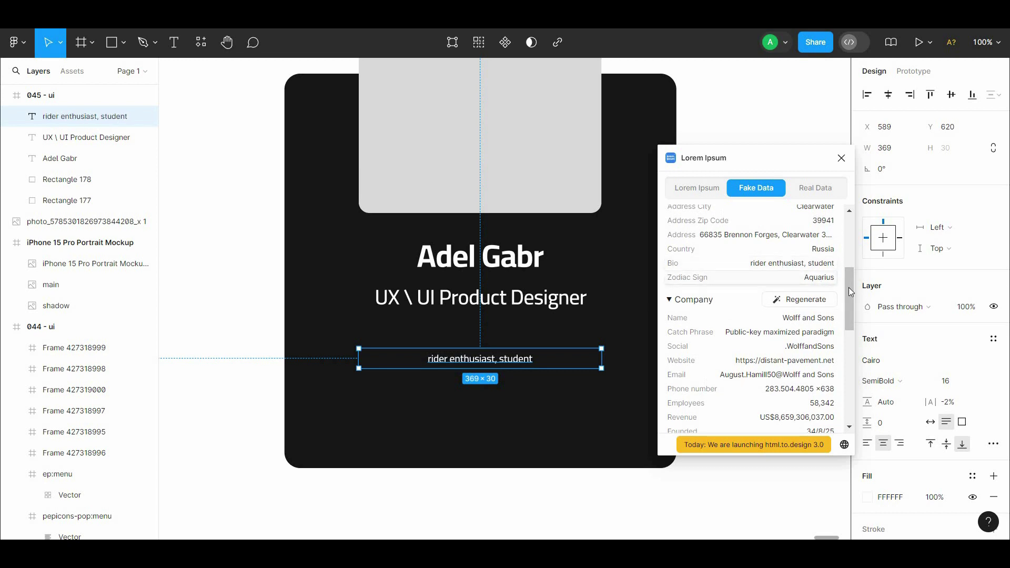
pyautogui.scroll(5, 850, 292)
# Generate 5 lorem ipsum sentences in the small text and delete everything after "tellus ut ipsum."
pyautogui.click(695, 188)
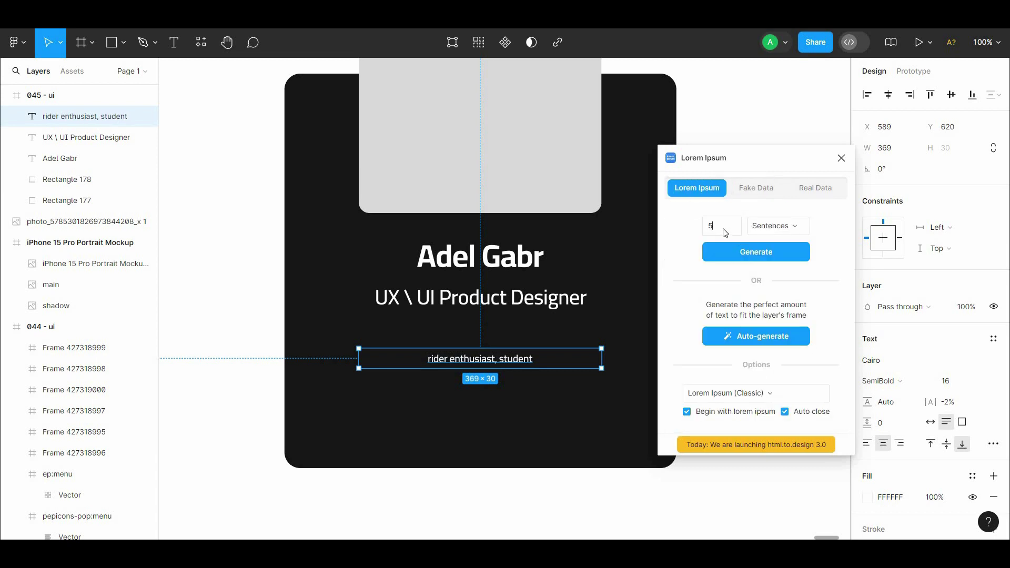
pyautogui.click(753, 251)
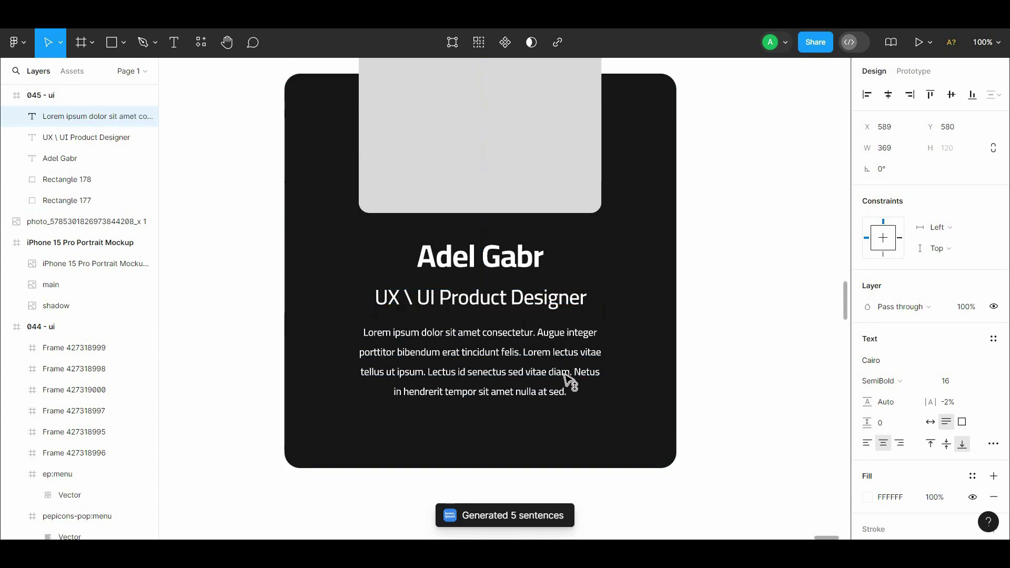
pyautogui.doubleClick(547, 367)
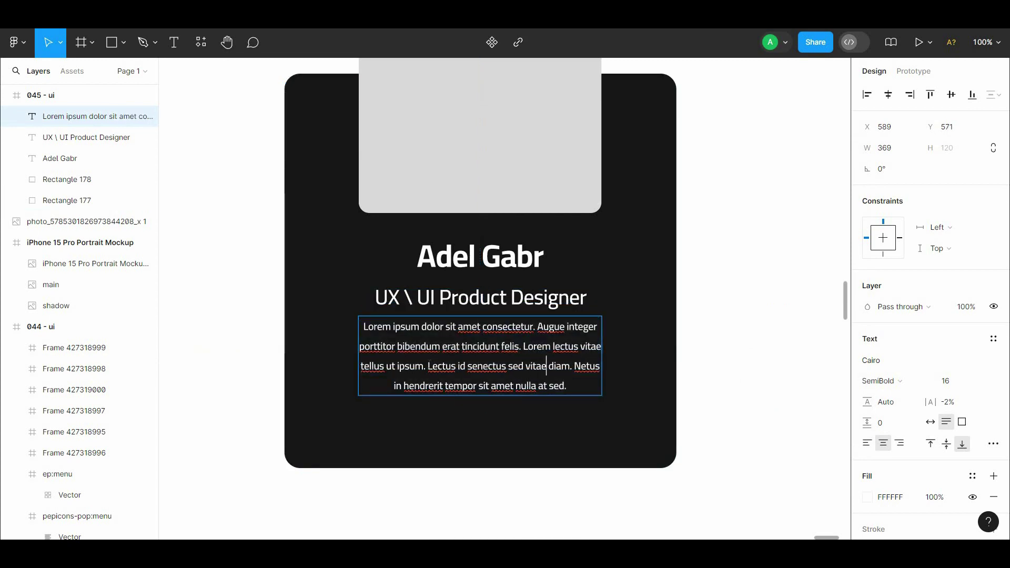
pyautogui.moveTo(429, 366); pyautogui.dragTo(566, 386)
pyautogui.press('BackSpace')
pyautogui.press('Escape')
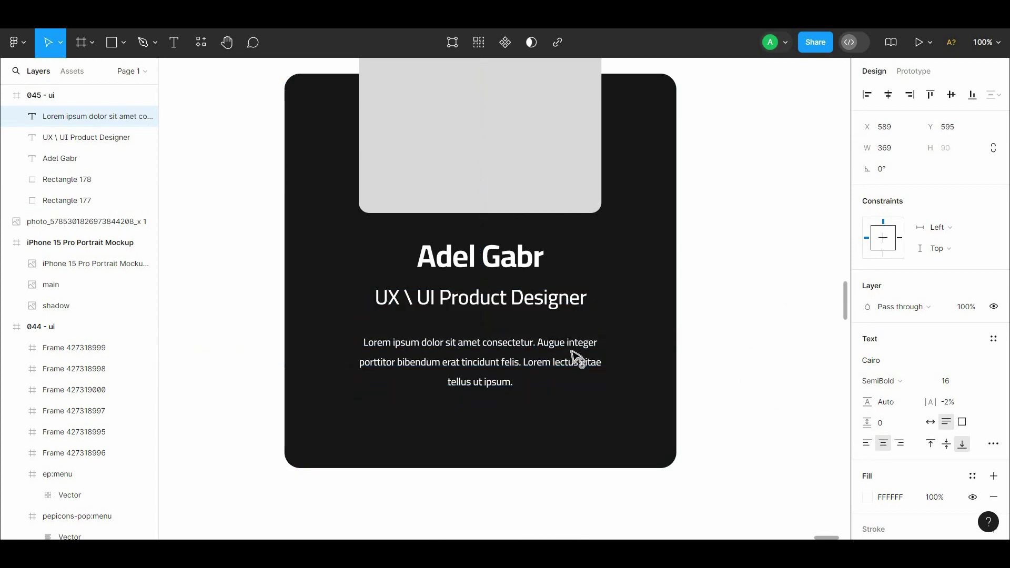
# Widen the description box on both sides to 450 and append the sentence "Lorem ipsum dolor sit amet consectetur."
pyautogui.moveTo(601, 354); pyautogui.dragTo(631, 358)
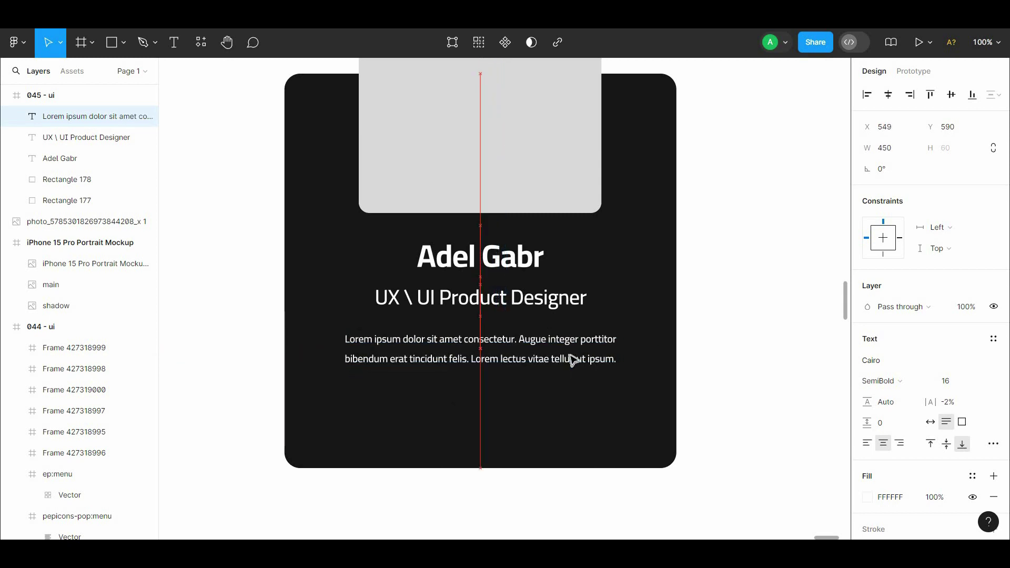
pyautogui.press('Return')
pyautogui.hotkey('ctrl', 'c')
pyautogui.press('Right')
pyautogui.hotkey('ctrl', 'v')
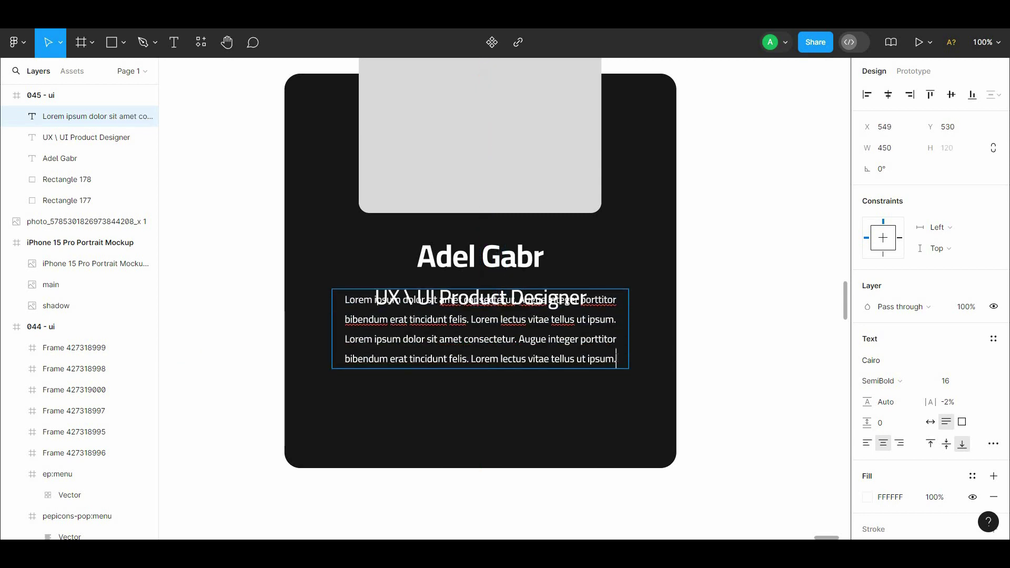
pyautogui.moveTo(625, 362); pyautogui.dragTo(683, 362)
pyautogui.press('BackSpace')
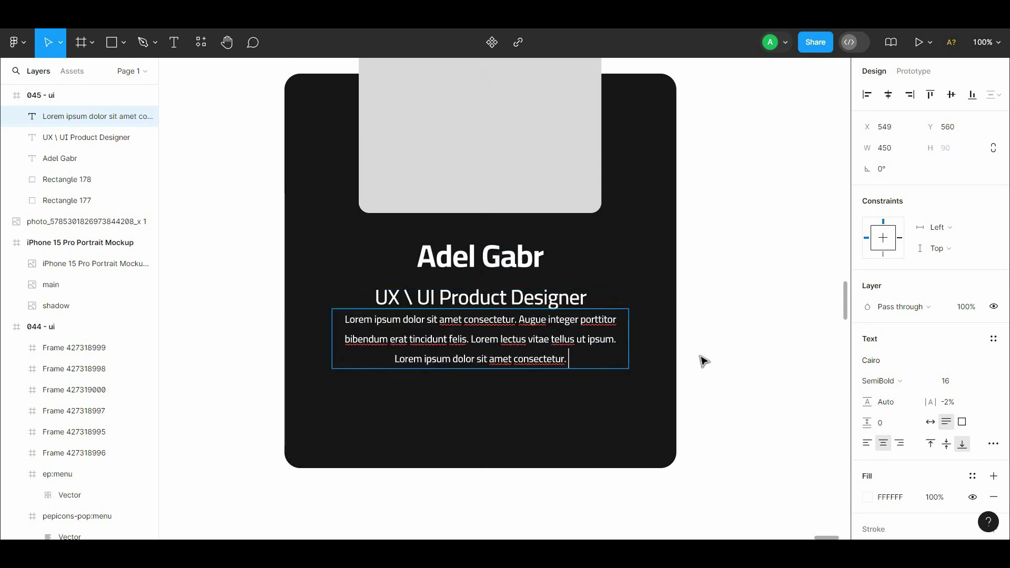
pyautogui.press('Escape')
# Move the three-line description down slightly so it clears the job title above it
pyautogui.moveTo(545, 341); pyautogui.dragTo(547, 348)
pyautogui.click(668, 316)
pyautogui.moveTo(691, 314)
pyautogui.mouseDown()
pyautogui.moveTo(694, 292)
pyautogui.moveTo(696, 352)
pyautogui.moveTo(695, 300)
pyautogui.mouseUp()
pyautogui.click(703, 295)
pyautogui.click(605, 448)
pyautogui.moveTo(605, 456); pyautogui.dragTo(606, 461)
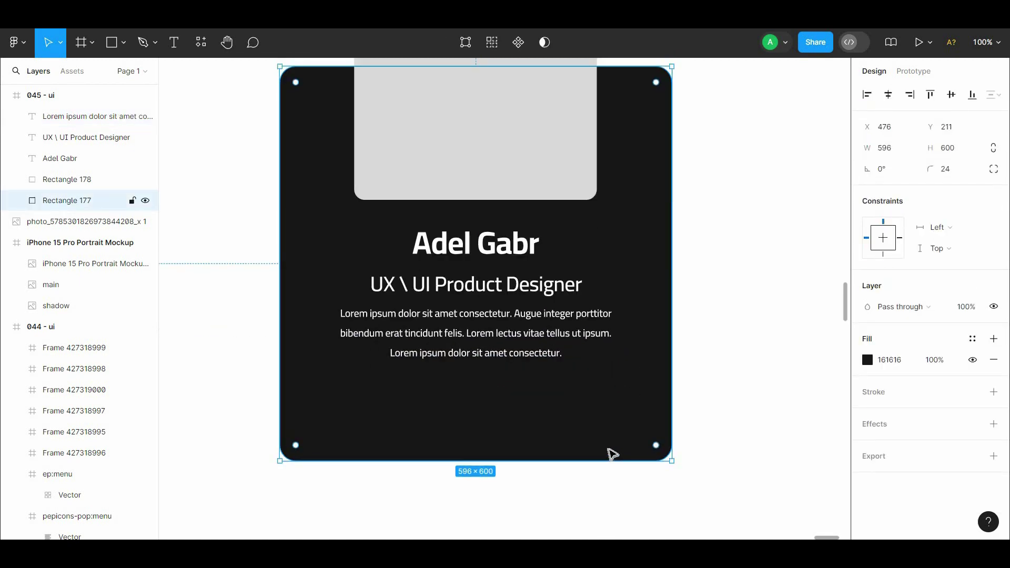
pyautogui.hotkey('ctrl', 'z')
pyautogui.press('Escape')
pyautogui.click(558, 333)
pyautogui.press('Escape')
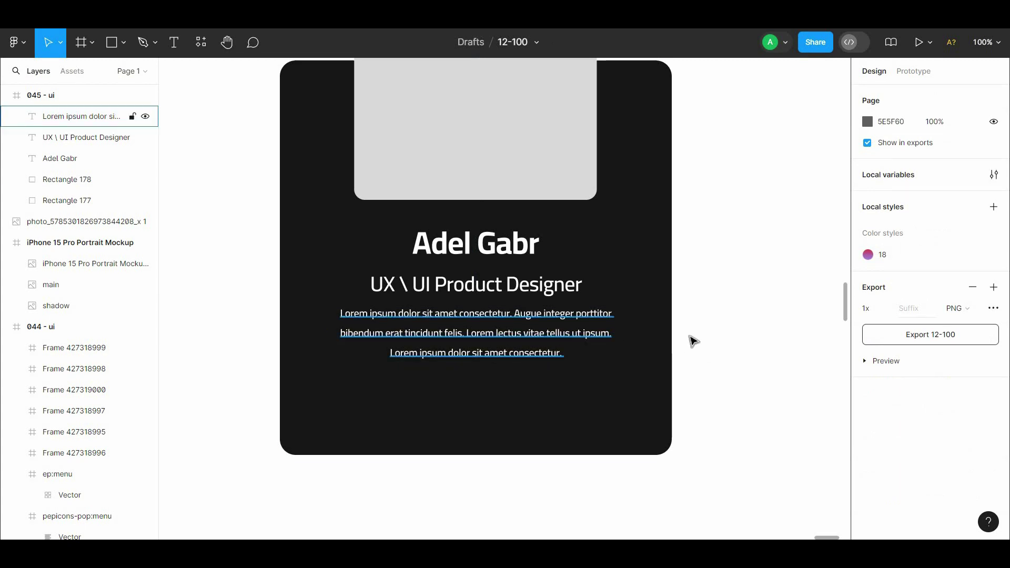
# Change the description text's fill colour to light grey D6D6D6
pyautogui.click(604, 334)
pyautogui.click(867, 496)
pyautogui.moveTo(702, 272); pyautogui.dragTo(672, 230)
pyautogui.click(678, 175)
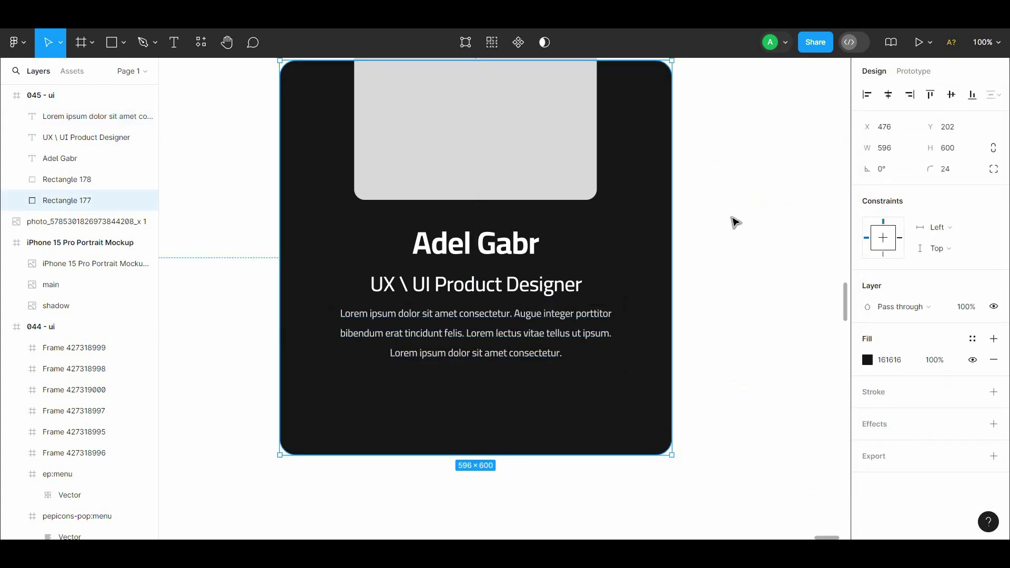
pyautogui.click(733, 221)
pyautogui.moveTo(740, 218); pyautogui.dragTo(766, 261)
pyautogui.click(578, 327)
pyautogui.click(867, 497)
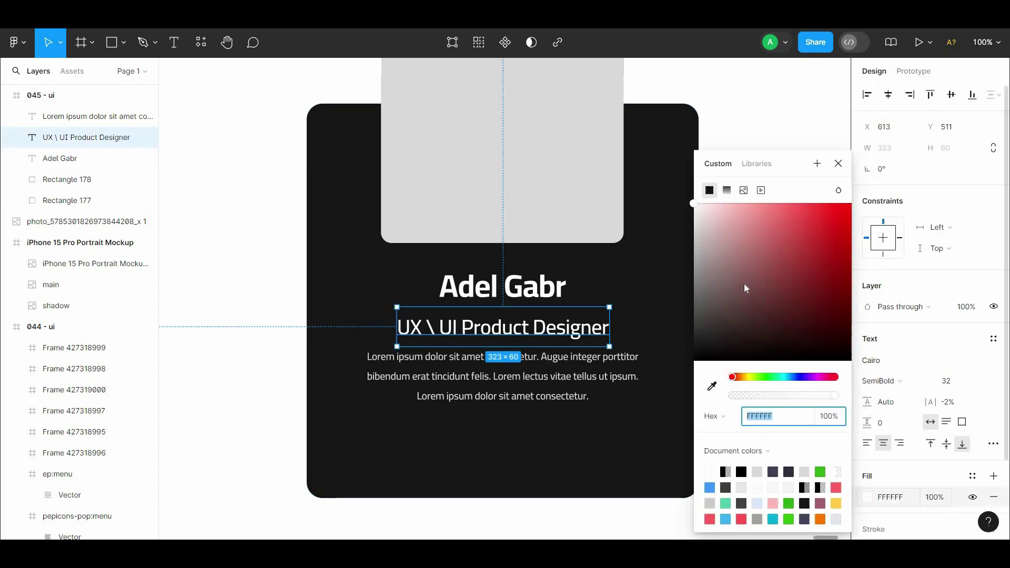
pyautogui.click(711, 233)
pyautogui.moveTo(672, 218); pyautogui.dragTo(660, 295)
pyautogui.hotkey('ctrl', 'z')
pyautogui.click(725, 138)
# Change the fill colour of the name heading to a bright mint green
pyautogui.click(523, 301)
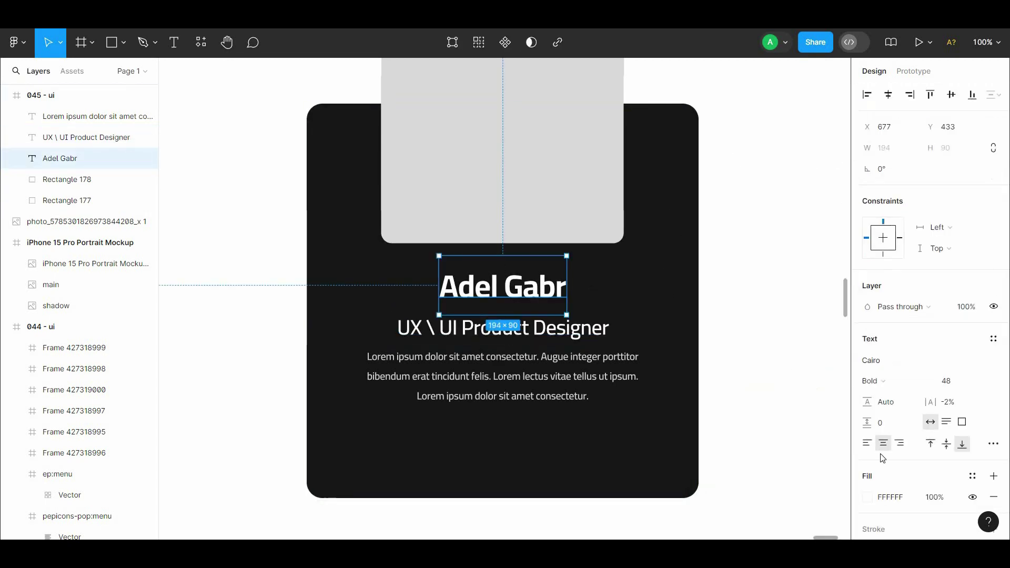
pyautogui.click(866, 497)
pyautogui.click(779, 377)
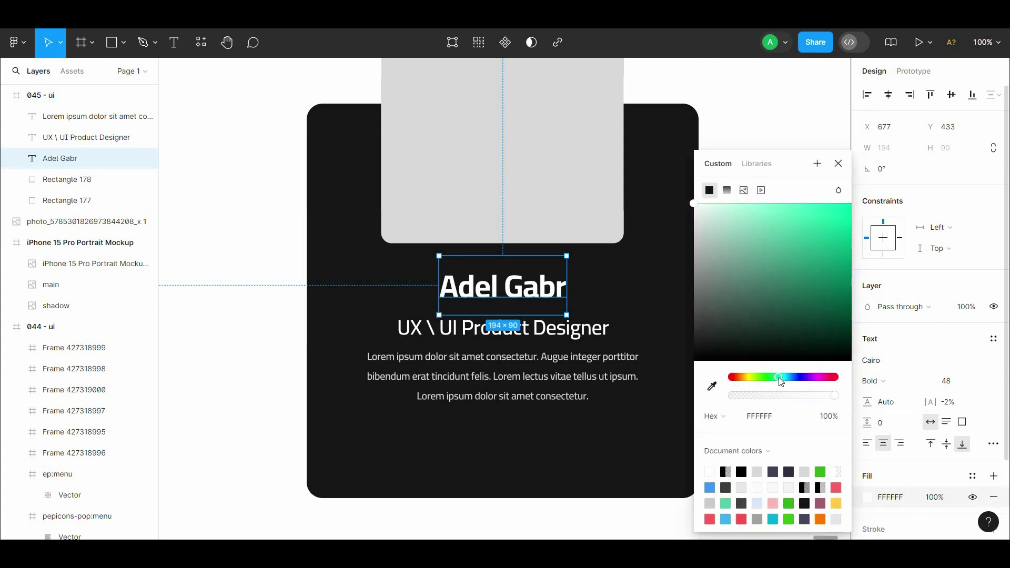
pyautogui.click(787, 125)
pyautogui.scroll(-3, 762, 169)
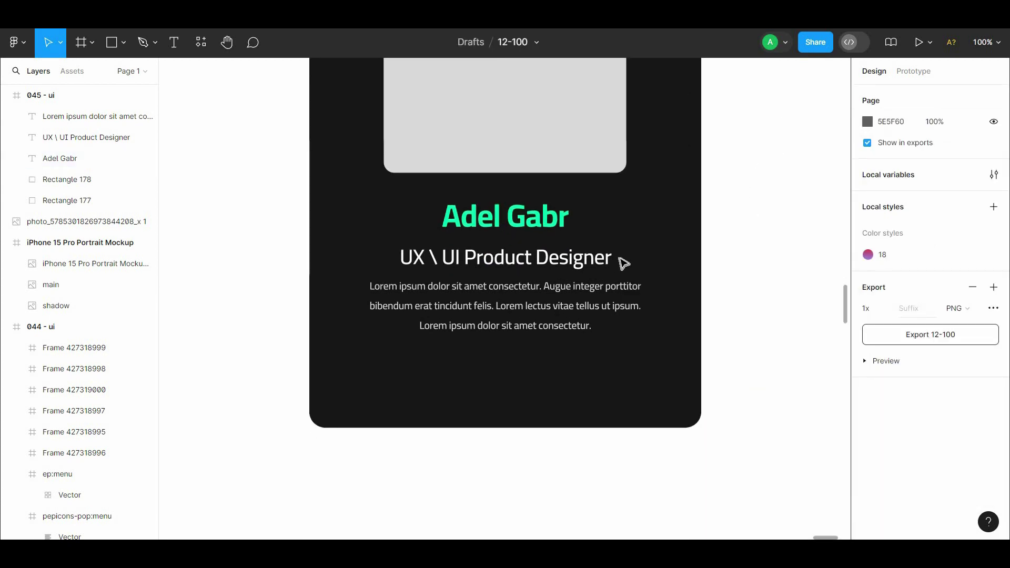
# Move the description down to leave a larger gap beneath the job title
pyautogui.click(546, 287)
pyautogui.click(721, 255)
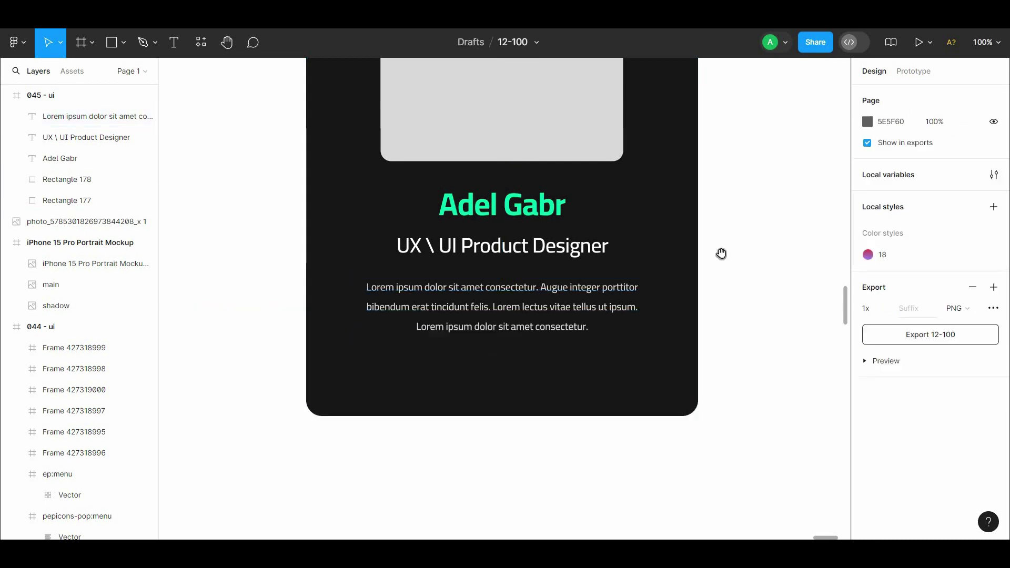
pyautogui.scroll(-1, 582, 266)
pyautogui.hotkey('ctrl', '-')
pyautogui.scroll(1, 630, 357)
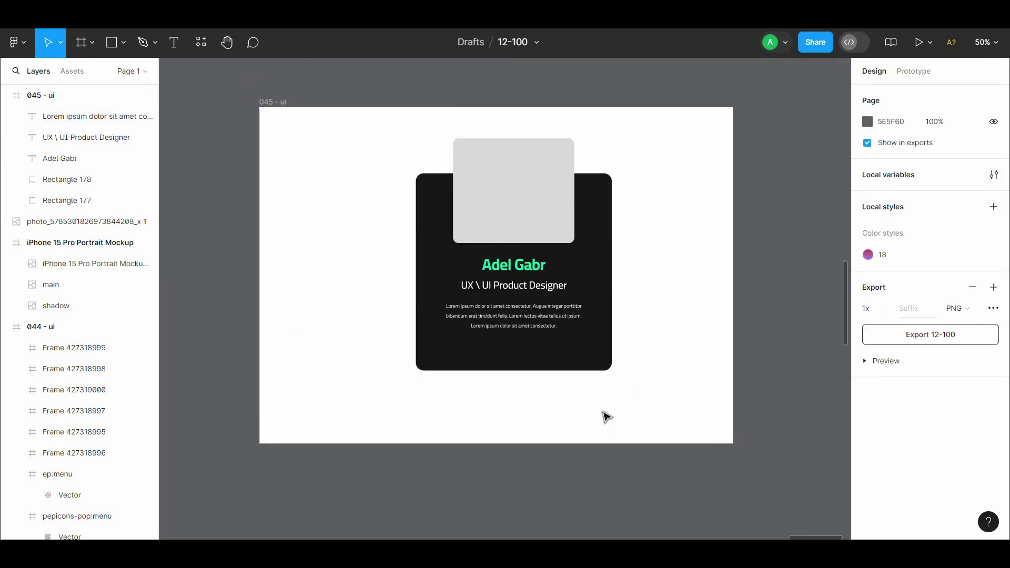
# Select all the card's elements together and move them left and slightly down, closer to the frame's centre
pyautogui.moveTo(600, 425); pyautogui.dragTo(470, 221)
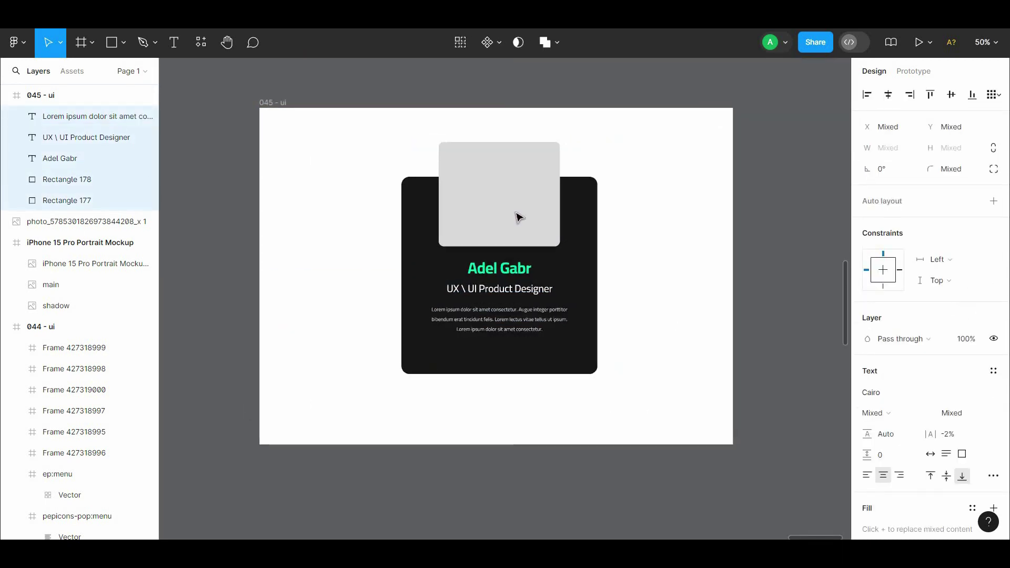
pyautogui.moveTo(645, 133); pyautogui.dragTo(449, 384)
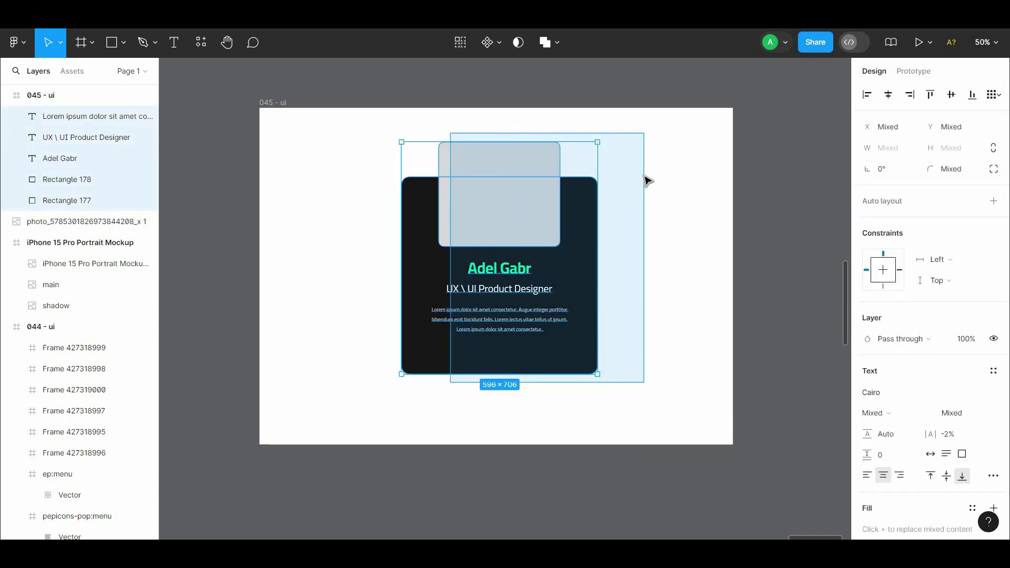
pyautogui.press('alt')
pyautogui.click(659, 187)
# Move the grey photo rectangle up until half of it extends above the black card
pyautogui.scroll(-1, 661, 194)
pyautogui.scroll(2, 584, 208)
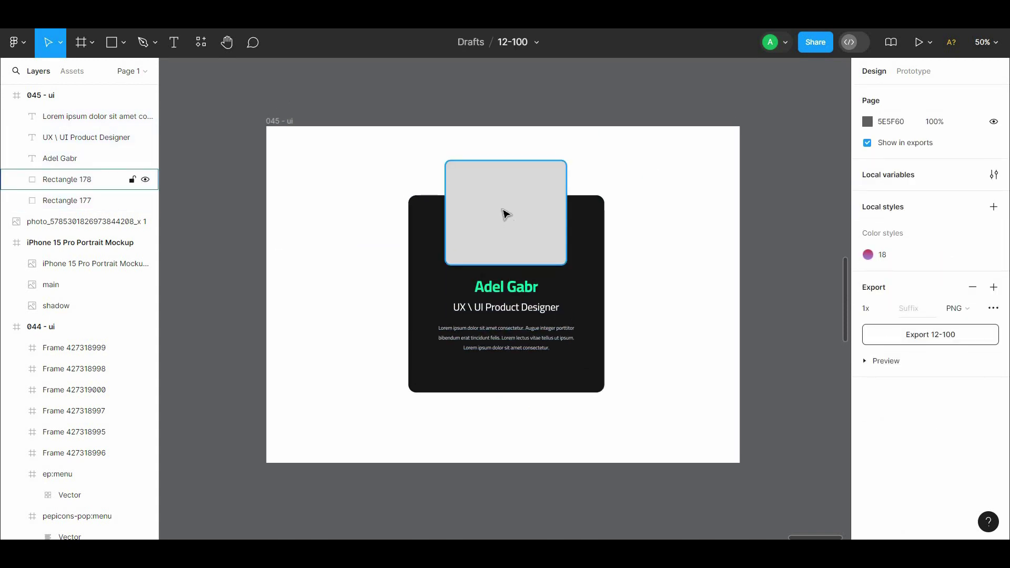
pyautogui.click(504, 213)
pyautogui.click(635, 190)
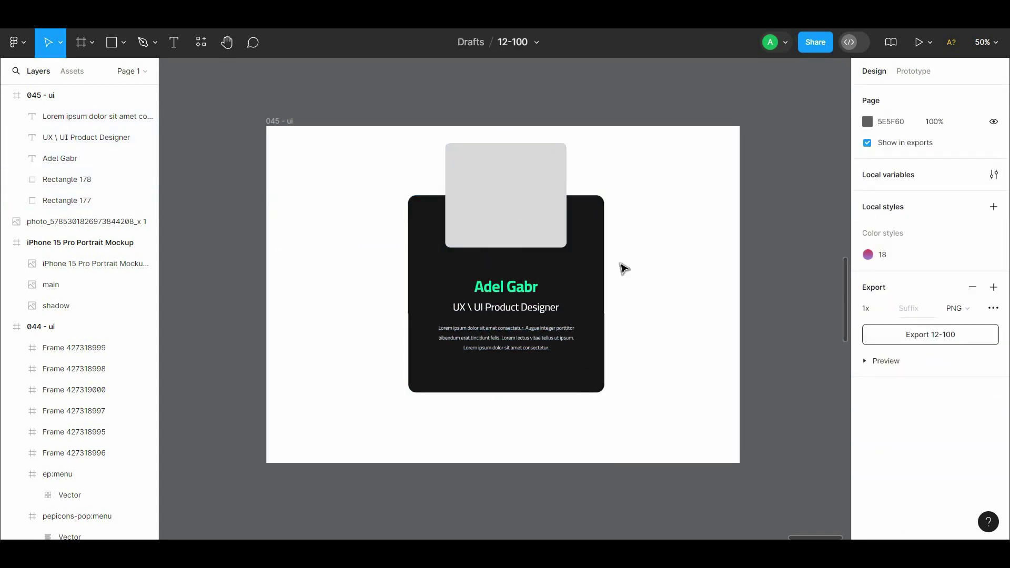
# Move the name, job title and description up together by 40, to 32 below the grey rectangle
pyautogui.click(525, 286)
pyautogui.keyDown('shift'); pyautogui.click(546, 327); pyautogui.keyUp('shift')
pyautogui.keyDown('shift'); pyautogui.click(532, 307); pyautogui.keyUp('shift')
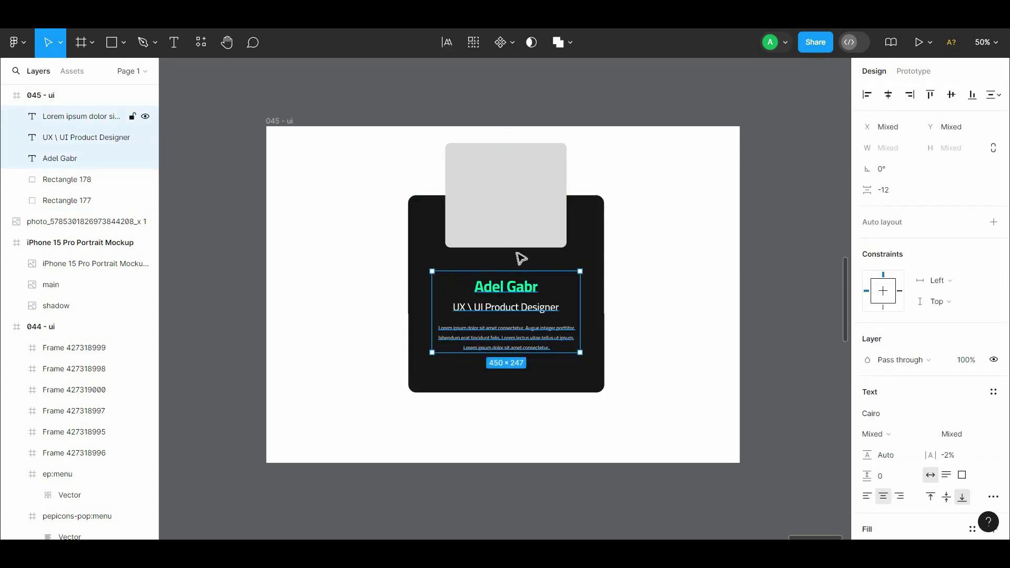
pyautogui.press('alt')
pyautogui.hotkey('shift', 'Up')
pyautogui.hotkey('shift', 'Up')
pyautogui.hotkey('shift', 'Up')
pyautogui.hotkey('shift', 'Up')
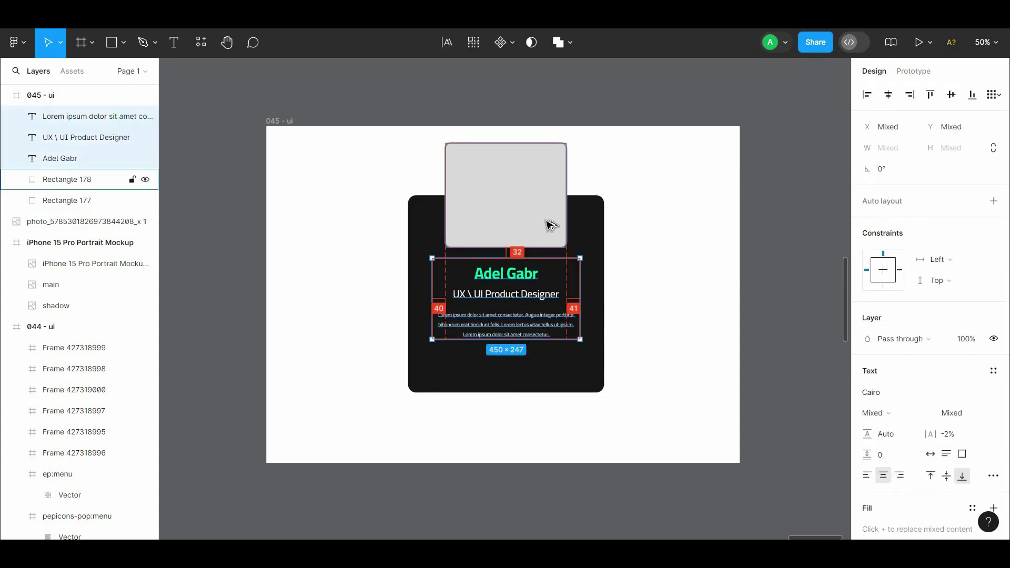
pyautogui.click(753, 229)
pyautogui.scroll(-1, 739, 230)
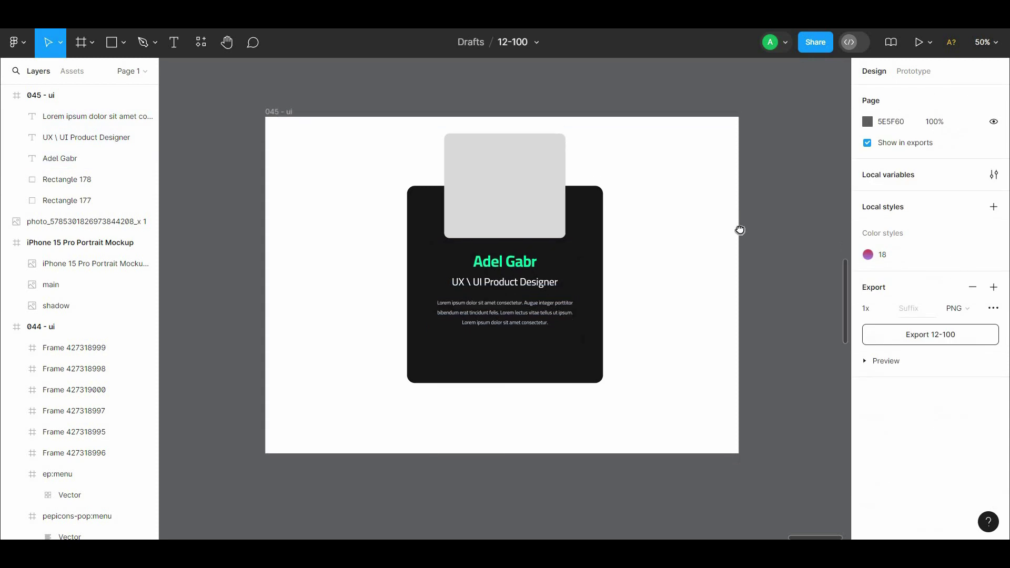
# Move the description up to Y 539, leaving a gap of 8 beneath the job title
pyautogui.moveTo(740, 230); pyautogui.dragTo(677, 207)
pyautogui.hotkey('shift', '0')
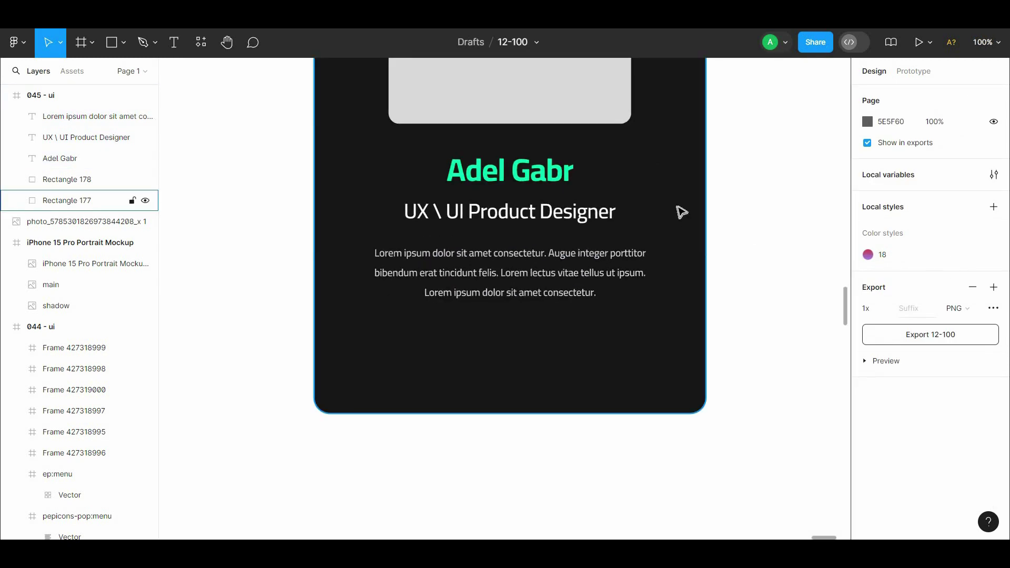
pyautogui.click(636, 247)
pyautogui.hotkey('shift', 'Up')
pyautogui.press('Up')
pyautogui.press('Up')
pyautogui.press('Up')
pyautogui.press('Up')
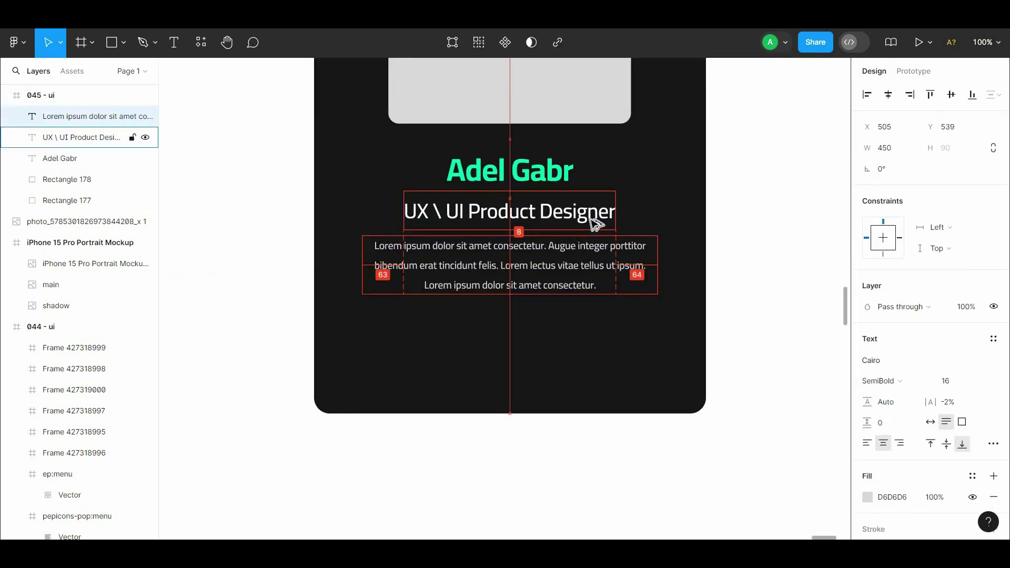
pyautogui.click(737, 195)
pyautogui.scroll(-1, 746, 168)
pyautogui.hscroll(-1, 746, 169)
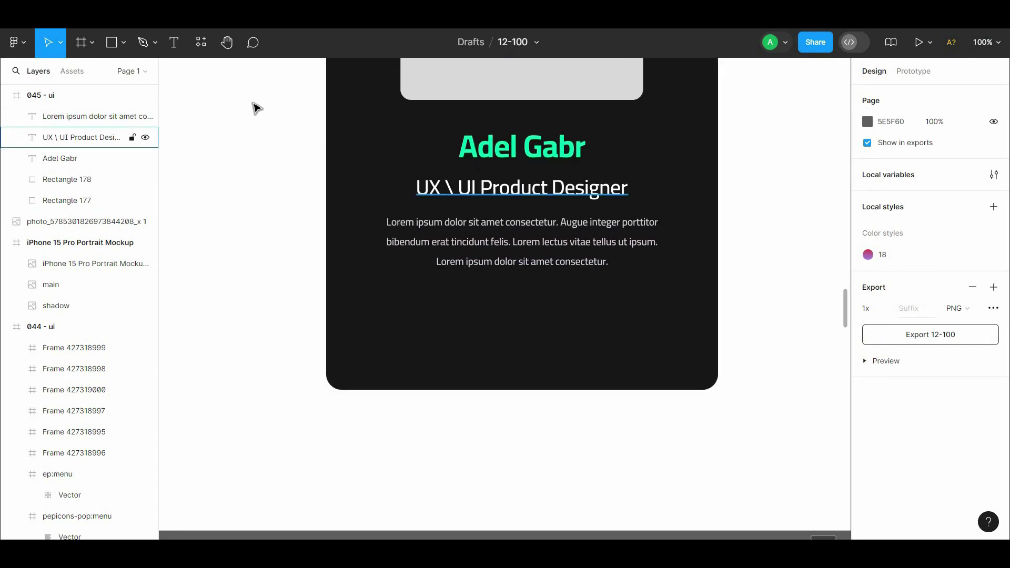
# Add the text "Message" beneath the description in the black card and wrap it in an auto layout frame
pyautogui.click(173, 45)
pyautogui.click(441, 345)
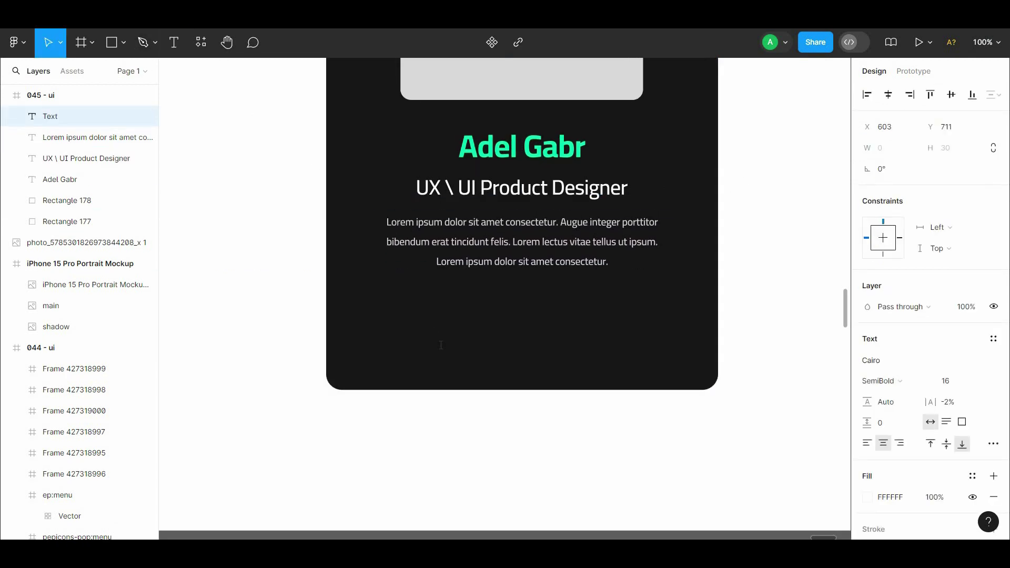
pyautogui.write('Message')
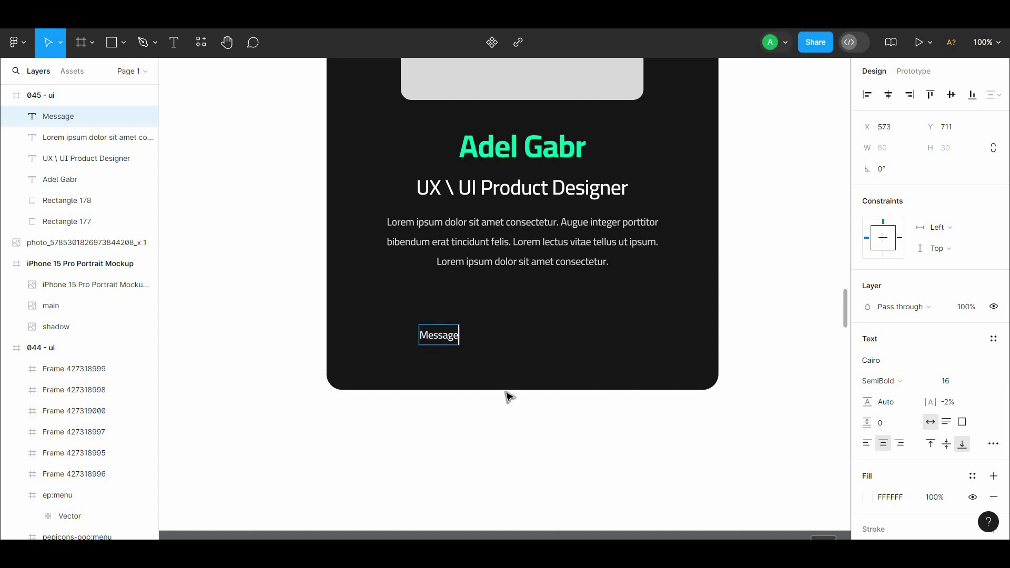
pyautogui.press('Escape')
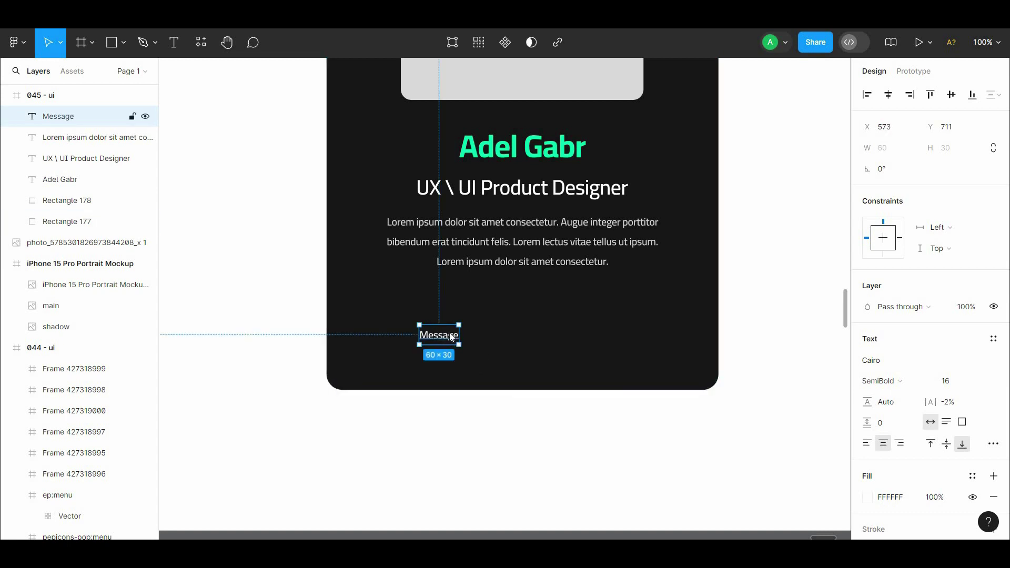
pyautogui.rightClick(445, 339)
pyautogui.click(484, 388)
pyautogui.scroll(-5, 978, 368)
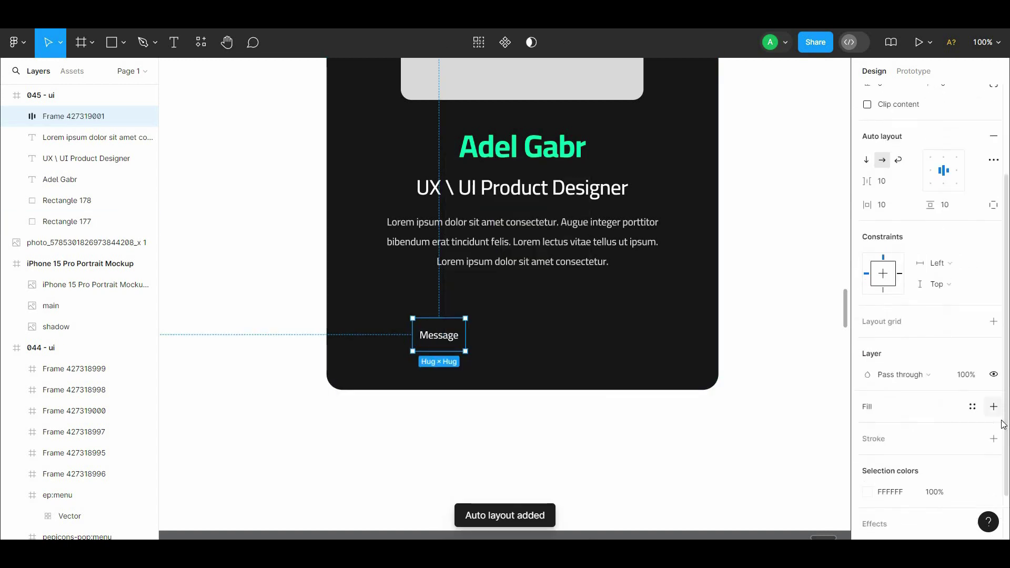
pyautogui.click(993, 390)
pyautogui.click(867, 412)
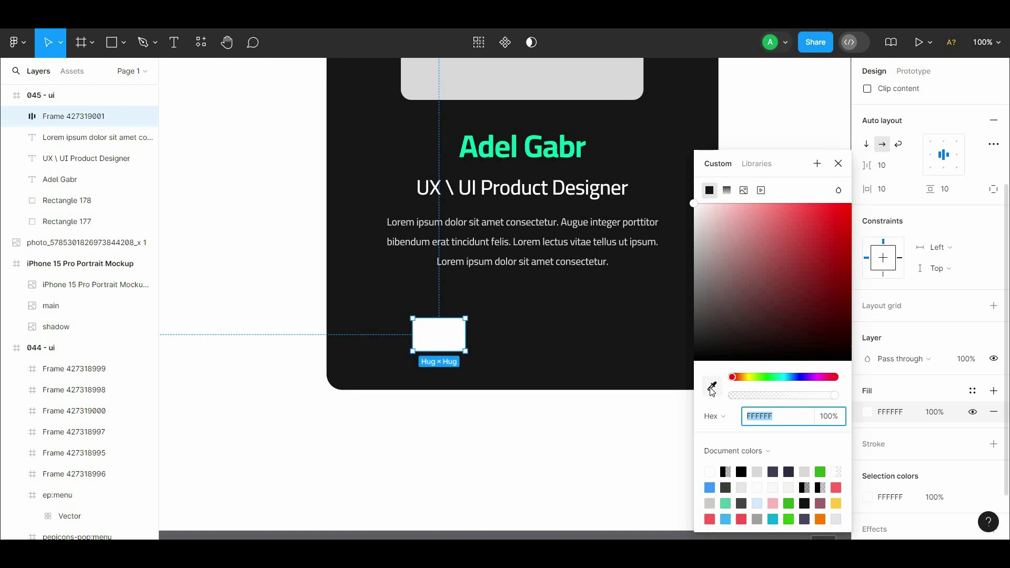
pyautogui.click(712, 387)
pyautogui.click(555, 152)
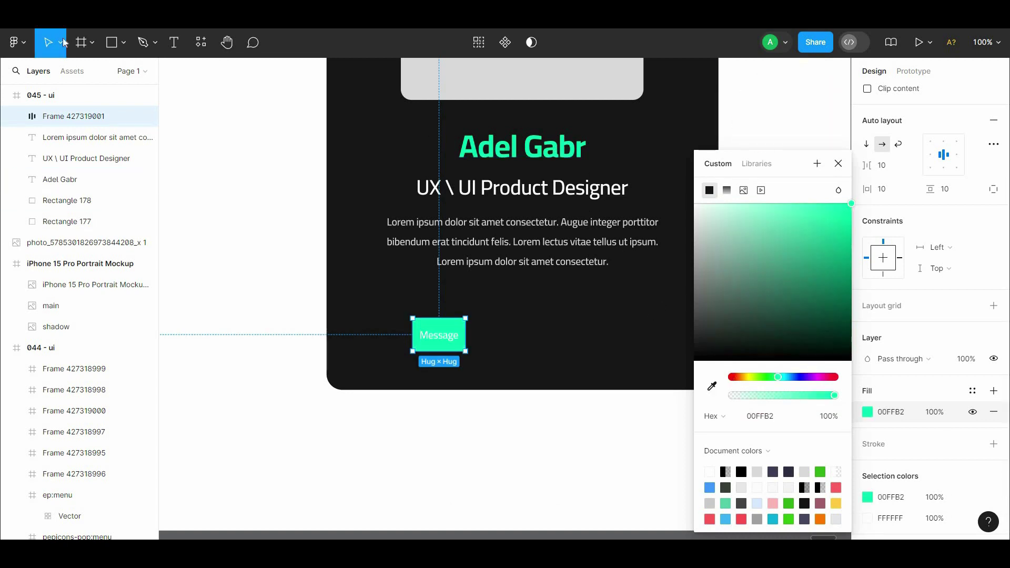
pyautogui.click(993, 412)
# Add a stroke to the Message button frame and sample its colour, 00FFB2, from the green name
pyautogui.click(992, 423)
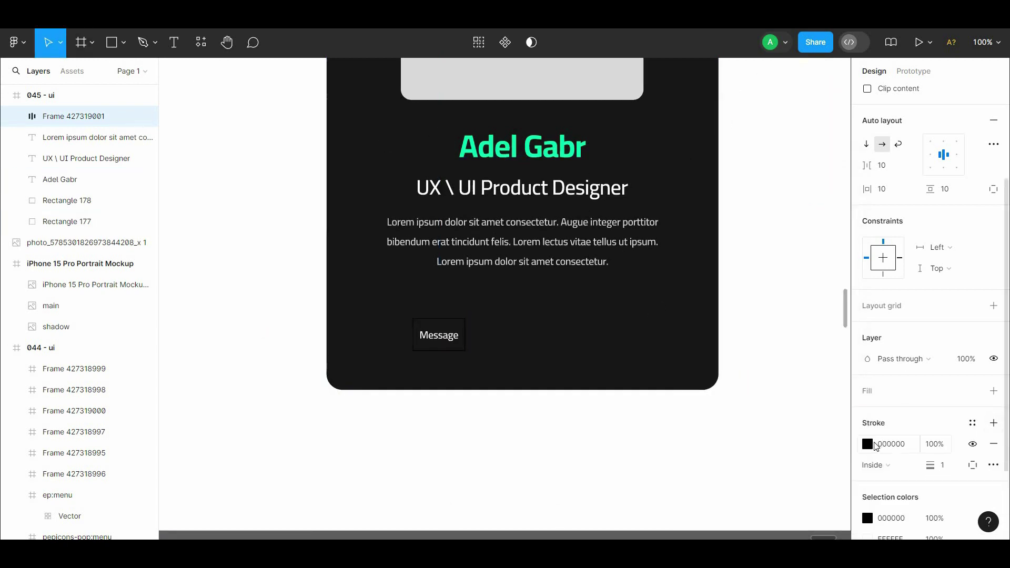
pyautogui.click(867, 444)
pyautogui.click(712, 387)
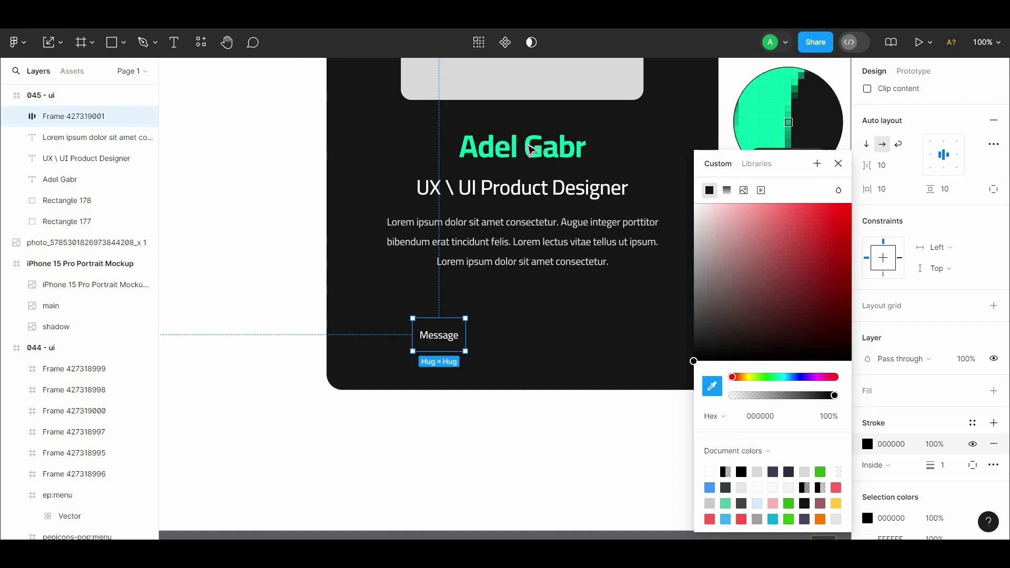
pyautogui.click(532, 147)
pyautogui.click(712, 387)
pyautogui.click(547, 153)
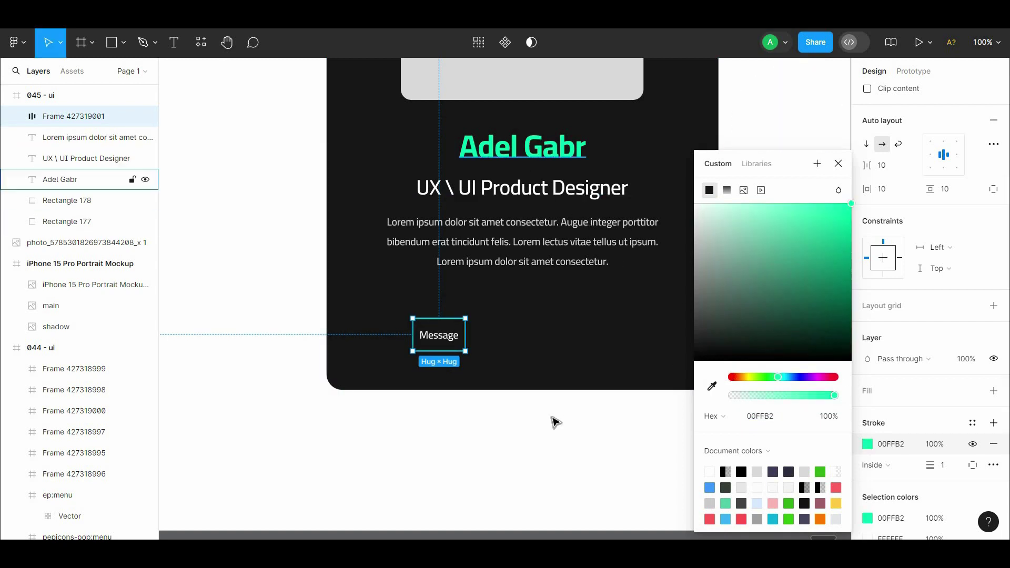
pyautogui.click(552, 419)
pyautogui.click(461, 344)
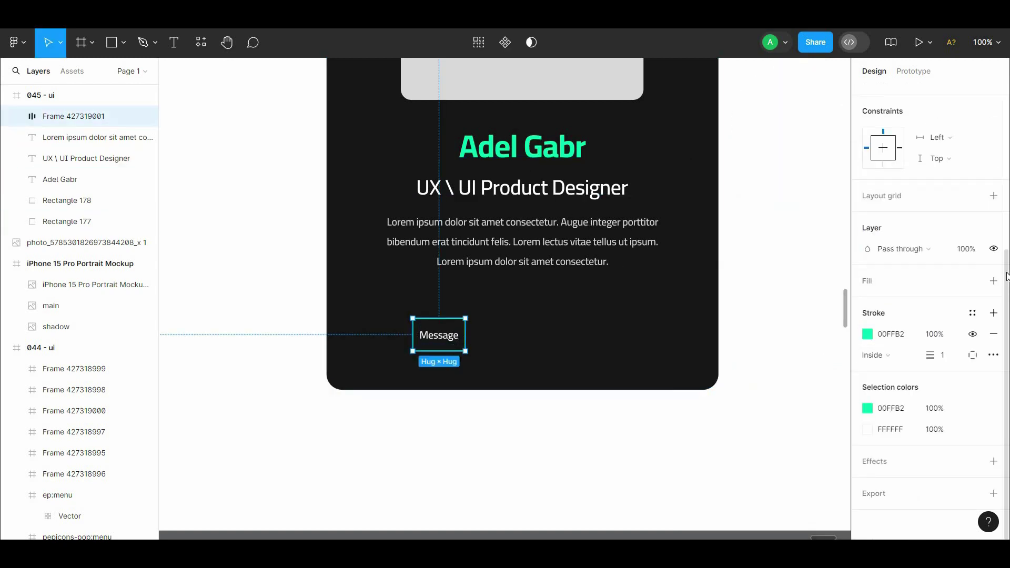
# Set the Message button's horizontal padding to 32
pyautogui.scroll(3, 1006, 275)
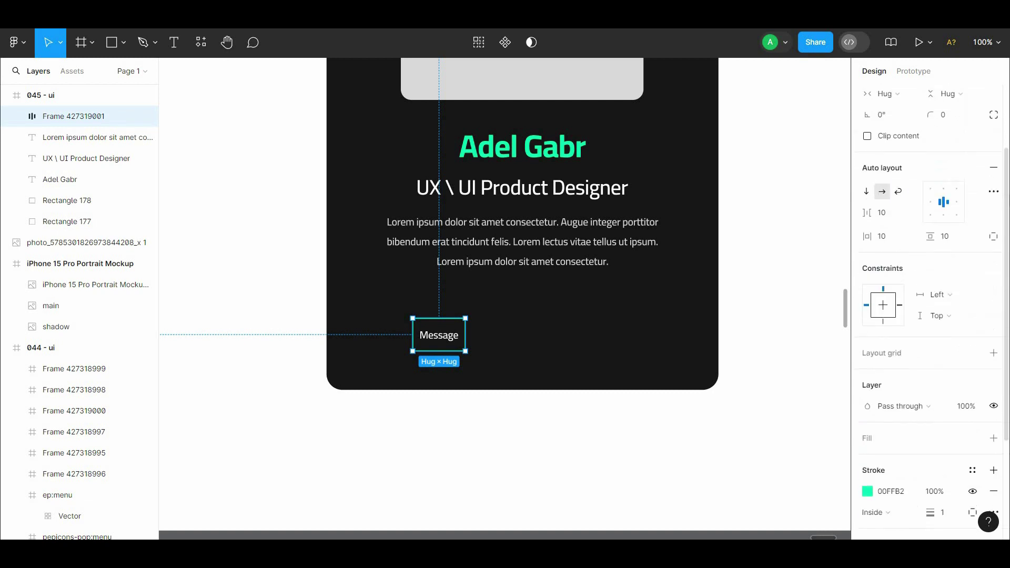
pyautogui.click(882, 245)
pyautogui.write('30')
pyautogui.click(788, 263)
pyautogui.click(477, 340)
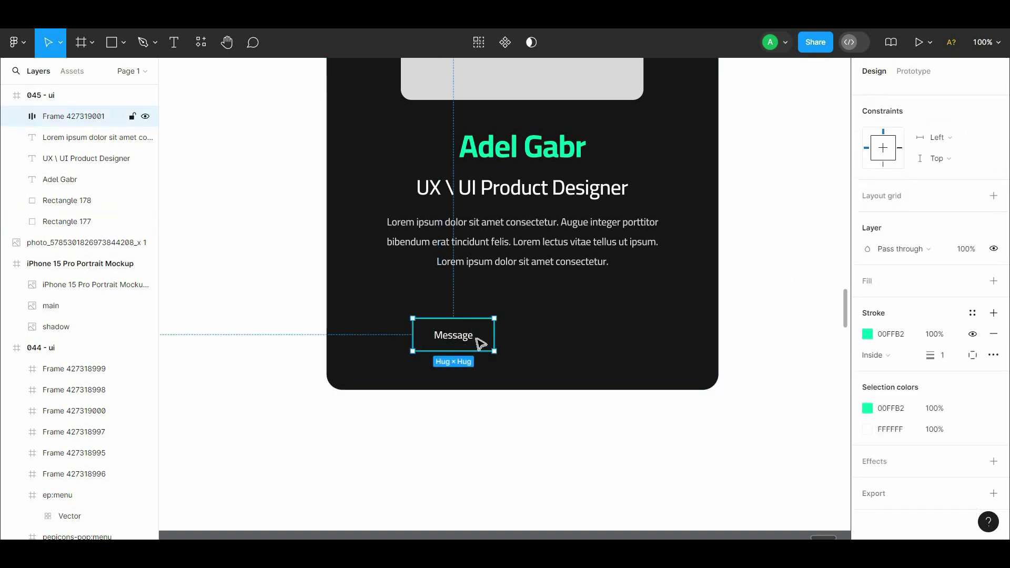
pyautogui.doubleClick(473, 343)
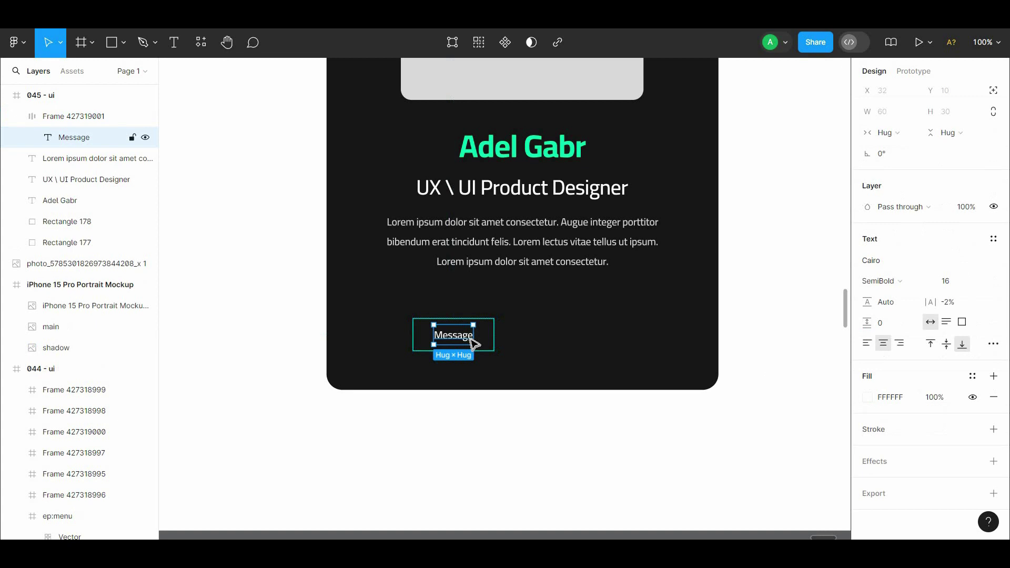
pyautogui.click(554, 430)
# Round the corners of the Message button frame
pyautogui.scroll(3, 555, 437)
pyautogui.hscroll(-1, 555, 436)
pyautogui.click(497, 438)
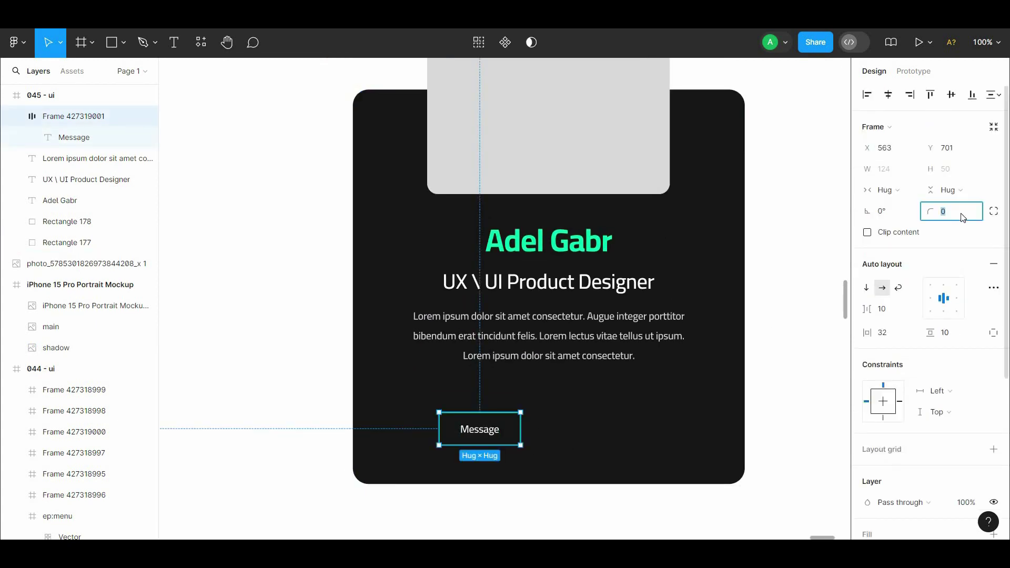
pyautogui.click(755, 293)
# Scale the Message button up about 1.5 times and place a duplicate level with it on the card's right side
pyautogui.moveTo(475, 435)
pyautogui.mouseDown()
pyautogui.moveTo(459, 435)
pyautogui.moveTo(507, 459)
pyautogui.moveTo(482, 435)
pyautogui.mouseUp()
pyautogui.press('k')
pyautogui.moveTo(482, 438); pyautogui.dragTo(657, 439)
# Change the duplicated button's label to "Connect"
pyautogui.doubleClick(659, 436)
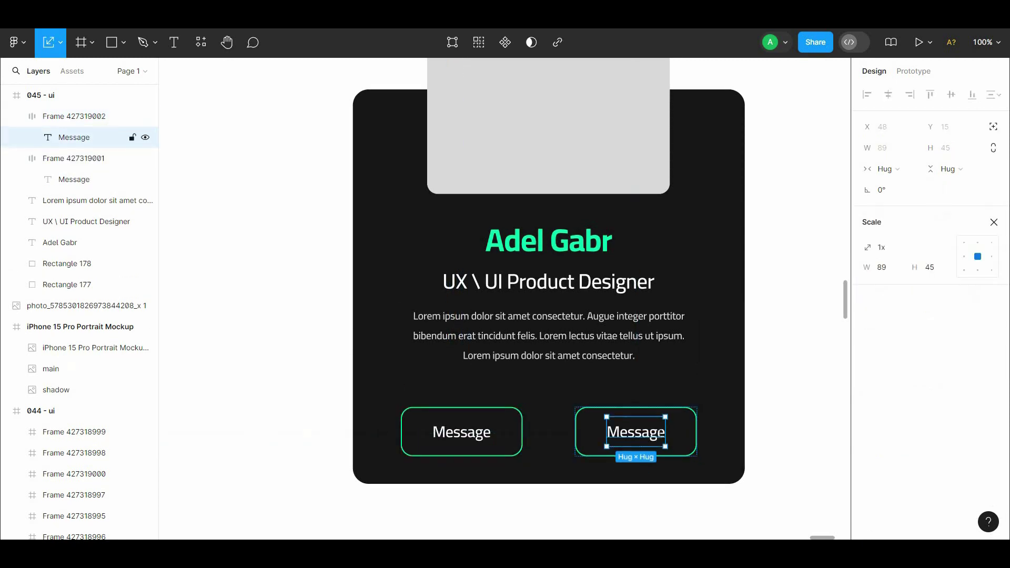
pyautogui.doubleClick(659, 432)
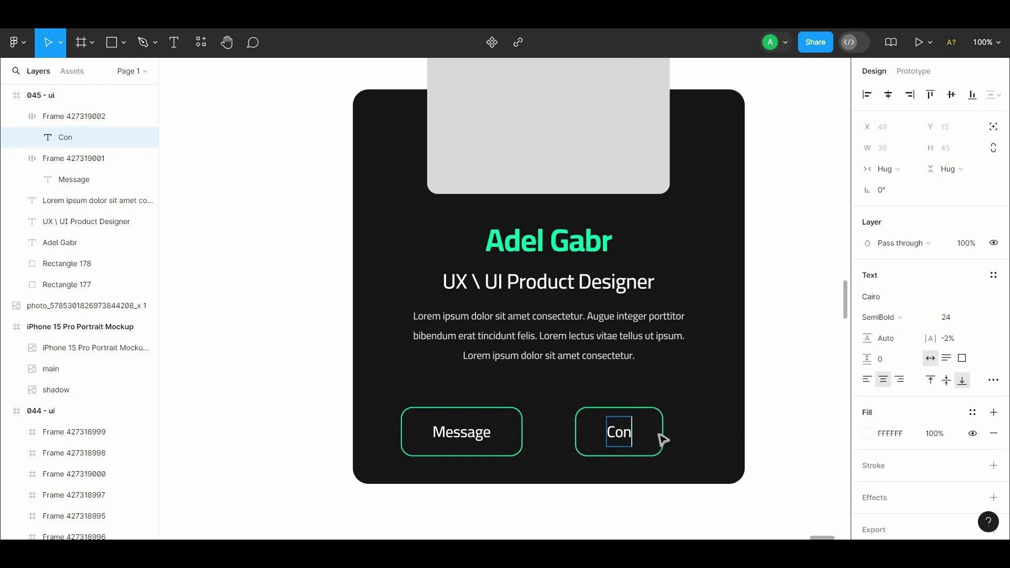
pyautogui.click(788, 397)
pyautogui.moveTo(778, 396); pyautogui.dragTo(774, 379)
pyautogui.click(713, 402)
pyautogui.click(753, 401)
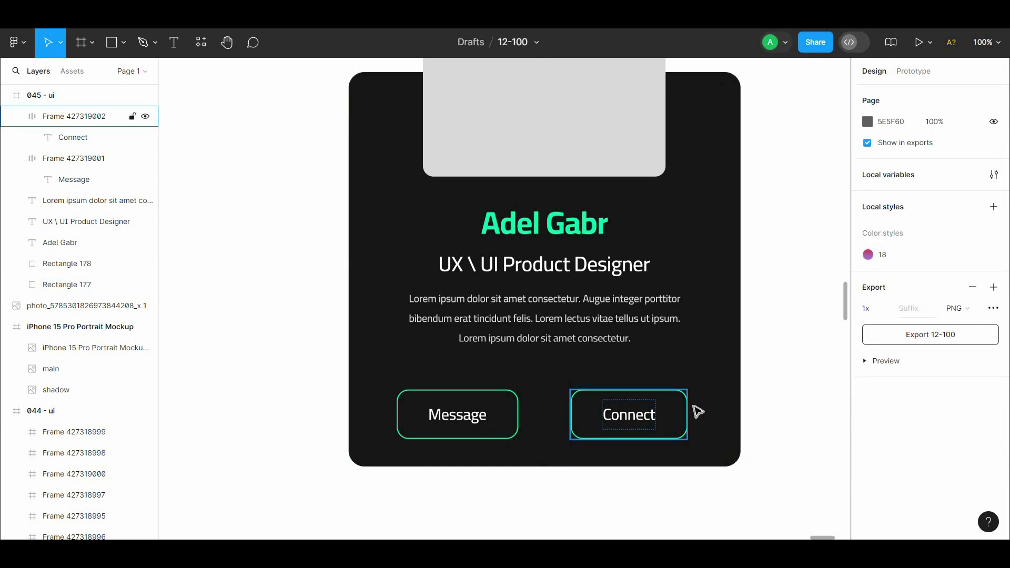
# Replace the Connect button's stroke with a solid fill, 00FFB2, sampled from the green name
pyautogui.click(693, 409)
pyautogui.scroll(-3, 985, 417)
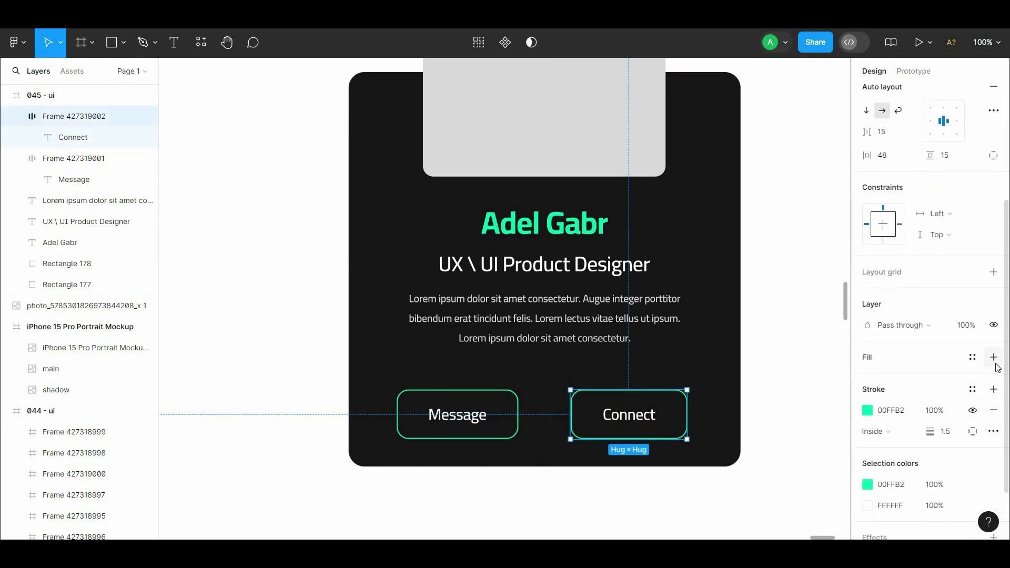
pyautogui.click(994, 357)
pyautogui.click(993, 431)
pyautogui.click(867, 378)
pyautogui.click(712, 387)
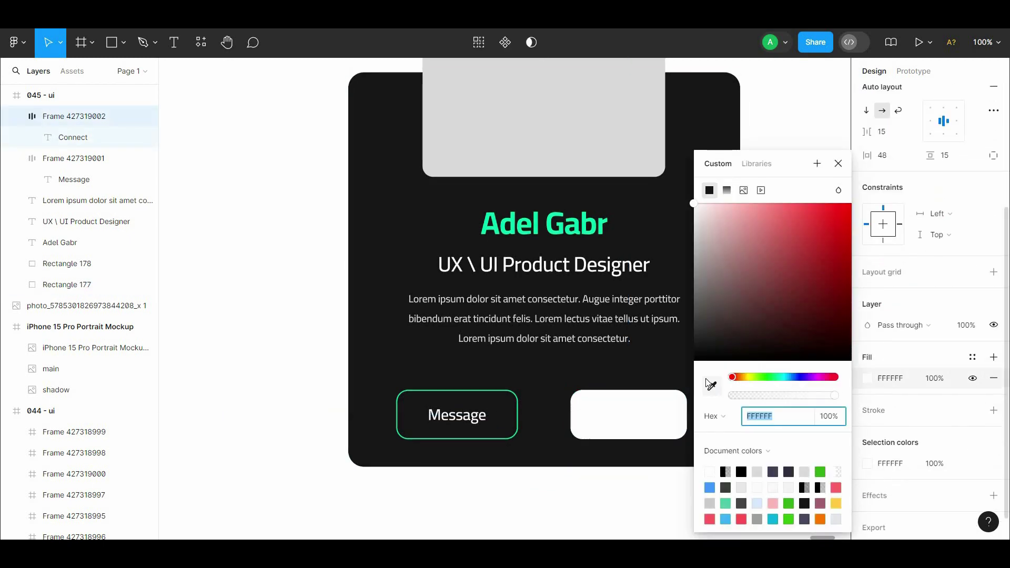
pyautogui.click(559, 233)
pyautogui.click(332, 301)
pyautogui.moveTo(331, 302); pyautogui.dragTo(285, 319)
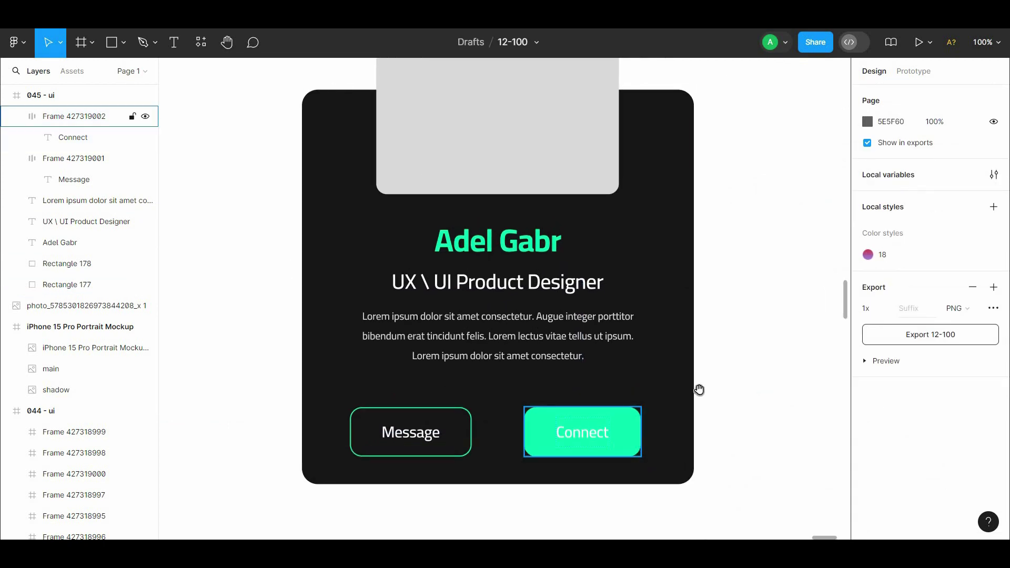
pyautogui.moveTo(698, 389); pyautogui.dragTo(684, 381)
# Extend the black card's bottom edge downward to a height of 670
pyautogui.click(616, 427)
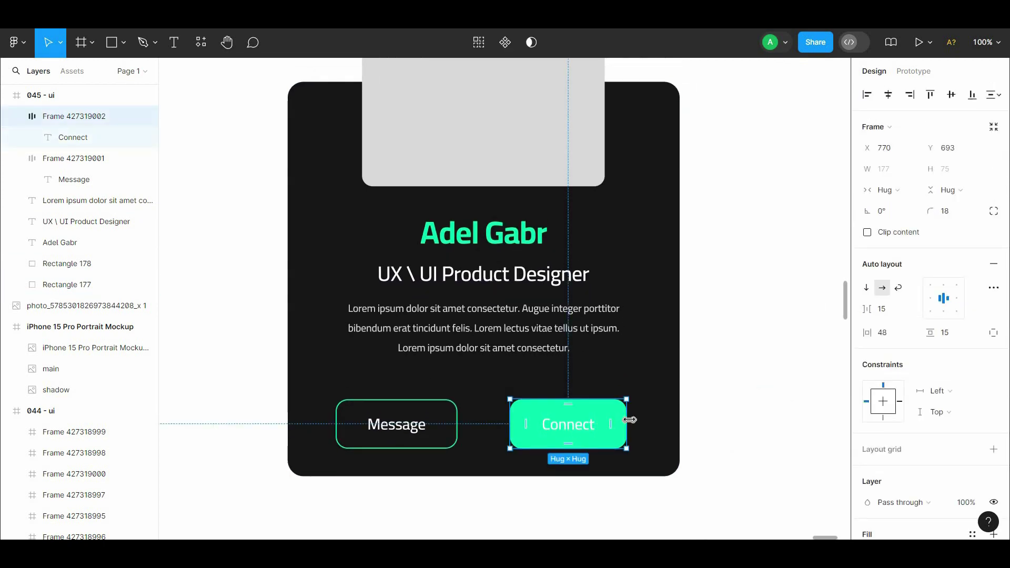
pyautogui.click(715, 415)
pyautogui.scroll(-1, 700, 414)
pyautogui.hotkey('ctrl', '-')
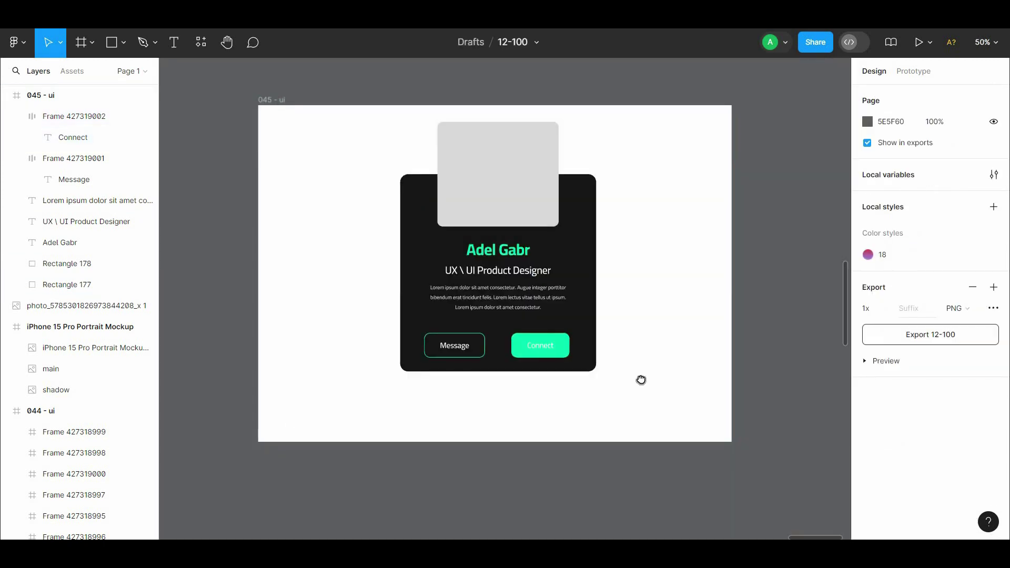
pyautogui.click(569, 378)
pyautogui.moveTo(565, 395); pyautogui.dragTo(564, 407)
# Move the Message and Connect buttons down together, widening the gap beneath the description
pyautogui.click(554, 367)
pyautogui.keyDown('shift'); pyautogui.click(476, 358); pyautogui.keyUp('shift')
pyautogui.moveTo(541, 363); pyautogui.dragTo(540, 375)
pyautogui.click(625, 354)
# Search the plugins for "icon" and run Iconify
pyautogui.hotkey('ctrl', '+')
pyautogui.moveTo(625, 354); pyautogui.dragTo(569, 317)
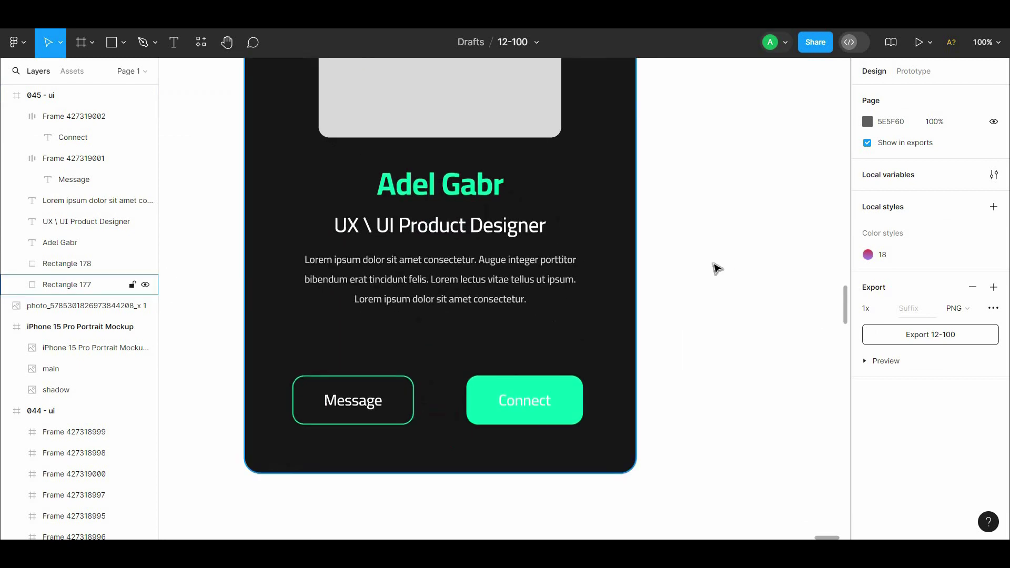
pyautogui.click(200, 44)
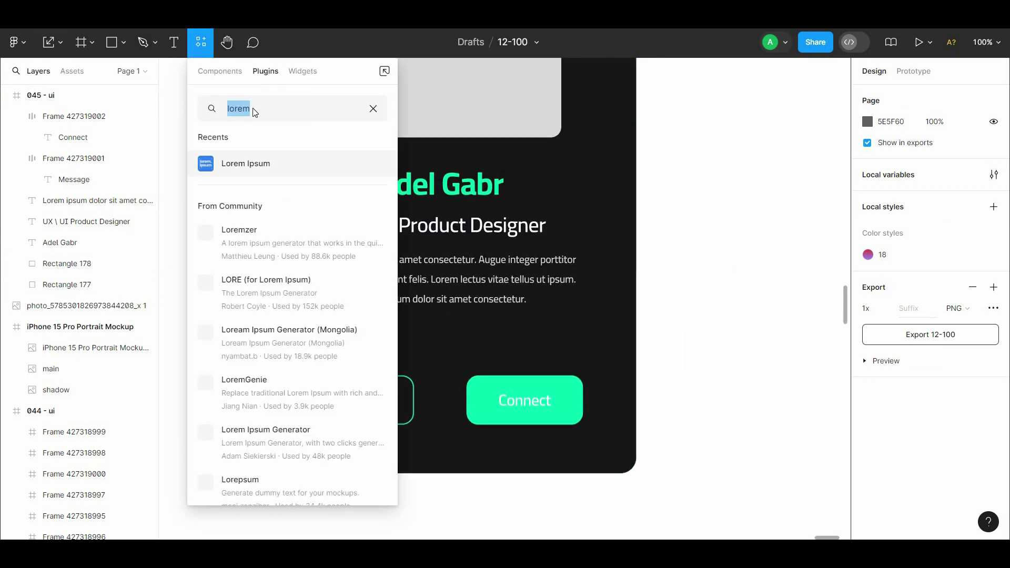
pyautogui.write('icon')
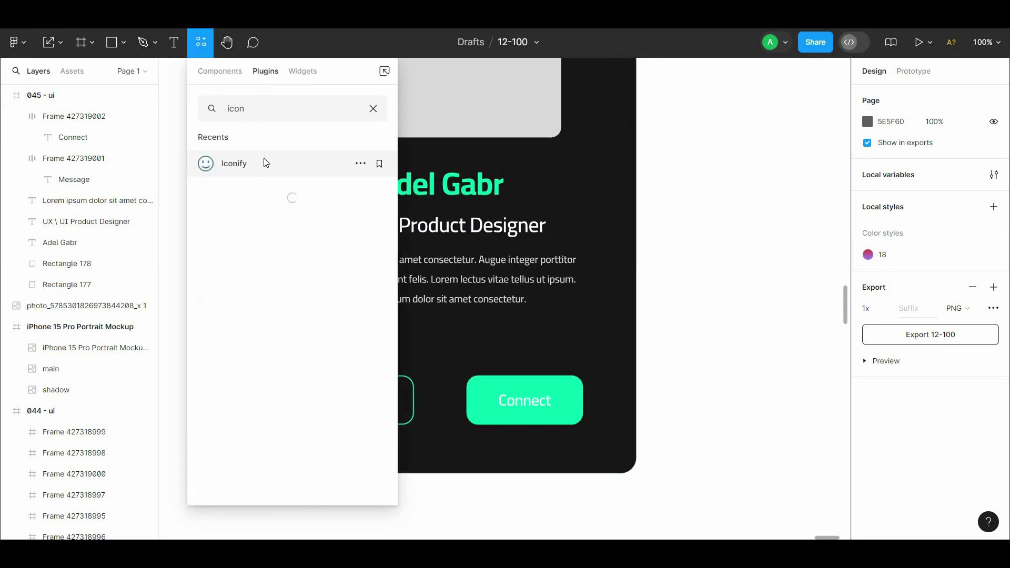
pyautogui.click(264, 162)
# Find the mingcute:github-line icon with a GitHub search and import it into the 045 - ui frame
pyautogui.doubleClick(786, 191)
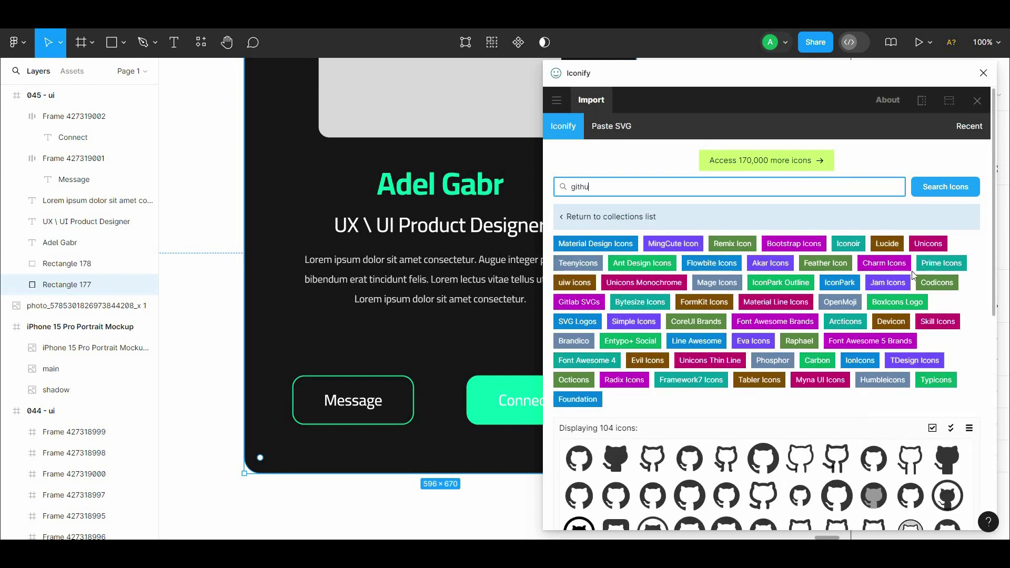
pyautogui.moveTo(992, 232); pyautogui.dragTo(987, 352)
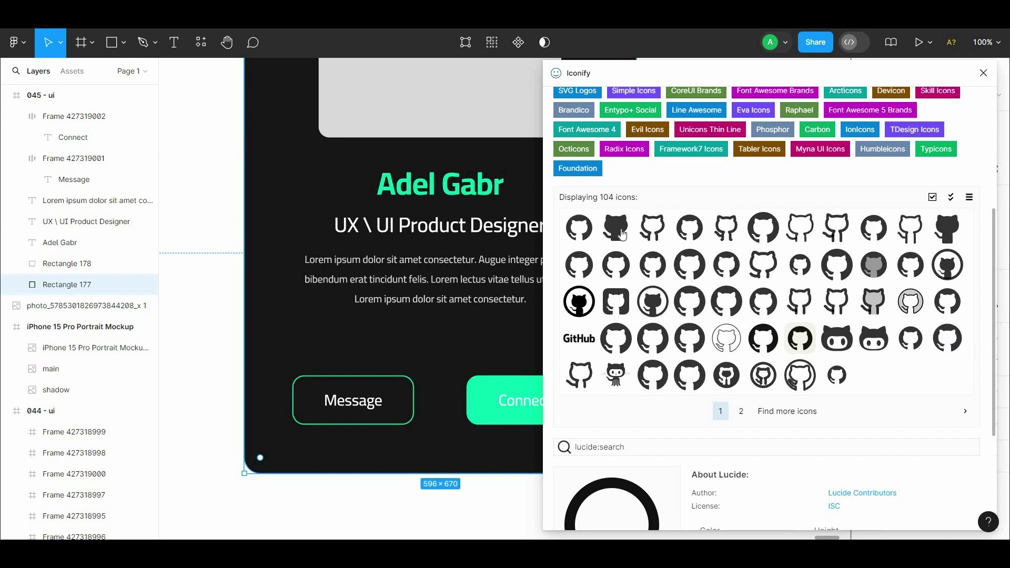
pyautogui.click(646, 230)
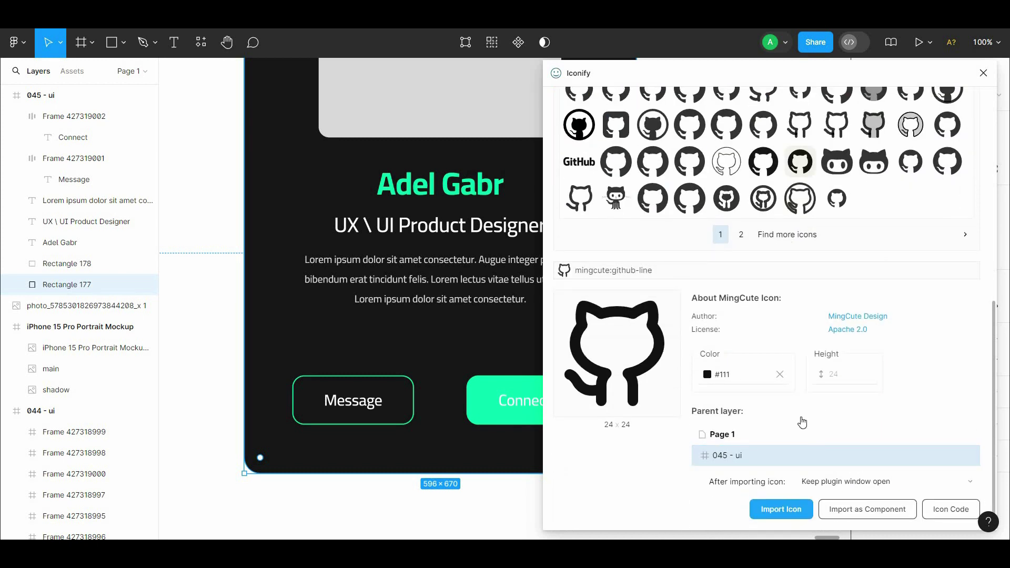
pyautogui.click(776, 509)
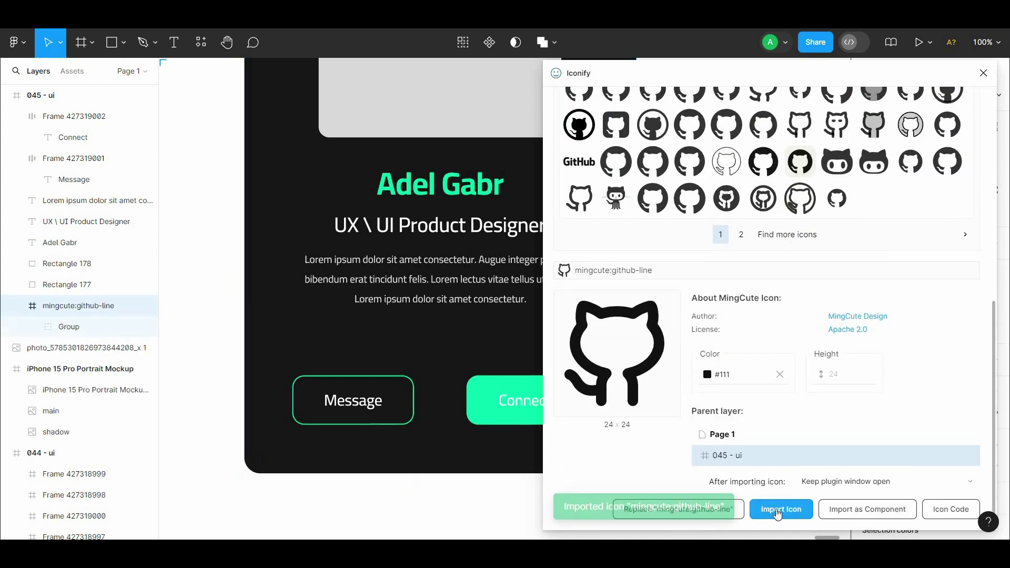
# Search for "instagram" icons and import mdi:instagram into the design
pyautogui.scroll(6, 993, 411)
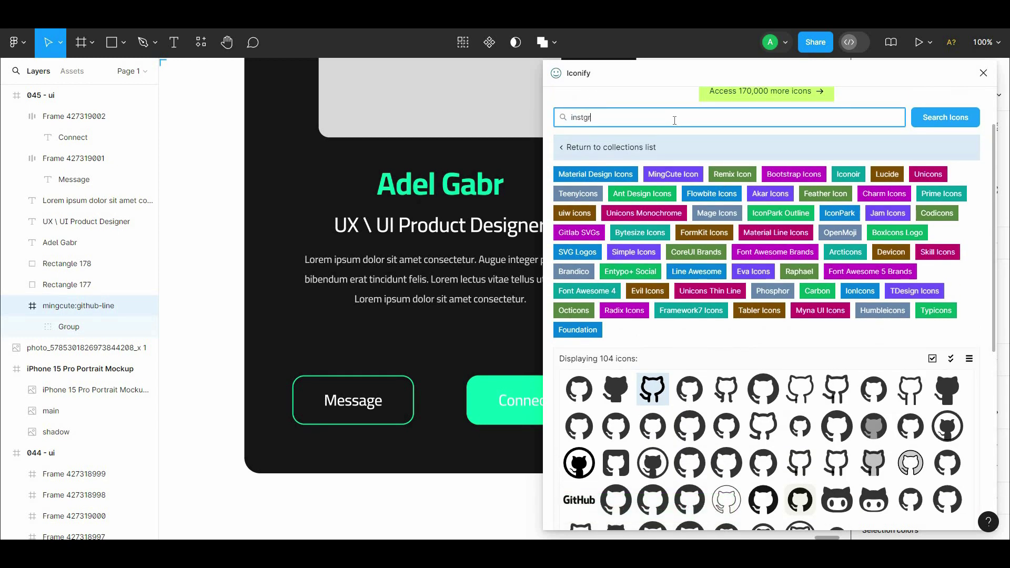
pyautogui.press('Return')
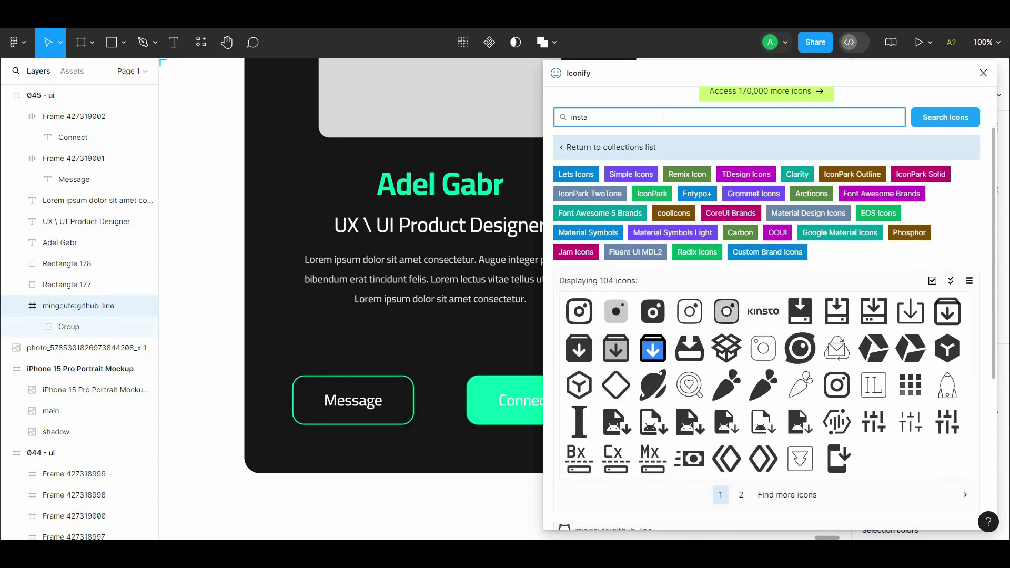
pyautogui.press('Return')
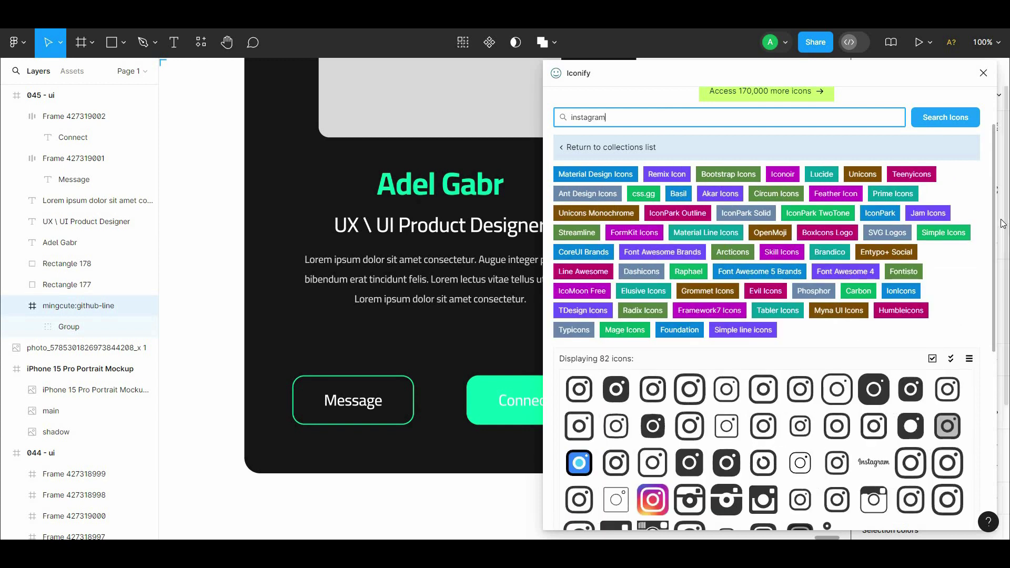
pyautogui.scroll(-3, 995, 248)
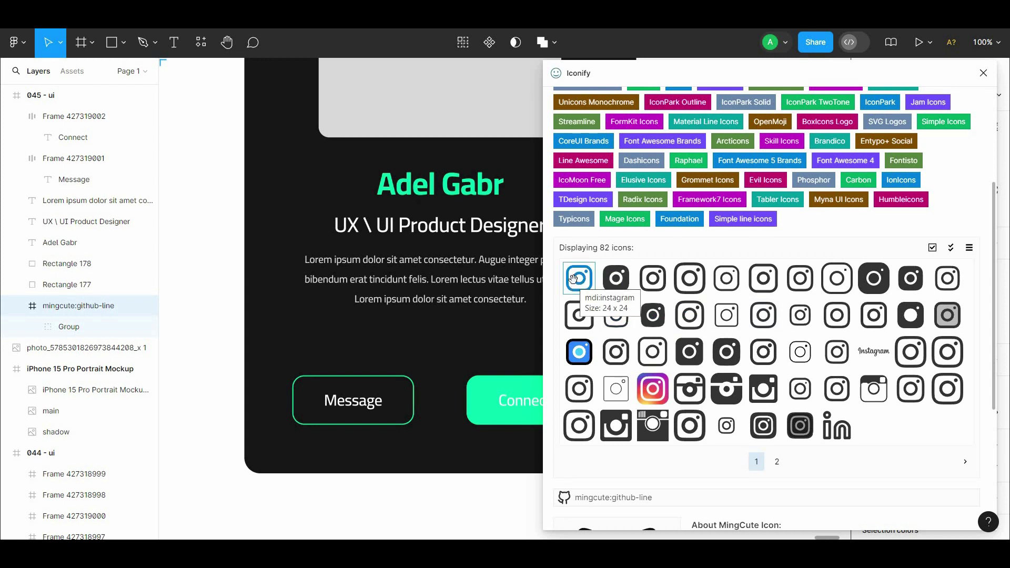
pyautogui.click(573, 278)
pyautogui.click(777, 507)
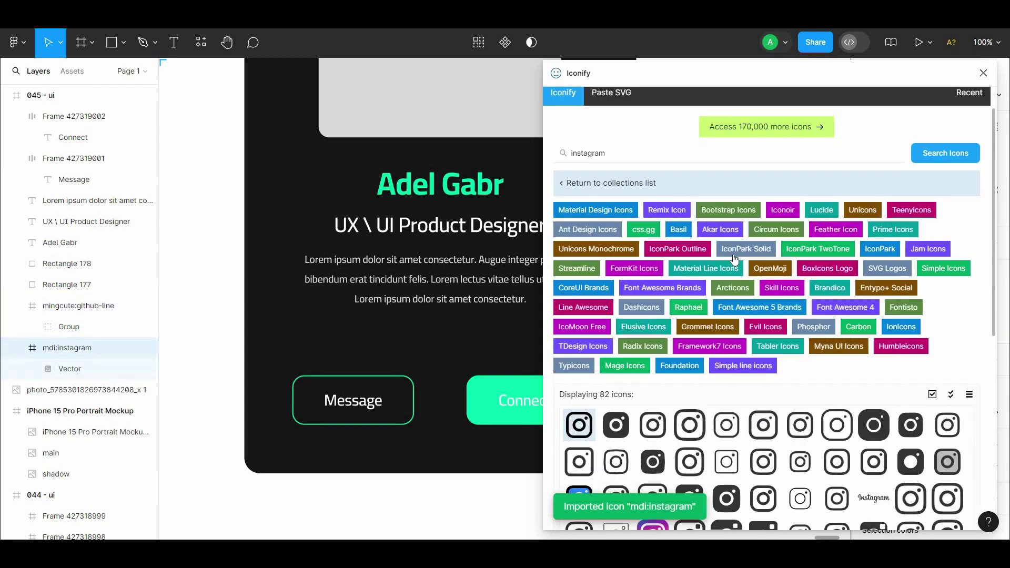
# Search for "Linkedin" icons and import mdi:linkedin into the 045 - ui frame
pyautogui.click(651, 160)
pyautogui.write('Linked')
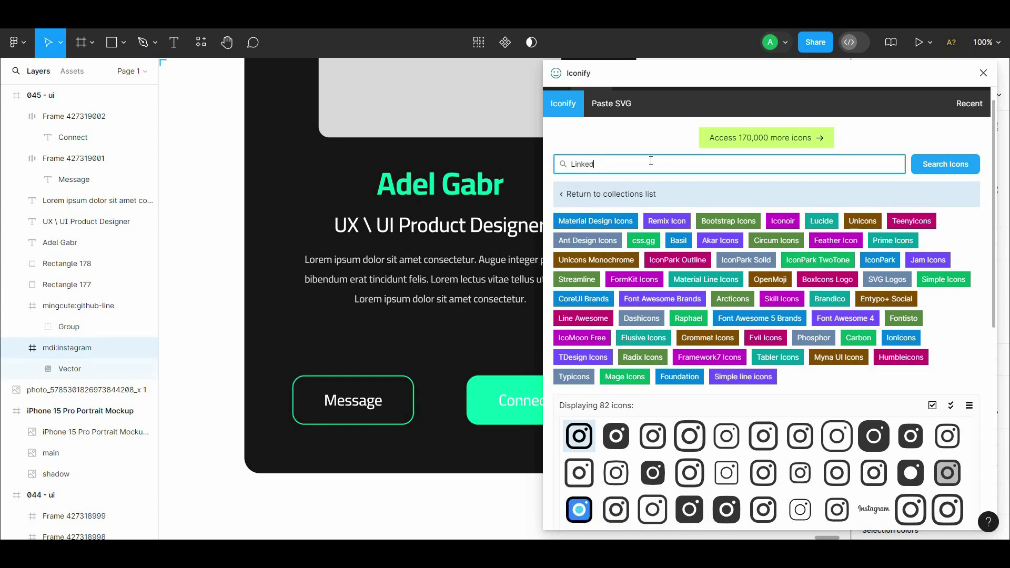
pyautogui.write('in')
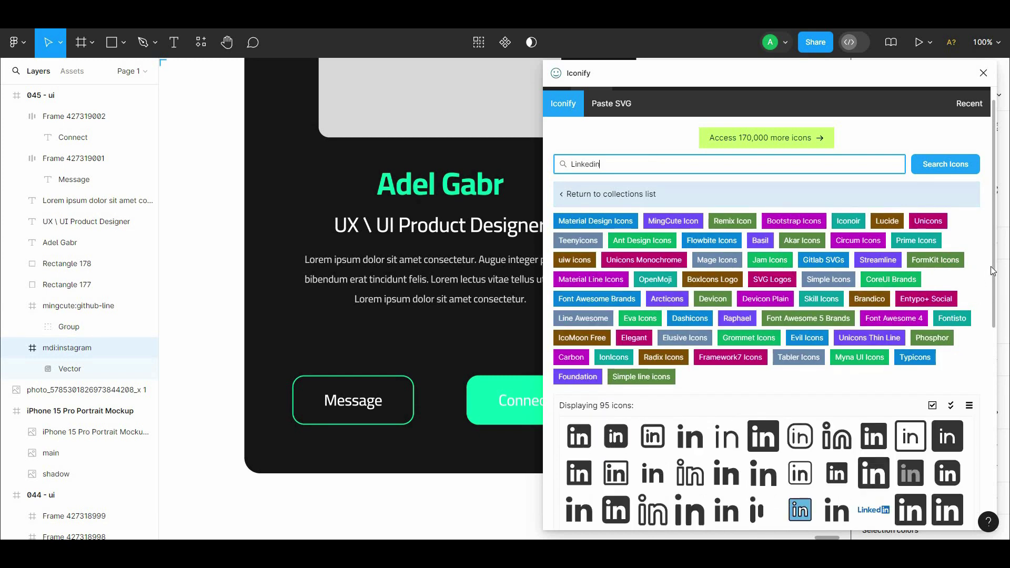
pyautogui.scroll(-5, 988, 305)
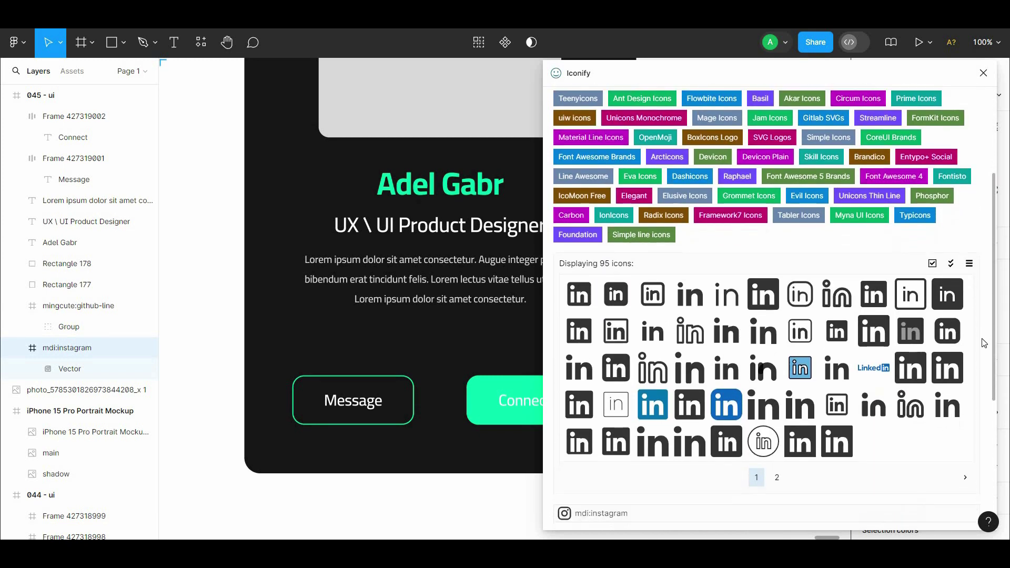
pyautogui.scroll(-1, 983, 344)
pyautogui.click(561, 290)
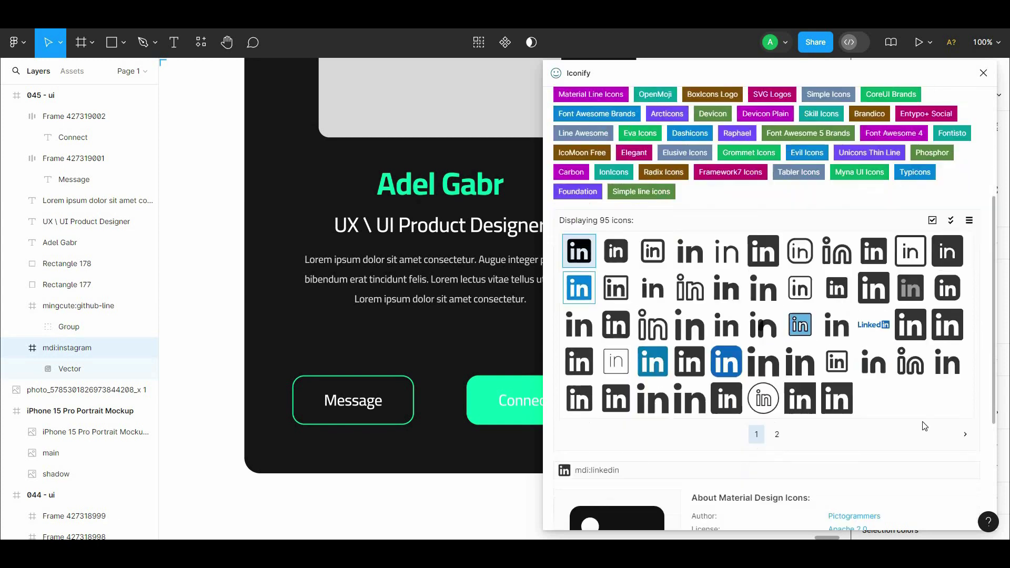
pyautogui.click(779, 510)
# Move the GitHub, Instagram and LinkedIn icons onto the card between the description and the buttons, and bring them to the front
pyautogui.moveTo(717, 234); pyautogui.dragTo(691, 296)
pyautogui.hotkey('ctrl', '-')
pyautogui.moveTo(302, 175); pyautogui.dragTo(257, 143)
pyautogui.moveTo(267, 151); pyautogui.dragTo(506, 370)
pyautogui.rightClick(497, 375)
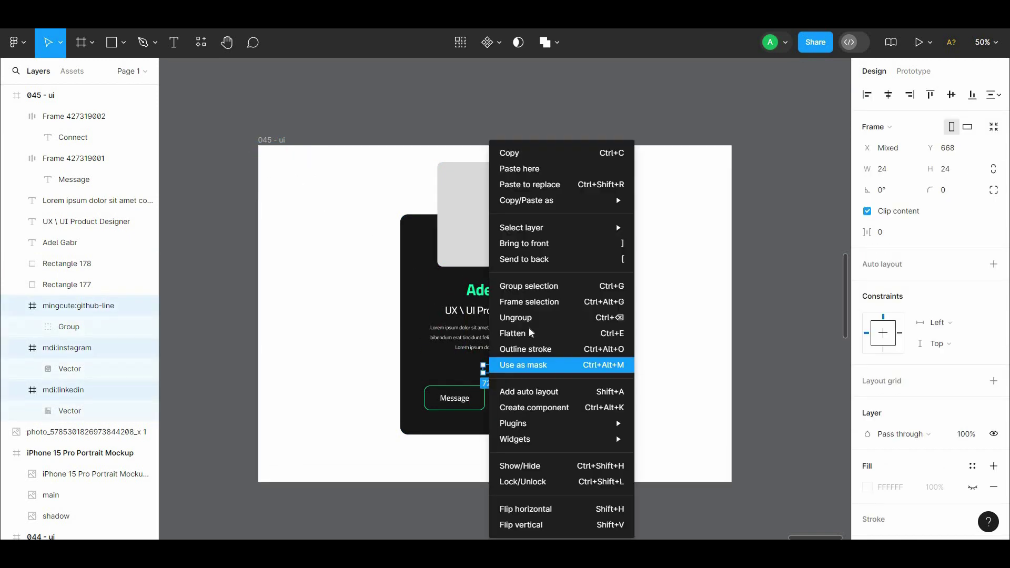
pyautogui.click(531, 247)
pyautogui.press('+')
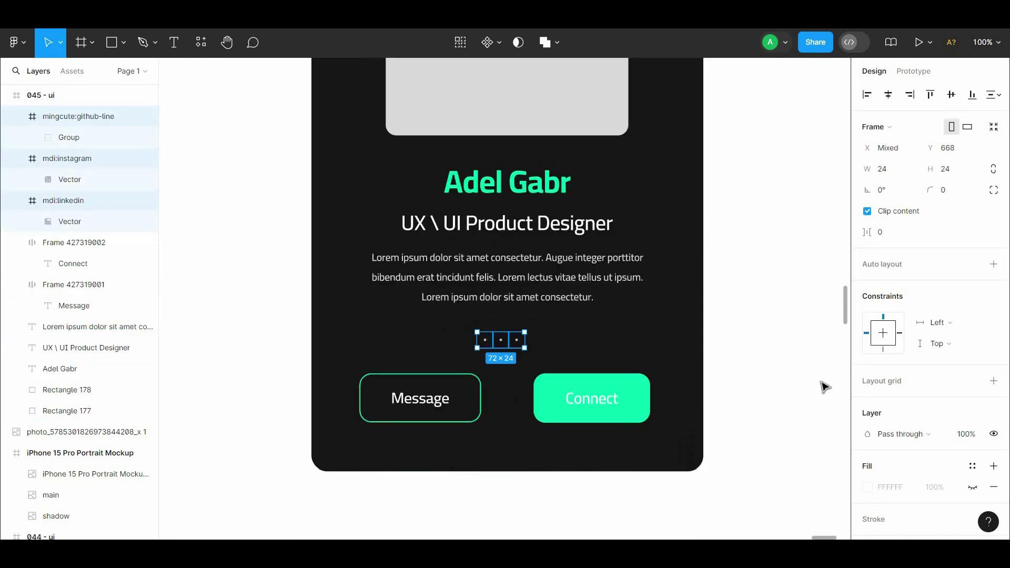
# Recolor the GitHub, Instagram and LinkedIn icons to white (FFFFFF)
pyautogui.scroll(-4, 996, 332)
pyautogui.click(868, 388)
pyautogui.moveTo(737, 273); pyautogui.dragTo(629, 164)
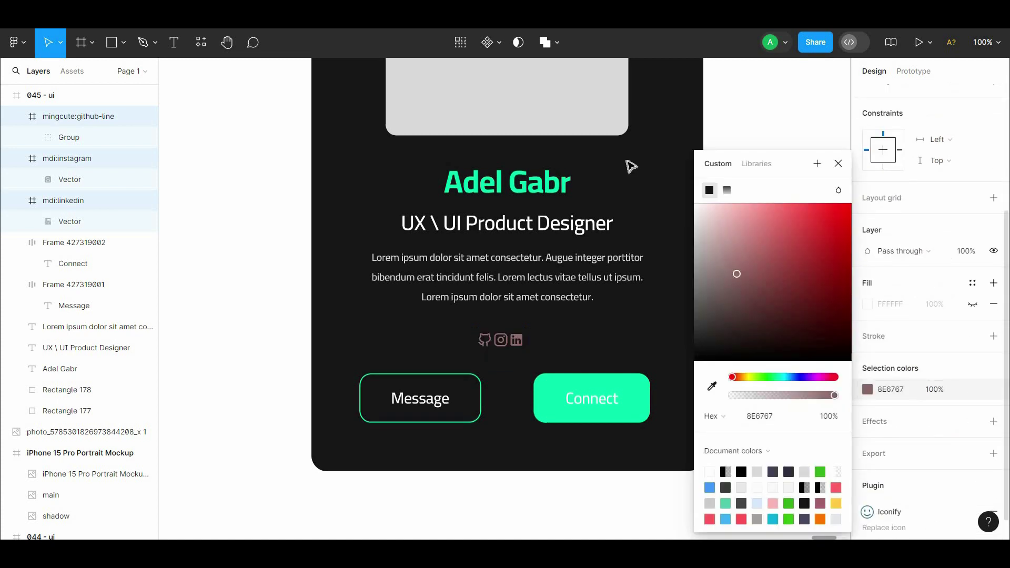
pyautogui.press('Escape')
# Move the GitHub icon above the Message button and resize the GitHub, Instagram and LinkedIn icons to 36 × 36
pyautogui.moveTo(484, 340); pyautogui.dragTo(412, 338)
pyautogui.keyDown('shift'); pyautogui.click(500, 342); pyautogui.keyUp('shift')
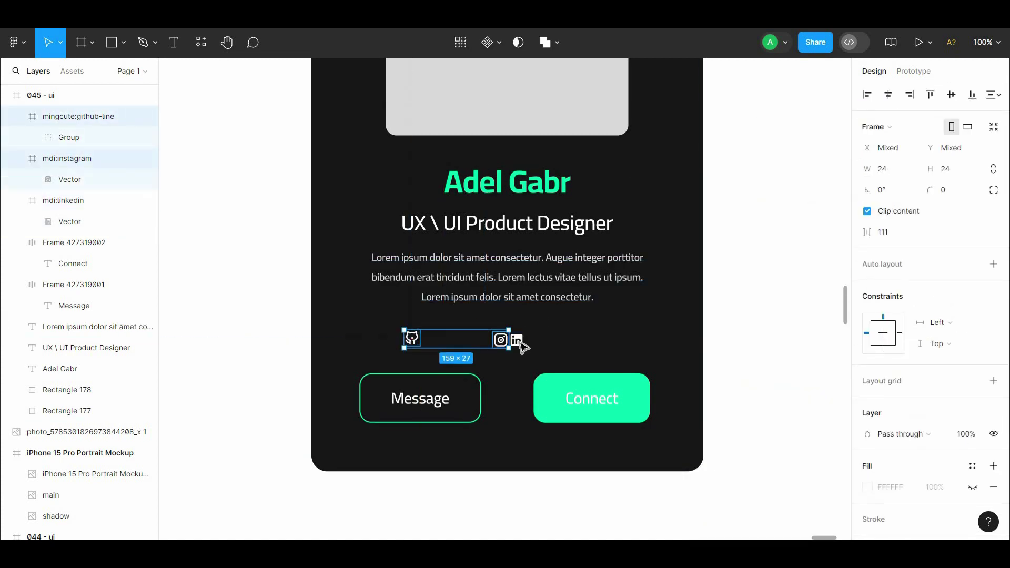
pyautogui.keyDown('shift'); pyautogui.click(517, 342); pyautogui.keyUp('shift')
pyautogui.write('3')
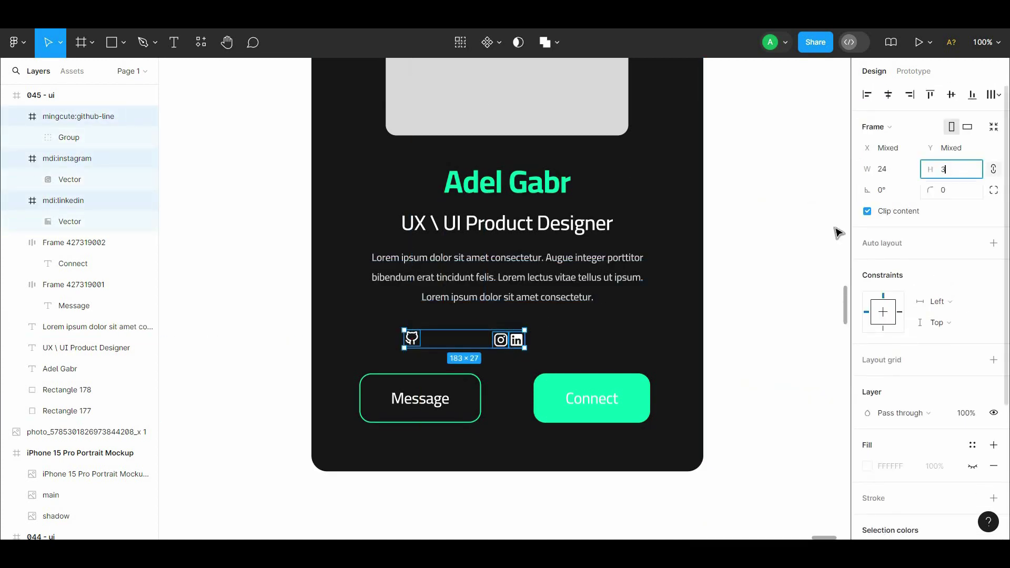
pyautogui.write('6')
pyautogui.click(835, 228)
# Spread the LinkedIn and Instagram icons out to the right of the GitHub icon, above the Connect button
pyautogui.click(416, 339)
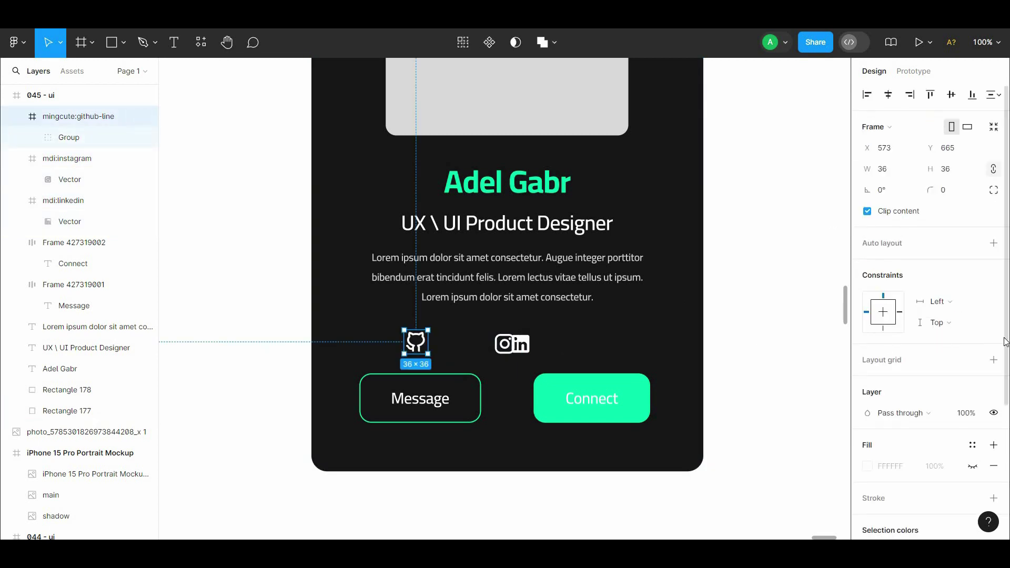
pyautogui.scroll(-3, 1001, 342)
pyautogui.moveTo(510, 345)
pyautogui.mouseDown()
pyautogui.moveTo(602, 343)
pyautogui.moveTo(523, 346)
pyautogui.mouseUp()
pyautogui.hotkey('ctrl', 'z')
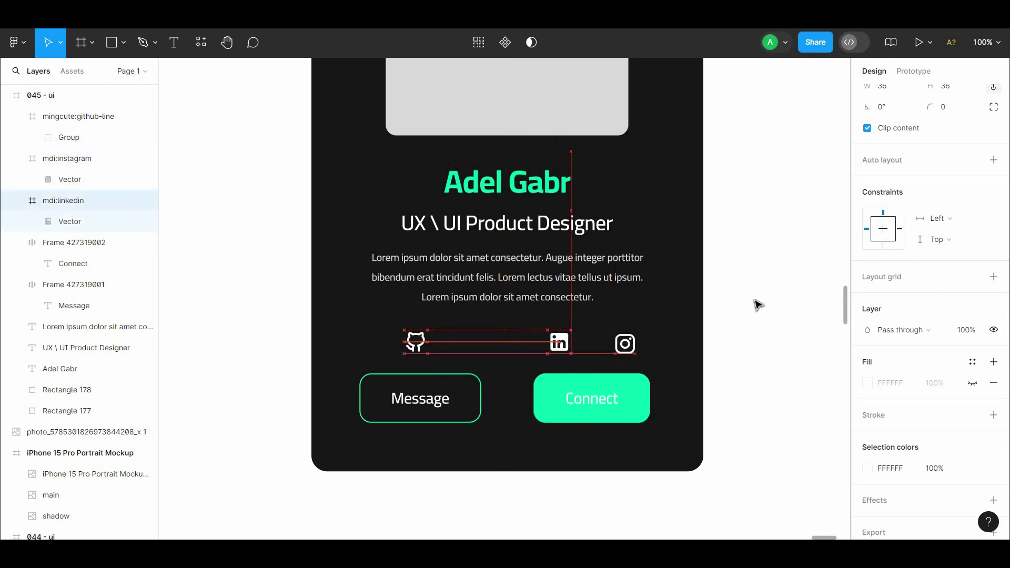
# Run Iconify again, search for "youtube" and import mdi:youtube into the 045 - ui frame
pyautogui.click(754, 301)
pyautogui.rightClick(718, 342)
pyautogui.moveTo(837, 420)
pyautogui.click(893, 236)
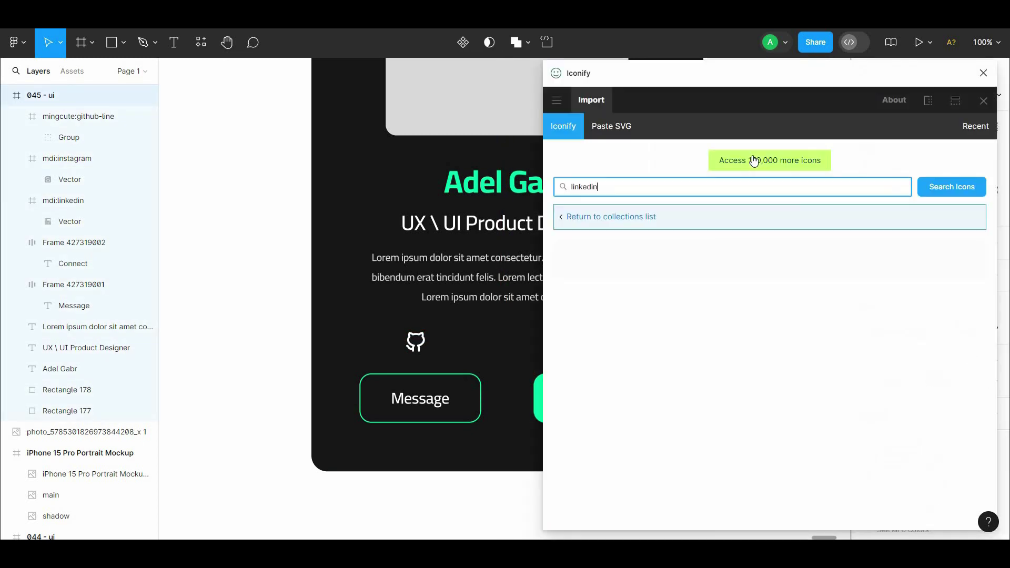
pyautogui.write('youtu')
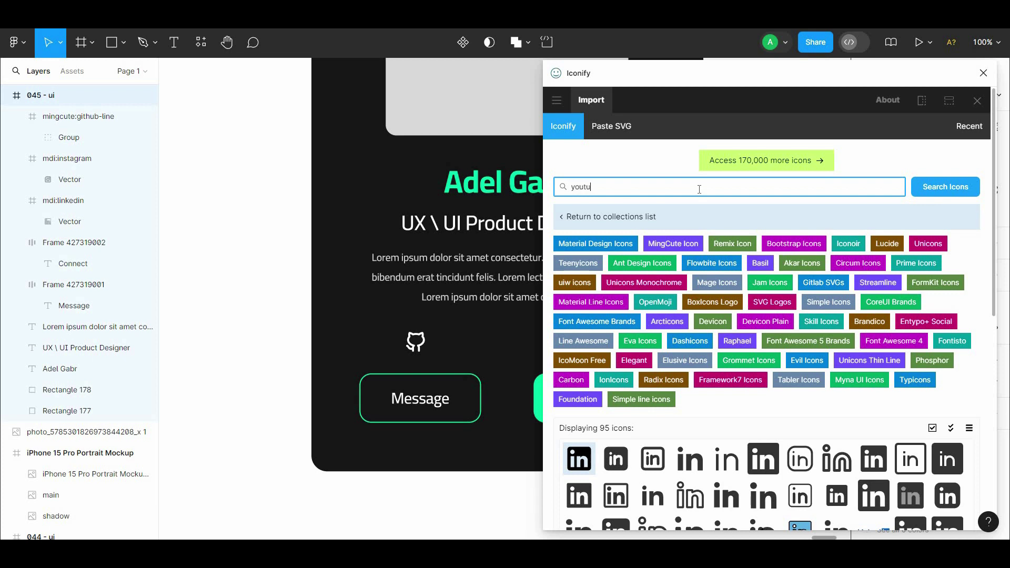
pyautogui.write('be')
pyautogui.press('Return')
pyautogui.scroll(-3, 550, 273)
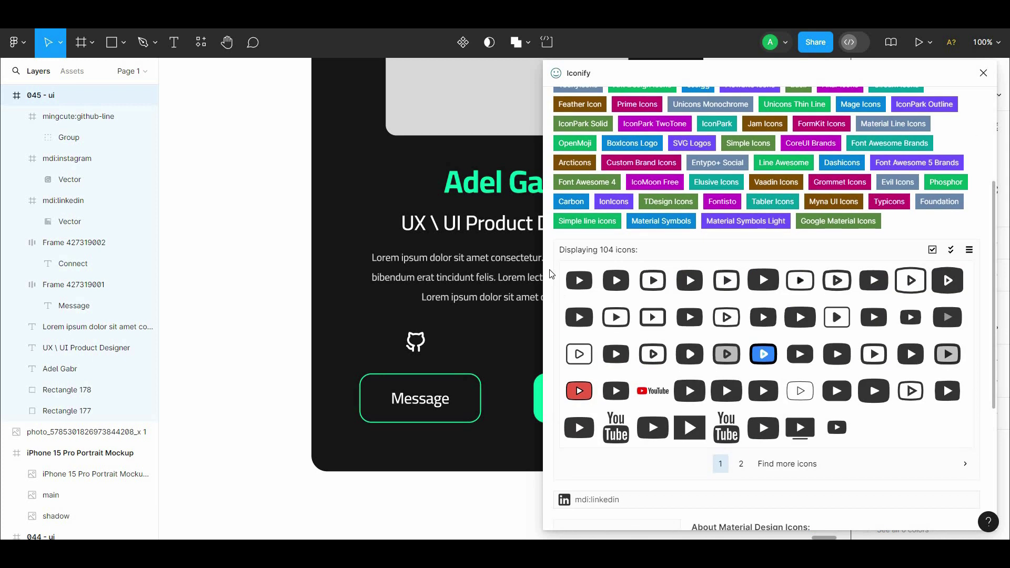
pyautogui.click(578, 279)
pyautogui.click(782, 509)
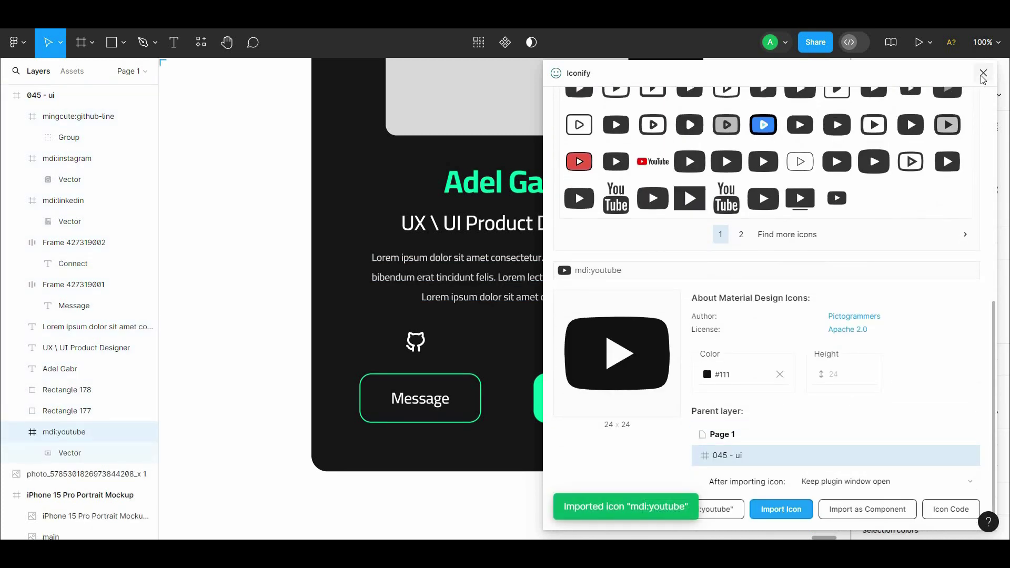
# Search for "Email" icons and import ic:baseline-email into the 045 - ui frame
pyautogui.scroll(8, 995, 330)
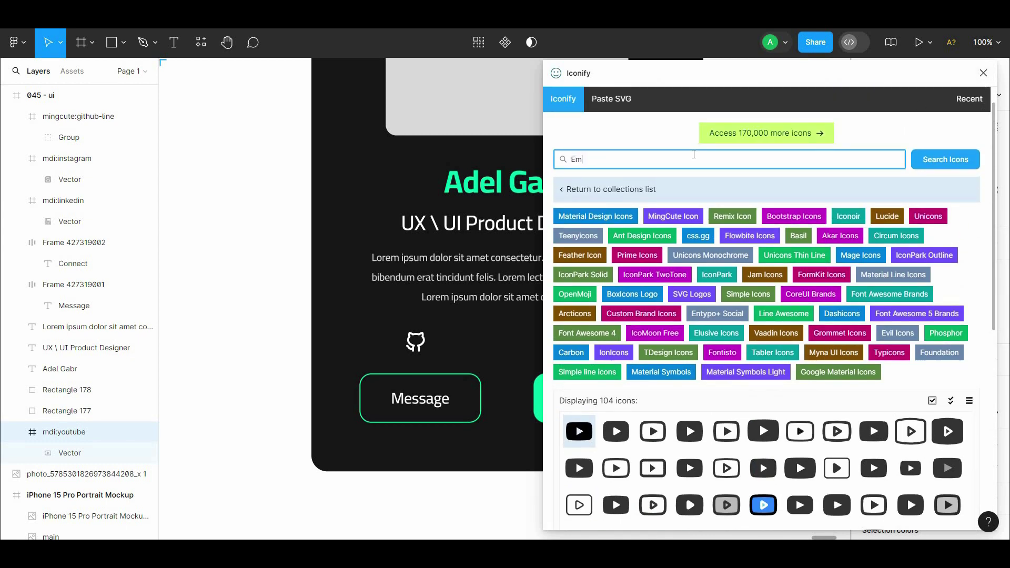
pyautogui.press('Return')
pyautogui.click(581, 338)
pyautogui.scroll(-5, 841, 421)
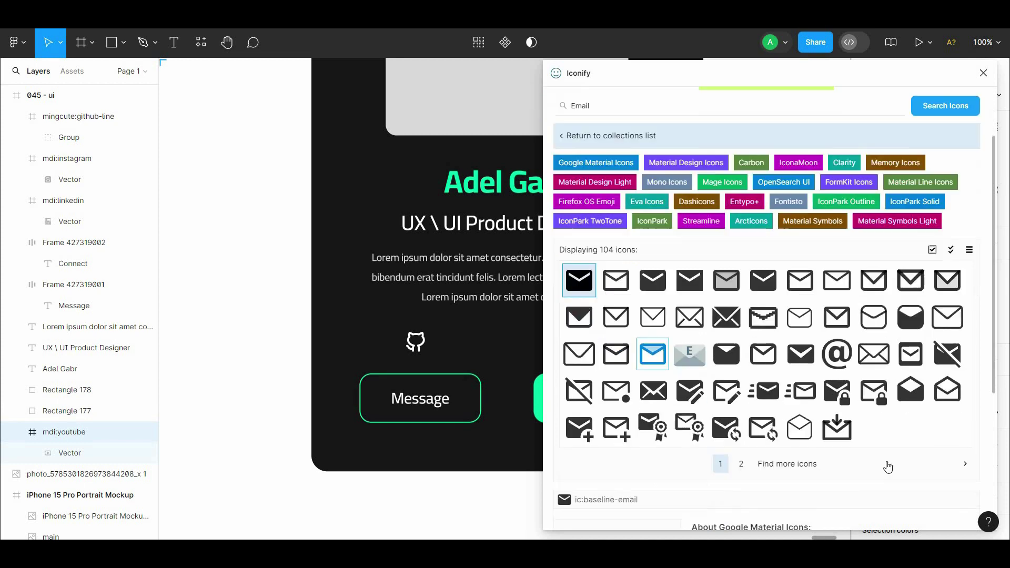
pyautogui.click(778, 507)
# Search for "phone" icons and import solar:phone-bold into the 045 - ui frame
pyautogui.scroll(8, 998, 200)
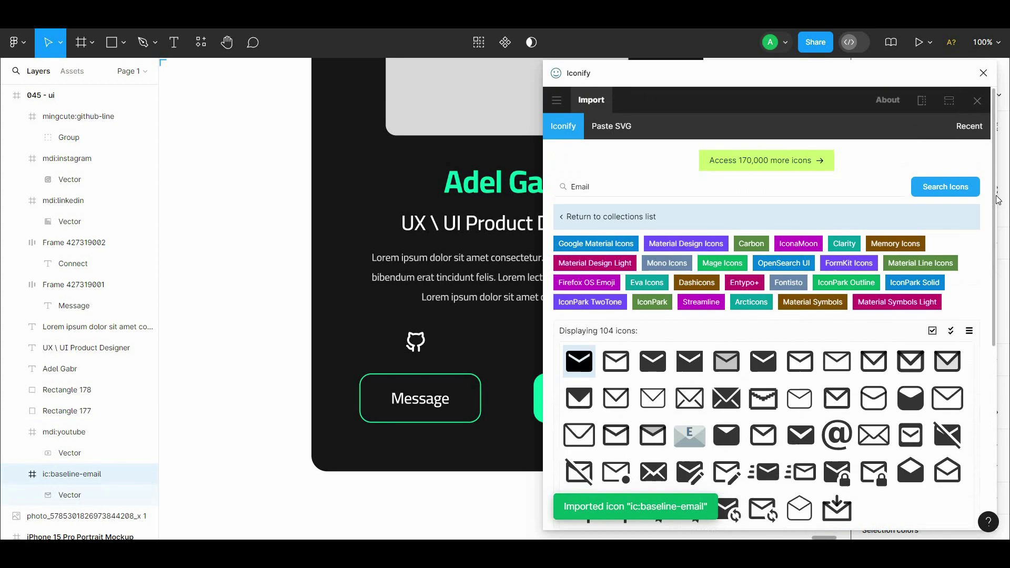
pyautogui.tripleClick(831, 183)
pyautogui.write('p')
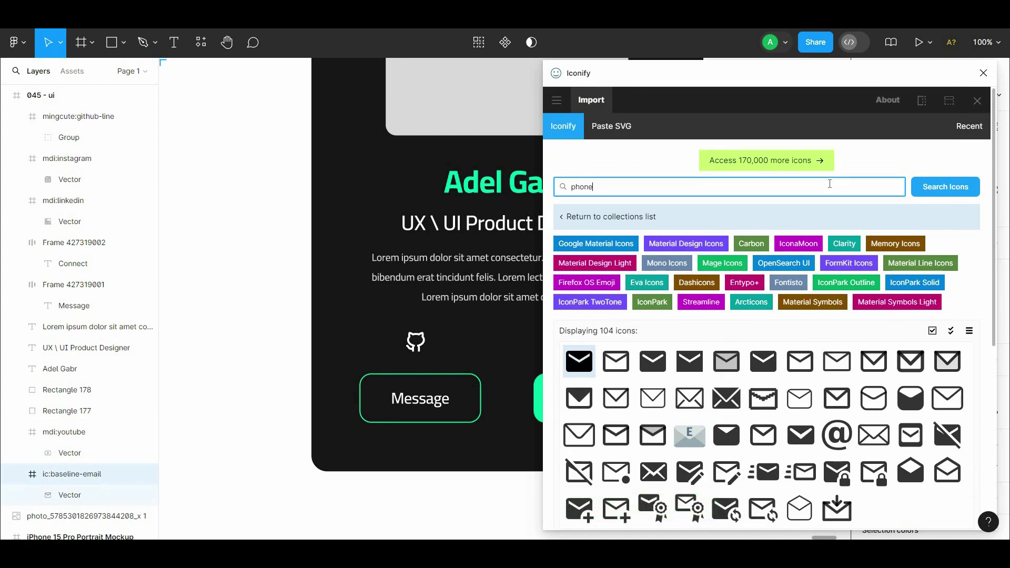
pyautogui.write('hone')
pyautogui.press('Return')
pyautogui.scroll(-3, 995, 314)
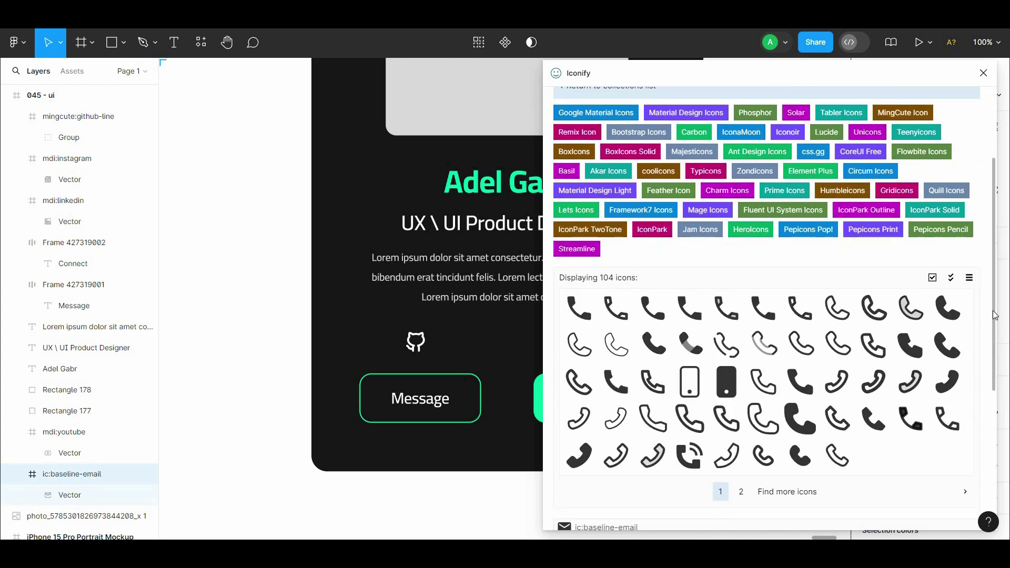
pyautogui.moveTo(994, 315); pyautogui.dragTo(994, 320)
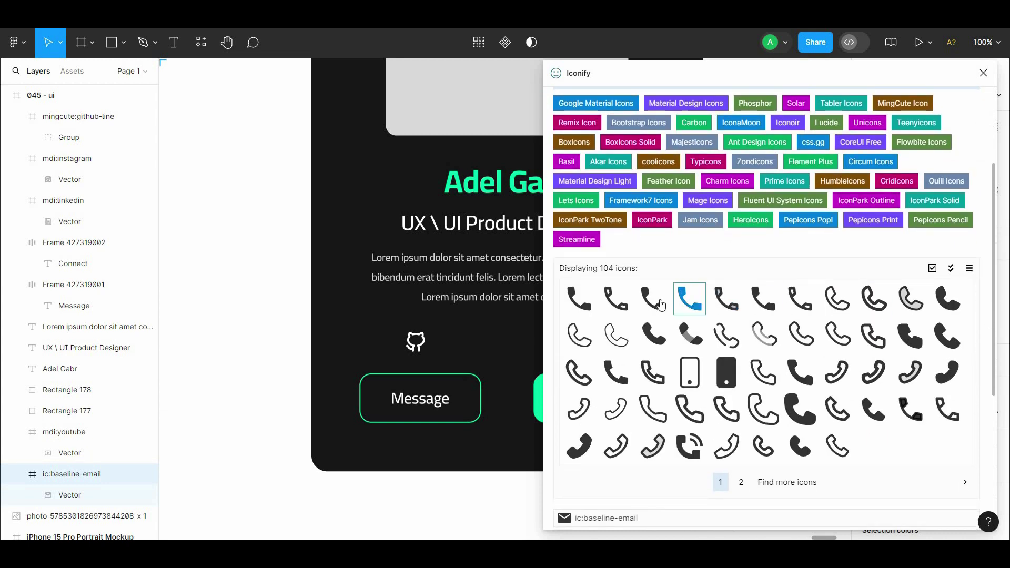
pyautogui.click(653, 330)
pyautogui.click(794, 509)
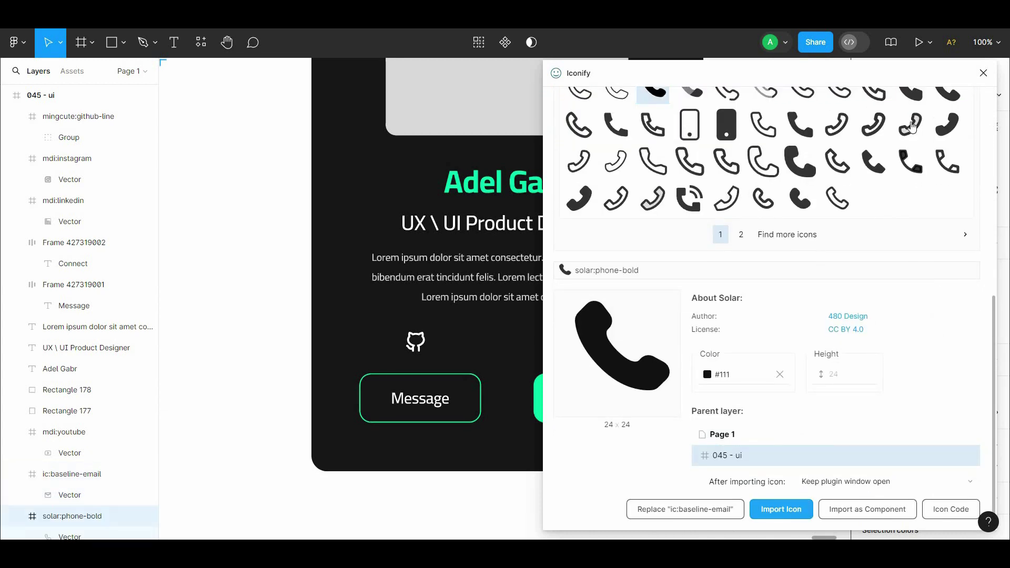
# Move the YouTube, email and phone icons onto the card between the GitHub and LinkedIn icons, and bring them to the front
pyautogui.hotkey('ctrl', '-')
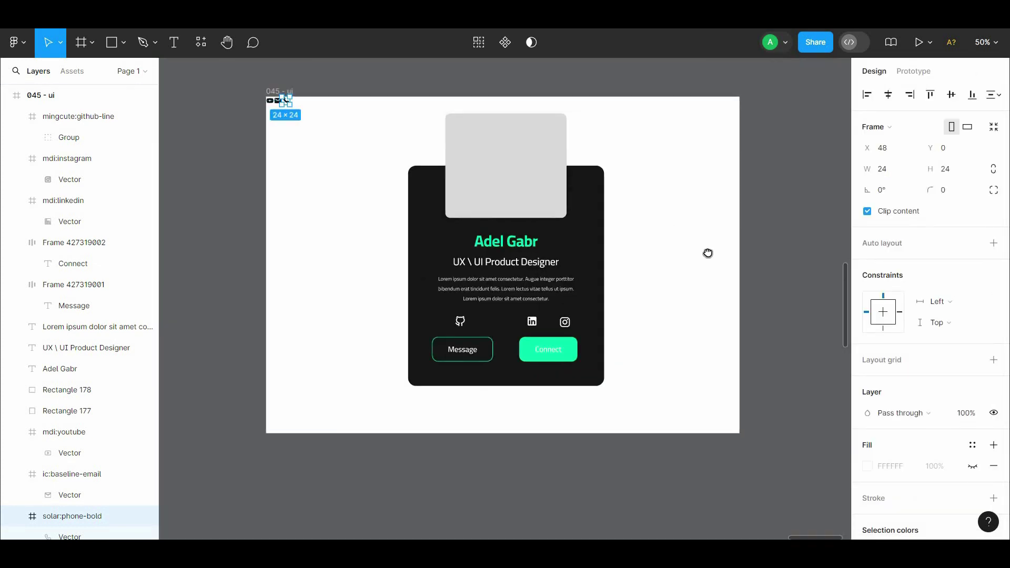
pyautogui.moveTo(708, 252); pyautogui.dragTo(750, 278)
pyautogui.moveTo(382, 158); pyautogui.dragTo(310, 125)
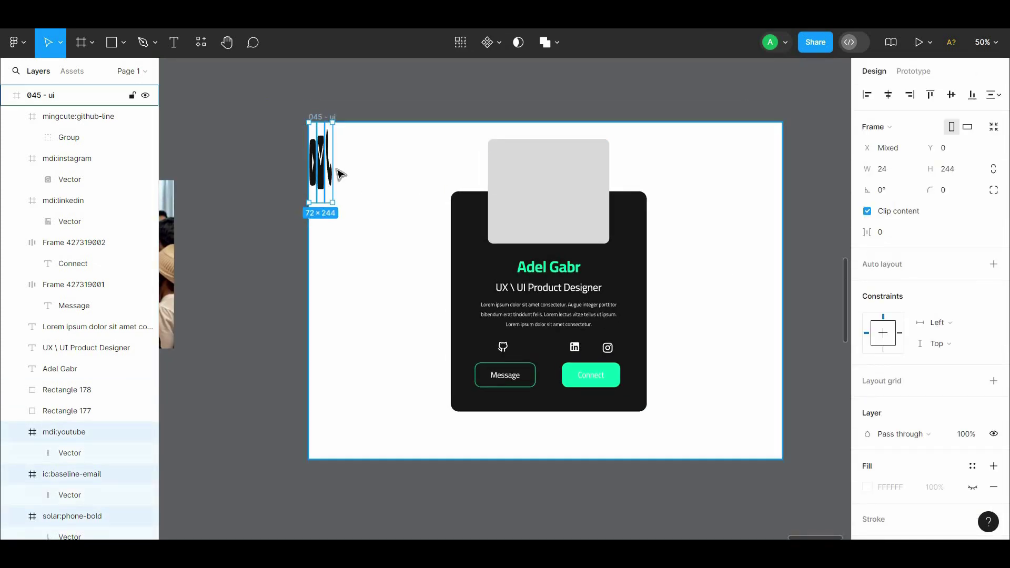
pyautogui.rightClick(542, 345)
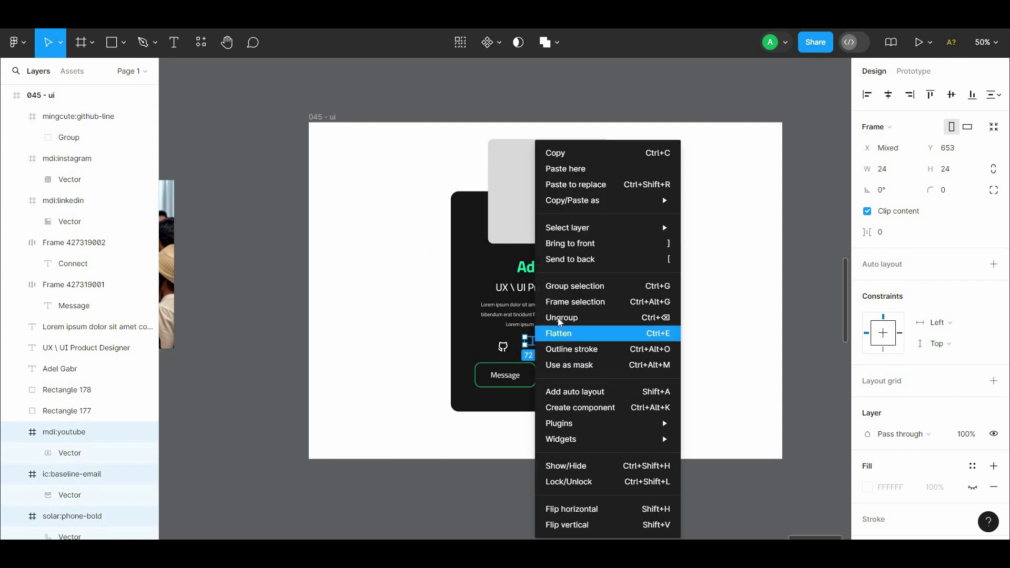
pyautogui.click(559, 241)
pyautogui.hotkey('ctrl', '+')
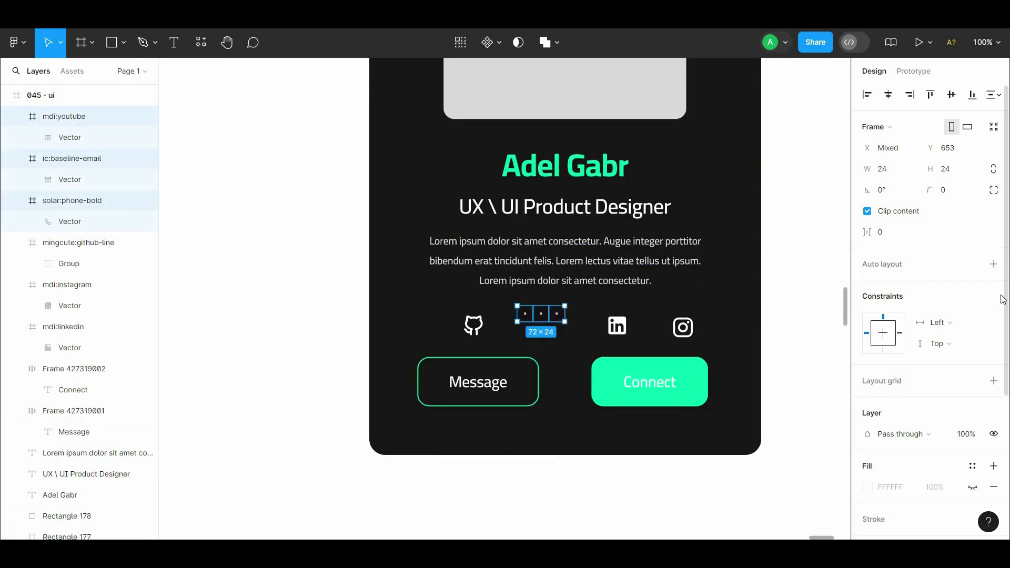
# Recolor the YouTube, email and phone icons to white (FFFFFF)
pyautogui.scroll(-5, 921, 342)
pyautogui.click(867, 358)
pyautogui.moveTo(723, 237); pyautogui.dragTo(636, 176)
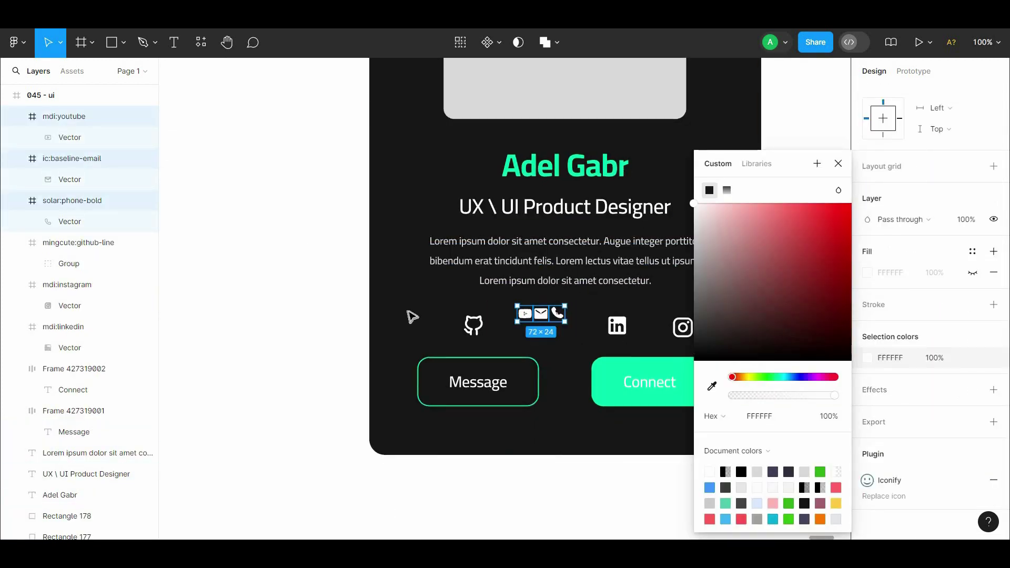
pyautogui.click(354, 319)
# Resize the YouTube, email and phone icons to 36 × 36
pyautogui.moveTo(481, 329); pyautogui.dragTo(442, 321)
pyautogui.click(480, 311)
pyautogui.click(486, 307)
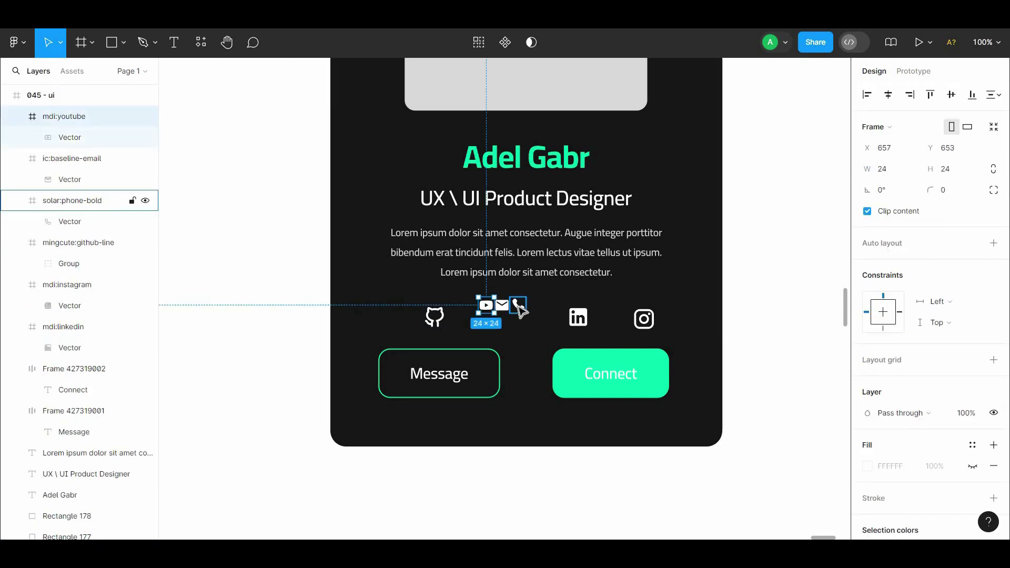
pyautogui.keyDown('shift'); pyautogui.click(519, 307); pyautogui.keyUp('shift')
pyautogui.keyDown('shift'); pyautogui.click(501, 305); pyautogui.keyUp('shift')
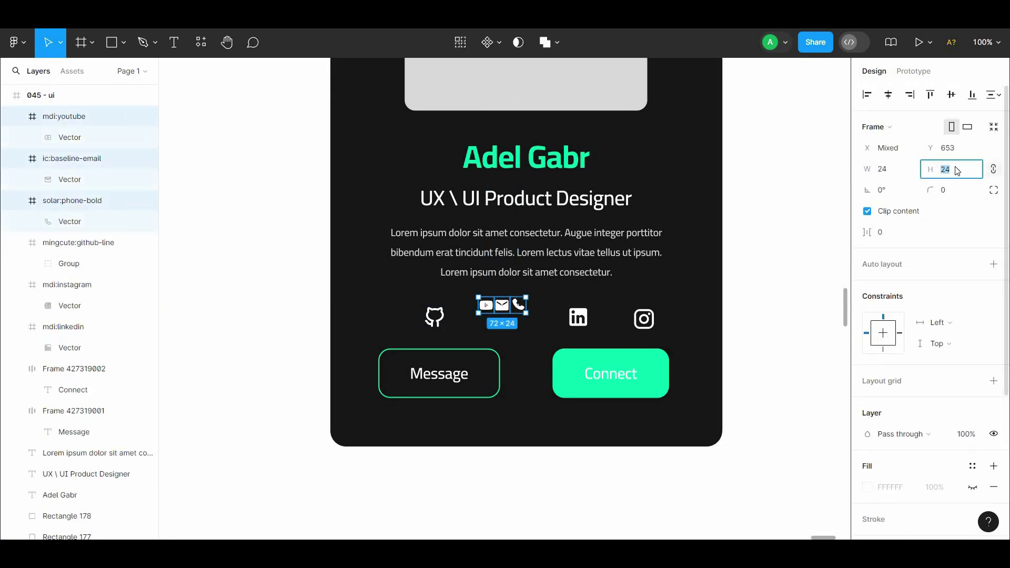
pyautogui.write('36')
pyautogui.click(841, 199)
# Separate the overlapping icons by moving YouTube and email to the right of Instagram, leaving the phone between GitHub and LinkedIn
pyautogui.click(480, 316)
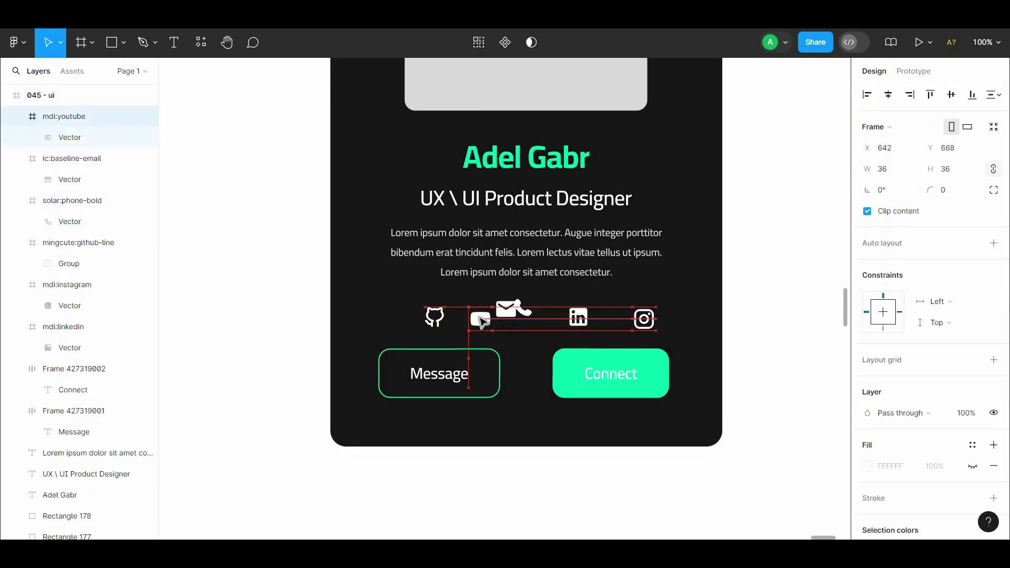
pyautogui.moveTo(506, 314); pyautogui.dragTo(702, 304)
pyautogui.keyDown('shift'); pyautogui.click(482, 318); pyautogui.keyUp('shift')
pyautogui.keyDown('shift'); pyautogui.click(644, 323); pyautogui.keyUp('shift')
pyautogui.keyDown('shift'); pyautogui.click(644, 318); pyautogui.keyUp('shift')
# Select all six social icons and distribute their horizontal spacing evenly
pyautogui.click(702, 306)
pyautogui.keyDown('shift'); pyautogui.click(671, 303); pyautogui.keyUp('shift')
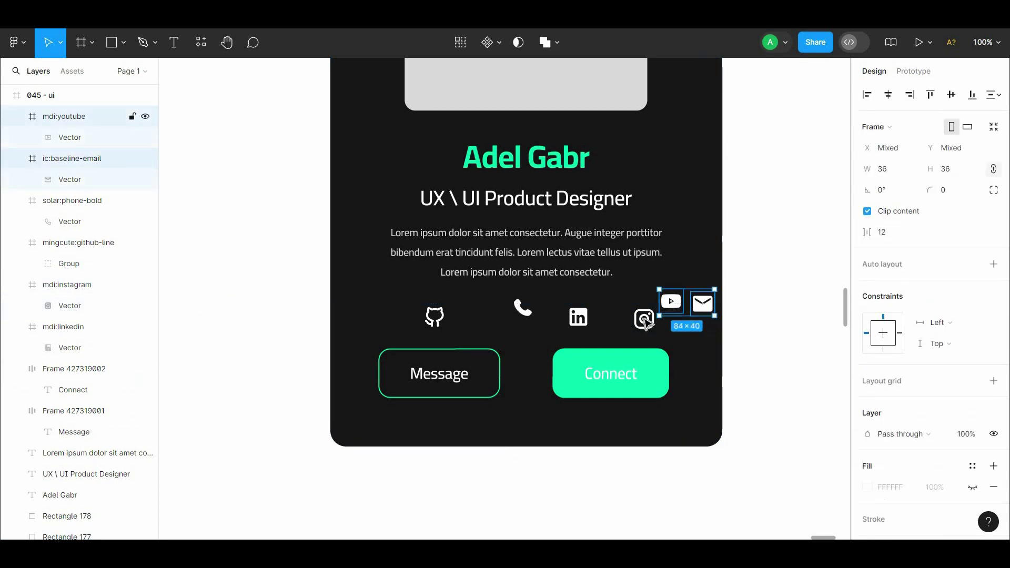
pyautogui.keyDown('shift'); pyautogui.click(644, 318); pyautogui.keyUp('shift')
pyautogui.keyDown('shift'); pyautogui.click(577, 316); pyautogui.keyUp('shift')
pyautogui.keyDown('shift'); pyautogui.click(522, 308); pyautogui.keyUp('shift')
pyautogui.keyDown('shift'); pyautogui.click(435, 317); pyautogui.keyUp('shift')
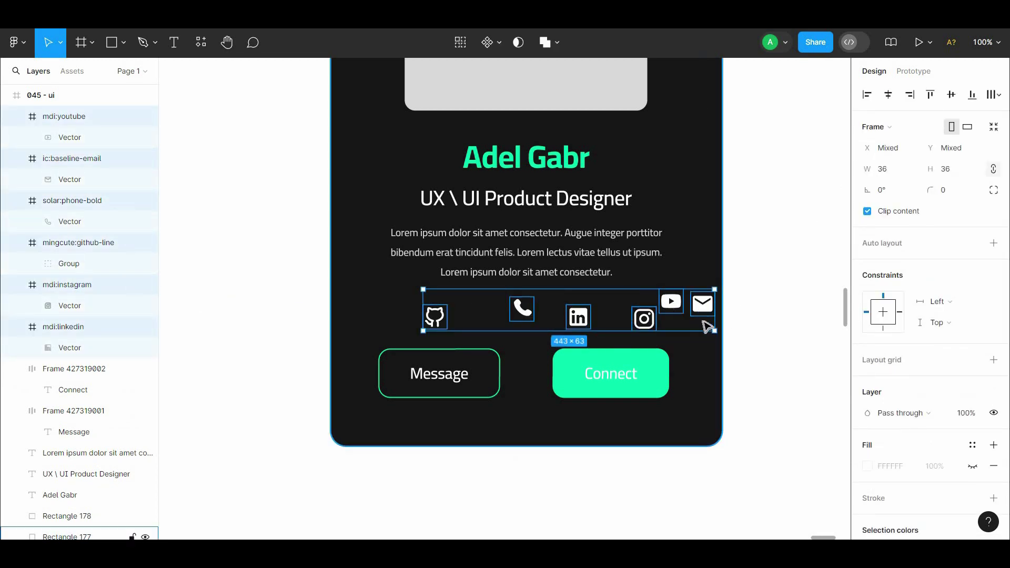
pyautogui.hotkey('alt', 'shift', 'h')
# Align the six icons on their vertical centers and move the row to the card's horizontal center above the buttons
pyautogui.press('+')
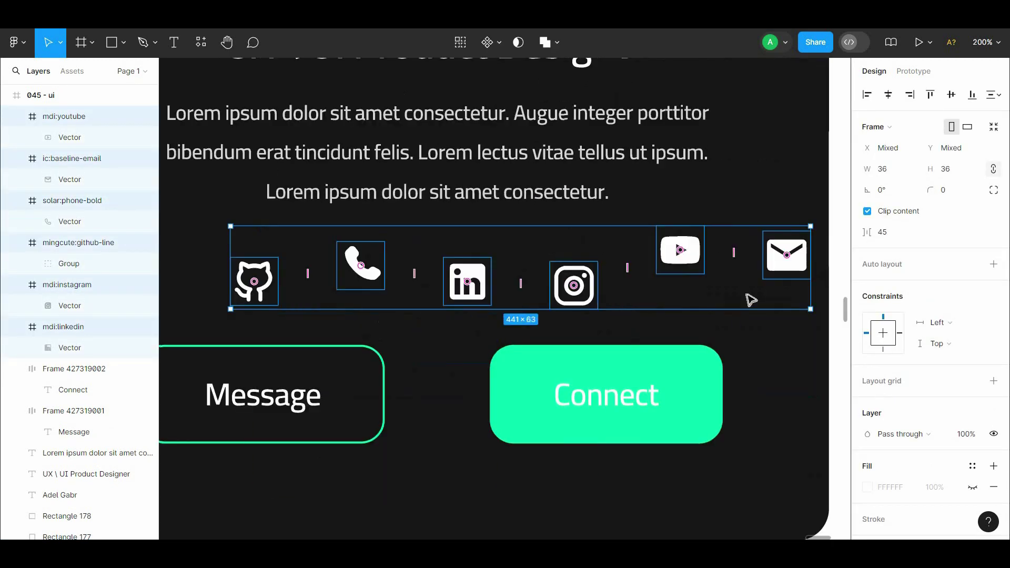
pyautogui.moveTo(757, 286); pyautogui.dragTo(730, 316)
pyautogui.click(950, 94)
pyautogui.press('-')
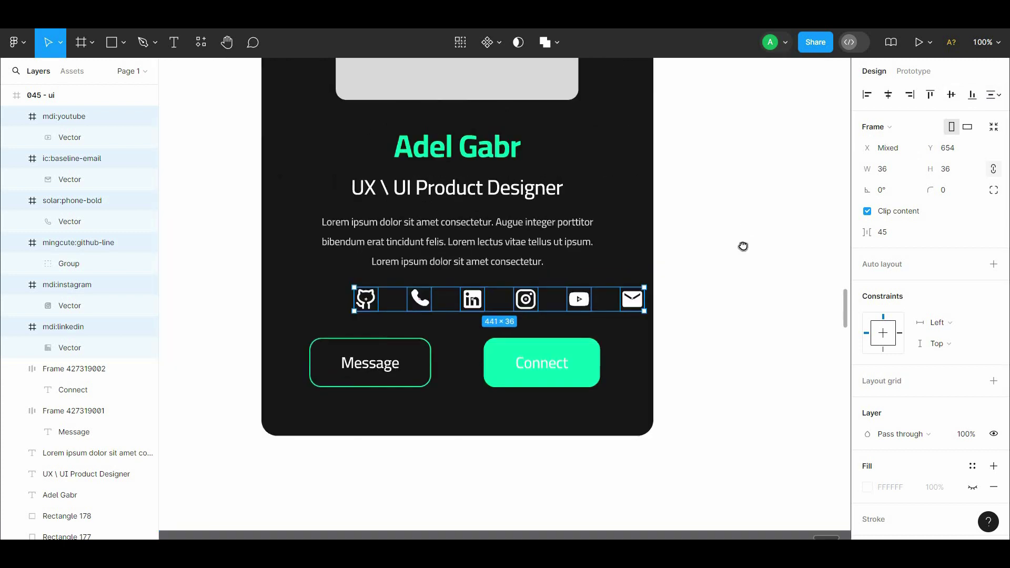
pyautogui.moveTo(743, 245); pyautogui.dragTo(751, 268)
pyautogui.moveTo(626, 322); pyautogui.dragTo(588, 328)
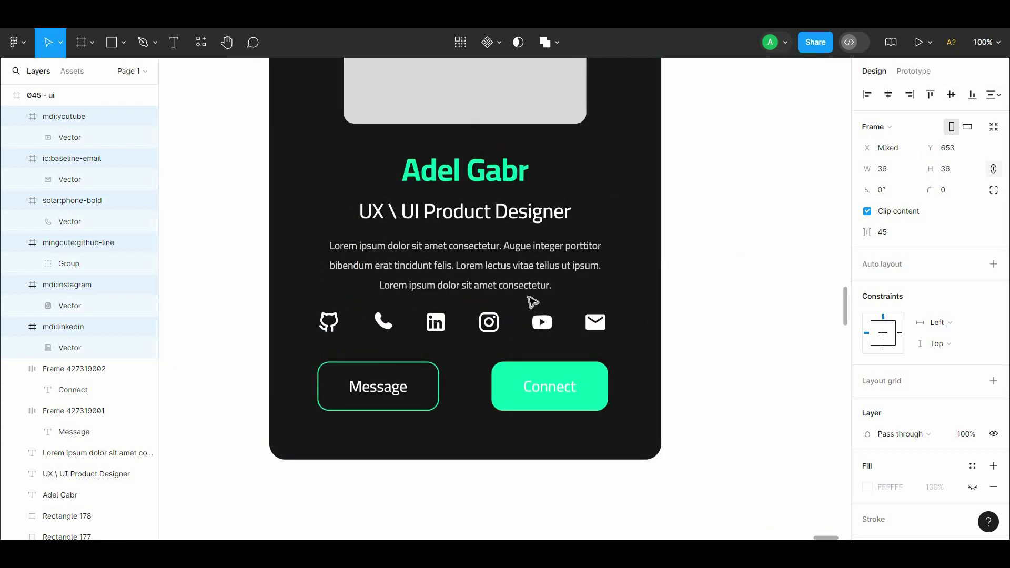
# Set the horizontal spacing between the six selected social icons to 36
pyautogui.moveTo(532, 302); pyautogui.dragTo(533, 301)
pyautogui.write('3')
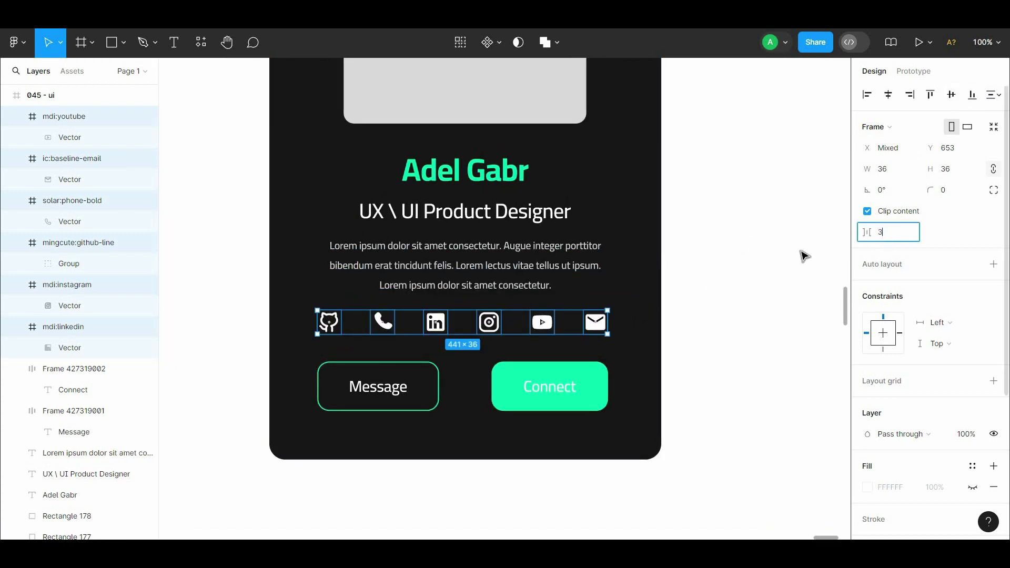
pyautogui.write('5')
pyautogui.click(771, 253)
pyautogui.click(555, 324)
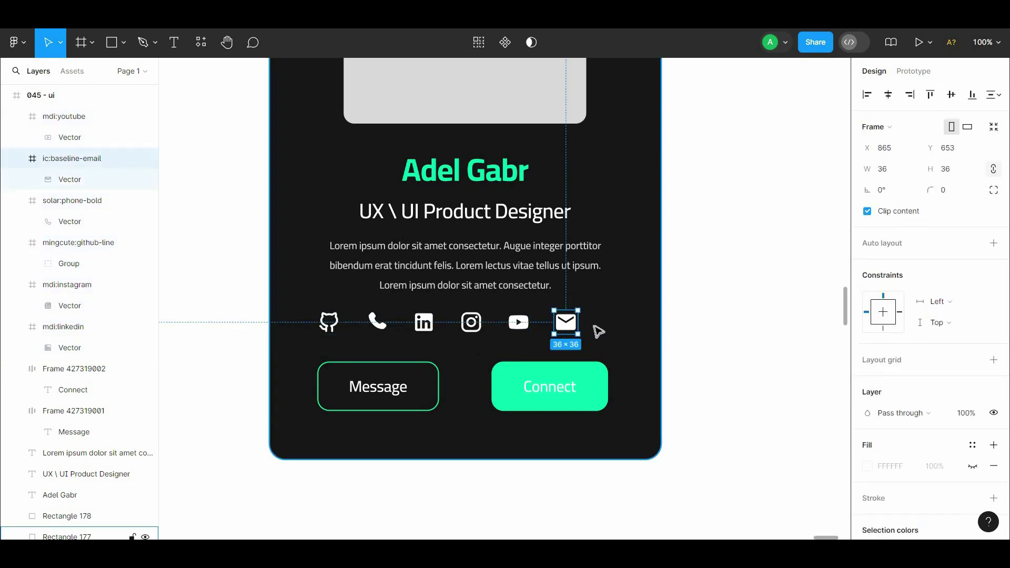
pyautogui.click(594, 327)
pyautogui.click(559, 327)
pyautogui.keyDown('shift'); pyautogui.click(518, 323); pyautogui.keyUp('shift')
pyautogui.keyDown('shift'); pyautogui.click(468, 324); pyautogui.keyUp('shift')
pyautogui.keyDown('shift'); pyautogui.click(402, 324); pyautogui.keyUp('shift')
pyautogui.keyDown('shift'); pyautogui.click(382, 323); pyautogui.keyUp('shift')
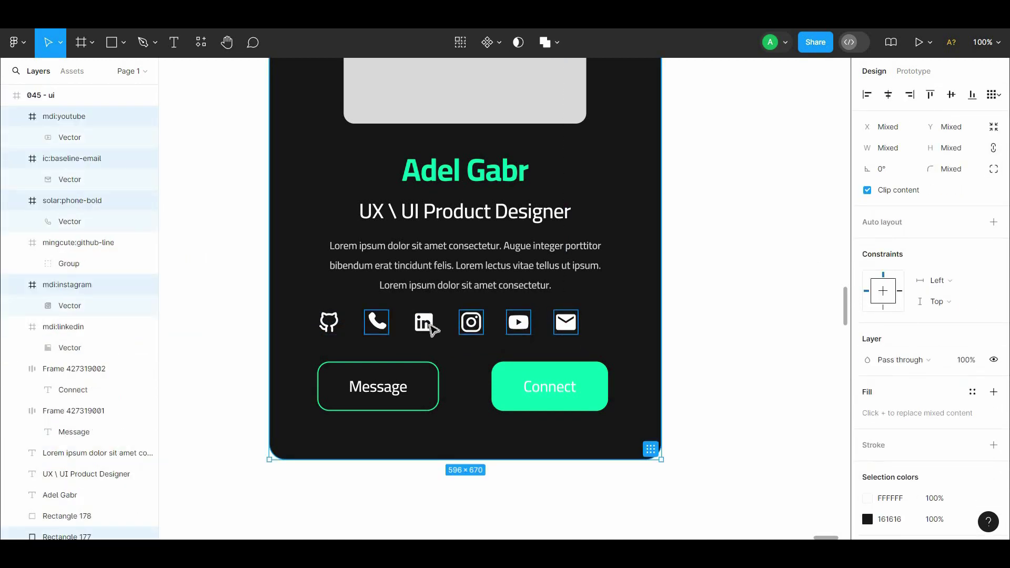
# Select all six social icons and move the row sideways to the card's horizontal center
pyautogui.click(426, 324)
pyautogui.keyDown('shift'); pyautogui.click(374, 324); pyautogui.keyUp('shift')
pyautogui.keyDown('shift'); pyautogui.click(330, 325); pyautogui.keyUp('shift')
pyautogui.keyDown('shift'); pyautogui.click(470, 321); pyautogui.keyUp('shift')
pyautogui.keyDown('shift'); pyautogui.click(518, 321); pyautogui.keyUp('shift')
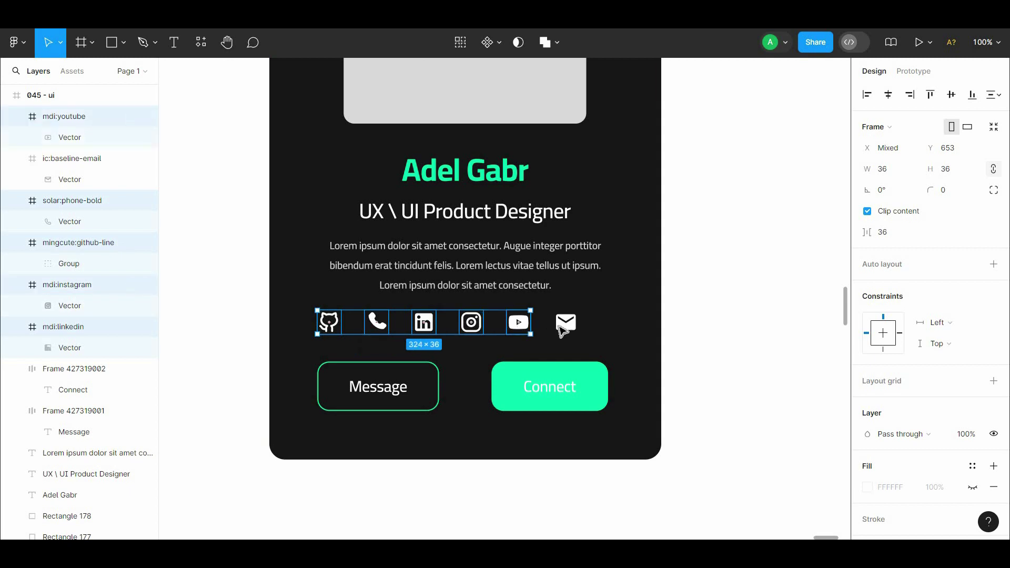
pyautogui.keyDown('shift'); pyautogui.click(565, 323); pyautogui.keyUp('shift')
pyautogui.moveTo(566, 330); pyautogui.dragTo(588, 331)
pyautogui.click(715, 313)
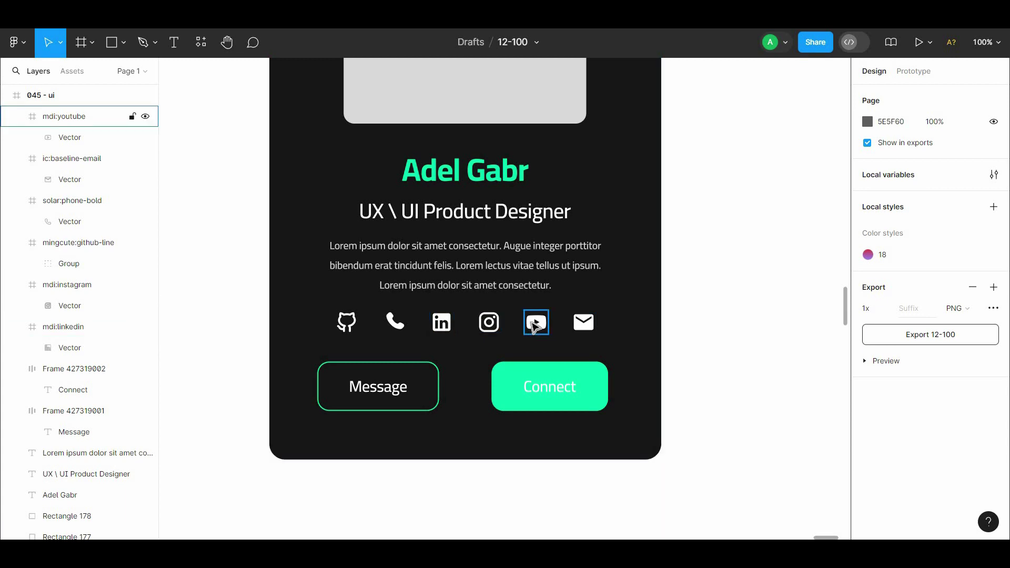
# Swap the positions of the LinkedIn and phone icons in the row
pyautogui.click(440, 322)
pyautogui.keyDown('shift'); pyautogui.click(395, 321); pyautogui.keyUp('shift')
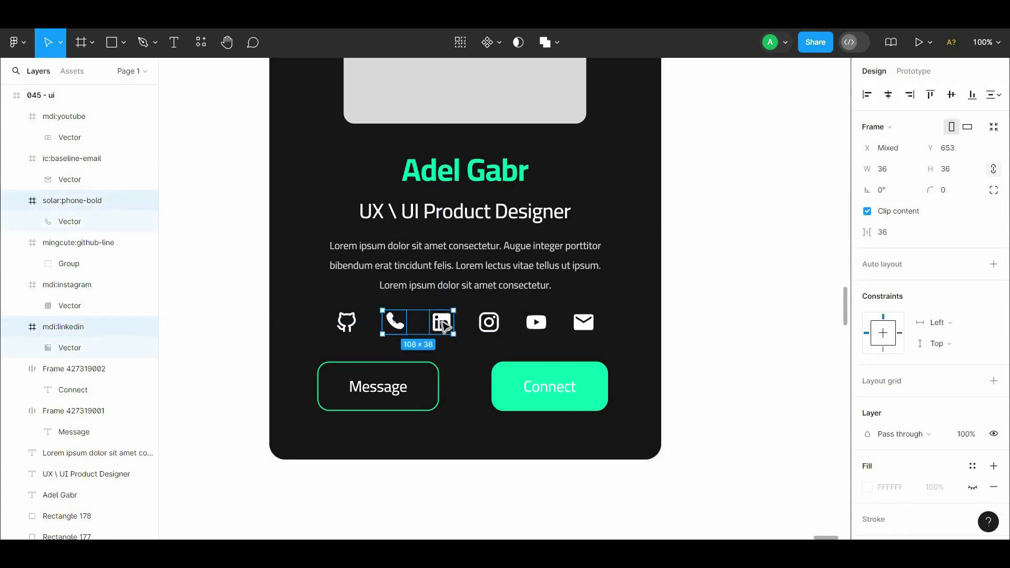
pyautogui.hotkey('ctrl', '+')
pyautogui.moveTo(409, 341); pyautogui.dragTo(362, 337)
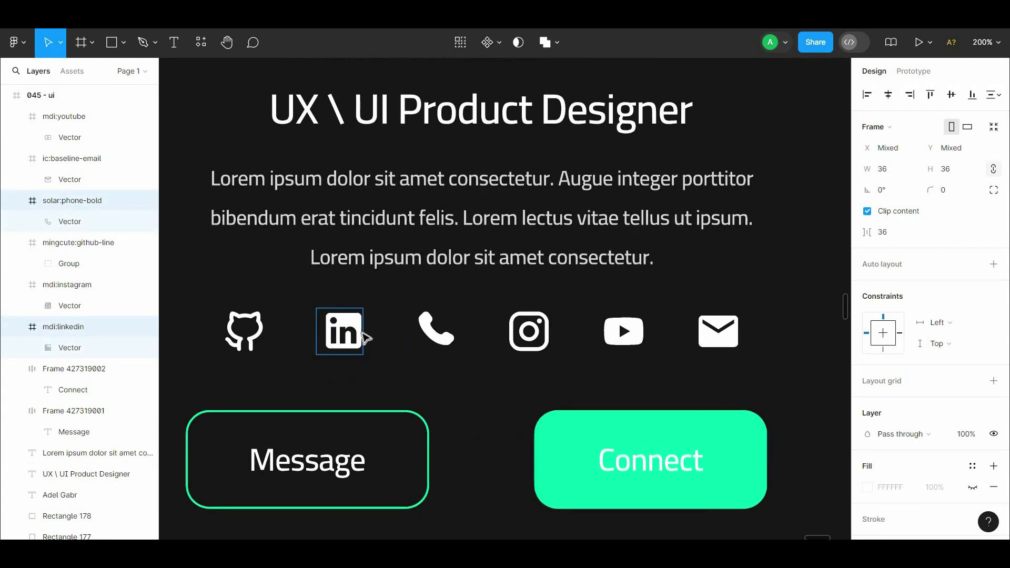
pyautogui.click(465, 320)
# Swap the positions of the Instagram and email icons, leaving YouTube between them
pyautogui.click(532, 344)
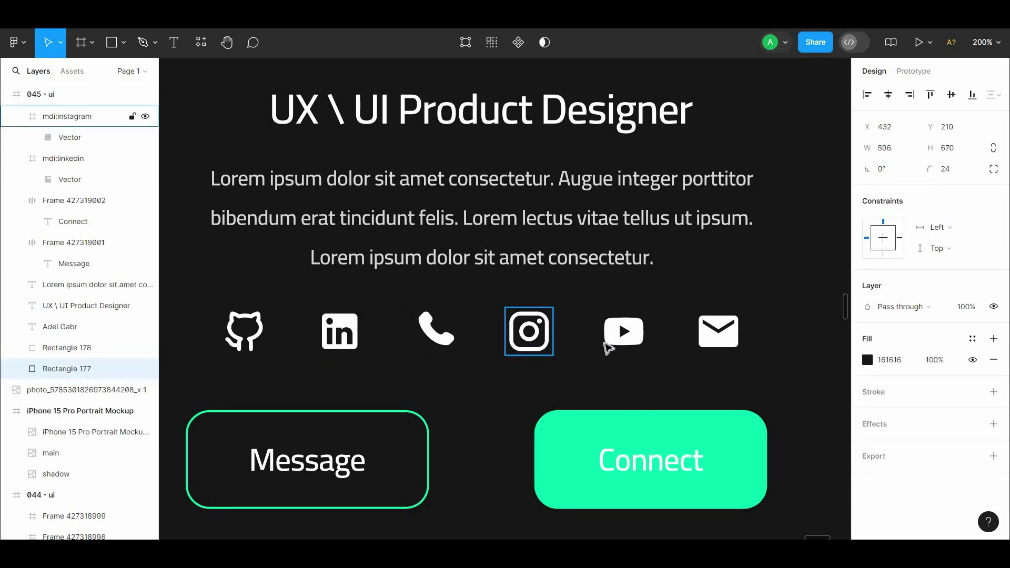
pyautogui.keyDown('shift'); pyautogui.click(697, 342); pyautogui.keyUp('shift')
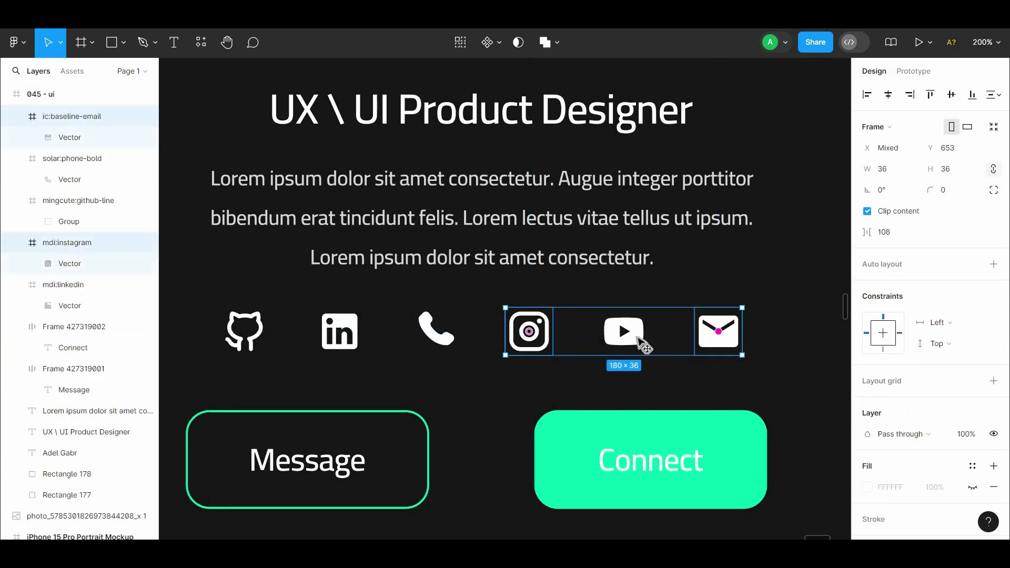
pyautogui.moveTo(637, 338); pyautogui.dragTo(648, 342)
pyautogui.click(608, 370)
# Swap the positions of the email and phone icons so email follows LinkedIn
pyautogui.click(529, 330)
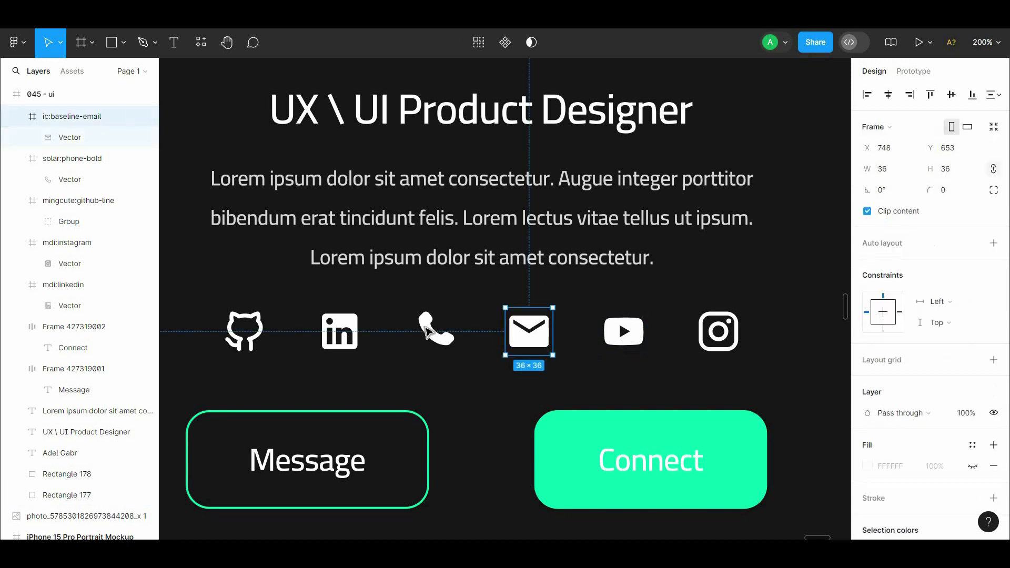
pyautogui.keyDown('shift'); pyautogui.click(436, 330); pyautogui.keyUp('shift')
pyautogui.moveTo(528, 330); pyautogui.dragTo(447, 337)
pyautogui.click(624, 351)
pyautogui.click(624, 336)
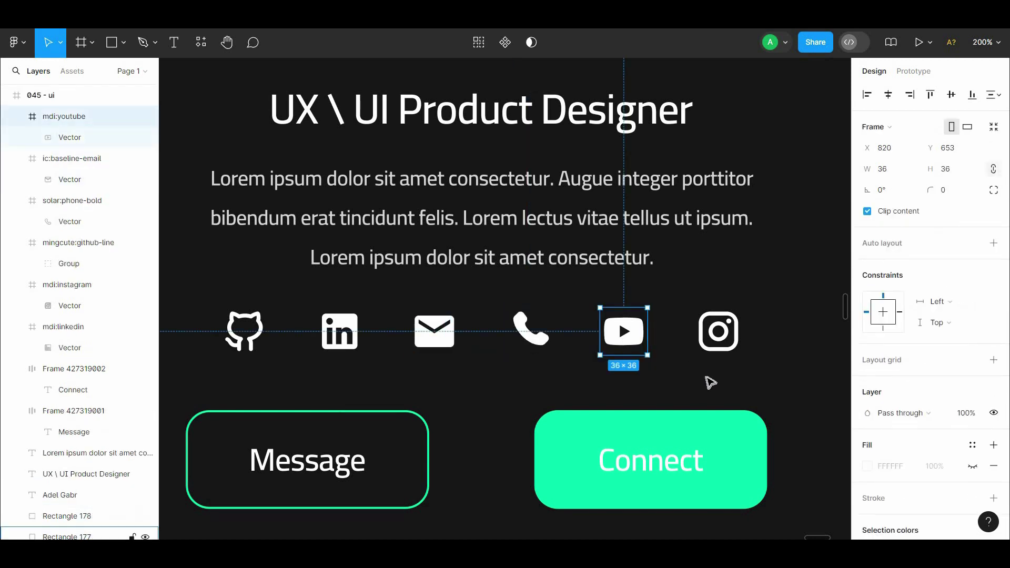
pyautogui.click(705, 378)
pyautogui.hotkey('ctrl', '0')
pyautogui.moveTo(712, 364); pyautogui.dragTo(731, 430)
pyautogui.click(629, 378)
pyautogui.keyDown('shift'); pyautogui.click(582, 379); pyautogui.keyUp('shift')
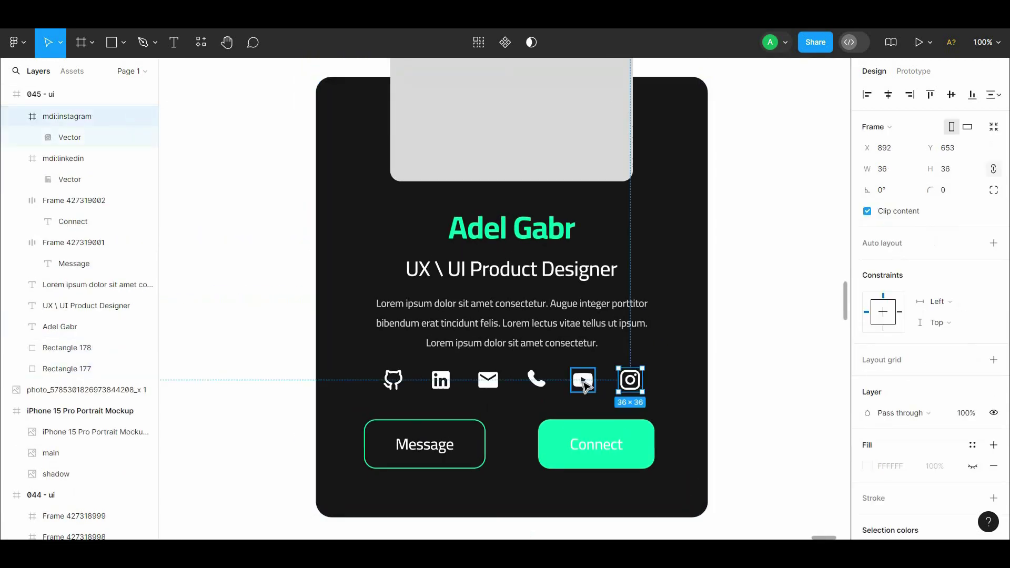
pyautogui.keyDown('shift'); pyautogui.click(535, 379); pyautogui.keyUp('shift')
pyautogui.keyDown('shift'); pyautogui.click(488, 380); pyautogui.keyUp('shift')
pyautogui.keyDown('shift'); pyautogui.click(441, 380); pyautogui.keyUp('shift')
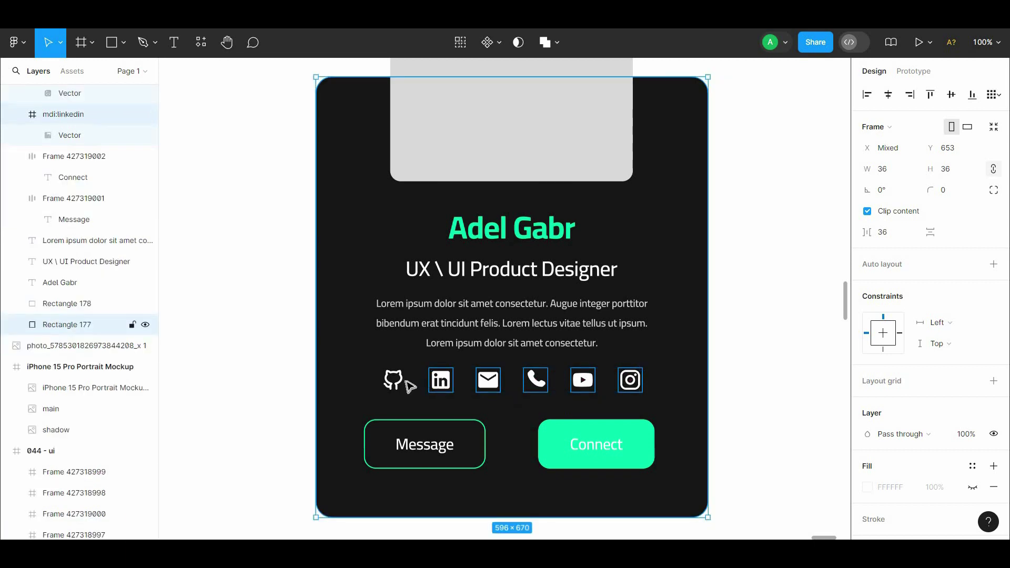
pyautogui.click(740, 378)
# Add auto layout to the Instagram icon's frame and center its content
pyautogui.click(631, 380)
pyautogui.rightClick(631, 380)
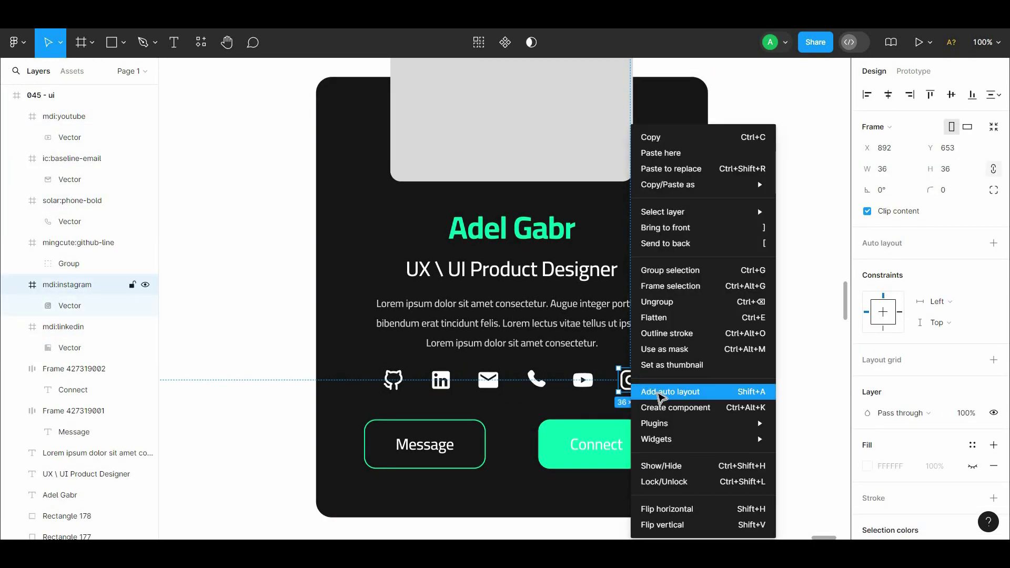
pyautogui.click(654, 393)
pyautogui.click(943, 298)
# Add a stroke to the Instagram frame and sample its green color, 00FFB2, from the name text
pyautogui.scroll(-3, 952, 310)
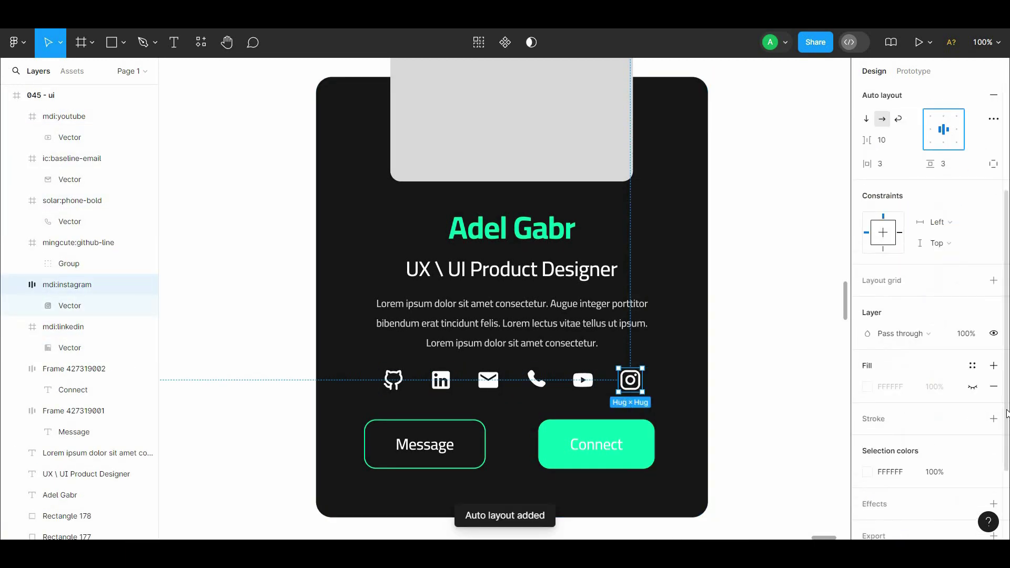
pyautogui.click(993, 419)
pyautogui.click(867, 439)
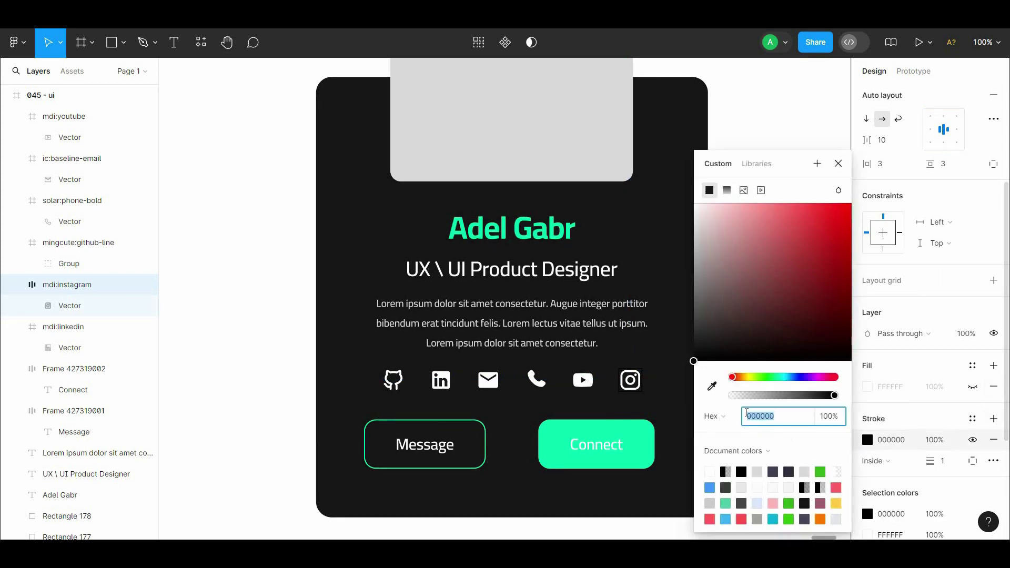
pyautogui.click(712, 387)
pyautogui.click(535, 231)
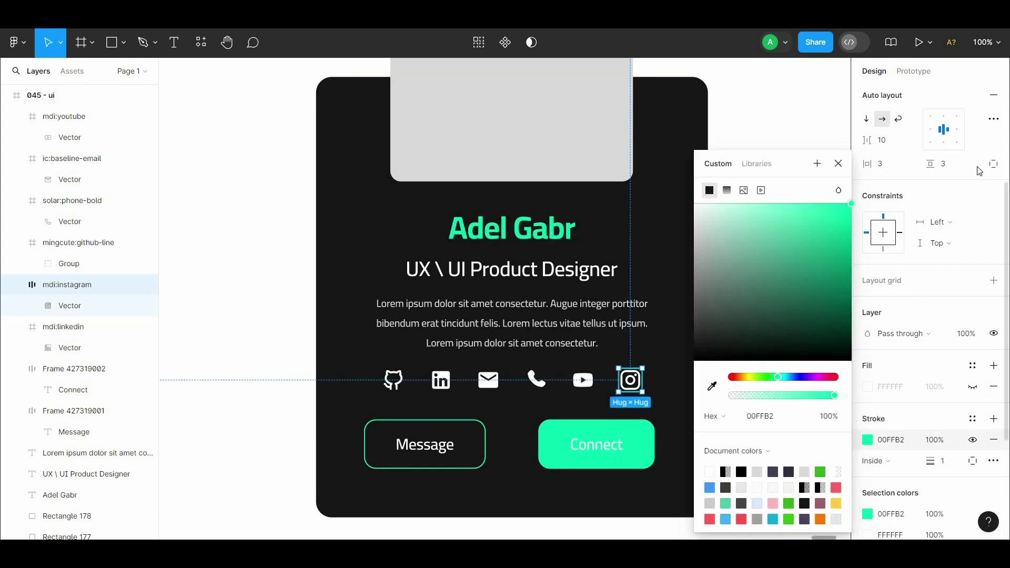
# Set the Instagram frame's corner radius to 16
pyautogui.click(956, 163)
pyautogui.scroll(3, 968, 178)
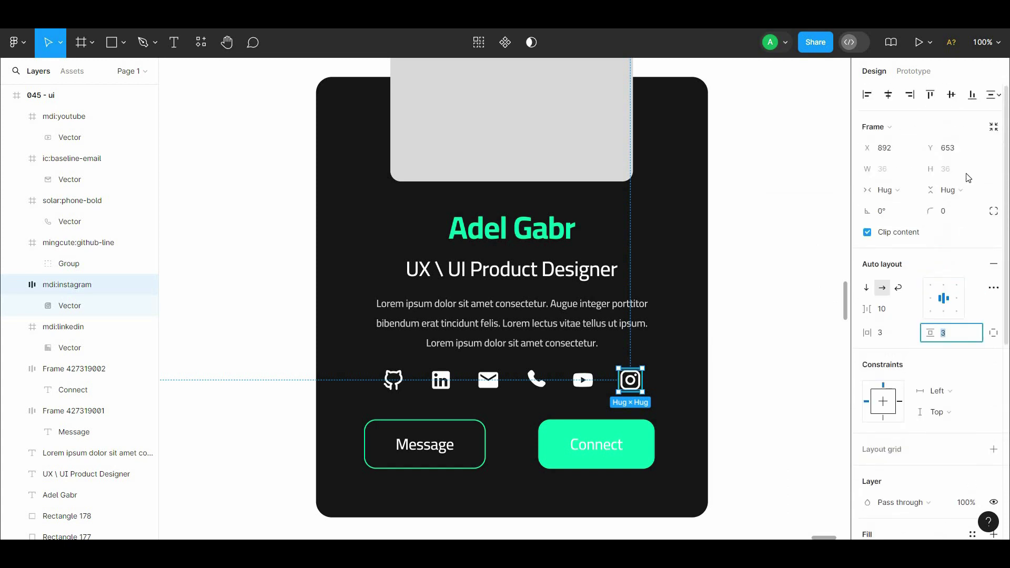
pyautogui.moveTo(935, 210); pyautogui.dragTo(78, 221)
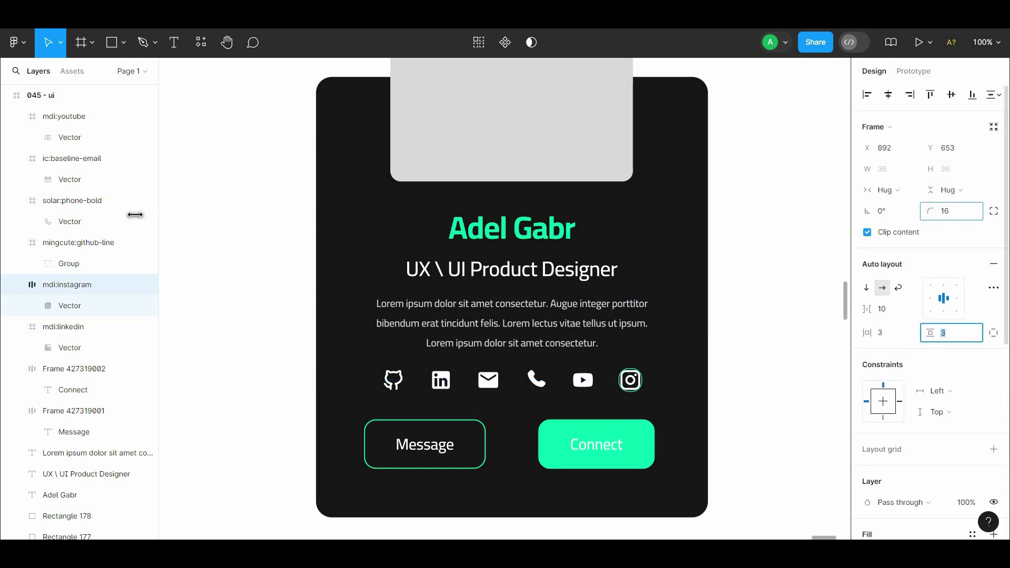
pyautogui.click(961, 211)
pyautogui.write('1')
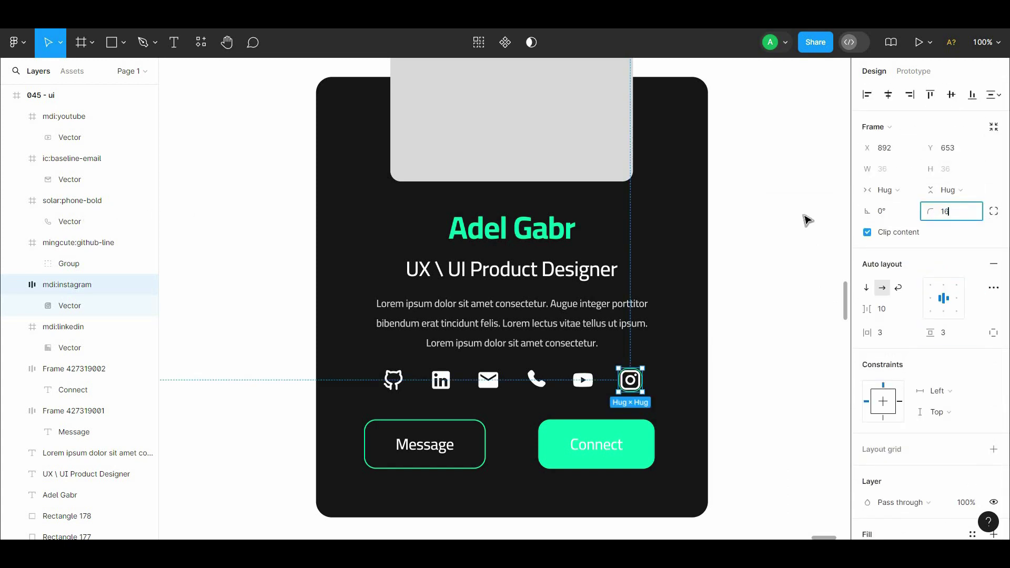
pyautogui.click(804, 220)
# Set the Instagram frame's horizontal and vertical padding to 8
pyautogui.click(635, 378)
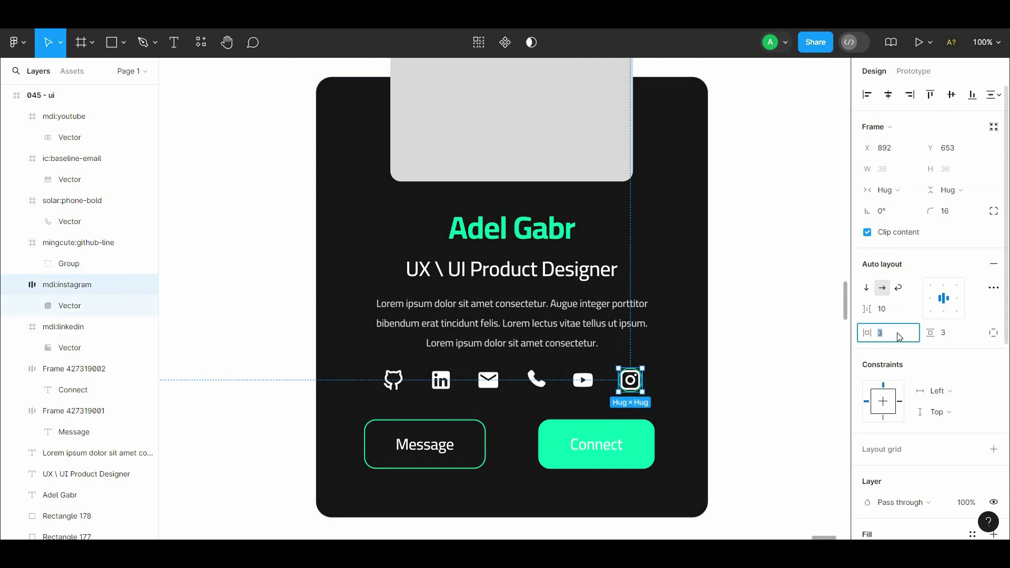
pyautogui.click(776, 320)
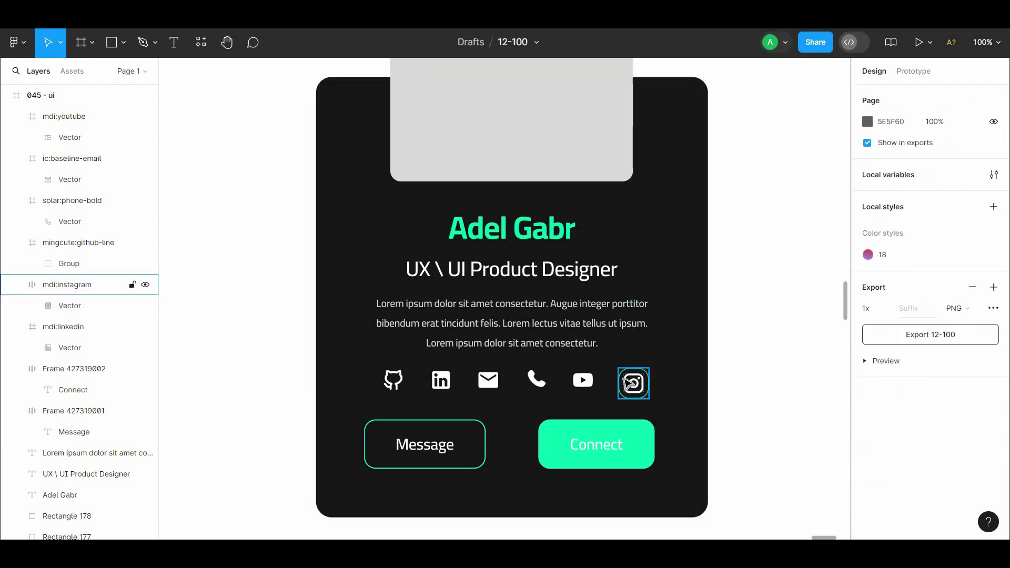
pyautogui.click(630, 384)
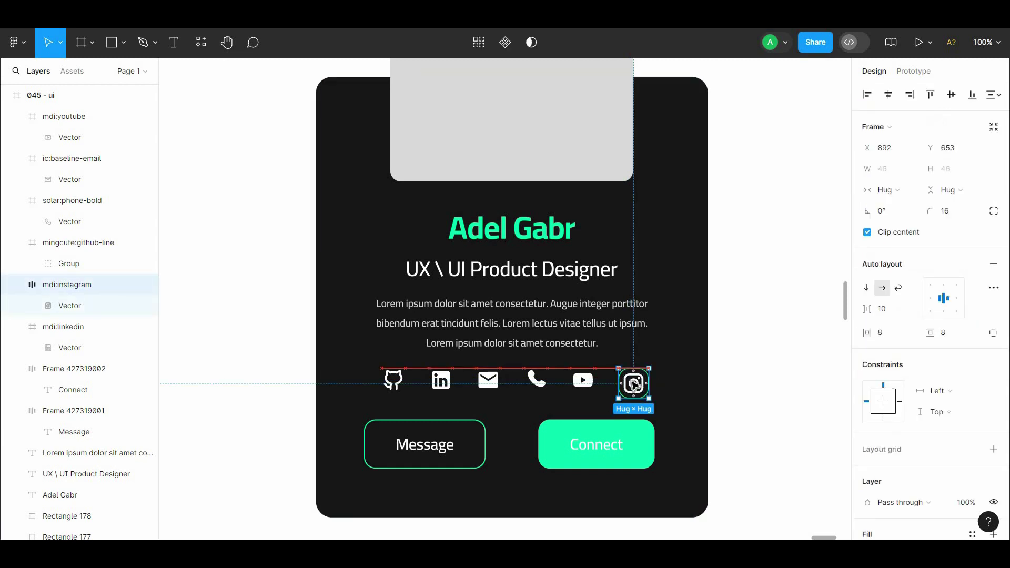
pyautogui.click(736, 346)
# Add auto layout to the YouTube icon's frame and set its horizontal padding to 8
pyautogui.hscroll(-2, 735, 345)
pyautogui.click(606, 372)
pyautogui.rightClick(606, 372)
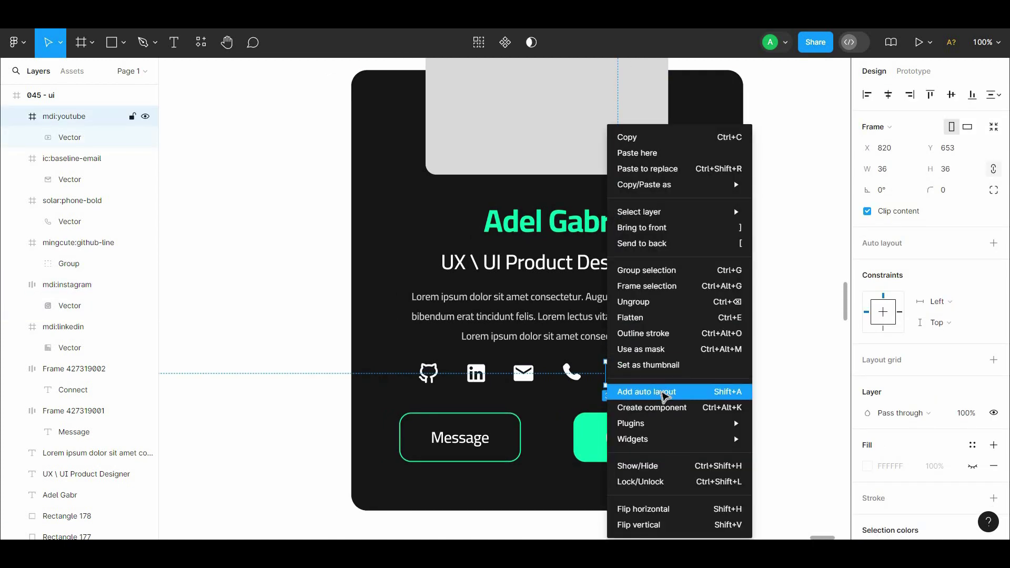
pyautogui.click(654, 392)
pyautogui.moveTo(746, 318); pyautogui.dragTo(770, 330)
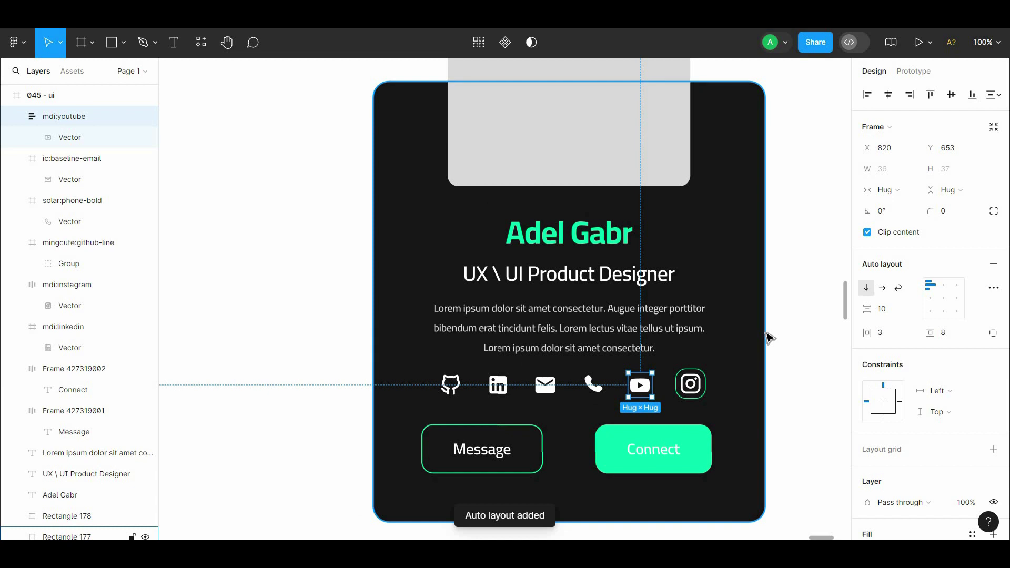
pyautogui.click(963, 338)
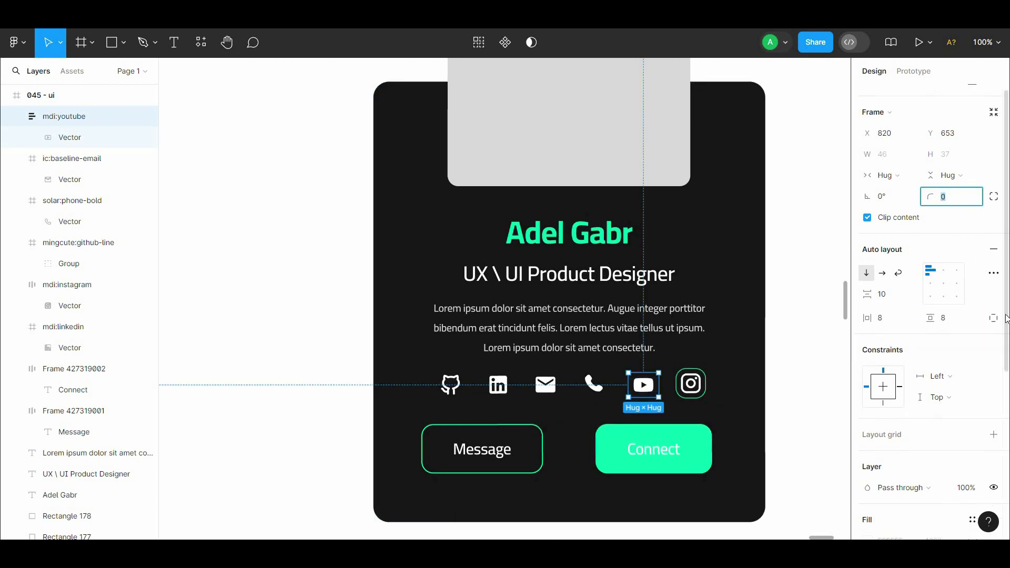
# Give the YouTube frame a 00FFB2 stroke sampled from the name text and a corner radius of 16
pyautogui.scroll(-3, 988, 316)
pyautogui.click(993, 443)
pyautogui.click(867, 464)
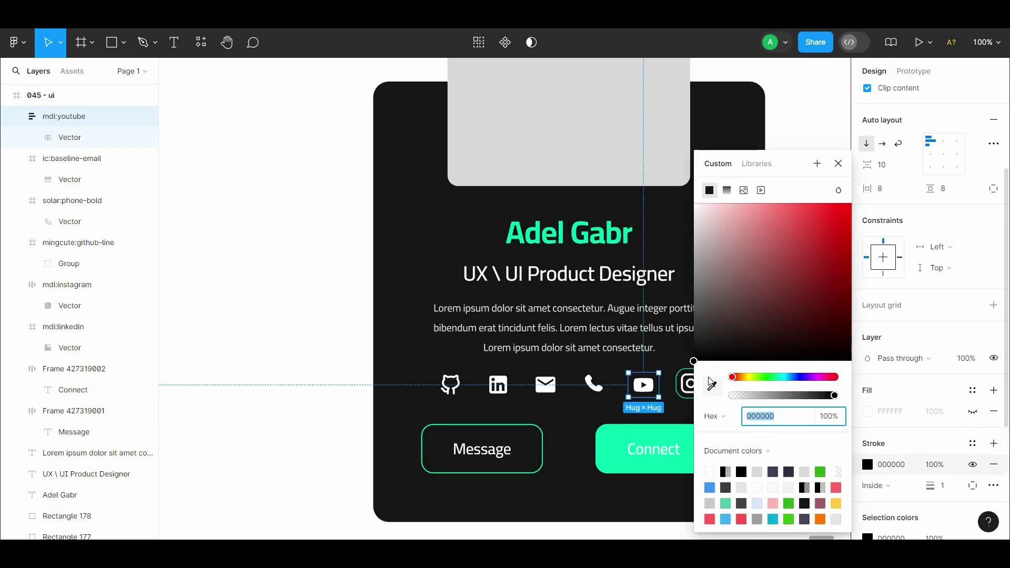
pyautogui.click(711, 385)
pyautogui.click(556, 230)
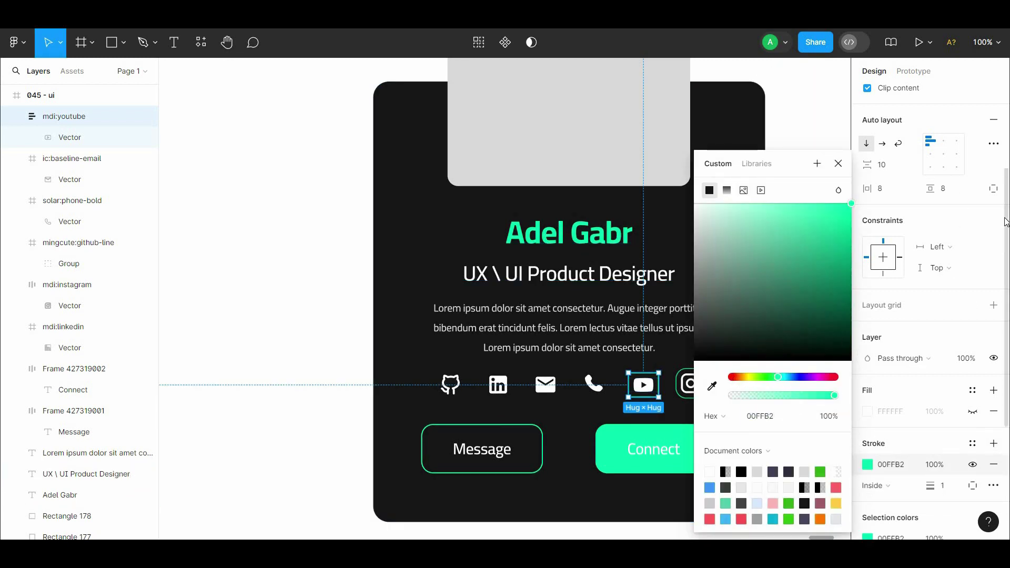
pyautogui.scroll(3, 978, 219)
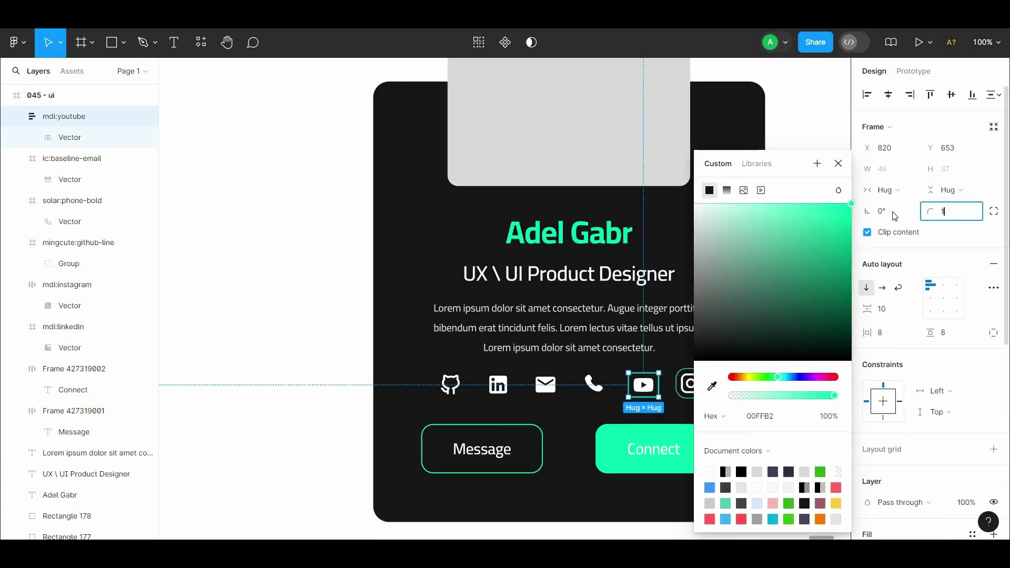
pyautogui.click(794, 124)
# Stretch the YouTube frame to a height of 46, matching the Instagram frame, and center the icon inside it
pyautogui.click(642, 385)
pyautogui.moveTo(643, 373); pyautogui.dragTo(642, 368)
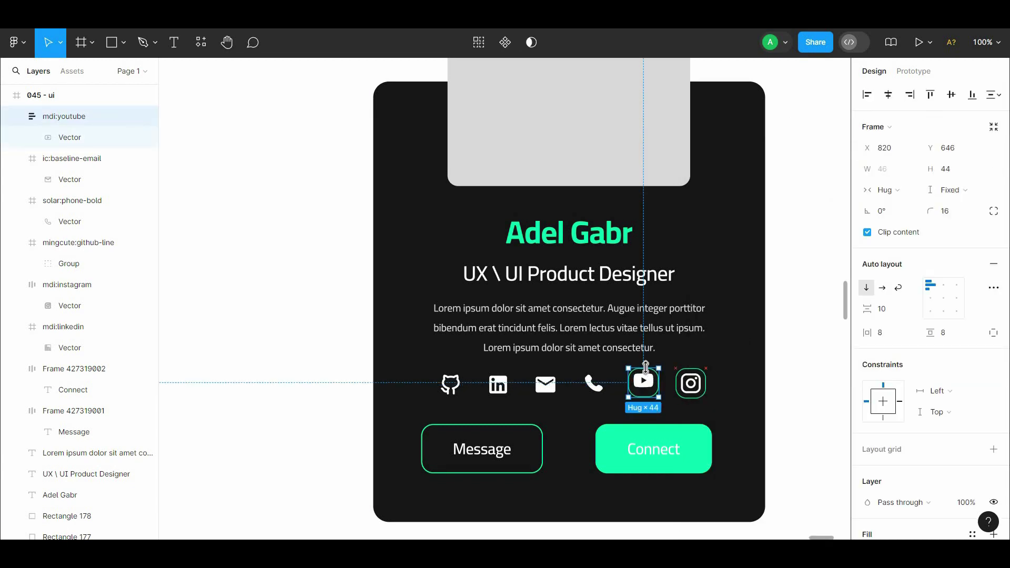
pyautogui.click(943, 299)
pyautogui.click(778, 349)
pyautogui.scroll(-1, 660, 356)
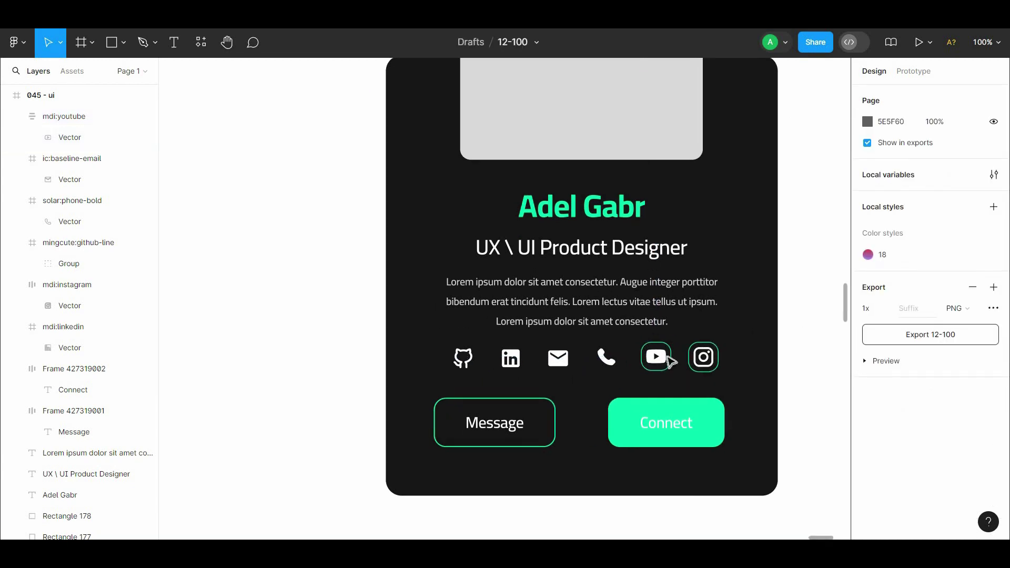
pyautogui.click(657, 359)
pyautogui.moveTo(658, 372); pyautogui.dragTo(658, 376)
pyautogui.click(752, 376)
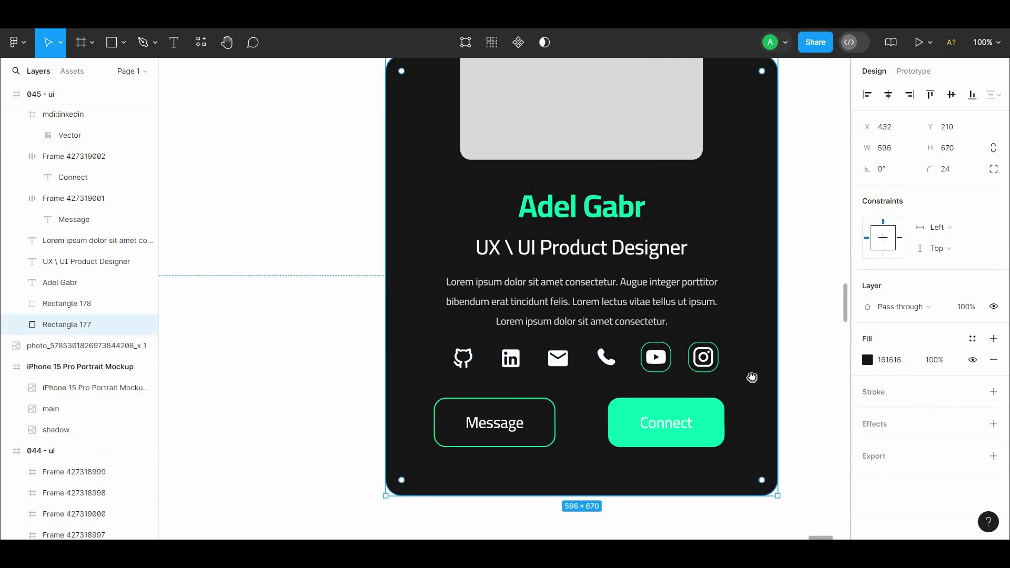
pyautogui.moveTo(752, 376); pyautogui.dragTo(781, 378)
pyautogui.click(640, 363)
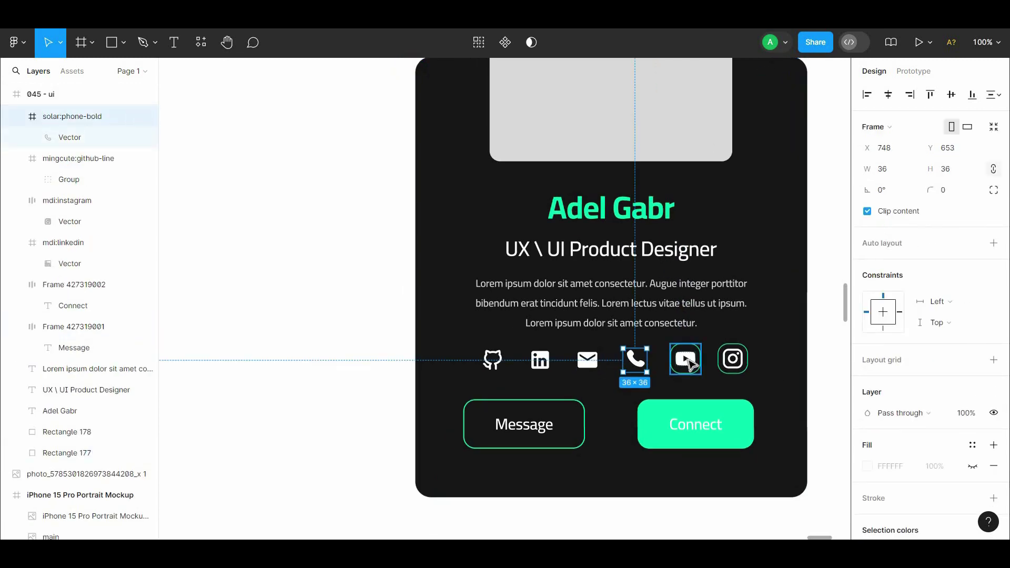
pyautogui.moveTo(692, 365); pyautogui.dragTo(734, 367)
pyautogui.click(630, 362)
pyautogui.hotkey('ctrl', 'z')
pyautogui.hotkey('ctrl', 'z')
# Duplicate the YouTube frame below the original, delete the copy's YouTube glyph and place the phone icon inside it
pyautogui.doubleClick(616, 400)
pyautogui.scroll(5, 639, 366)
pyautogui.press('Delete')
pyautogui.click(677, 408)
pyautogui.click(696, 366)
pyautogui.click(619, 357)
pyautogui.moveTo(608, 353); pyautogui.dragTo(758, 424)
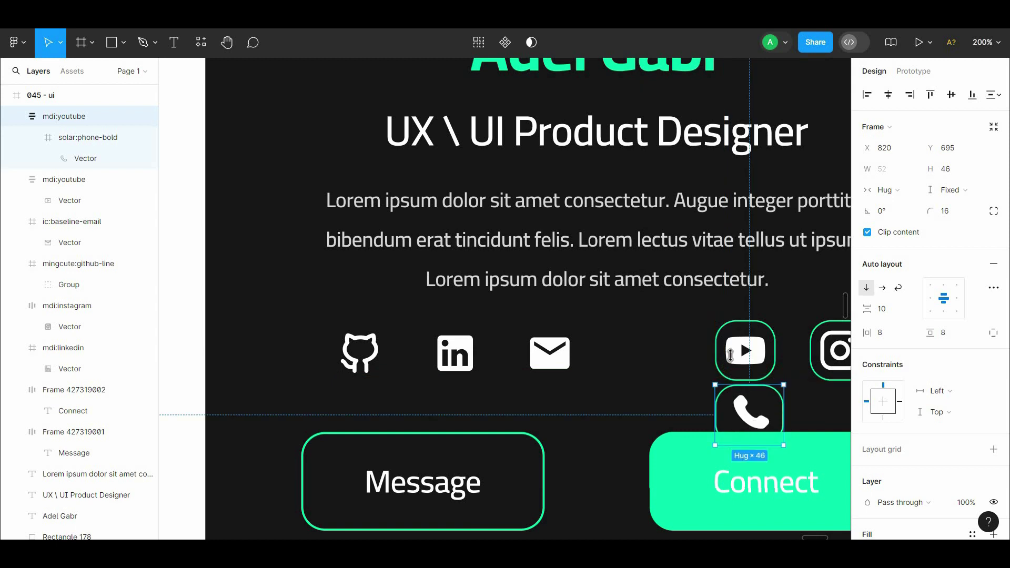
# Set the phone frame's width to 46 and move it into the row between the email and YouTube icons
pyautogui.scroll(-2, 730, 355)
pyautogui.hscroll(2, 730, 355)
pyautogui.moveTo(732, 363); pyautogui.dragTo(627, 309)
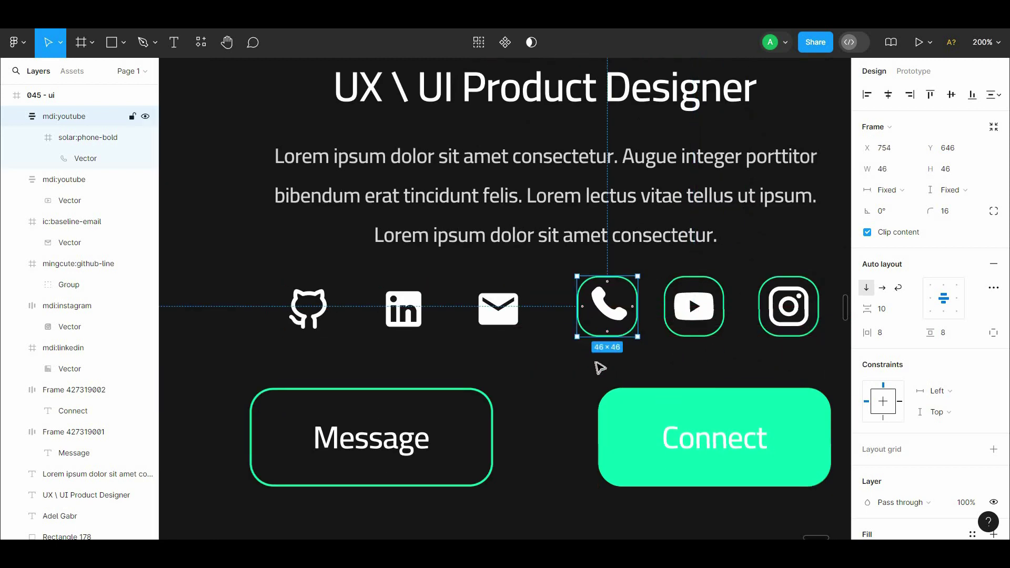
# Duplicate the phone frame, replace the copy's phone glyph with the email icon and place it in the row beside the phone frame
pyautogui.click(594, 361)
pyautogui.hscroll(-2, 614, 329)
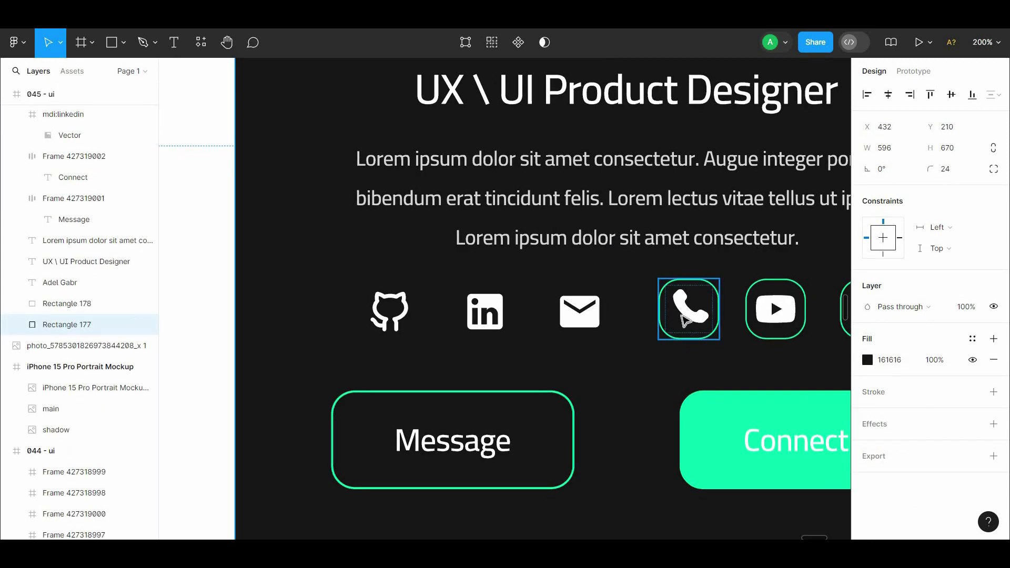
pyautogui.keyDown('alt'); pyautogui.moveTo(702, 319); pyautogui.dragTo(642, 340); pyautogui.keyUp('alt')
pyautogui.doubleClick(644, 399)
pyautogui.press('Delete')
pyautogui.moveTo(585, 316); pyautogui.dragTo(578, 371)
pyautogui.scroll(-1, 636, 389)
pyautogui.click(639, 401)
pyautogui.click(607, 322)
pyautogui.click(457, 322)
# Duplicate the email frame, replace the copy's email glyph with the LinkedIn icon and place it in the row beside the email frame
pyautogui.moveTo(554, 321); pyautogui.dragTo(505, 372)
pyautogui.doubleClick(503, 367)
pyautogui.press('Delete')
pyautogui.moveTo(457, 337); pyautogui.dragTo(490, 336)
pyautogui.moveTo(494, 379); pyautogui.dragTo(593, 387)
pyautogui.click(592, 387)
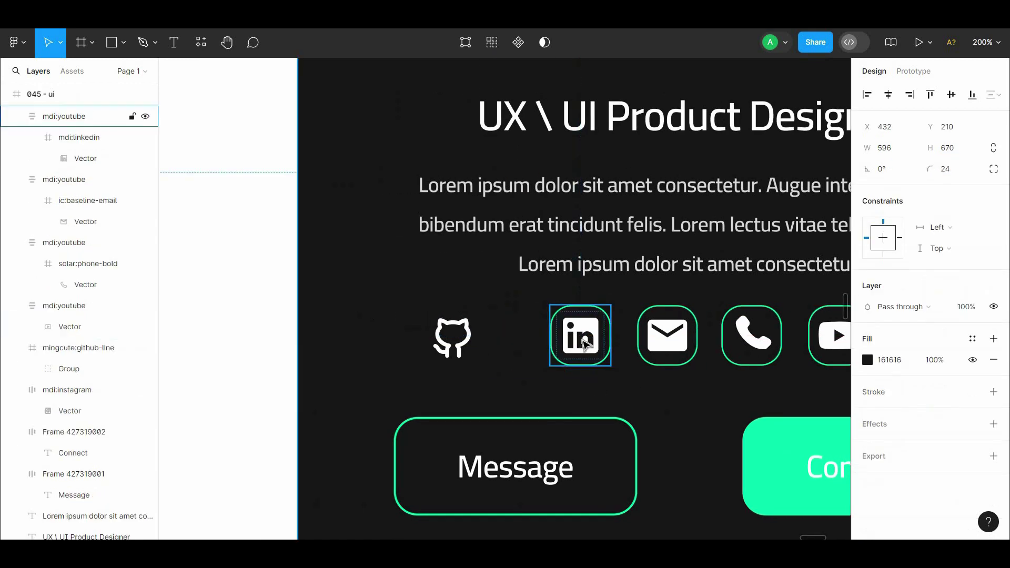
# Duplicate the LinkedIn frame, replace the copy's glyph with the GitHub icon and place it at the start of the row
pyautogui.keyDown('alt'); pyautogui.moveTo(580, 339); pyautogui.dragTo(534, 377); pyautogui.keyUp('alt')
pyautogui.click(450, 334)
pyautogui.doubleClick(487, 337)
pyautogui.press('Delete')
pyautogui.click(534, 377)
pyautogui.moveTo(496, 344); pyautogui.dragTo(463, 311)
pyautogui.scroll(-5, 473, 313)
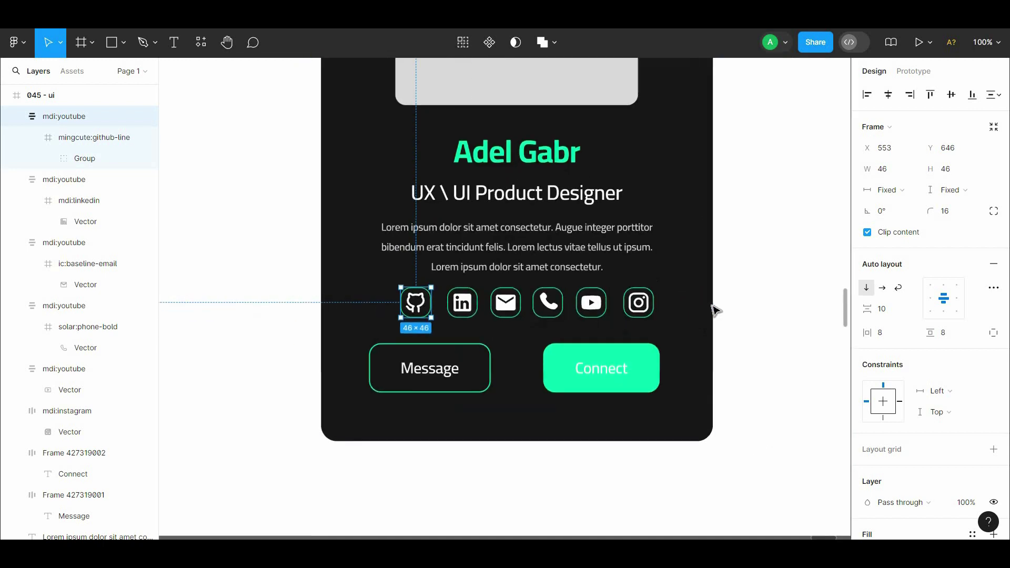
# Try to resize all six contact icon glyphs to a height of 24 and a width of 24
pyautogui.click(695, 303)
pyautogui.click(638, 303)
pyautogui.keyDown('shift'); pyautogui.click(591, 303); pyautogui.keyUp('shift')
pyautogui.keyDown('shift'); pyautogui.click(548, 303); pyautogui.keyUp('shift')
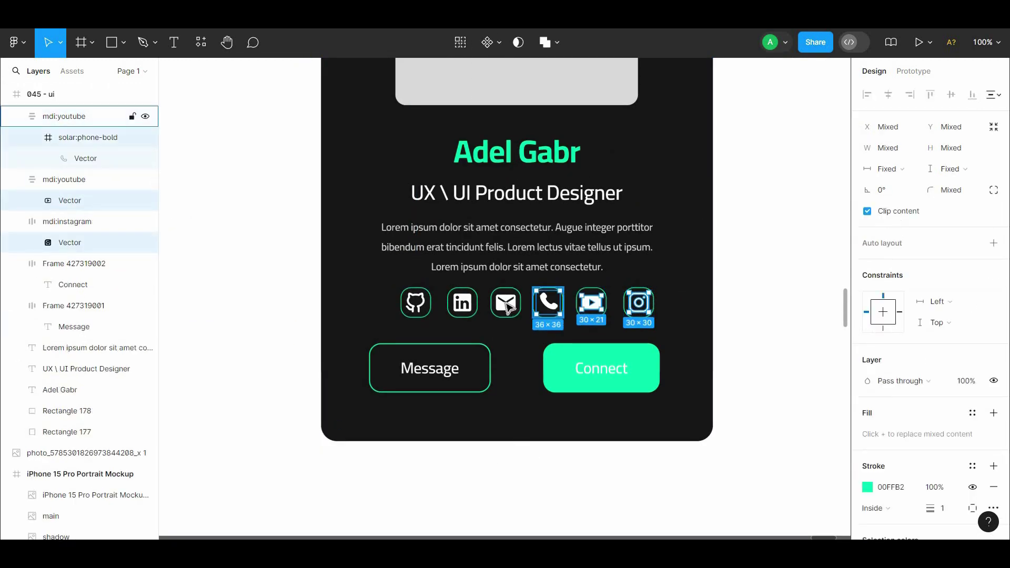
pyautogui.keyDown('shift'); pyautogui.click(505, 303); pyautogui.keyUp('shift')
pyautogui.keyDown('shift'); pyautogui.click(462, 304); pyautogui.keyUp('shift')
pyautogui.keyDown('shift'); pyautogui.click(415, 303); pyautogui.keyUp('shift')
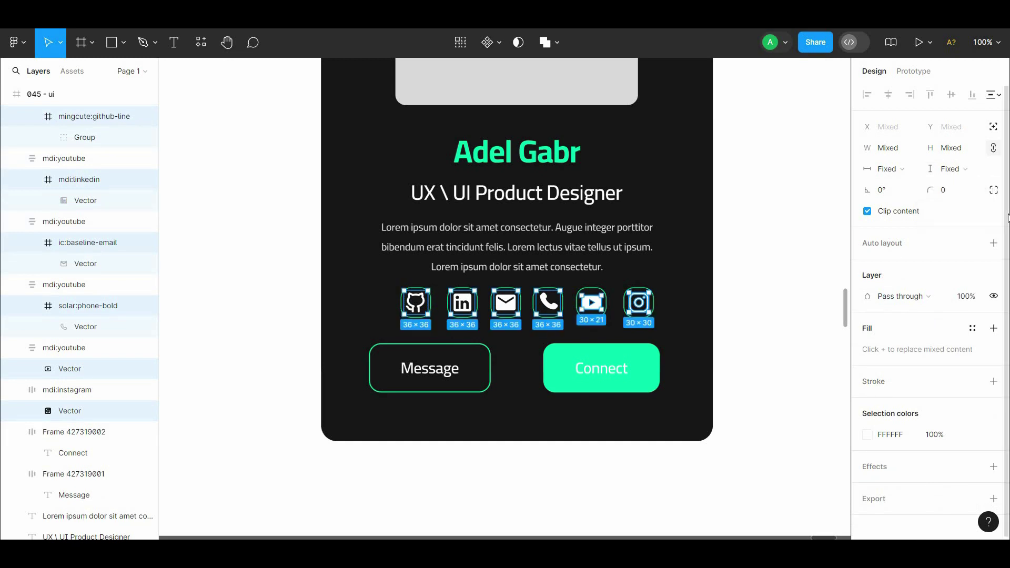
pyautogui.click(952, 153)
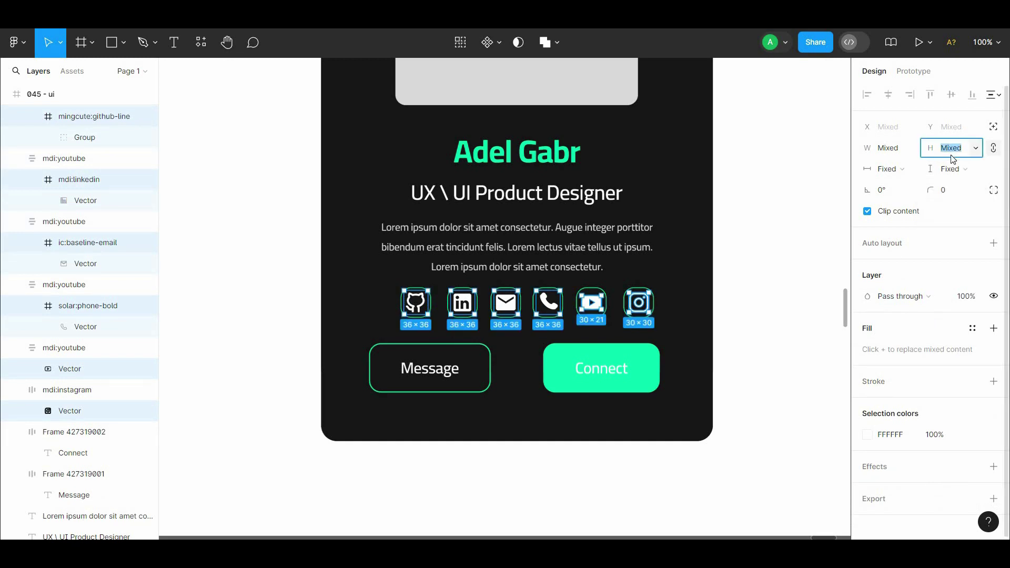
pyautogui.write('24')
pyautogui.press('Return')
pyautogui.click(892, 153)
pyautogui.write('2')
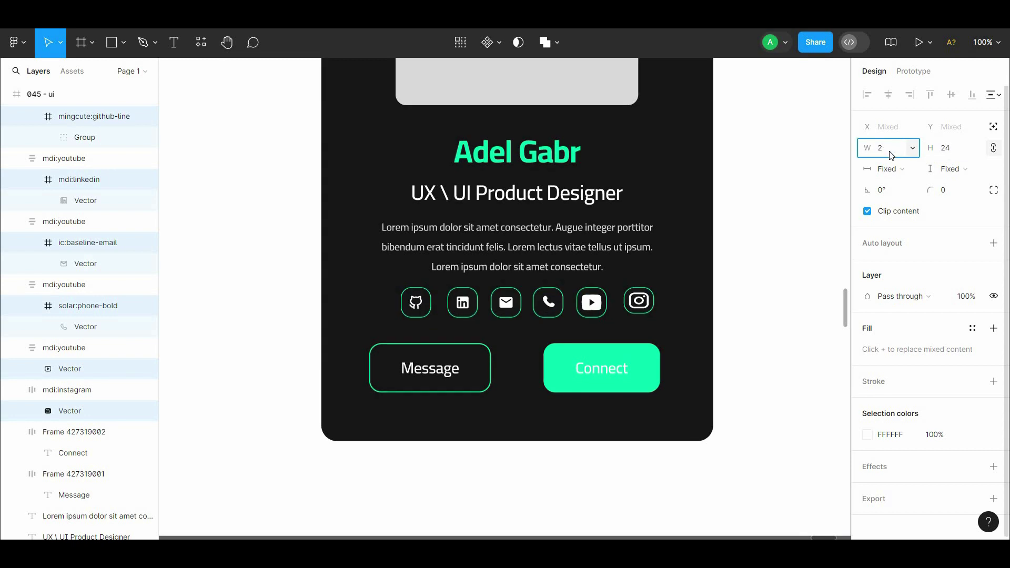
pyautogui.write('4')
pyautogui.press('Return')
# Undo the last glyph width change, try a width of 32 on all six glyphs and undo that too
pyautogui.click(797, 207)
pyautogui.scroll(1, 797, 207)
pyautogui.hotkey('ctrl', 'z')
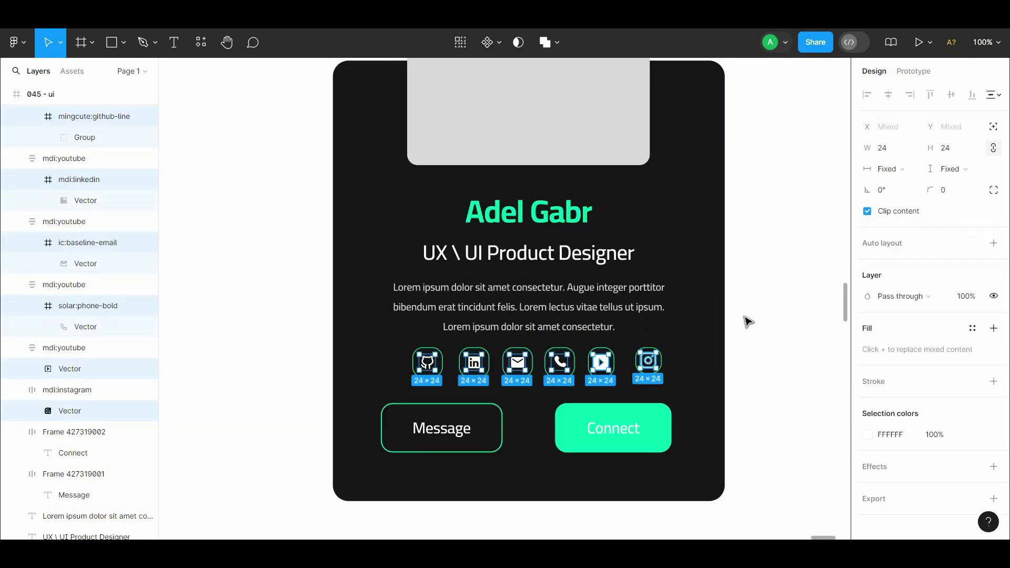
pyautogui.hotkey('ctrl', 'z')
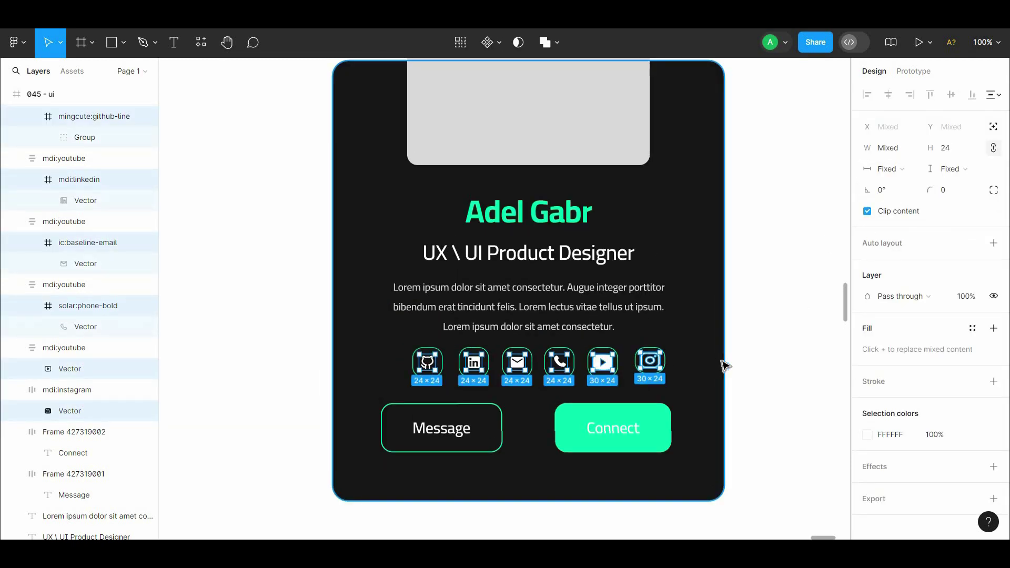
pyautogui.click(893, 149)
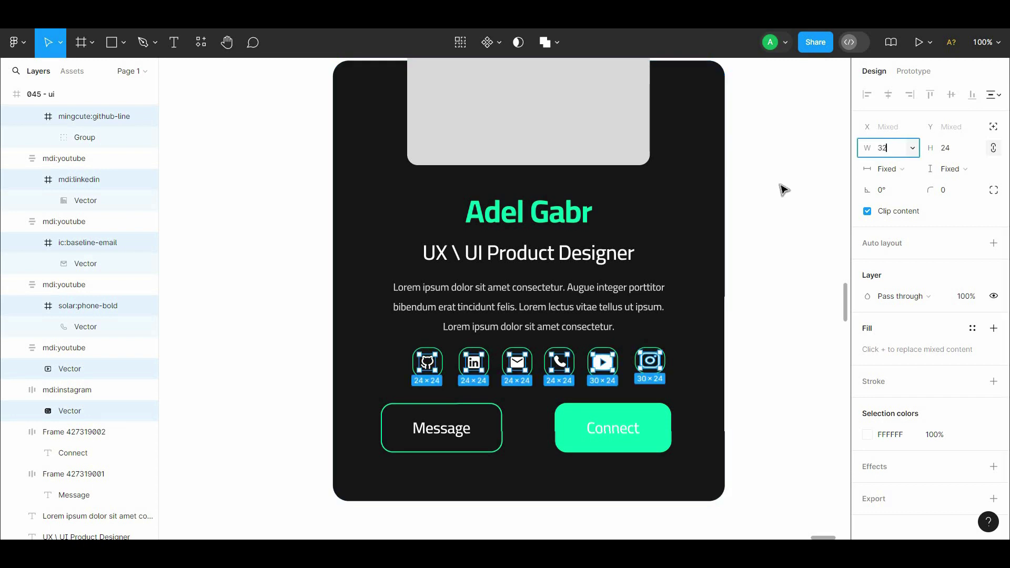
pyautogui.write('32')
pyautogui.click(755, 288)
pyautogui.hotkey('ctrl', 'z')
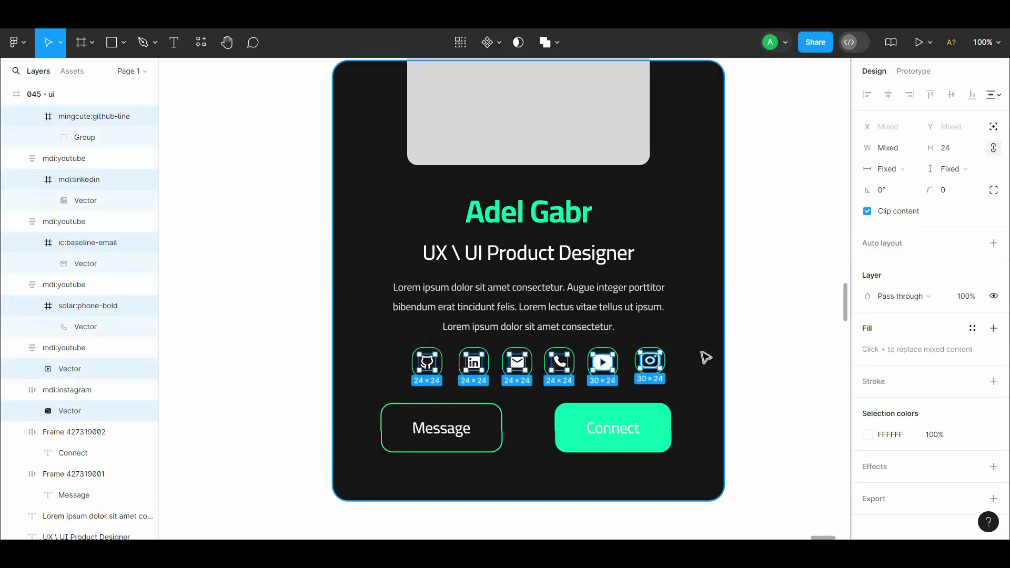
# Try another glyph width and toggle the proportion constraint, undoing the resizing of all six glyphs
pyautogui.click(890, 153)
pyautogui.write('2')
pyautogui.click(777, 212)
pyautogui.hotkey('ctrl', 'z')
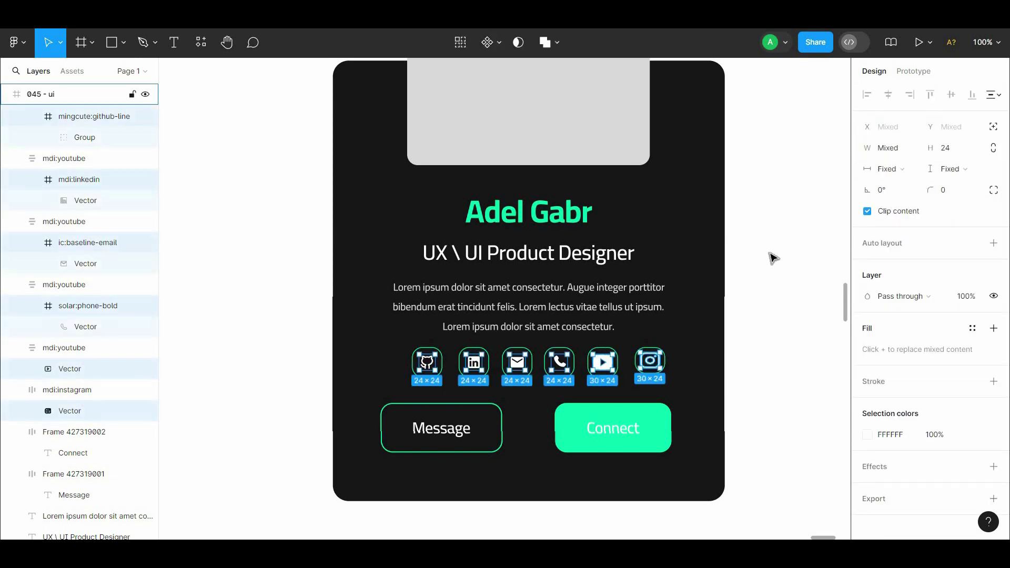
pyautogui.click(992, 149)
pyautogui.click(791, 232)
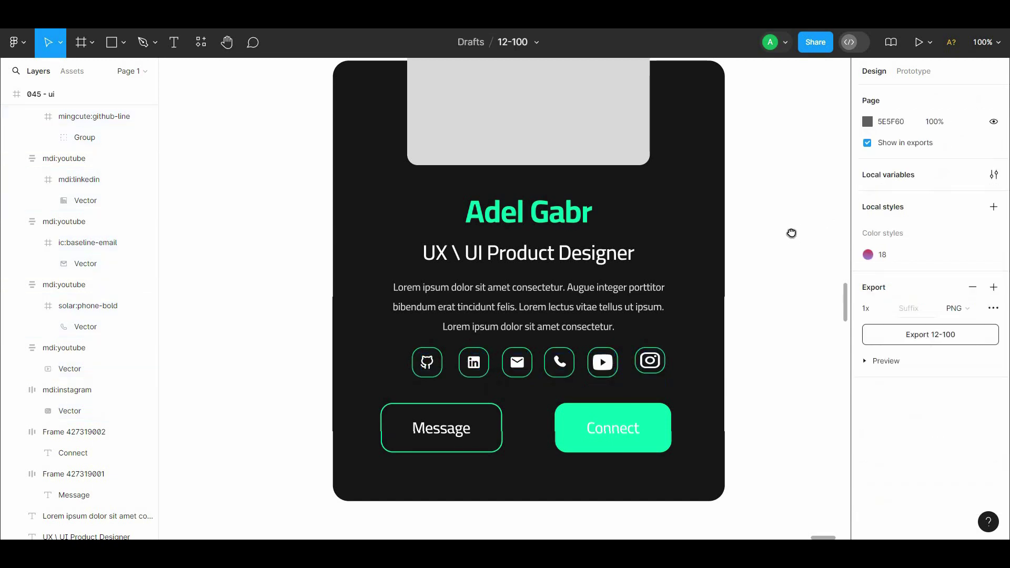
pyautogui.scroll(-1, 762, 273)
pyautogui.hotkey('ctrl', 'z')
pyautogui.hotkey('ctrl', 'z')
pyautogui.click(768, 276)
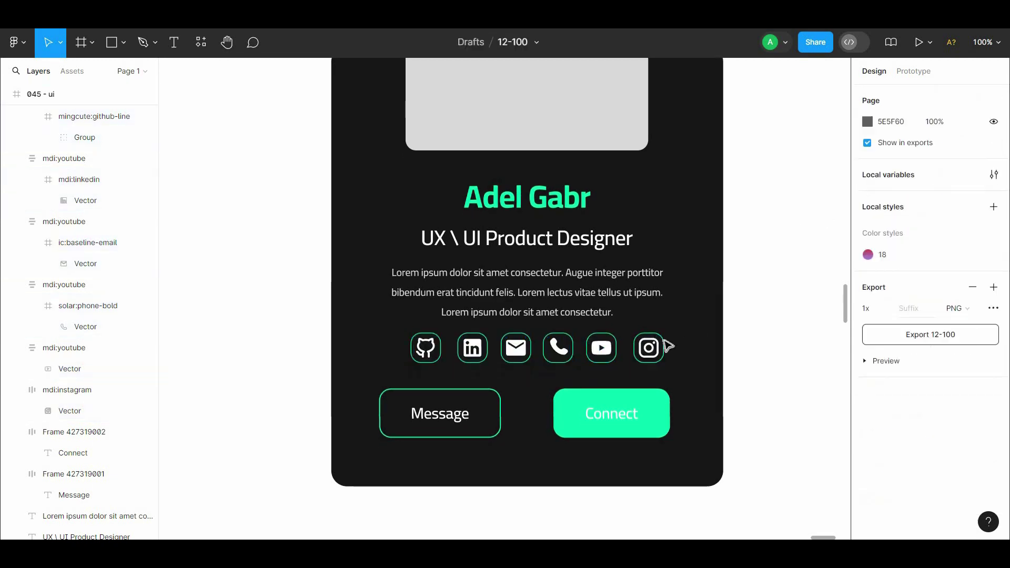
# Try to shrink the Instagram glyph proportionally inside its frame
pyautogui.click(650, 346)
pyautogui.doubleClick(656, 349)
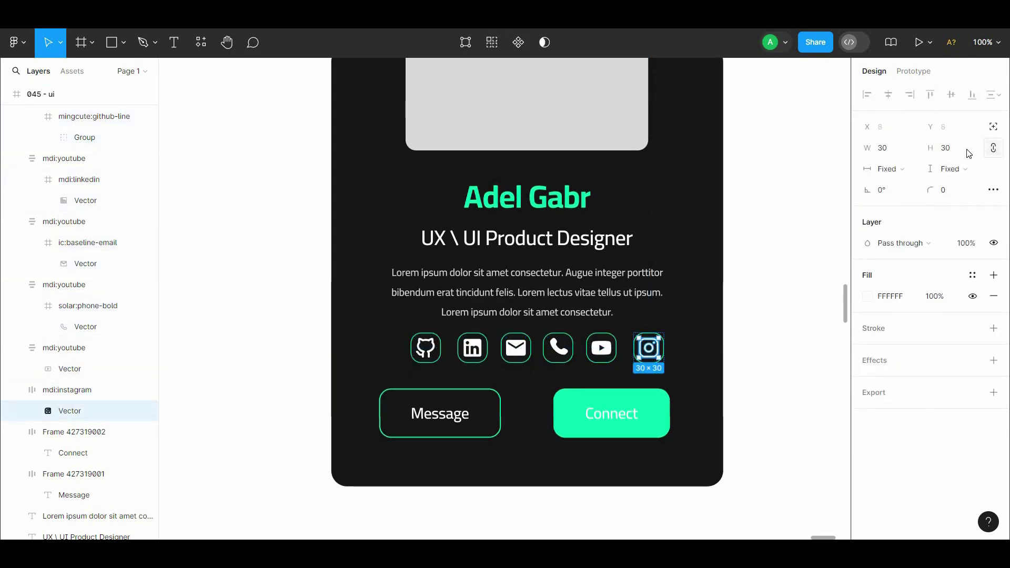
pyautogui.click(781, 221)
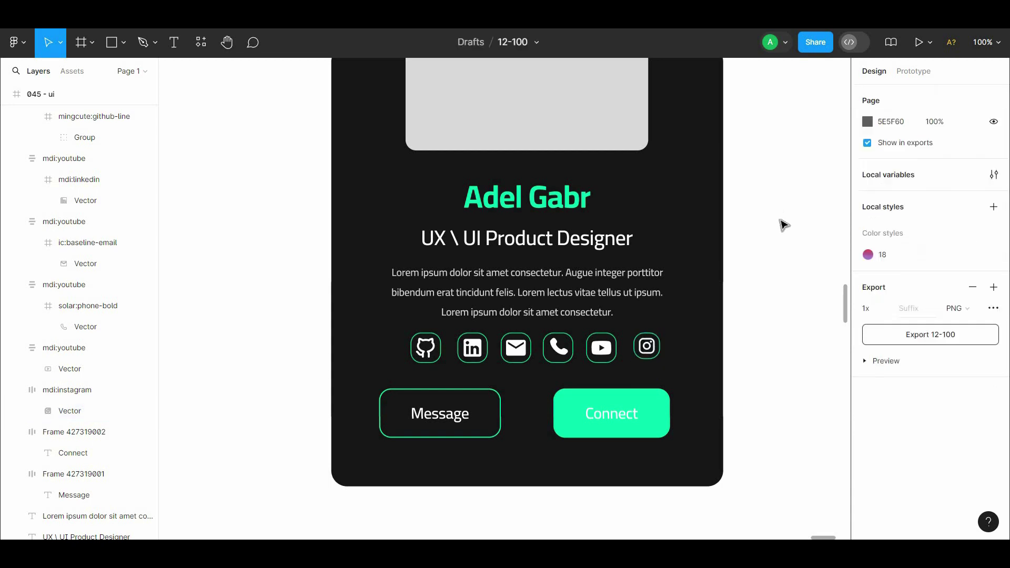
# Try to resize the YouTube glyph inside its frame, undoing the first height change before another attempt
pyautogui.scroll(1, 736, 279)
pyautogui.doubleClick(608, 368)
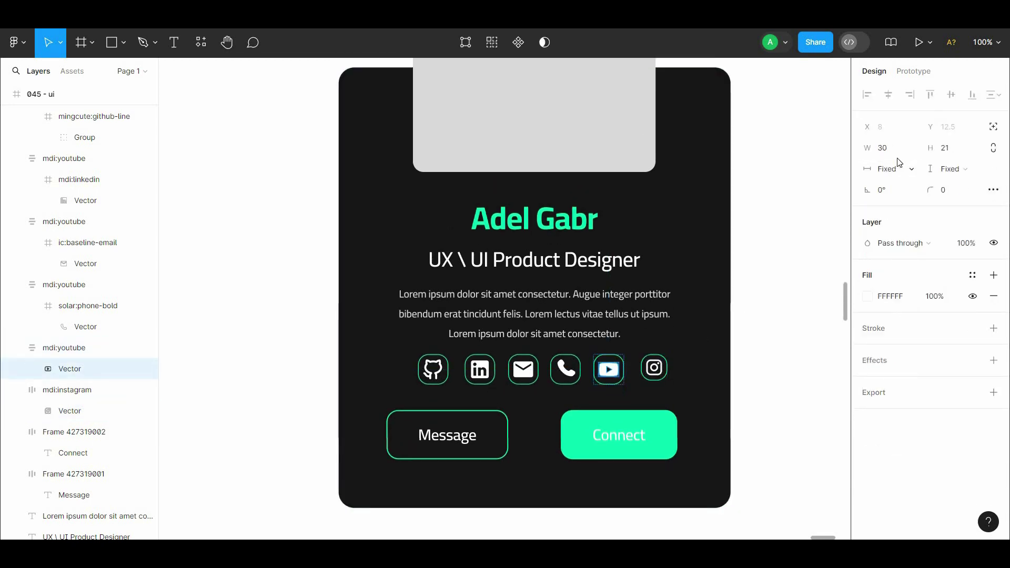
pyautogui.click(961, 153)
pyautogui.click(790, 187)
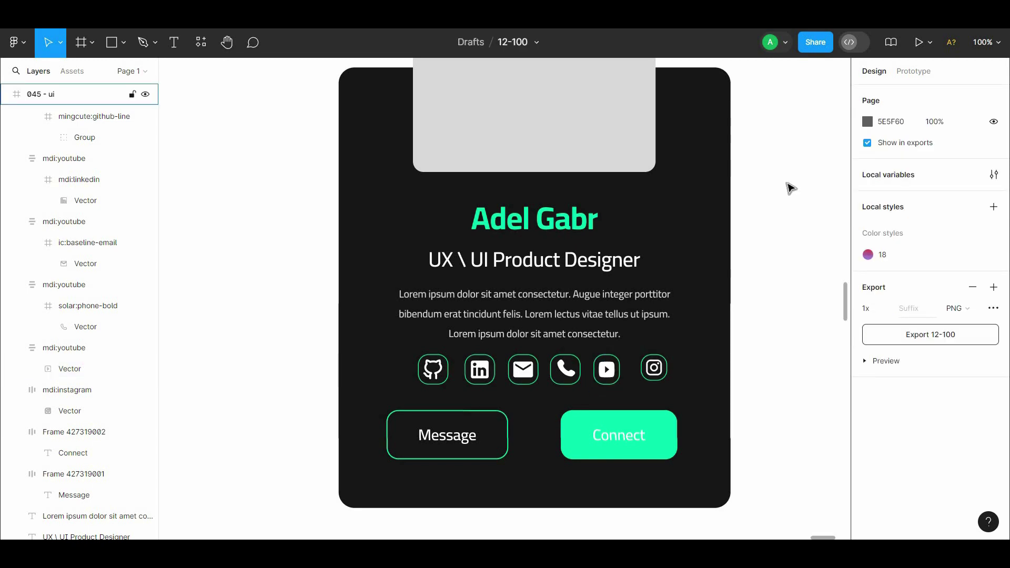
pyautogui.hotkey('ctrl', 'z')
pyautogui.hotkey('ctrl', 'z')
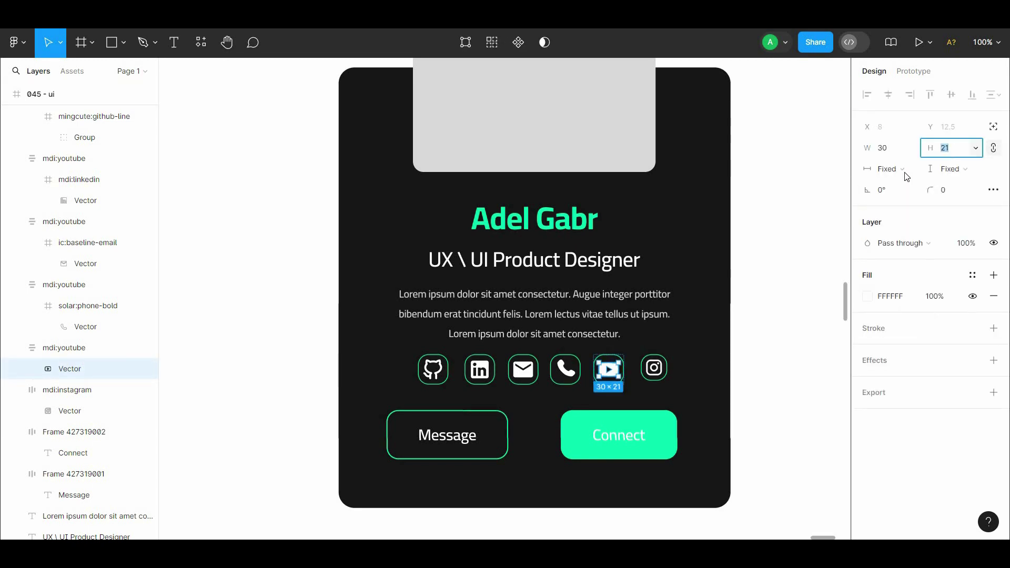
pyautogui.click(813, 193)
pyautogui.moveTo(810, 210); pyautogui.dragTo(805, 202)
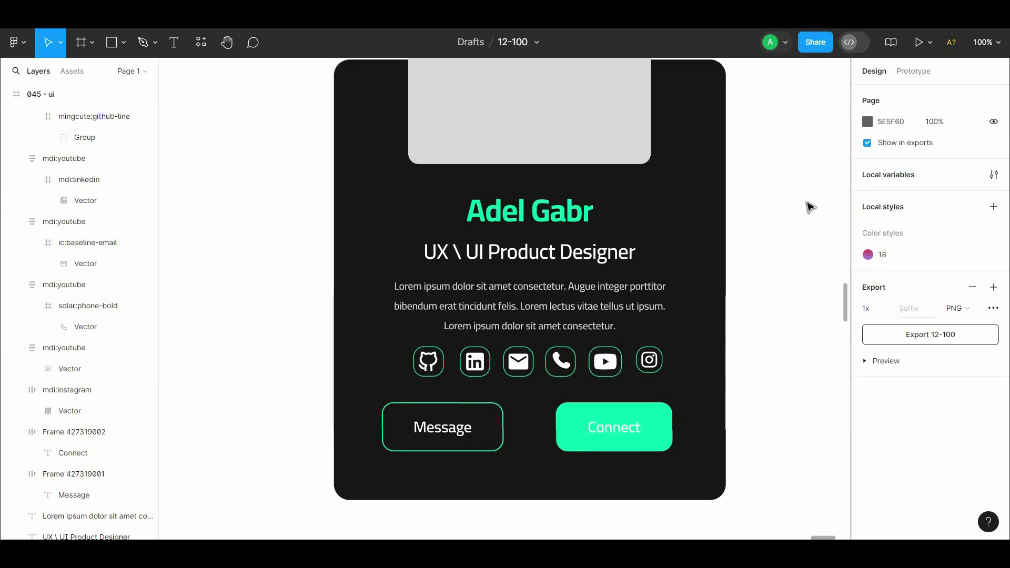
# Undo the YouTube and Instagram glyph size changes
pyautogui.hotkey('ctrl', 'z')
pyautogui.hotkey('ctrl', 'z')
pyautogui.hotkey('ctrl', 'z')
pyautogui.hotkey('ctrl', 'z')
pyautogui.hotkey('ctrl', 'z')
pyautogui.hotkey('ctrl', 'z')
pyautogui.hotkey('ctrl', 'z')
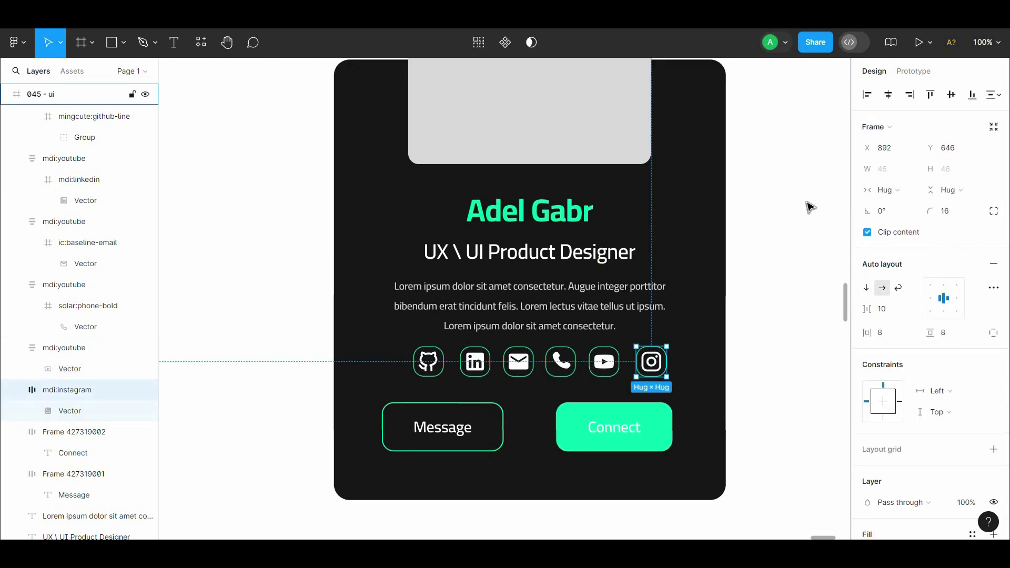
pyautogui.moveTo(776, 246); pyautogui.dragTo(752, 286)
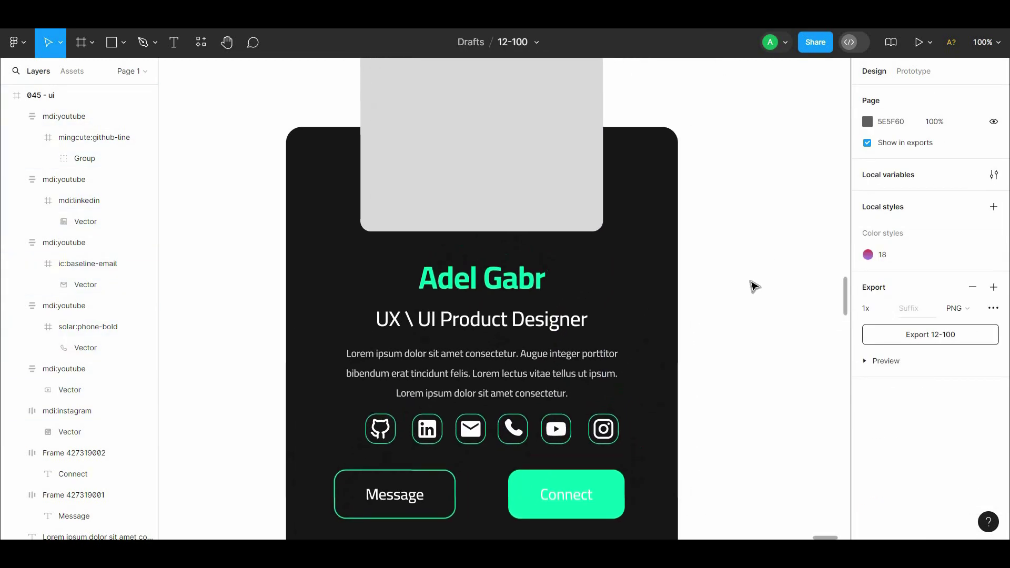
pyautogui.moveTo(662, 419); pyautogui.dragTo(612, 422)
pyautogui.hotkey('ctrl', 'z')
pyautogui.hotkey('ctrl', 'z')
pyautogui.hotkey('ctrl', 'z')
pyautogui.hotkey('ctrl', 'z')
pyautogui.hotkey('ctrl', 'z')
pyautogui.hotkey('ctrl', 'z')
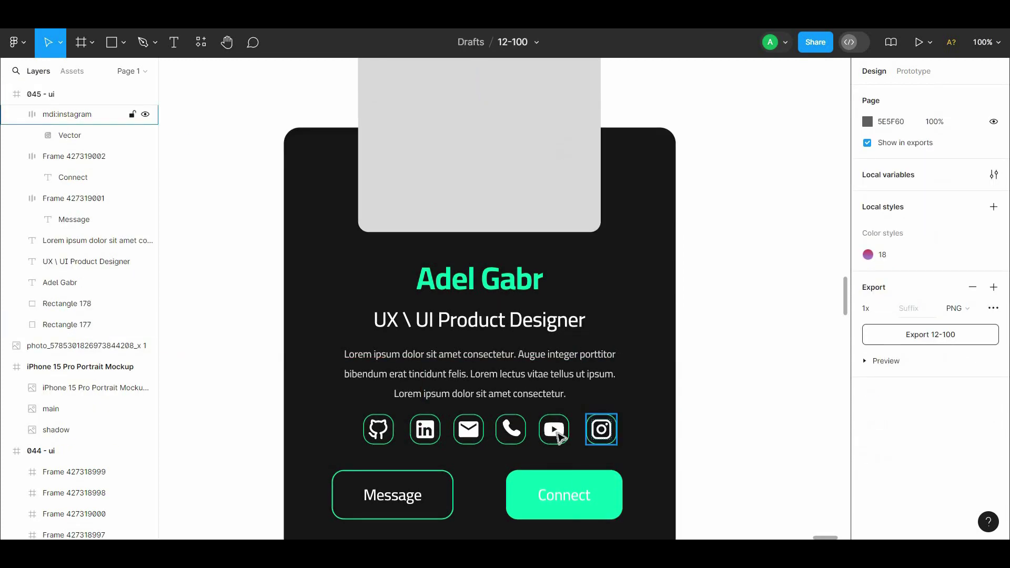
# Set the horizontal spacing between the six contact icon frames to 36
pyautogui.click(600, 434)
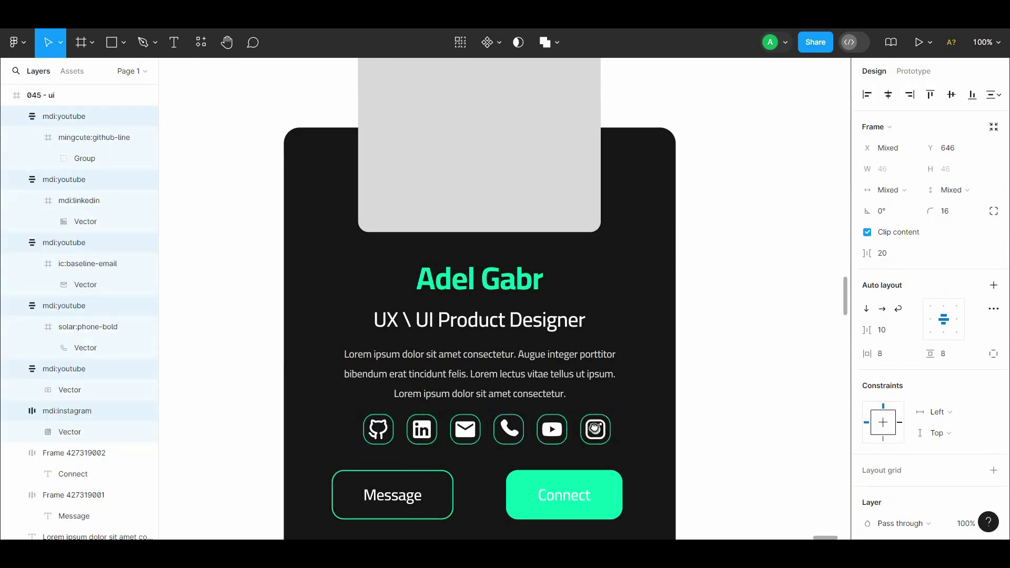
pyautogui.scroll(-1, 601, 434)
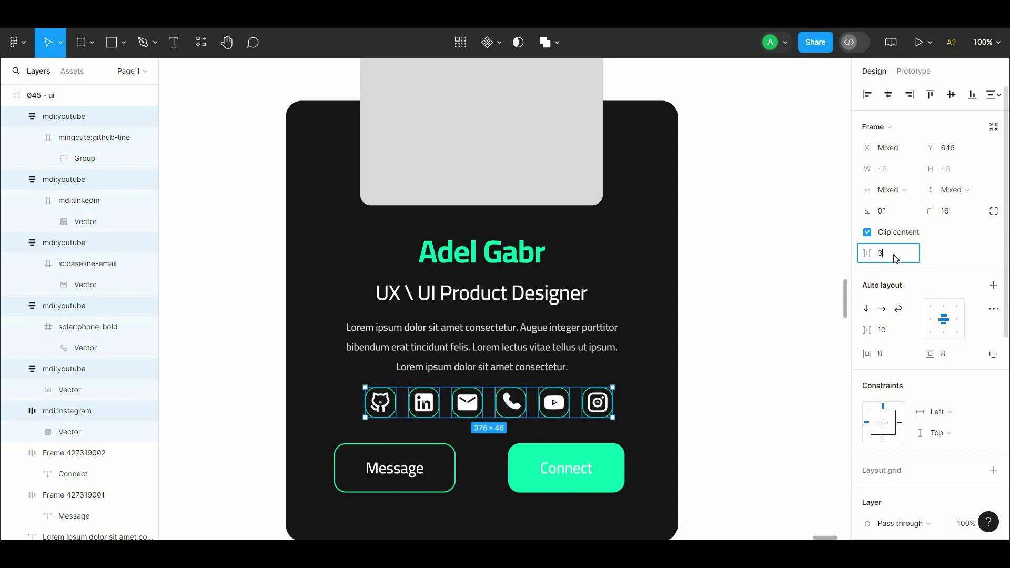
pyautogui.write('36')
pyautogui.click(792, 270)
pyautogui.moveTo(791, 270); pyautogui.dragTo(791, 242)
# Move the row of six icon frames to Y 653 and center it horizontally on the card
pyautogui.click(644, 379)
pyautogui.keyDown('shift'); pyautogui.click(591, 382); pyautogui.keyUp('shift')
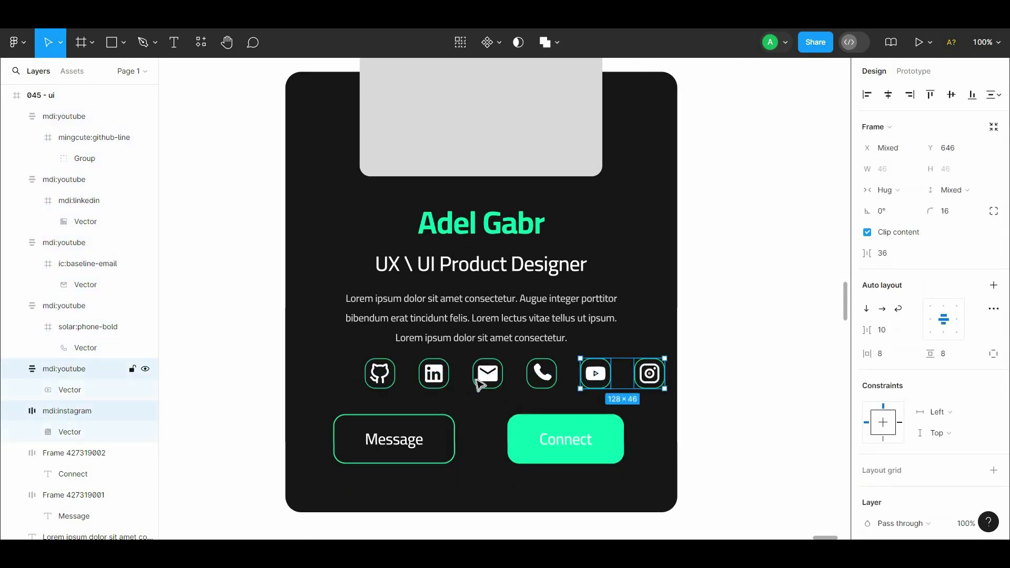
pyautogui.keyDown('shift'); pyautogui.click(538, 382); pyautogui.keyUp('shift')
pyautogui.keyDown('shift'); pyautogui.click(484, 382); pyautogui.keyUp('shift')
pyautogui.keyDown('shift'); pyautogui.click(437, 383); pyautogui.keyUp('shift')
pyautogui.keyDown('shift'); pyautogui.click(380, 380); pyautogui.keyUp('shift')
pyautogui.moveTo(487, 375); pyautogui.dragTo(502, 340)
pyautogui.click(699, 308)
pyautogui.hotkey('ctrl', '-')
pyautogui.moveTo(686, 302); pyautogui.dragTo(714, 292)
# Set the horizontal spacing between the six icon frames to 24
pyautogui.click(587, 329)
pyautogui.keyDown('shift'); pyautogui.click(561, 330); pyautogui.keyUp('shift')
pyautogui.keyDown('shift'); pyautogui.click(534, 330); pyautogui.keyUp('shift')
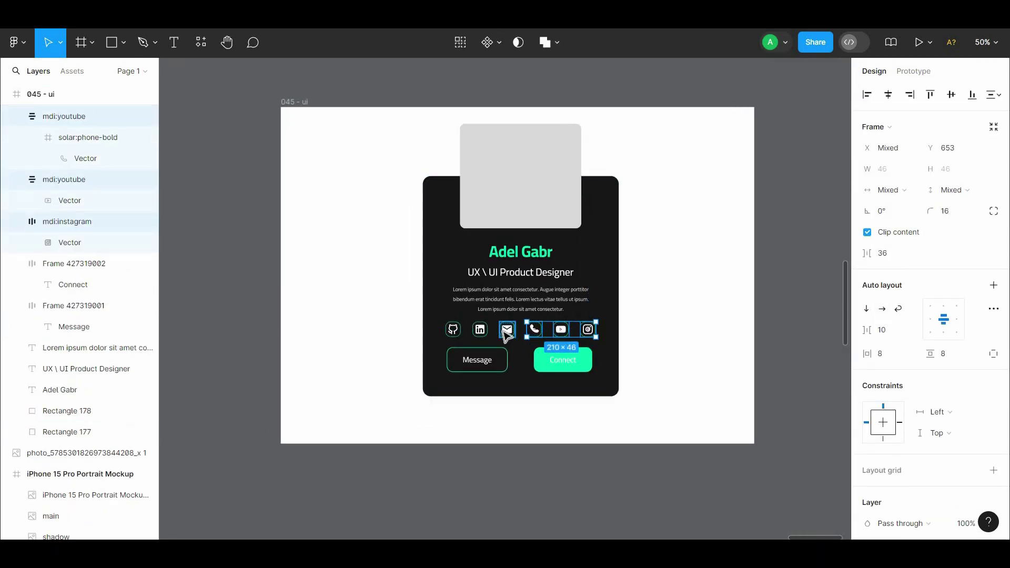
pyautogui.keyDown('shift'); pyautogui.click(506, 330); pyautogui.keyUp('shift')
pyautogui.keyDown('shift'); pyautogui.click(480, 330); pyautogui.keyUp('shift')
pyautogui.keyDown('shift'); pyautogui.click(452, 330); pyautogui.keyUp('shift')
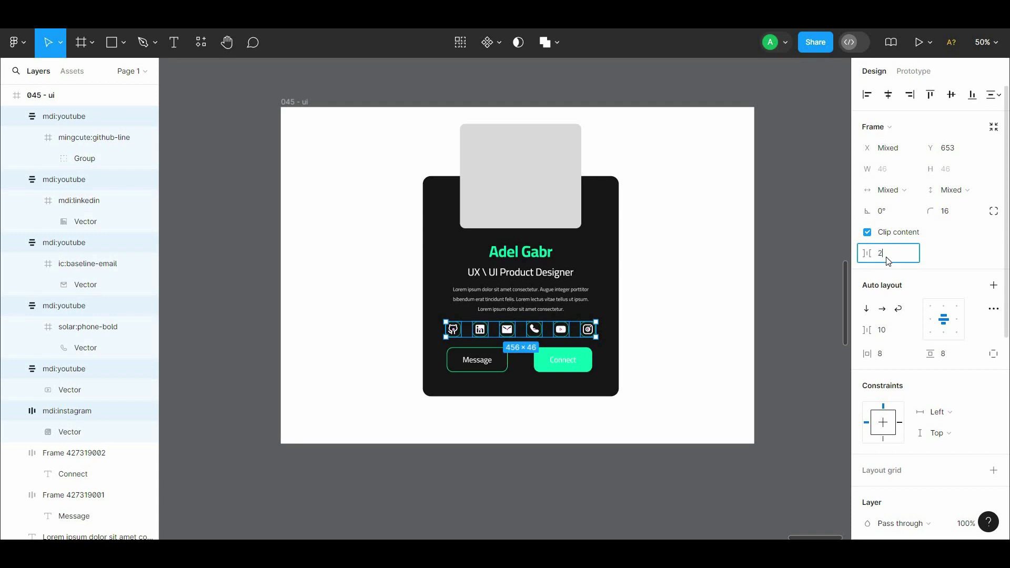
pyautogui.click(822, 285)
# Wrap the six contact icon frames in a single new frame
pyautogui.click(569, 329)
pyautogui.keyDown('shift'); pyautogui.click(545, 329); pyautogui.keyUp('shift')
pyautogui.keyDown('shift'); pyautogui.click(522, 329); pyautogui.keyUp('shift')
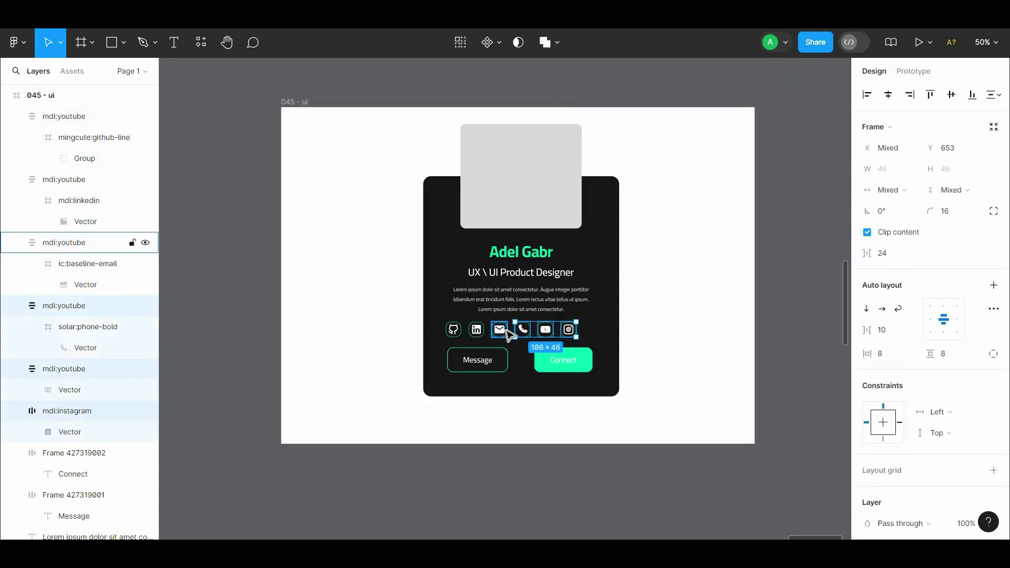
pyautogui.keyDown('shift'); pyautogui.click(499, 329); pyautogui.keyUp('shift')
pyautogui.keyDown('shift'); pyautogui.click(453, 329); pyautogui.keyUp('shift')
pyautogui.keyDown('shift'); pyautogui.click(476, 330); pyautogui.keyUp('shift')
pyautogui.rightClick(525, 331)
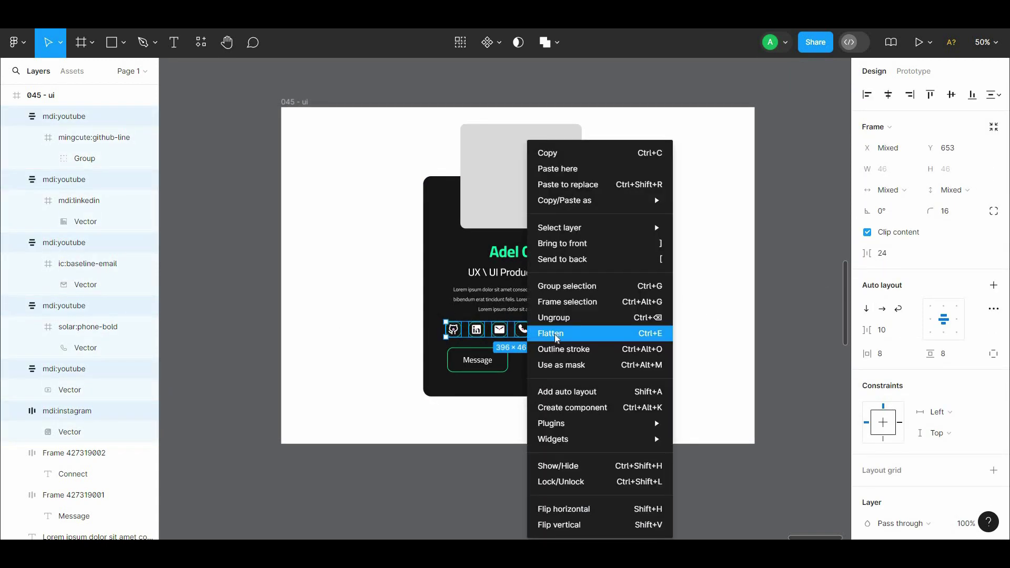
pyautogui.click(558, 299)
# Align the new icon row frame to the horizontal center of the dark card
pyautogui.moveTo(546, 335); pyautogui.dragTo(556, 335)
pyautogui.keyDown('shift'); pyautogui.click(536, 383); pyautogui.keyUp('shift')
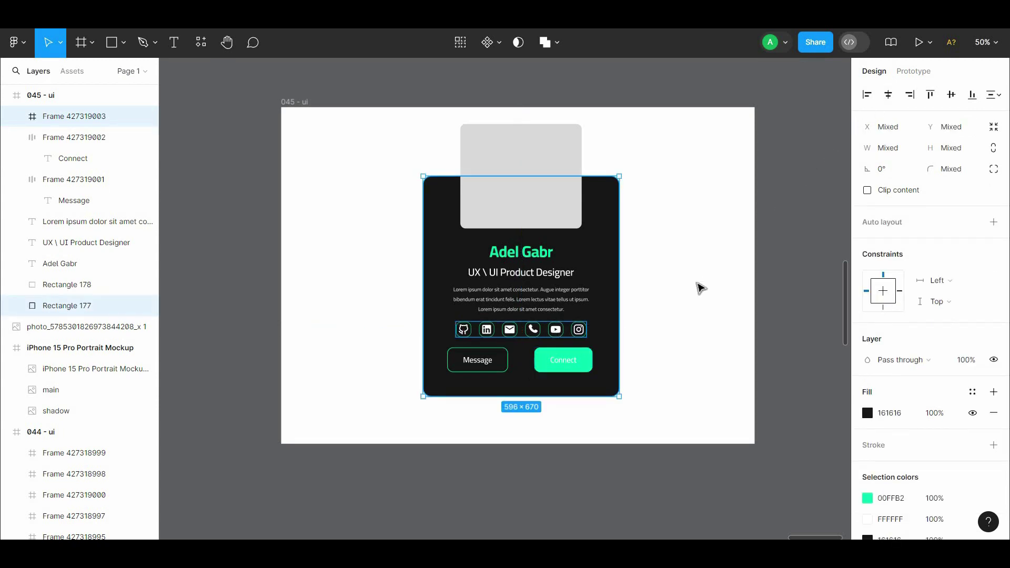
pyautogui.click(686, 277)
# Scale the contact icon row down to about 0.66x, about 263 wide and 31 high, including its contents
pyautogui.hotkey('shift', '0')
pyautogui.scroll(-1, 676, 227)
pyautogui.click(663, 351)
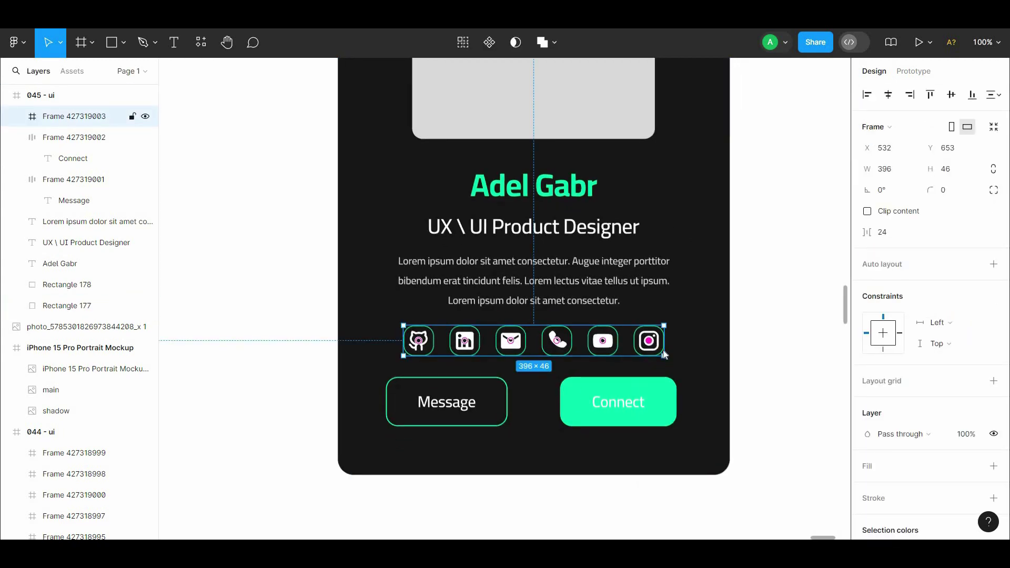
pyautogui.rightClick(664, 355)
pyautogui.click(662, 334)
pyautogui.press('k')
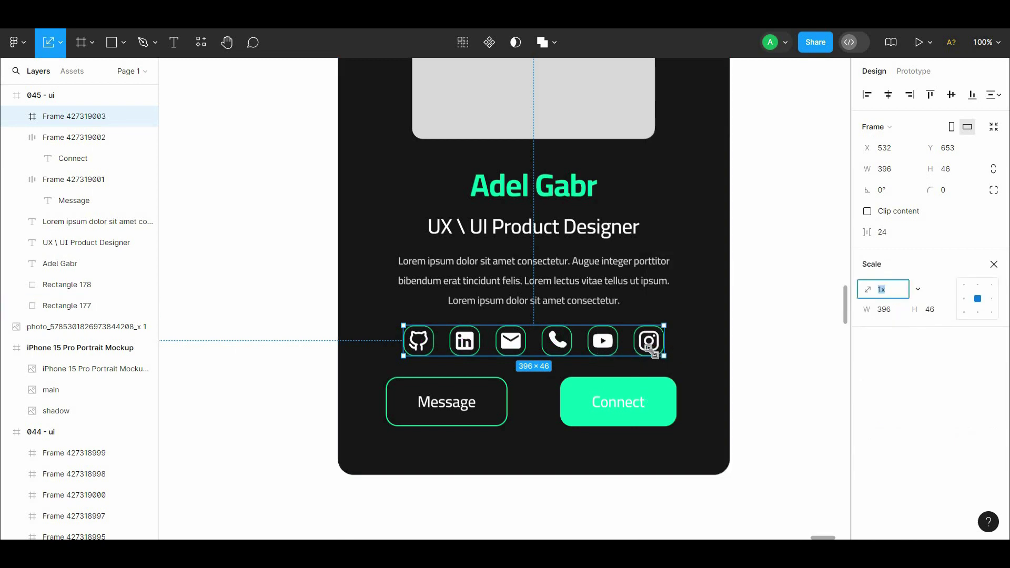
pyautogui.moveTo(653, 353); pyautogui.dragTo(602, 345)
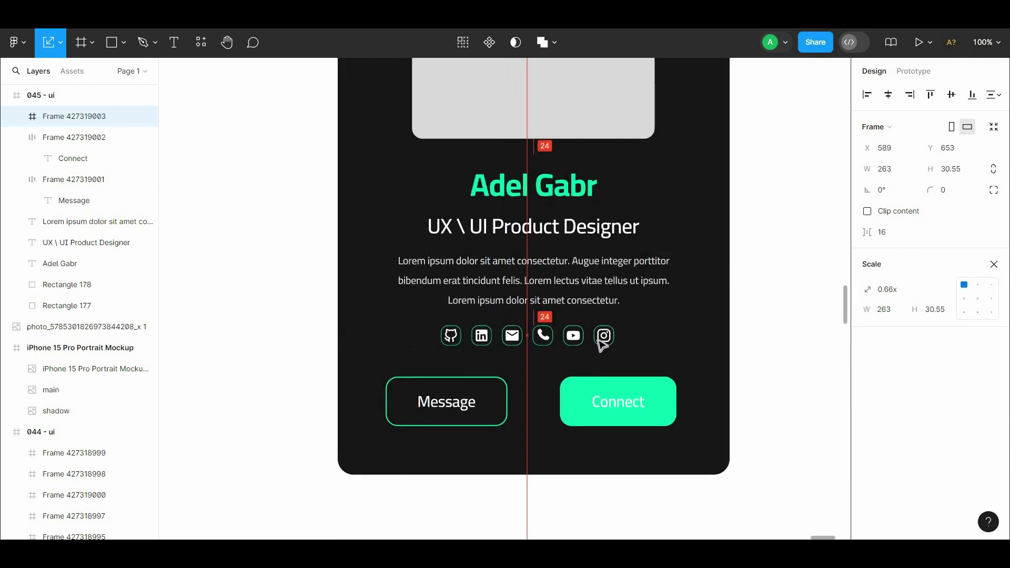
pyautogui.click(751, 327)
pyautogui.scroll(3, 701, 367)
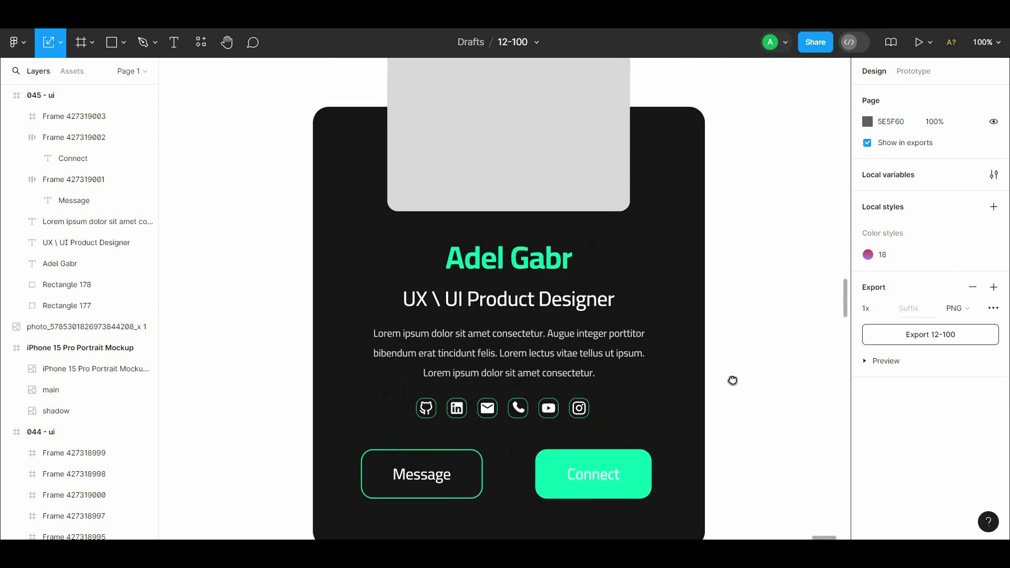
# Move the portrait photo into the 045 - ui frame and fit it over the grey photo placeholder
pyautogui.moveTo(733, 379); pyautogui.dragTo(703, 391)
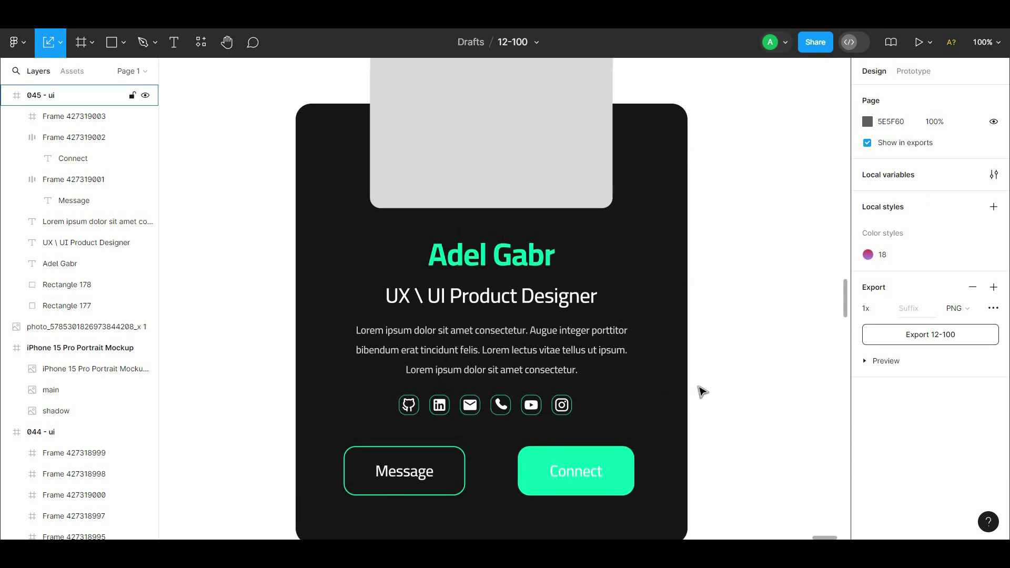
pyautogui.hotkey('ctrl', '-')
pyautogui.hscroll(-3, 688, 90)
pyautogui.moveTo(173, 261); pyautogui.dragTo(572, 208)
pyautogui.moveTo(572, 209); pyautogui.dragTo(553, 161)
pyautogui.moveTo(666, 239); pyautogui.dragTo(621, 287)
# Mask the portrait photo with the grey rounded rectangle and resize the photo inside the mask to about 455 × 437
pyautogui.keyDown('shift'); pyautogui.click(643, 248); pyautogui.keyUp('shift')
pyautogui.click(518, 46)
pyautogui.moveTo(688, 312)
pyautogui.mouseDown()
pyautogui.moveTo(677, 289)
pyautogui.moveTo(683, 300)
pyautogui.mouseUp()
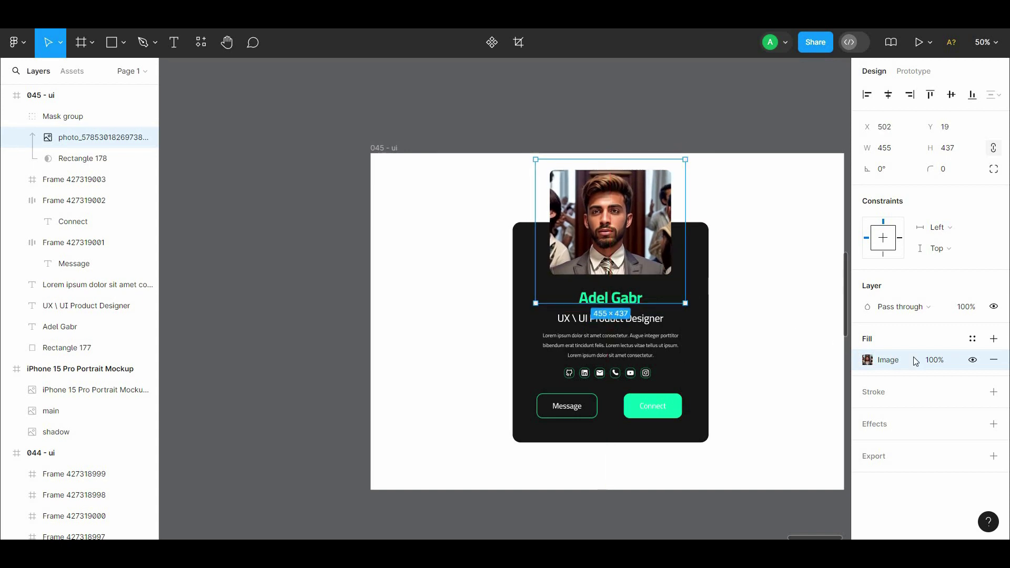
# Add an inner shadow and a drop shadow effect to the photo layer inside the mask
pyautogui.click(993, 424)
pyautogui.click(935, 445)
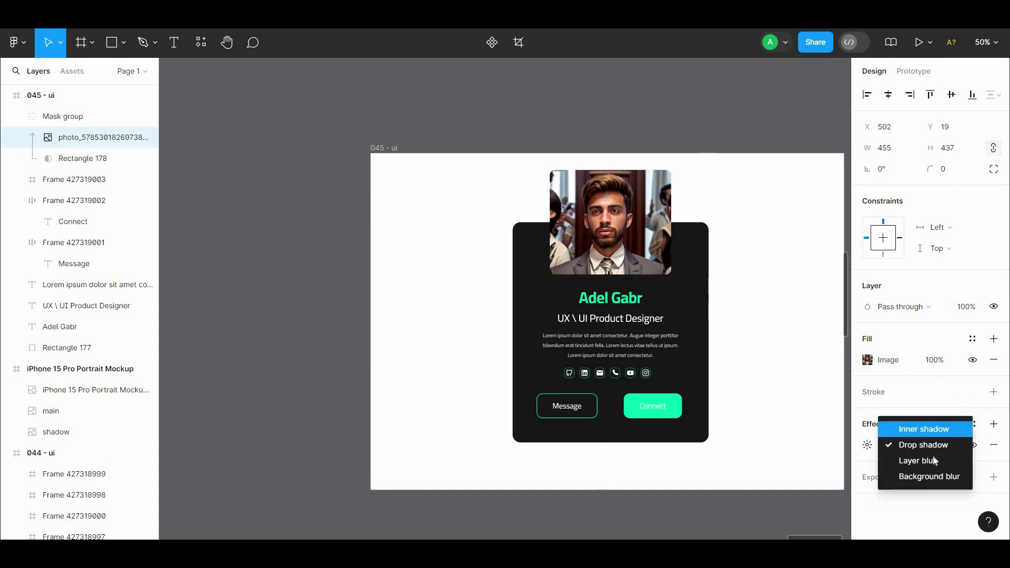
pyautogui.click(923, 428)
pyautogui.click(993, 424)
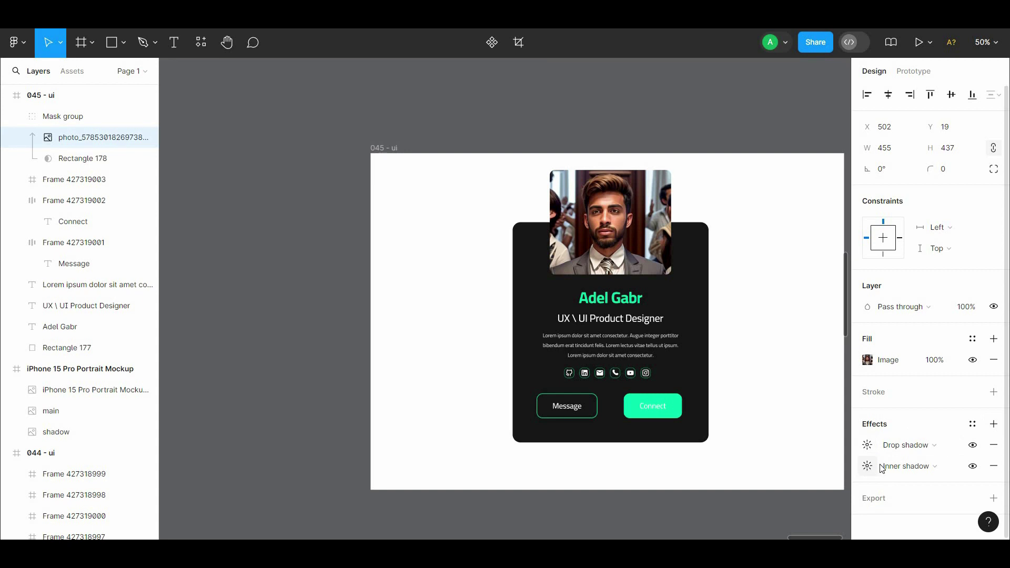
# Set the photo layer's drop shadow color to 00FFB2 by sampling the Connect button's green
pyautogui.click(868, 447)
pyautogui.click(709, 485)
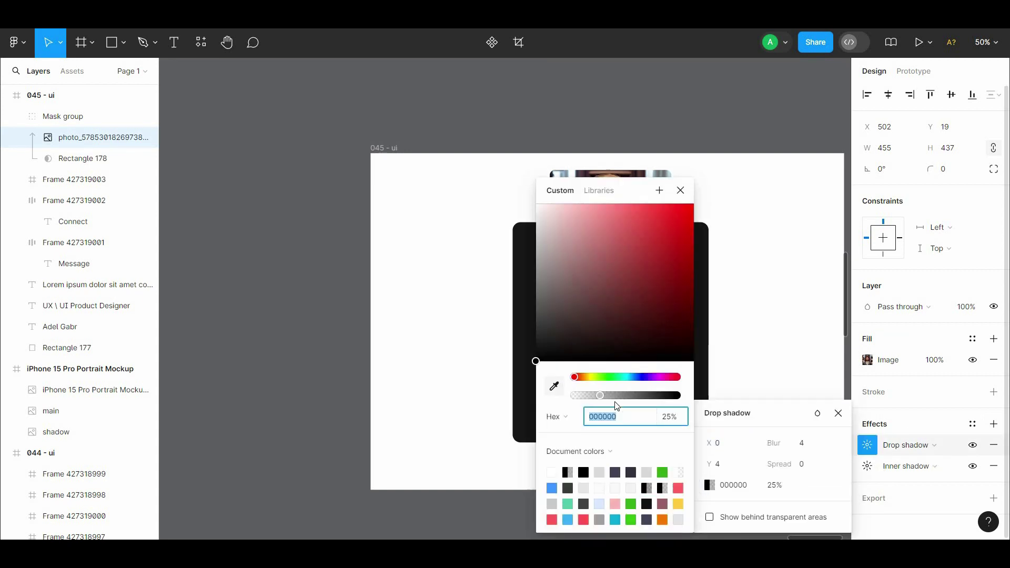
pyautogui.click(554, 387)
pyautogui.click(652, 405)
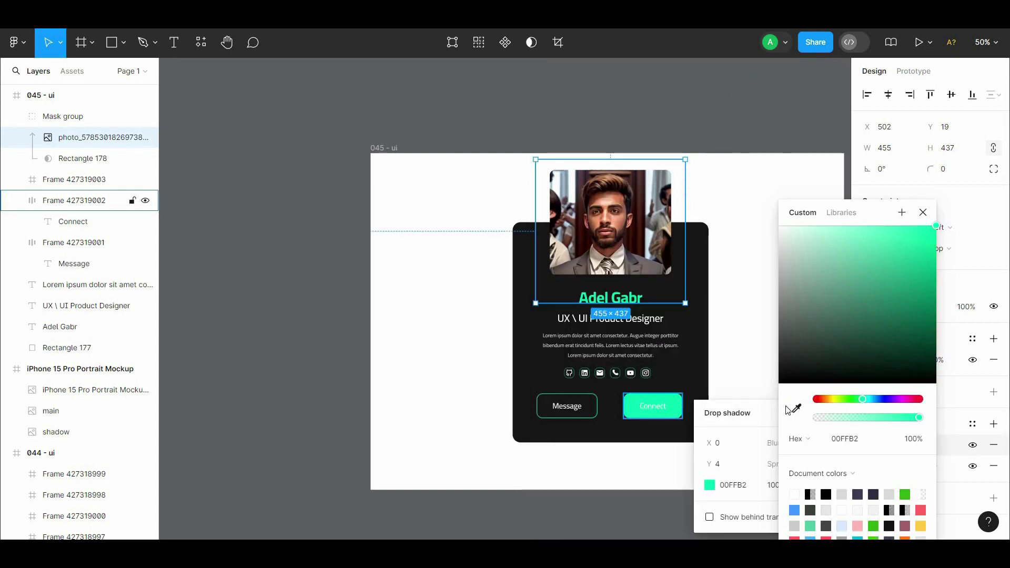
pyautogui.click(922, 212)
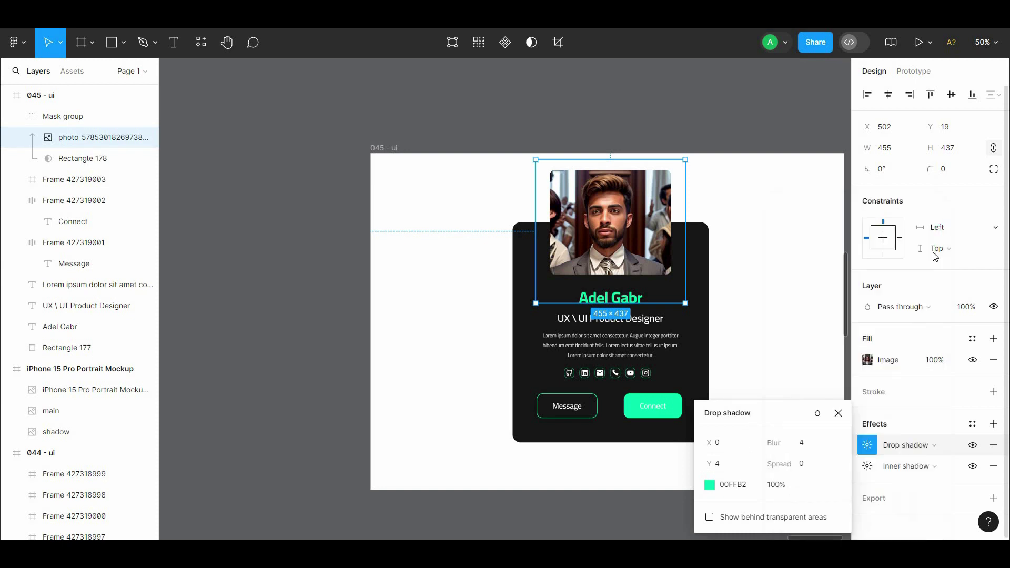
# Adjust the X offset of the photo layer's drop shadow and set its Y offset to 23
pyautogui.moveTo(713, 442); pyautogui.dragTo(721, 444)
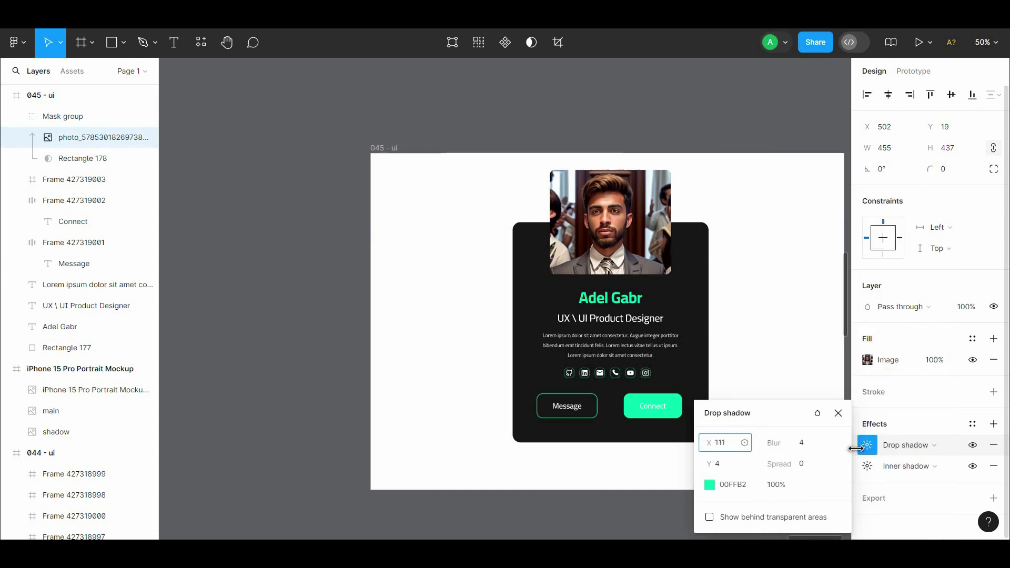
pyautogui.moveTo(855, 448)
pyautogui.mouseDown()
pyautogui.moveTo(708, 480)
pyautogui.moveTo(854, 467)
pyautogui.mouseUp()
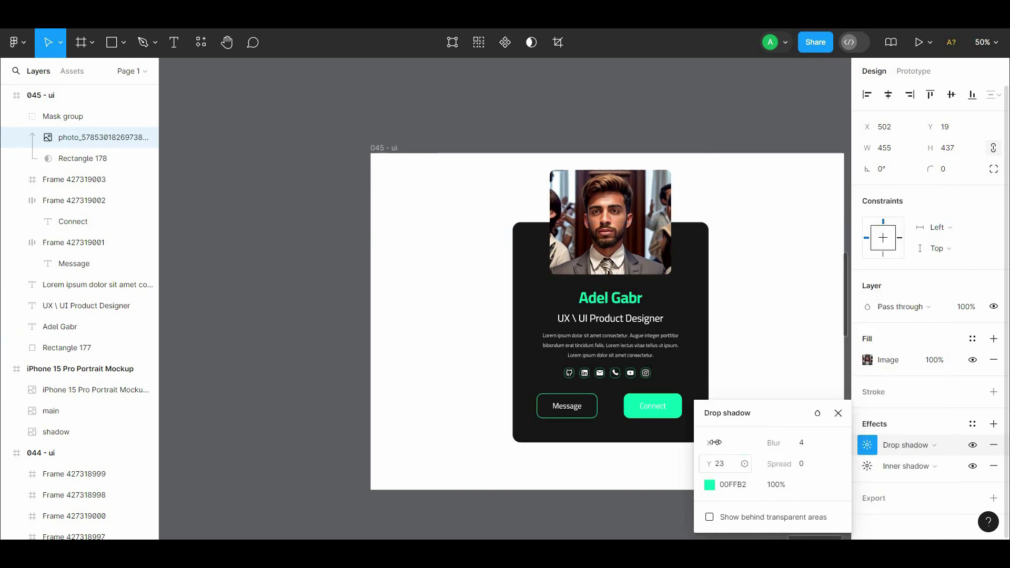
pyautogui.moveTo(715, 442); pyautogui.dragTo(689, 443)
pyautogui.click(719, 129)
# Add an inner shadow and a drop shadow to the whole photo mask group
pyautogui.click(644, 211)
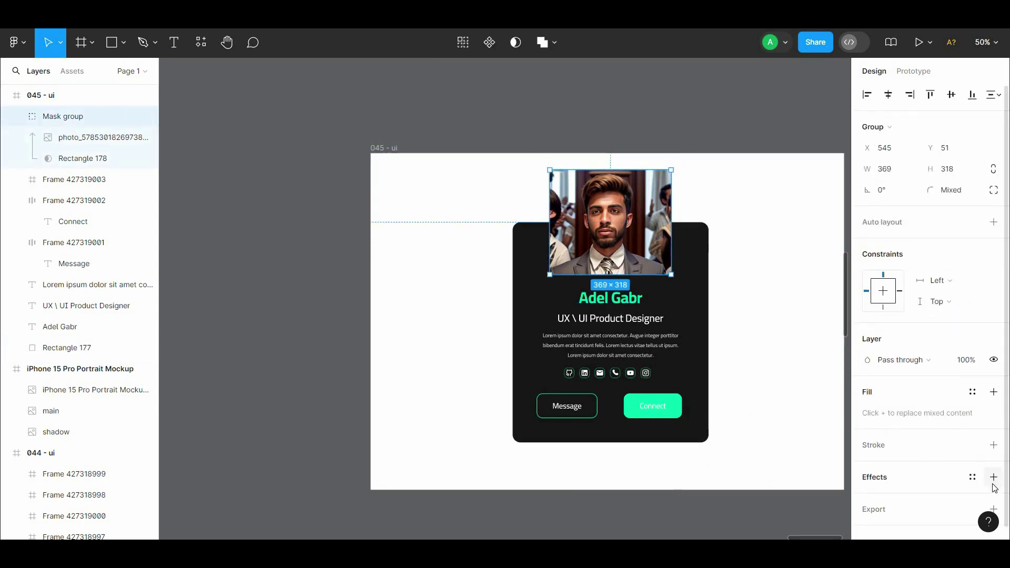
pyautogui.click(993, 478)
pyautogui.click(993, 477)
pyautogui.click(917, 498)
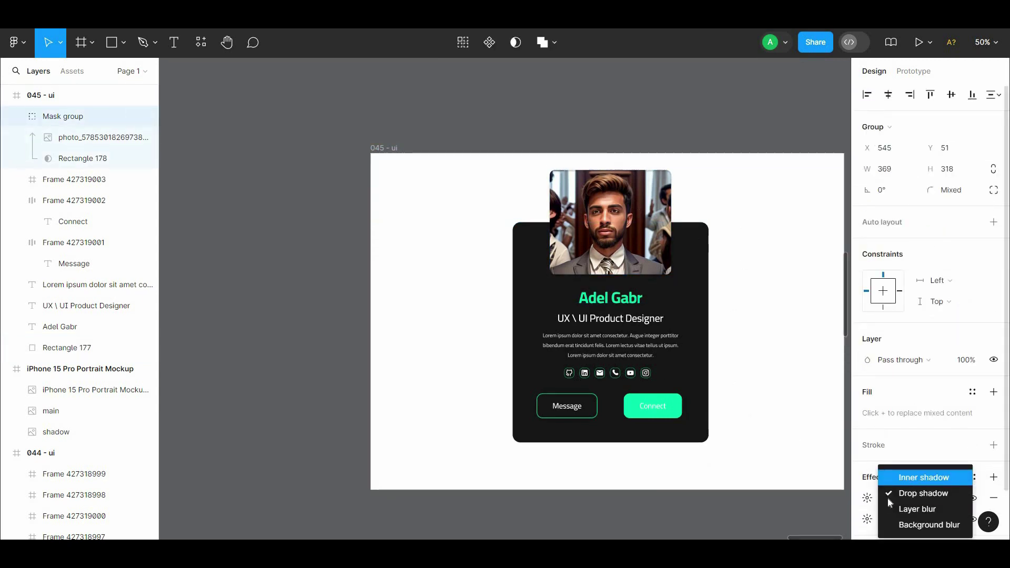
pyautogui.click(904, 477)
# Set the mask group's inner shadow color to 00FFB2, sampled from the Connect button
pyautogui.click(867, 498)
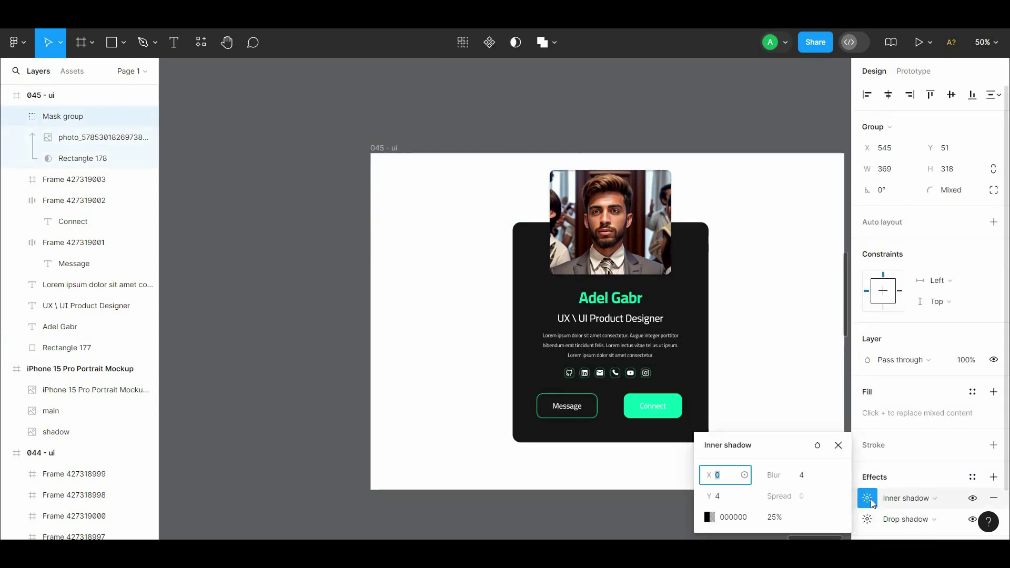
pyautogui.click(708, 517)
pyautogui.click(554, 385)
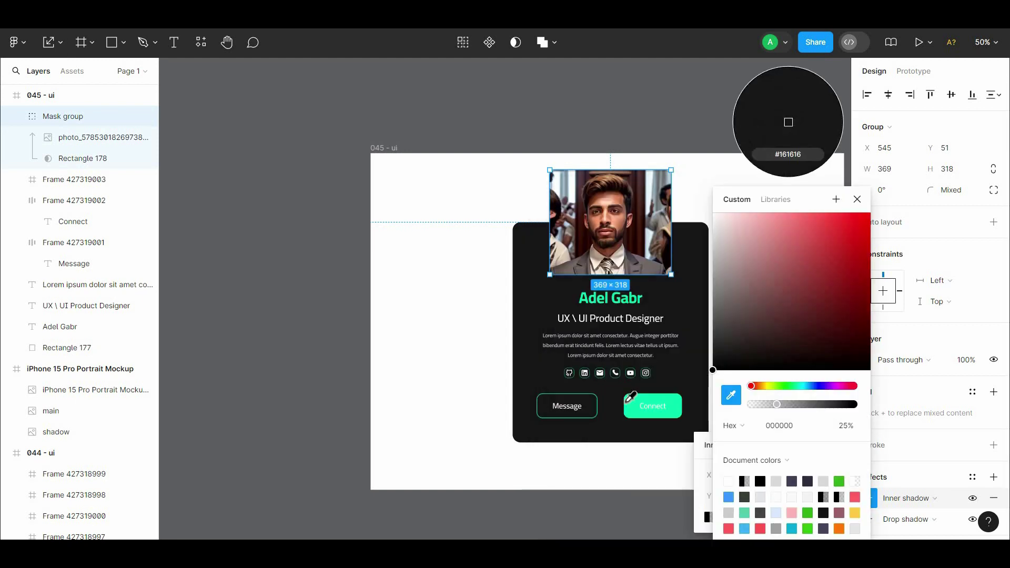
pyautogui.click(627, 399)
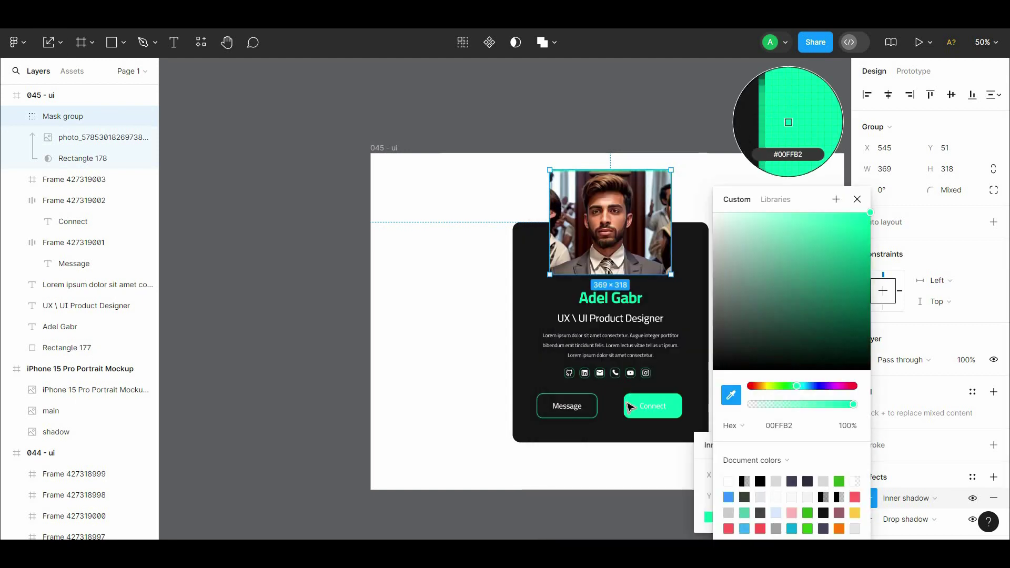
pyautogui.click(857, 200)
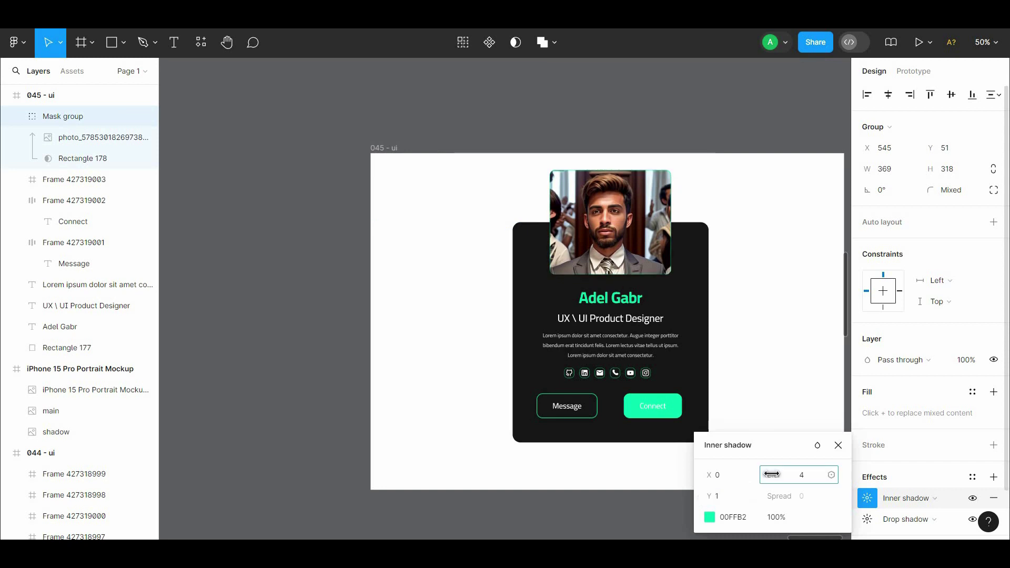
# Set the mask group's inner shadow blur to 34.2 with both X and Y offsets at 0
pyautogui.moveTo(983, 475); pyautogui.dragTo(183, 469)
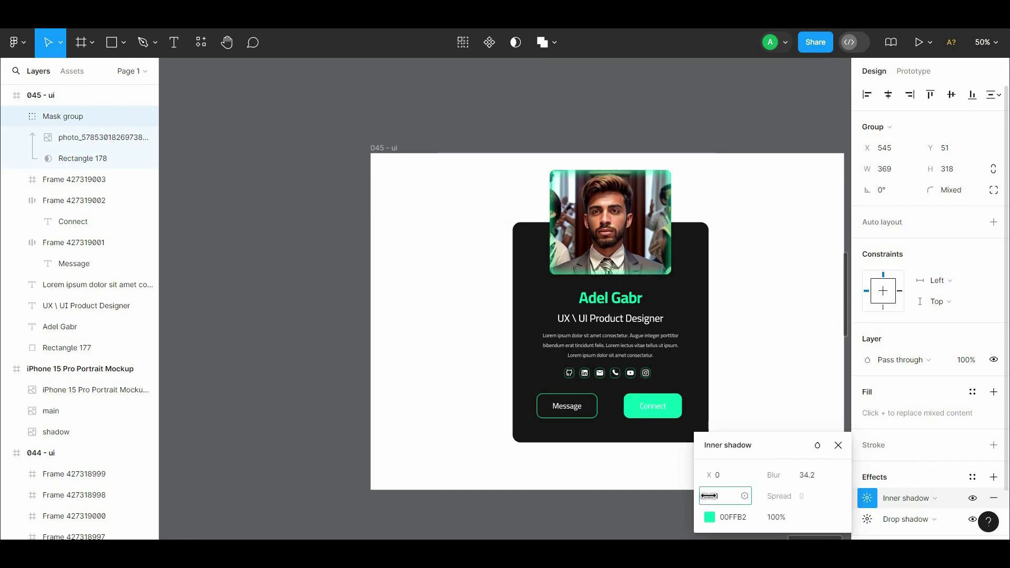
pyautogui.moveTo(702, 495); pyautogui.dragTo(713, 498)
pyautogui.click(718, 475)
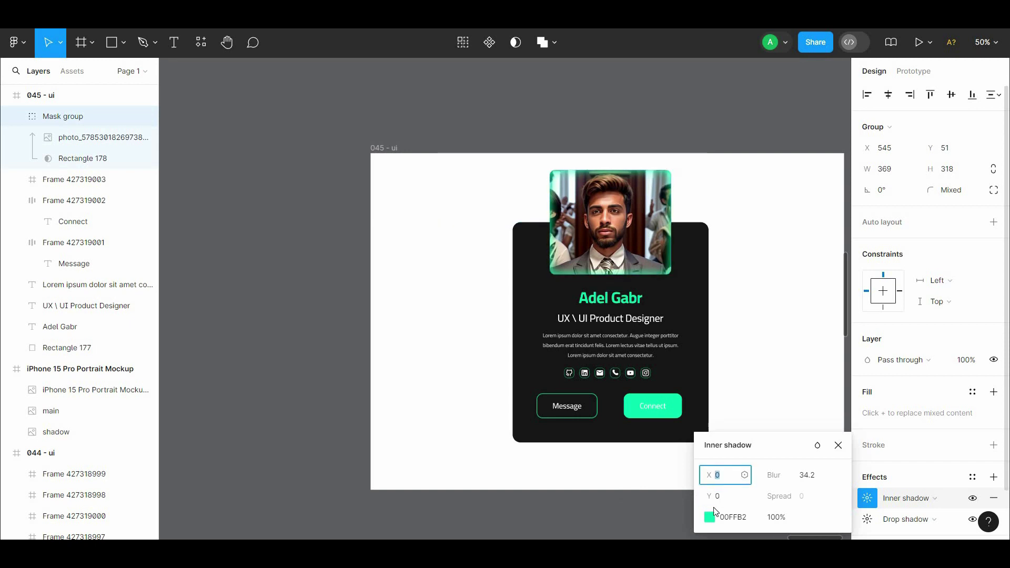
# Try an opacity of 46% for the mask group's inner shadow and undo the change
pyautogui.click(623, 396)
pyautogui.moveTo(608, 189); pyautogui.dragTo(818, 181)
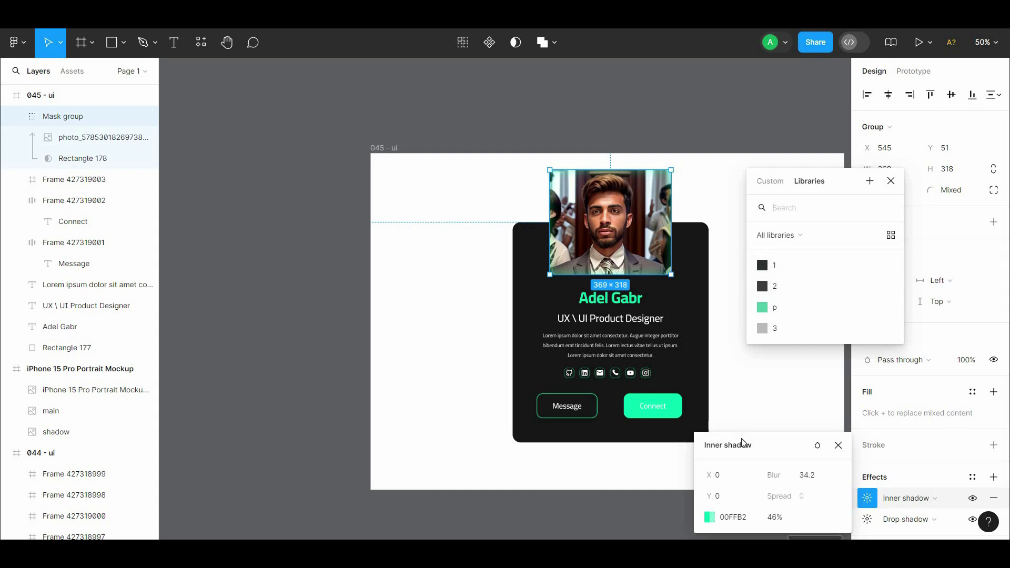
pyautogui.click(727, 350)
pyautogui.moveTo(727, 352); pyautogui.dragTo(717, 347)
pyautogui.hotkey('ctrl', 'z')
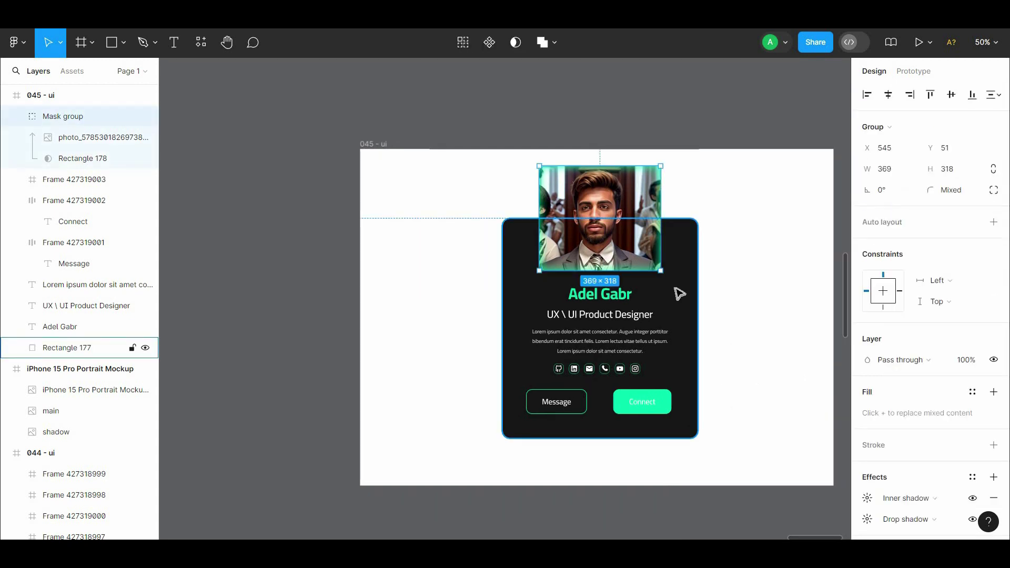
# Darken the mask group's inner shadow color to 000705 and reduce its opacity
pyautogui.scroll(-2, 972, 421)
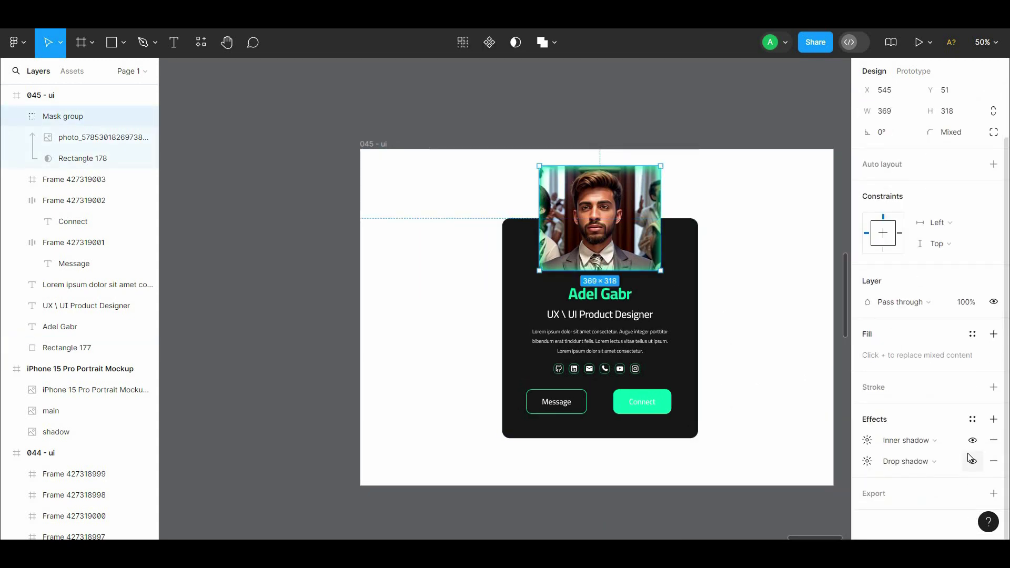
pyautogui.click(867, 441)
pyautogui.click(710, 514)
pyautogui.moveTo(672, 344); pyautogui.dragTo(694, 345)
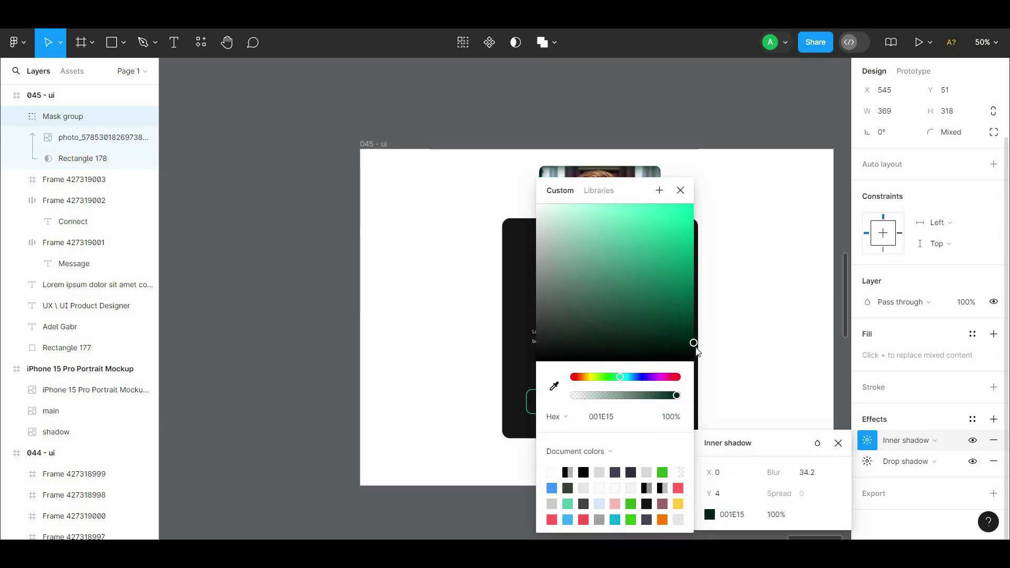
pyautogui.moveTo(676, 394); pyautogui.dragTo(621, 398)
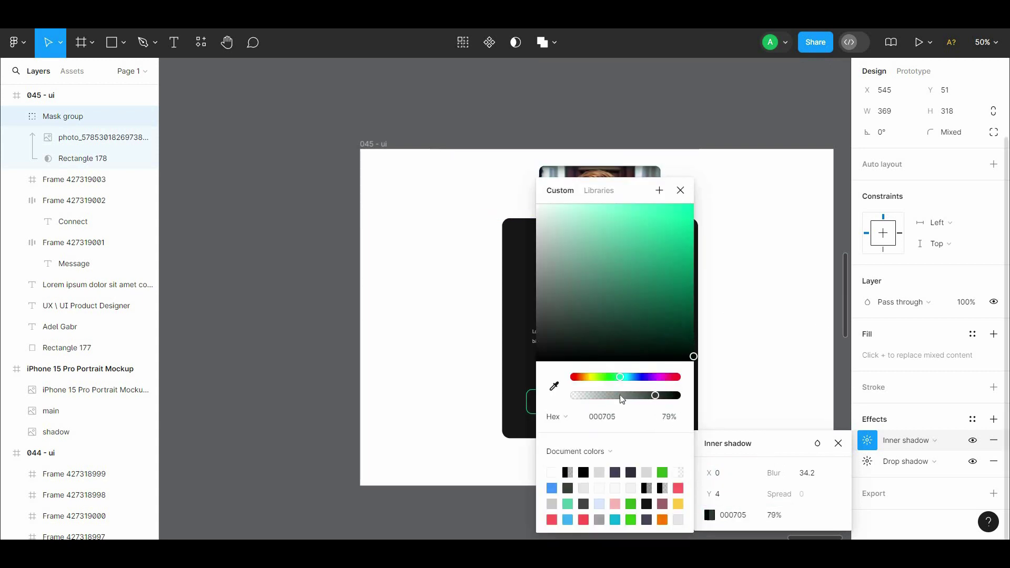
pyautogui.moveTo(630, 192); pyautogui.dragTo(843, 219)
pyautogui.click(754, 104)
# Set the mask group's drop shadow color to 00FFB2, sampled from the Connect button
pyautogui.click(614, 203)
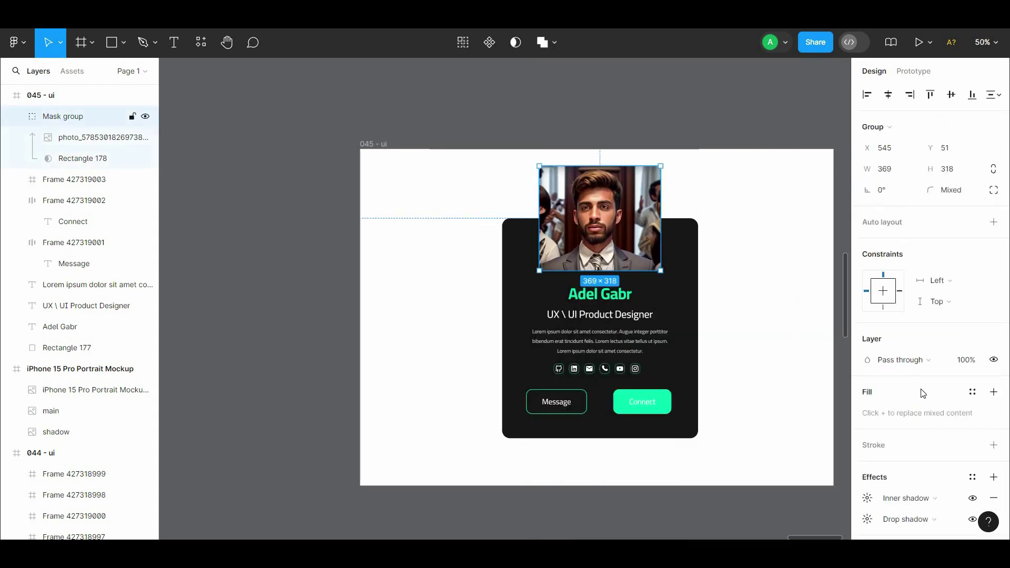
pyautogui.click(876, 522)
pyautogui.click(710, 484)
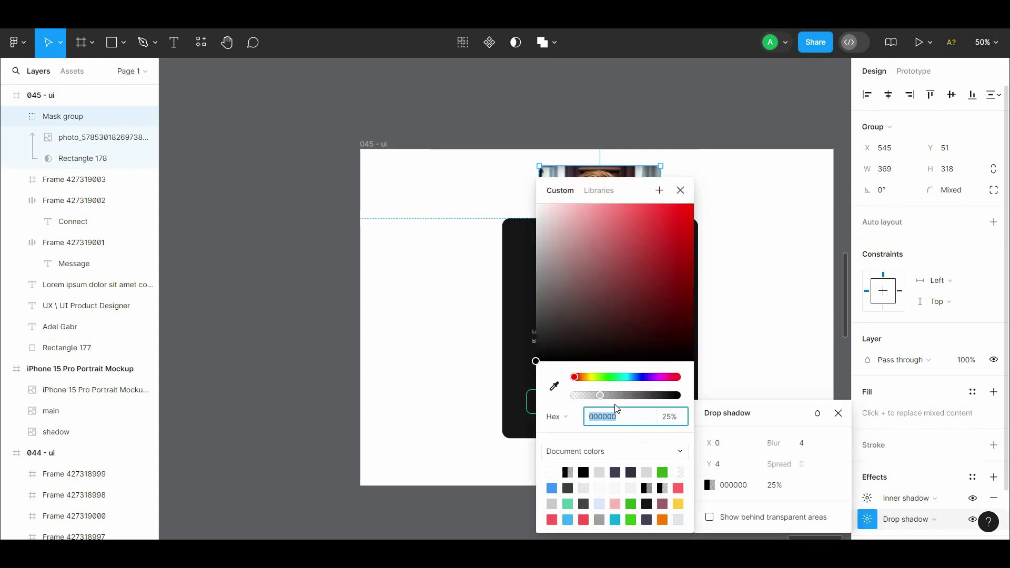
pyautogui.moveTo(628, 193); pyautogui.dragTo(849, 182)
pyautogui.click(774, 374)
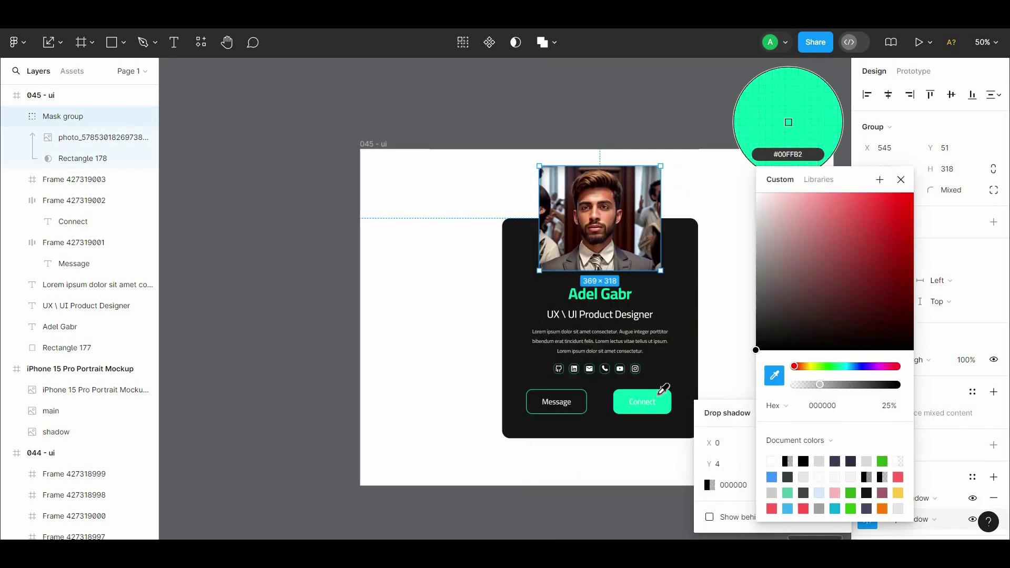
pyautogui.click(658, 394)
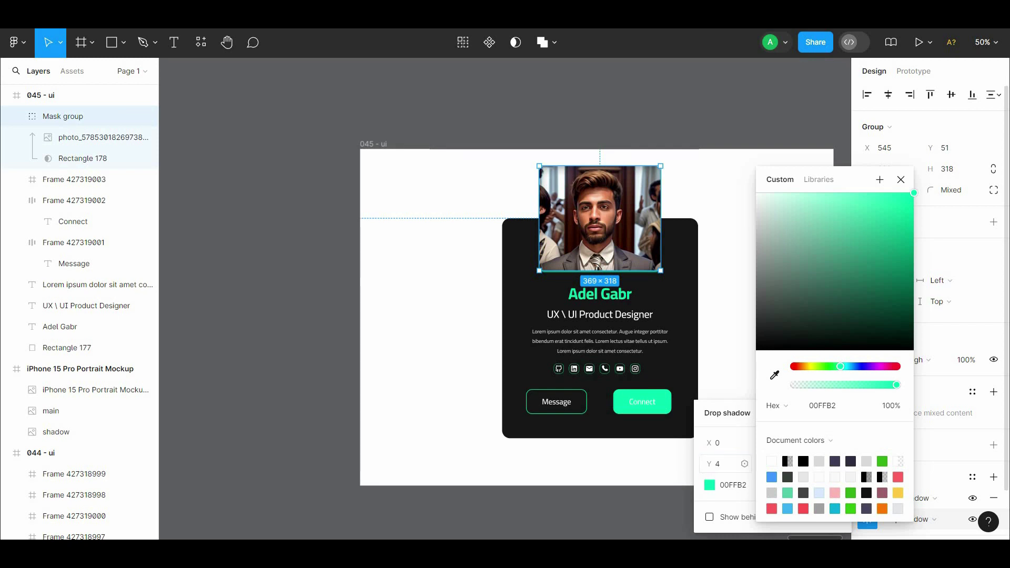
# Set the mask group's drop shadow Y offset to 0 and its blur to about 29.7
pyautogui.moveTo(709, 463); pyautogui.dragTo(705, 466)
pyautogui.write('0')
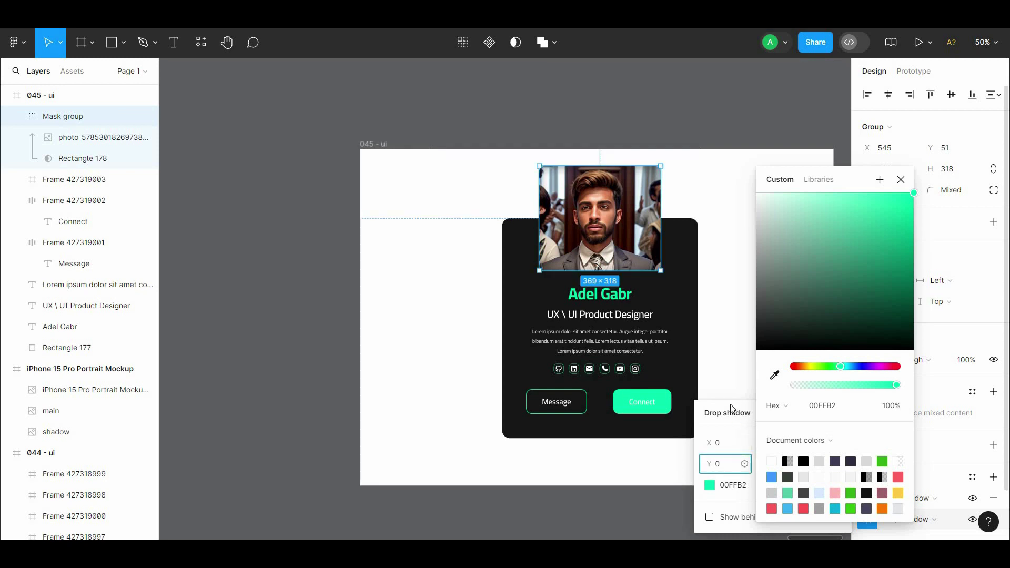
pyautogui.click(818, 179)
pyautogui.moveTo(761, 445); pyautogui.dragTo(118, 440)
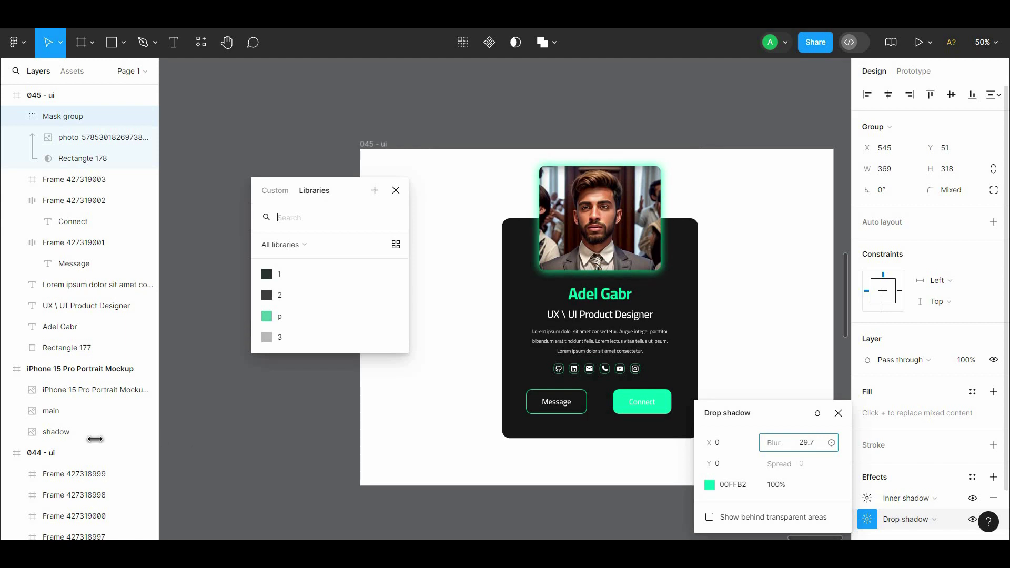
pyautogui.click(430, 140)
# Give the Message and Connect button labels a heavier font weight
pyautogui.moveTo(453, 198); pyautogui.dragTo(425, 179)
pyautogui.doubleClick(618, 386)
pyautogui.keyDown('shift'); pyautogui.click(525, 387); pyautogui.keyUp('shift')
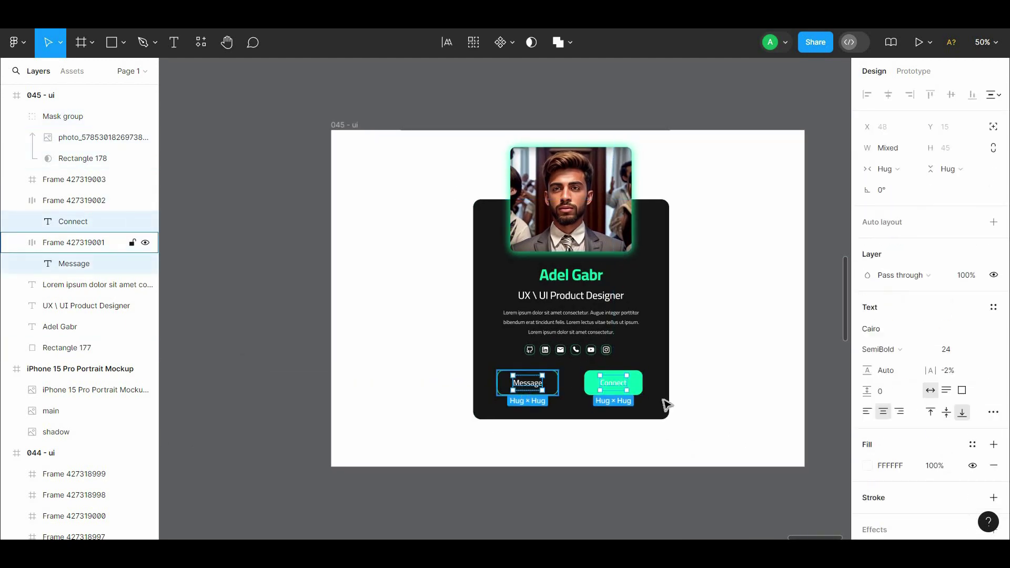
pyautogui.click(878, 350)
pyautogui.click(879, 364)
pyautogui.click(721, 318)
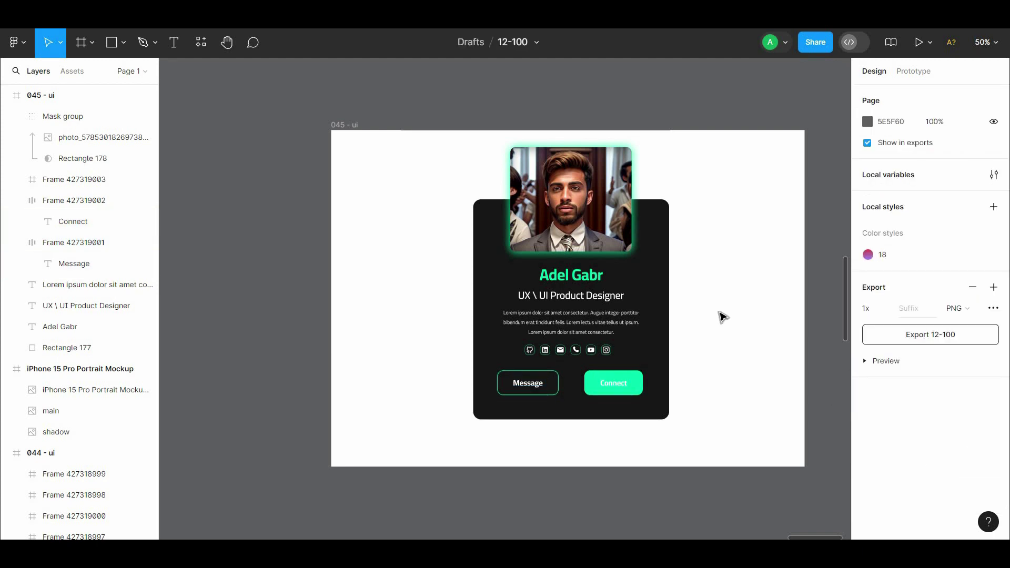
# Try a horizontal and vertical padding of 8 on all six contact icon frames
pyautogui.scroll(1, 705, 305)
pyautogui.doubleClick(617, 372)
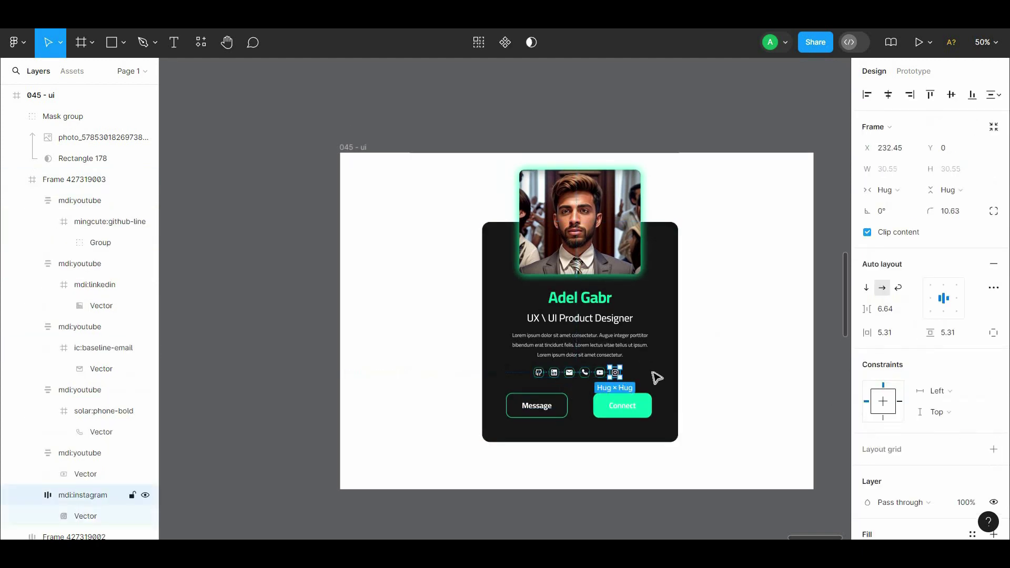
pyautogui.click(652, 372)
pyautogui.click(611, 376)
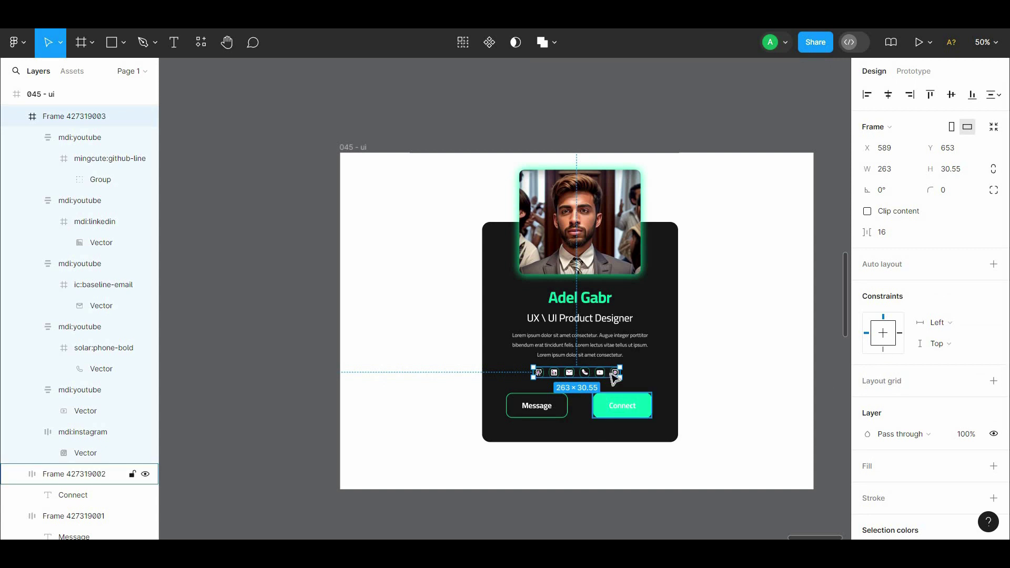
pyautogui.click(604, 374)
pyautogui.keyDown('shift'); pyautogui.click(622, 374); pyautogui.keyUp('shift')
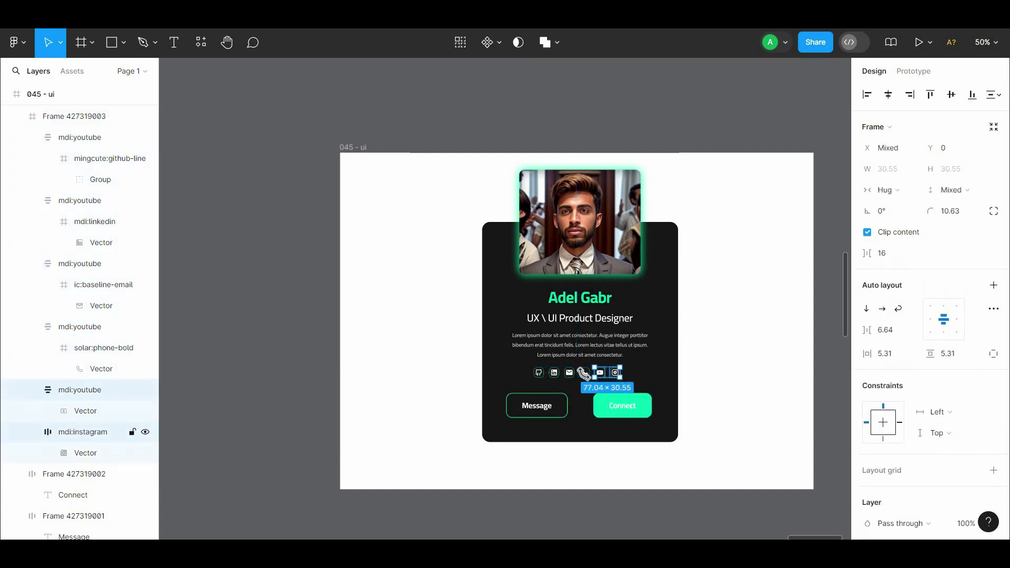
pyautogui.keyDown('shift'); pyautogui.click(583, 372); pyautogui.keyUp('shift')
pyautogui.keyDown('shift'); pyautogui.click(569, 372); pyautogui.keyUp('shift')
pyautogui.keyDown('shift'); pyautogui.click(554, 373); pyautogui.keyUp('shift')
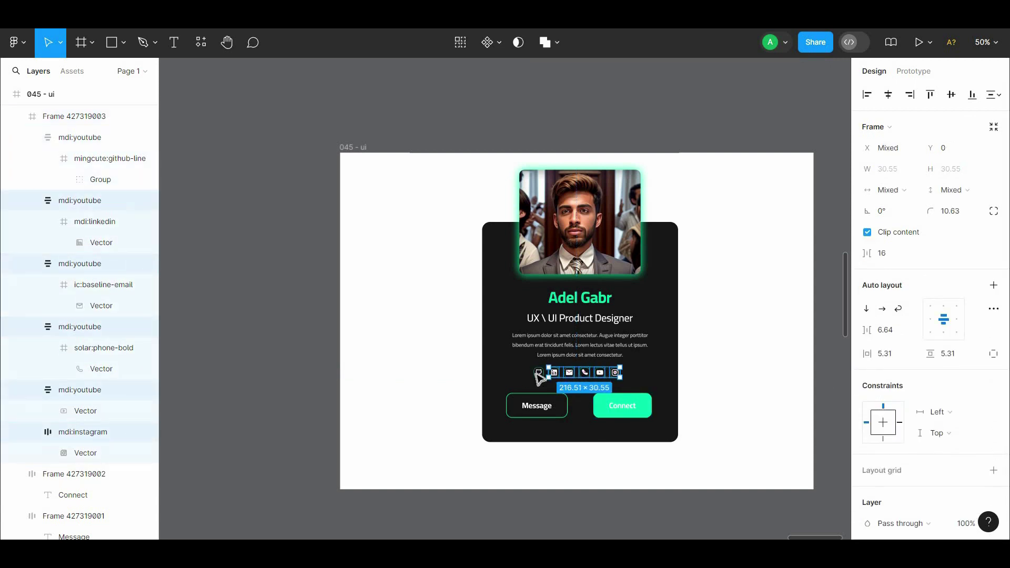
pyautogui.keyDown('shift'); pyautogui.click(538, 372); pyautogui.keyUp('shift')
pyautogui.click(904, 355)
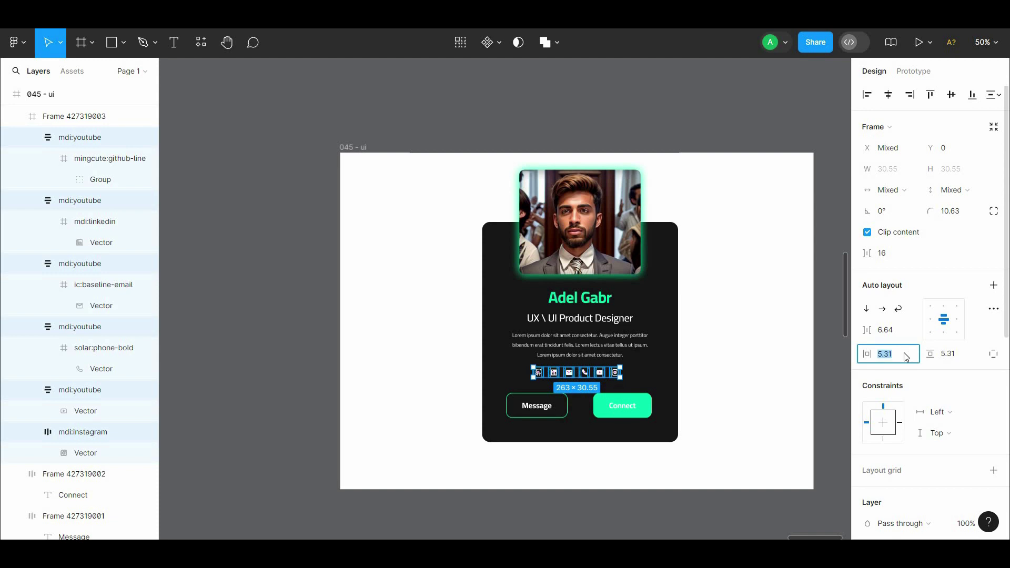
pyautogui.write('8')
pyautogui.click(956, 354)
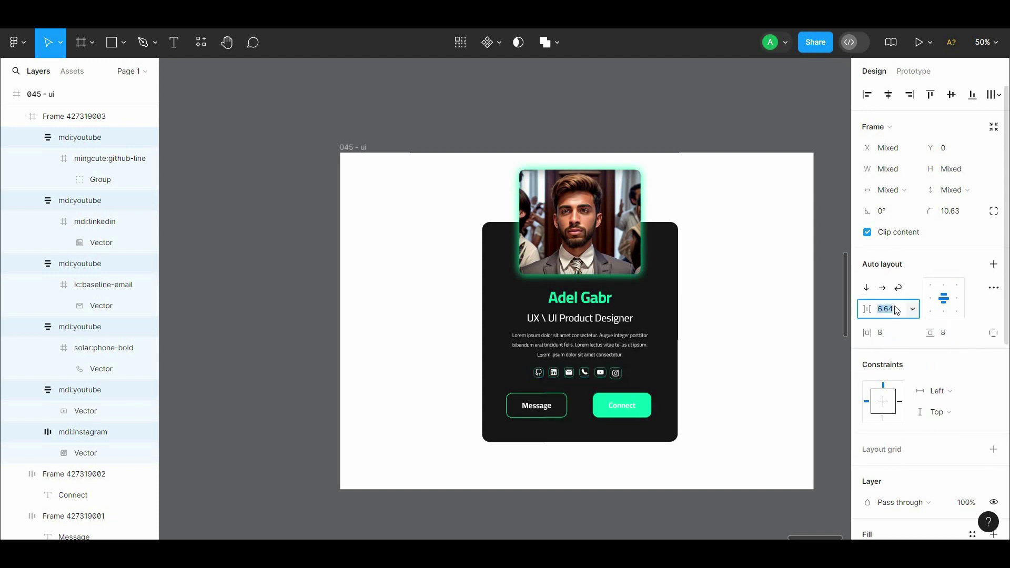
pyautogui.click(835, 313)
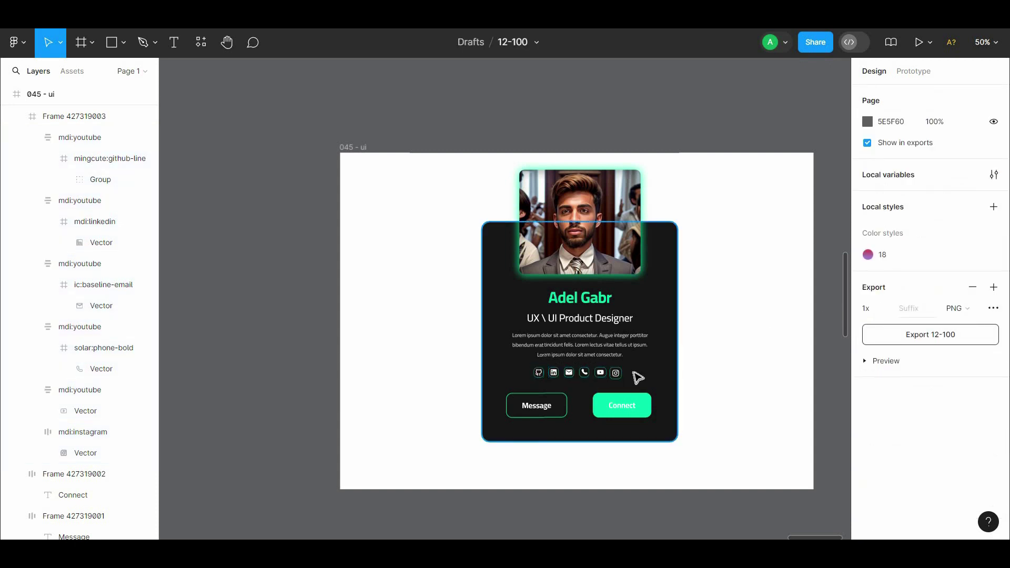
# Set the Instagram icon frame's height to 31 as a trial, and undo the resizing and padding changes on the icon row
pyautogui.scroll(5, 639, 377)
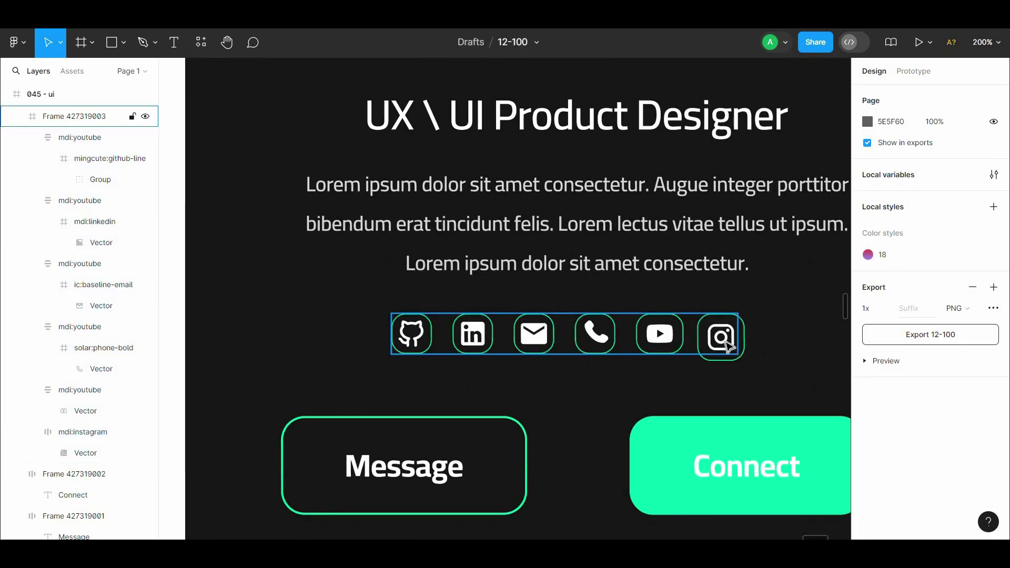
pyautogui.click(728, 347)
pyautogui.click(728, 347)
pyautogui.press('Escape')
pyautogui.press('Escape')
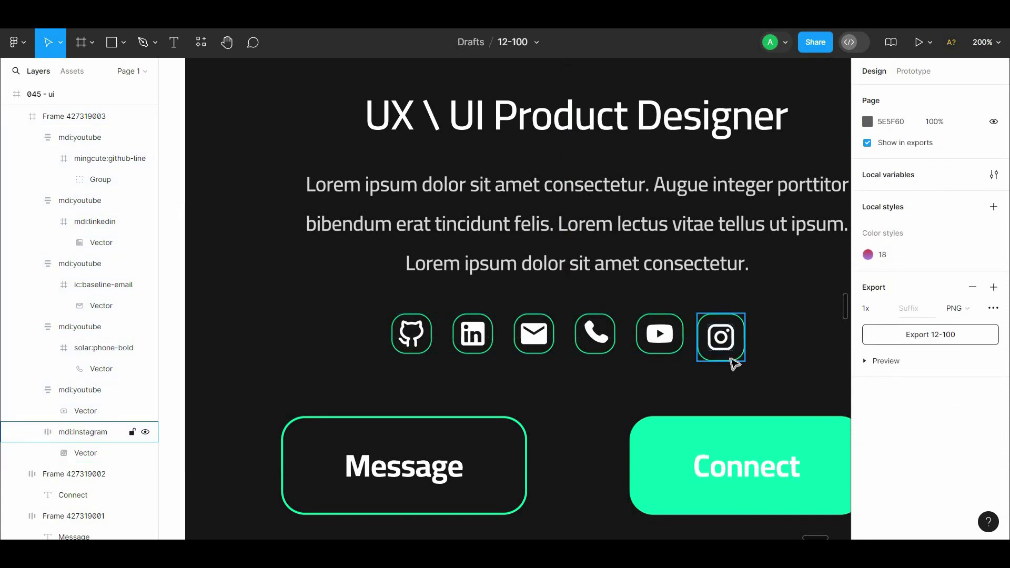
pyautogui.click(734, 361)
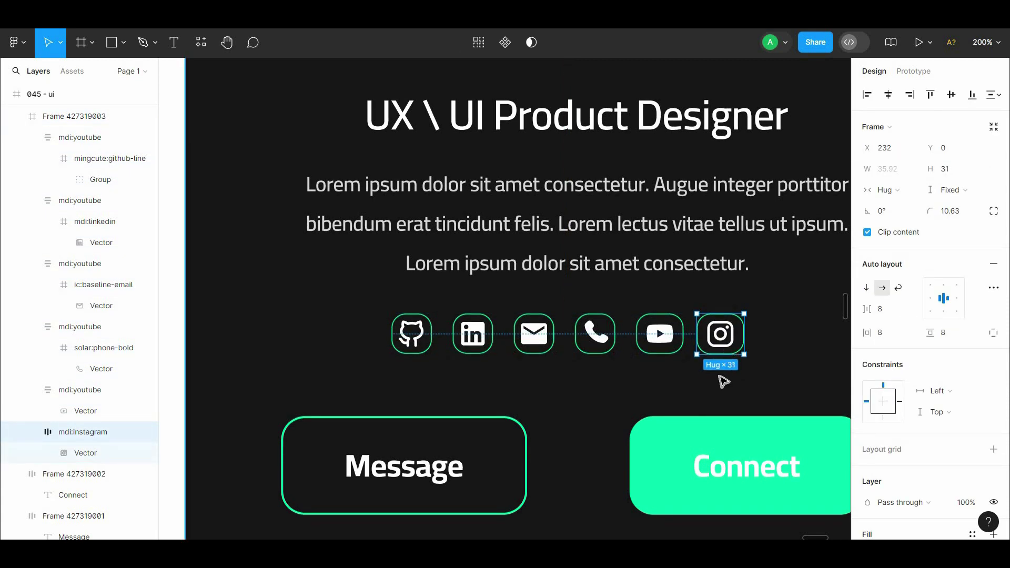
pyautogui.hotkey('ctrl', 'a')
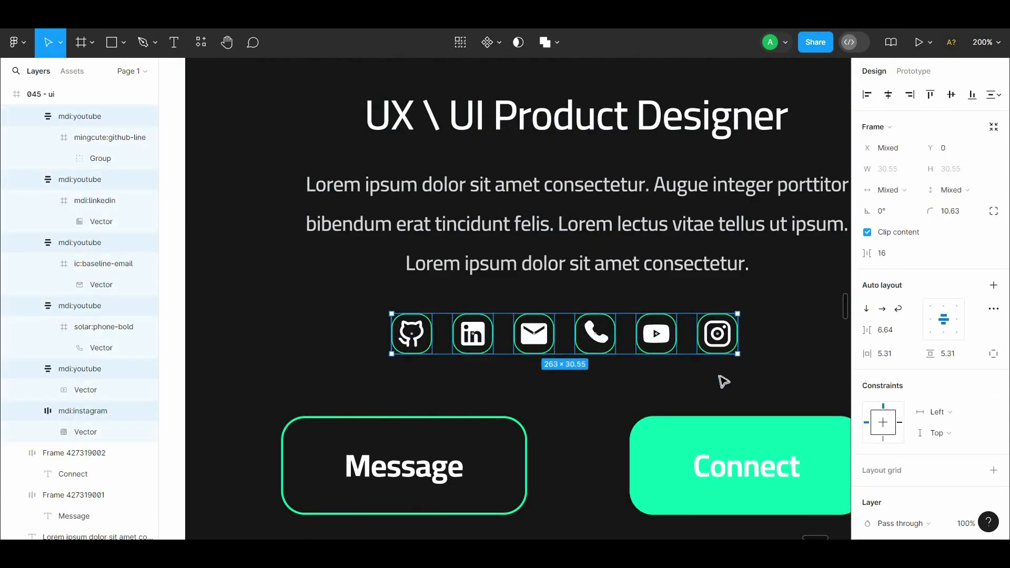
pyautogui.doubleClick(723, 381)
pyautogui.hotkey('ctrl', '-')
pyautogui.hotkey('ctrl', '-')
pyautogui.press('Escape')
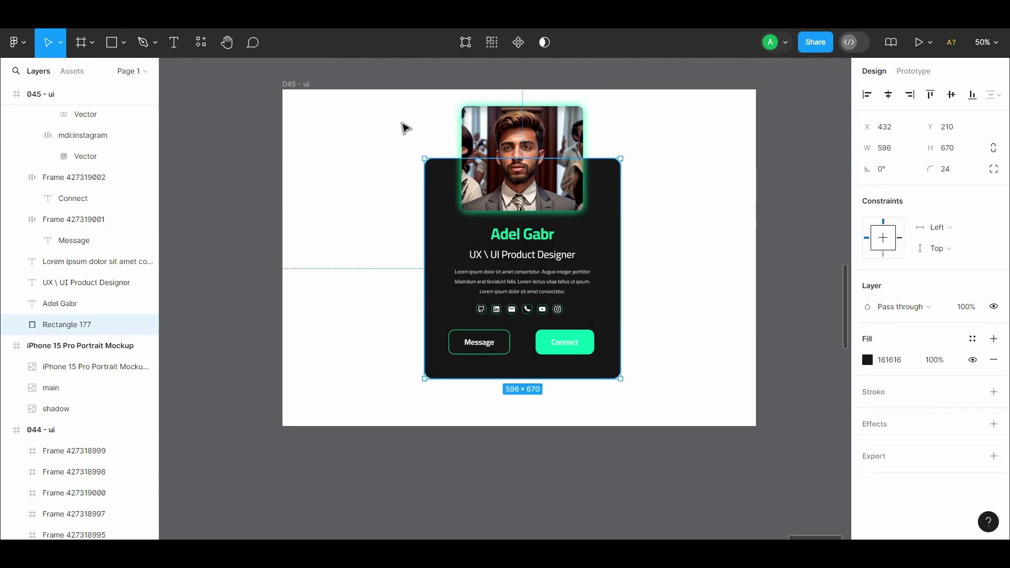
pyautogui.press('Escape')
pyautogui.scroll(2, 389, 173)
pyautogui.hscroll(2, 389, 174)
pyautogui.click(427, 200)
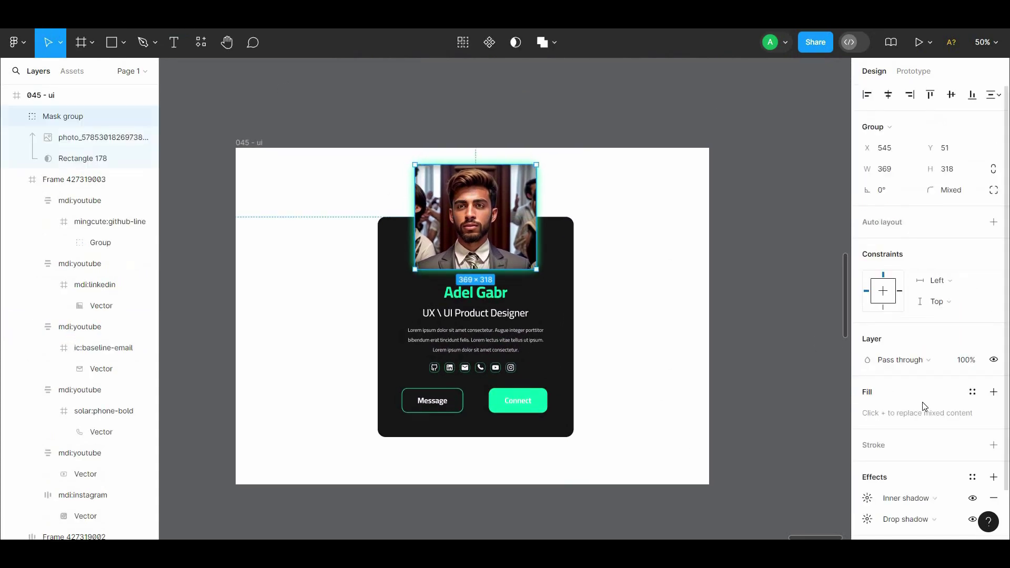
pyautogui.click(757, 394)
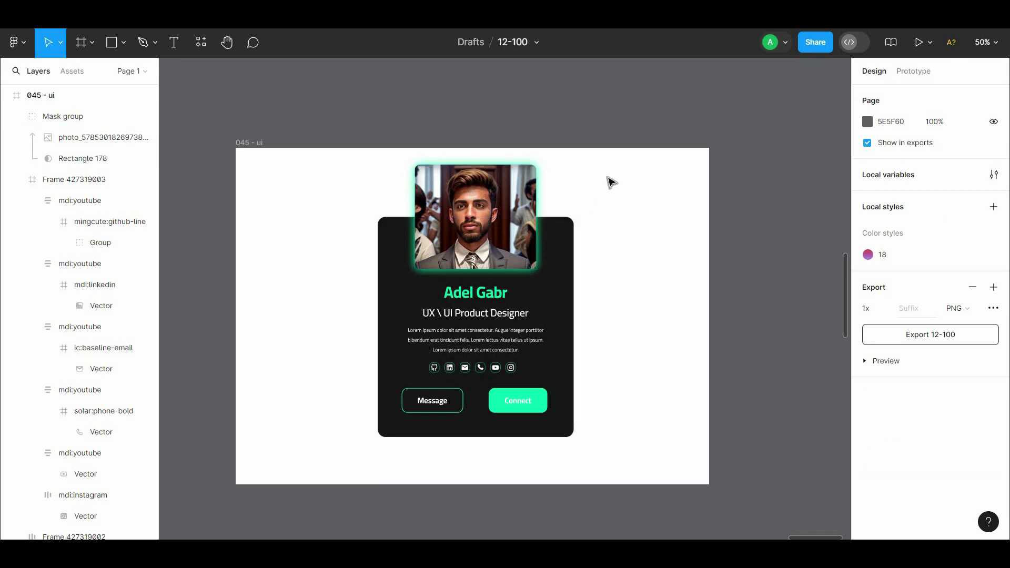
# Wrap the dark card rectangle with its texts, contact icons and buttons in a single frame, leaving out the photo
pyautogui.moveTo(608, 179); pyautogui.dragTo(389, 450)
pyautogui.moveTo(619, 292); pyautogui.dragTo(334, 449)
pyautogui.rightClick(436, 379)
pyautogui.click(613, 293)
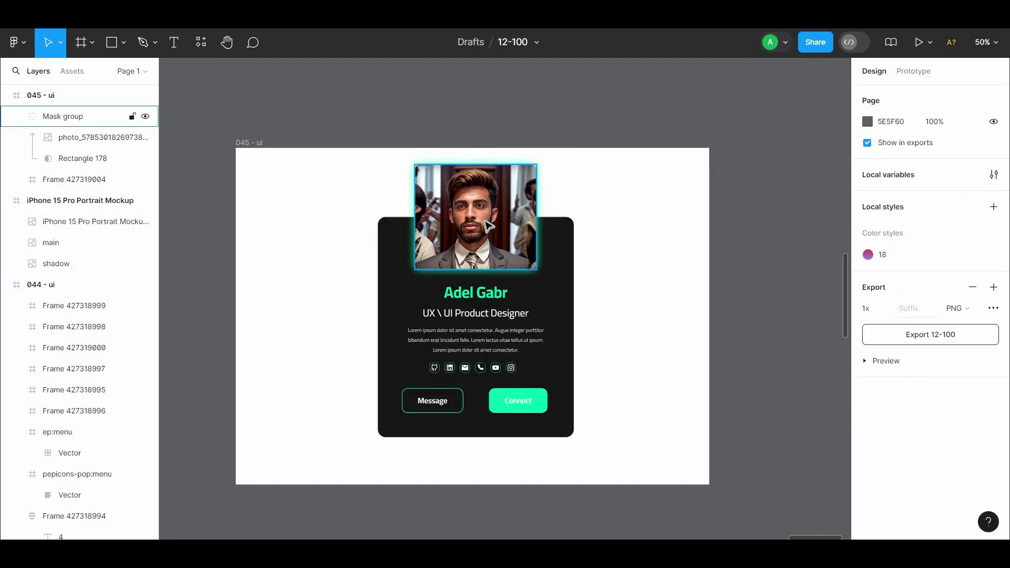
# Wrap the photo's mask group in its own frame
pyautogui.rightClick(492, 224)
pyautogui.click(526, 301)
pyautogui.click(593, 242)
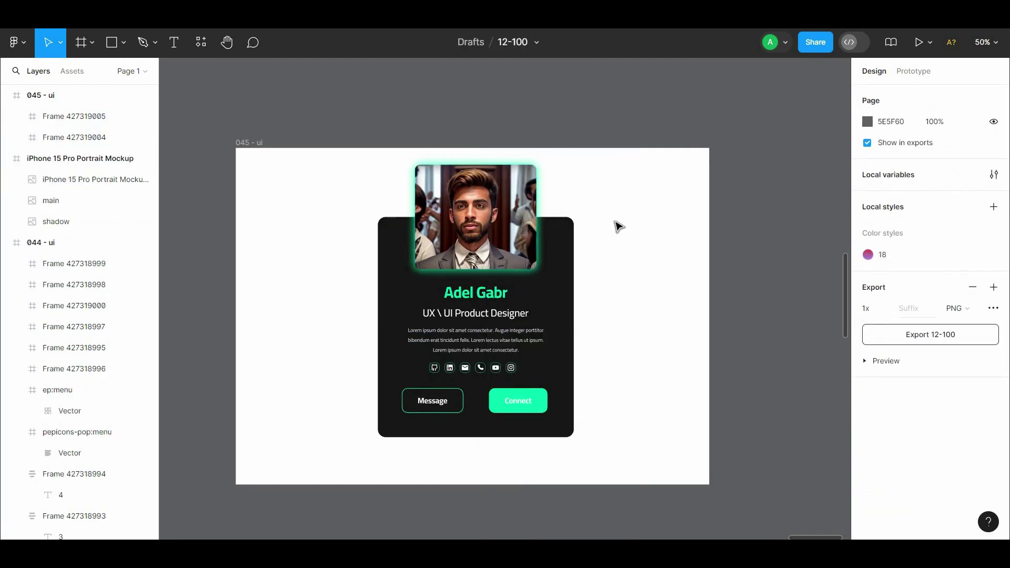
# Duplicate the photo frame beside the card and delete the photo from the copy's mask group
pyautogui.keyDown('alt'); pyautogui.moveTo(497, 220); pyautogui.dragTo(670, 220); pyautogui.keyUp('alt')
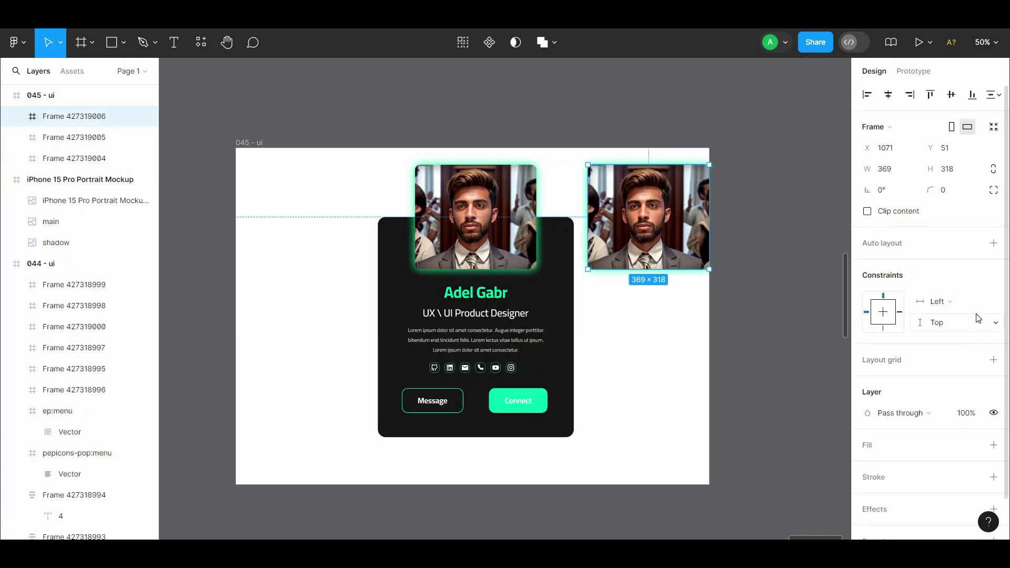
pyautogui.click(995, 445)
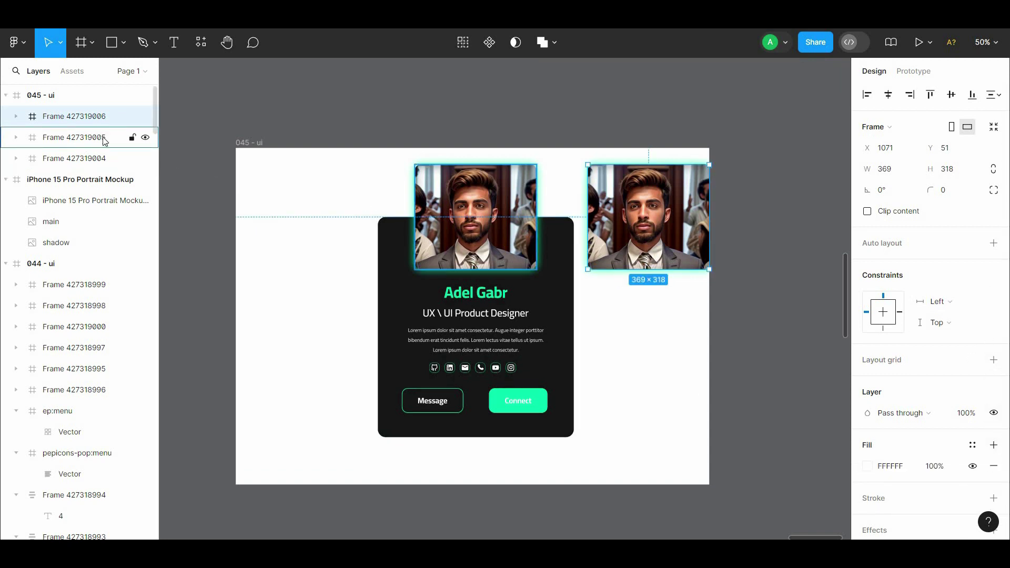
pyautogui.doubleClick(664, 233)
pyautogui.click(113, 159)
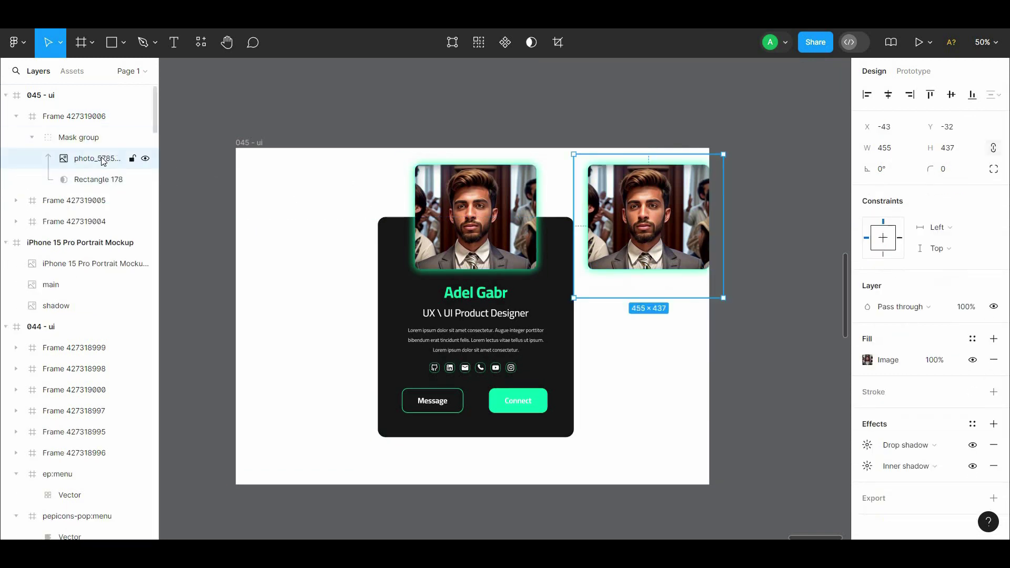
pyautogui.press('Delete')
pyautogui.click(86, 166)
pyautogui.doubleClick(86, 166)
pyautogui.press('BackSpace')
pyautogui.press('Escape')
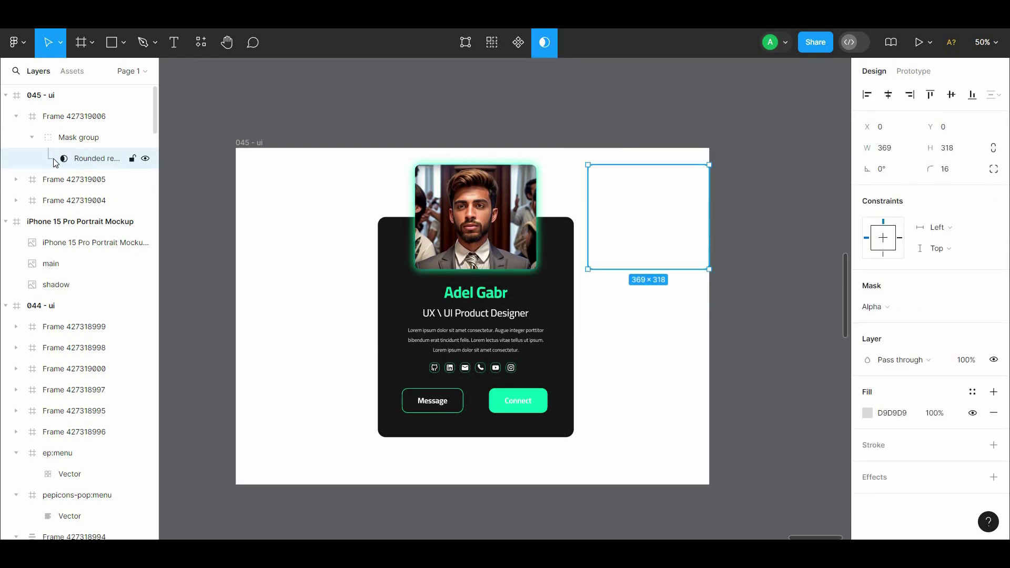
# Hide the rounded mask shape left inside the duplicated frame
pyautogui.rightClick(53, 159)
pyautogui.moveTo(111, 405)
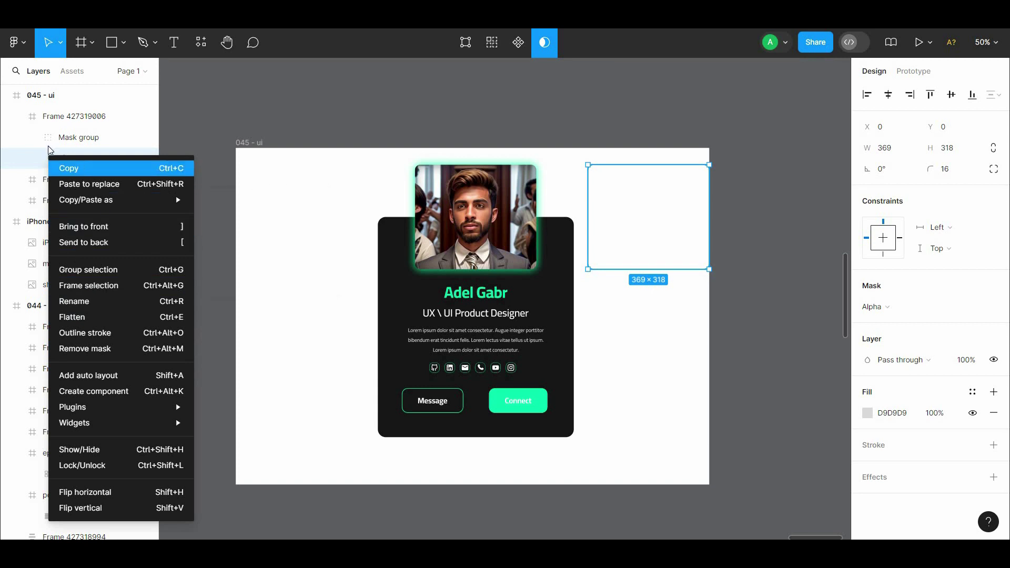
pyautogui.click(46, 159)
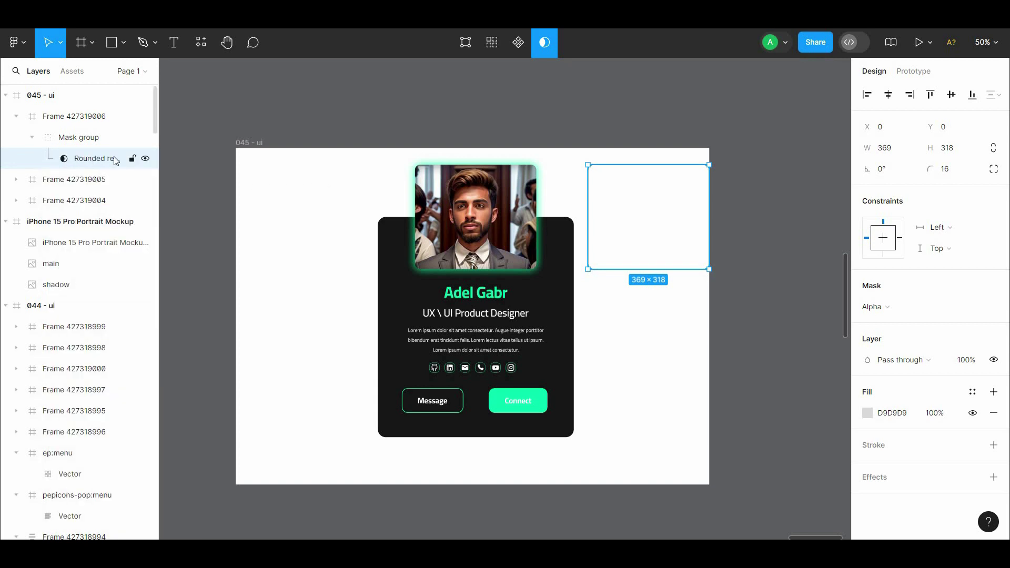
pyautogui.click(145, 158)
# Fill the duplicated frame with 161616, sampled from the card background
pyautogui.click(62, 124)
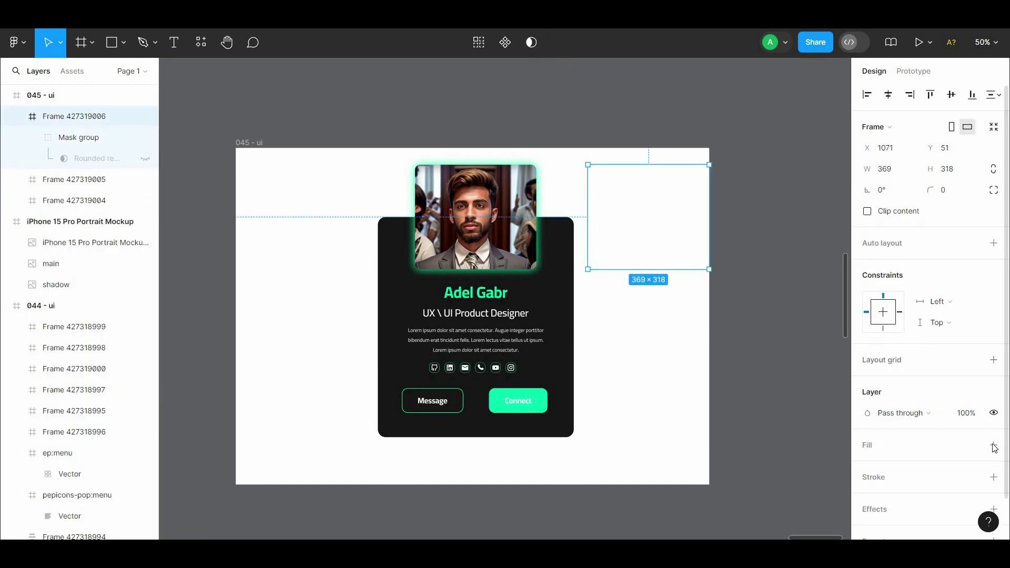
pyautogui.click(868, 469)
pyautogui.click(747, 355)
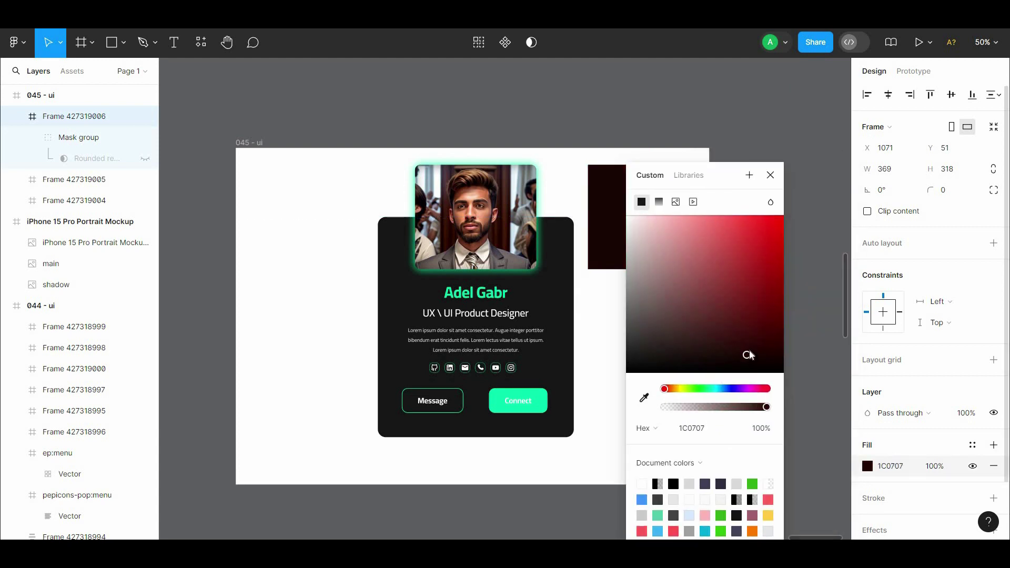
pyautogui.moveTo(770, 182); pyautogui.dragTo(837, 185)
pyautogui.click(709, 401)
pyautogui.click(546, 367)
pyautogui.click(608, 367)
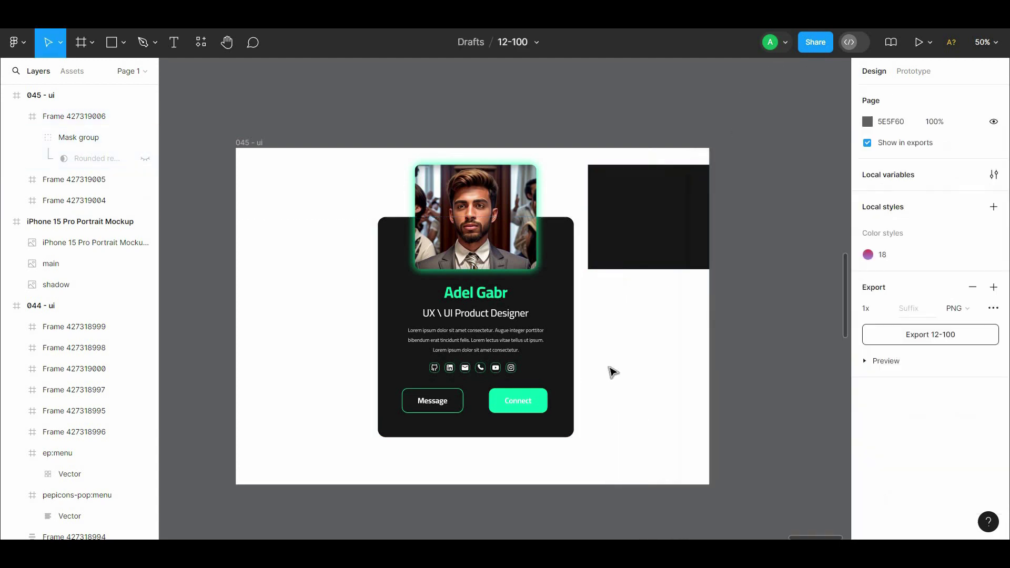
# Set the dark duplicated frame's corner radius to 16
pyautogui.click(631, 265)
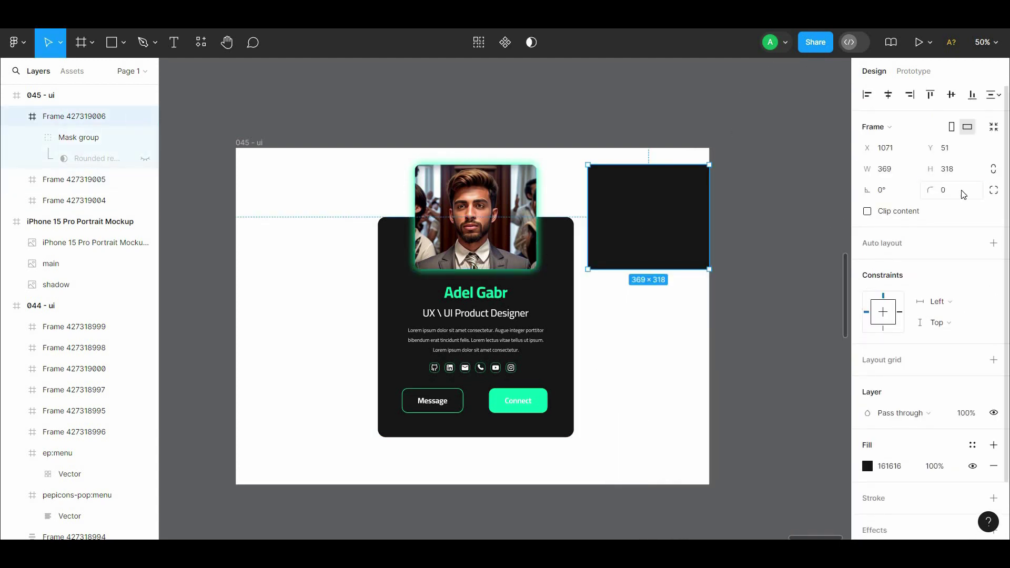
pyautogui.write('16')
pyautogui.click(811, 209)
# Move the dark rounded frame out of 045 - ui to the empty canvas just above the photo
pyautogui.moveTo(684, 202); pyautogui.dragTo(444, 110)
pyautogui.moveTo(484, 114); pyautogui.dragTo(538, 193)
pyautogui.moveTo(495, 174); pyautogui.dragTo(483, 170)
# Search the plugins for Qr and run the QR Code Generator by Community
pyautogui.rightClick(286, 97)
pyautogui.moveTo(373, 209)
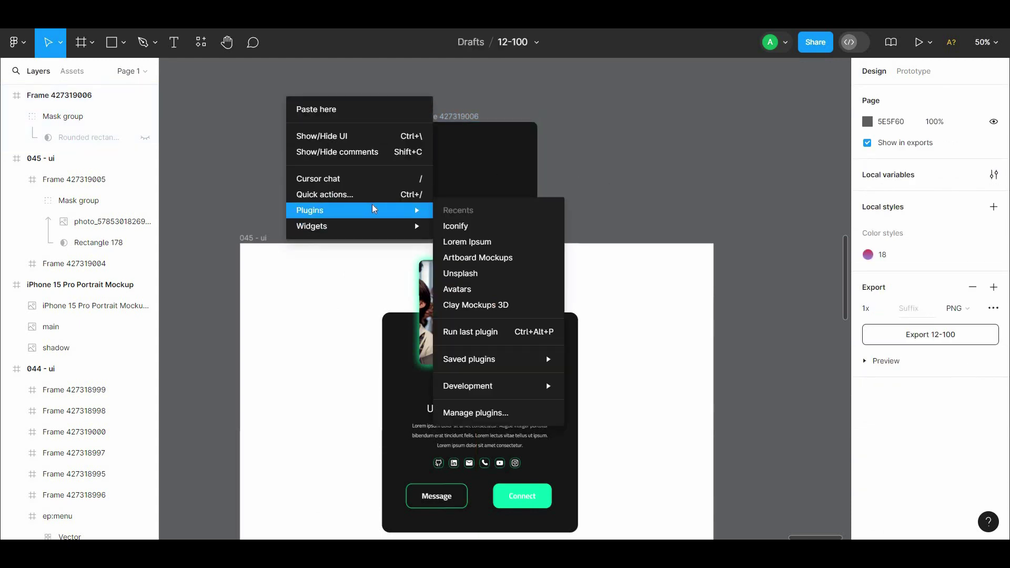
pyautogui.click(487, 412)
pyautogui.write('ضق')
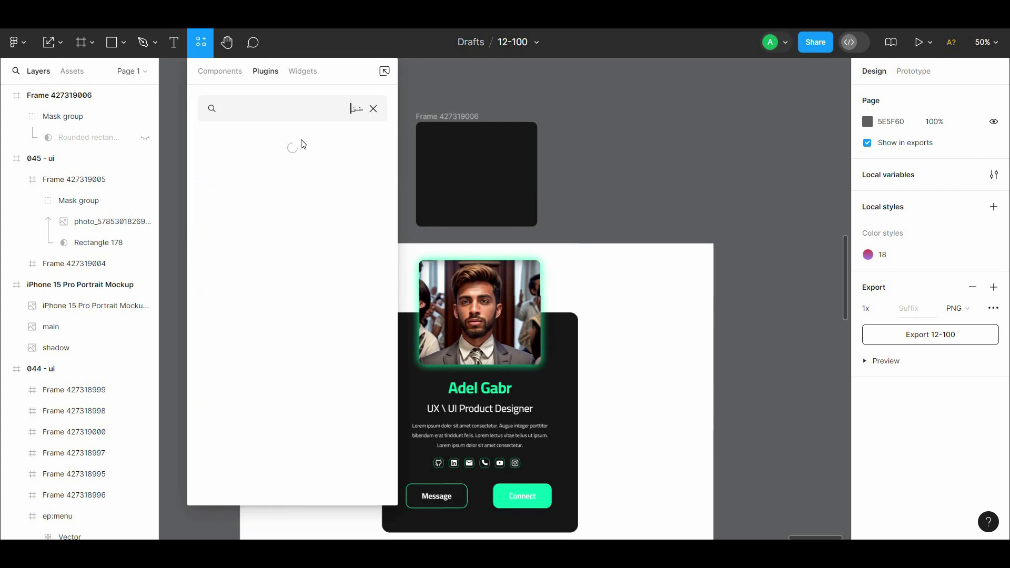
pyautogui.press('BackSpace')
pyautogui.press('BackSpace')
pyautogui.write('Qr')
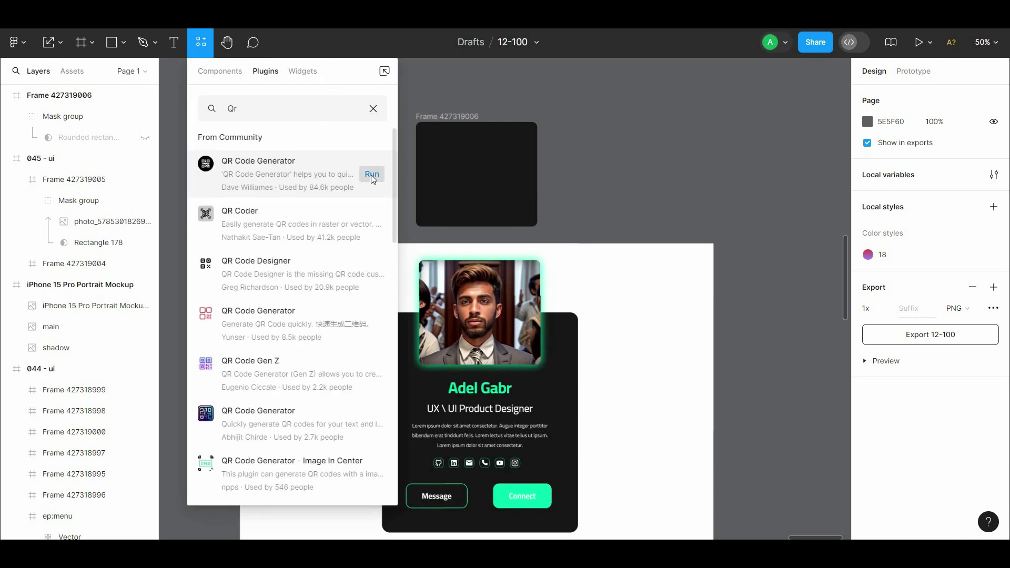
pyautogui.click(371, 175)
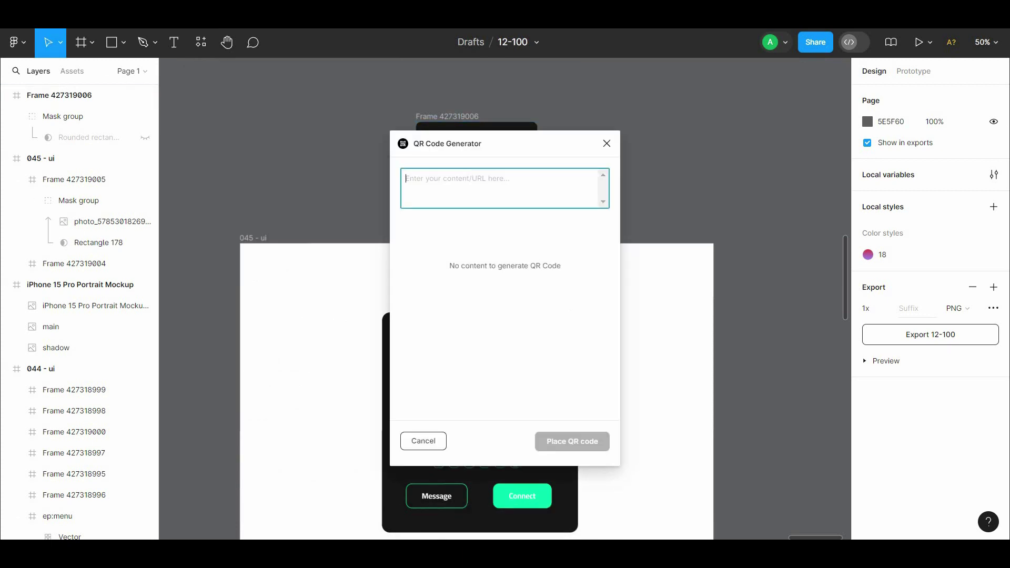
# Generate a QR code from the YouTube channel's videos URL and center it inside the dark frame
pyautogui.write('https://www.youtube.com/@Adel_Gabr/videos')
pyautogui.click(736, 242)
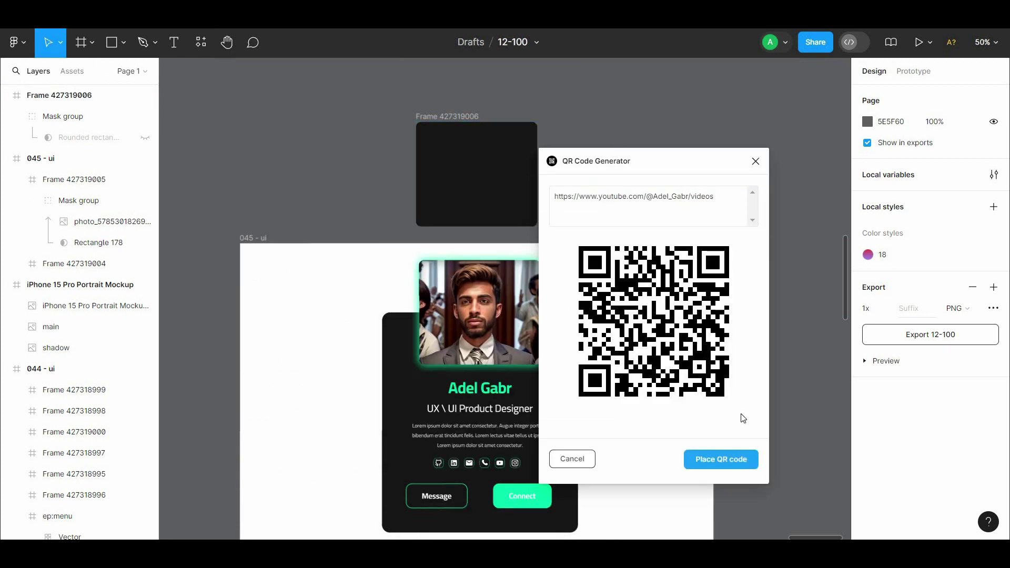
pyautogui.click(735, 463)
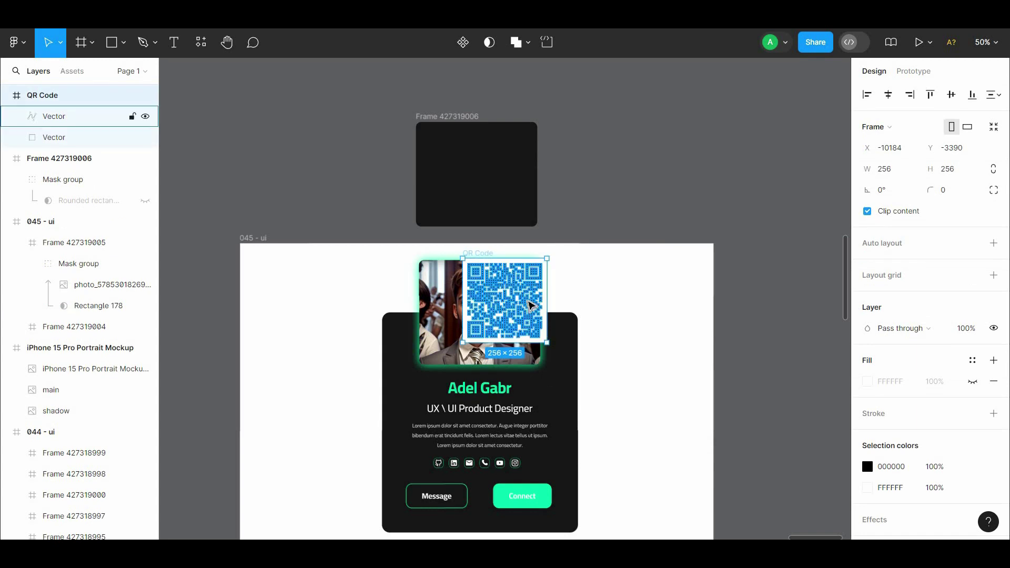
pyautogui.moveTo(511, 310); pyautogui.dragTo(501, 188)
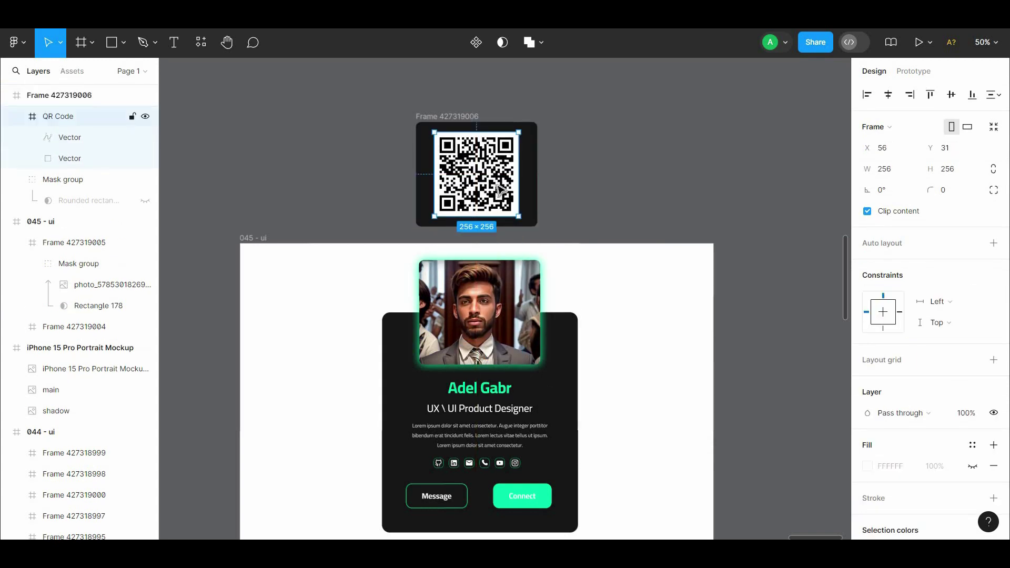
pyautogui.click(576, 167)
# Round the corners of the QR Code frame
pyautogui.scroll(-1, 563, 160)
pyautogui.click(503, 154)
pyautogui.moveTo(926, 192)
pyautogui.mouseDown()
pyautogui.moveTo(196, 184)
pyautogui.moveTo(917, 196)
pyautogui.mouseUp()
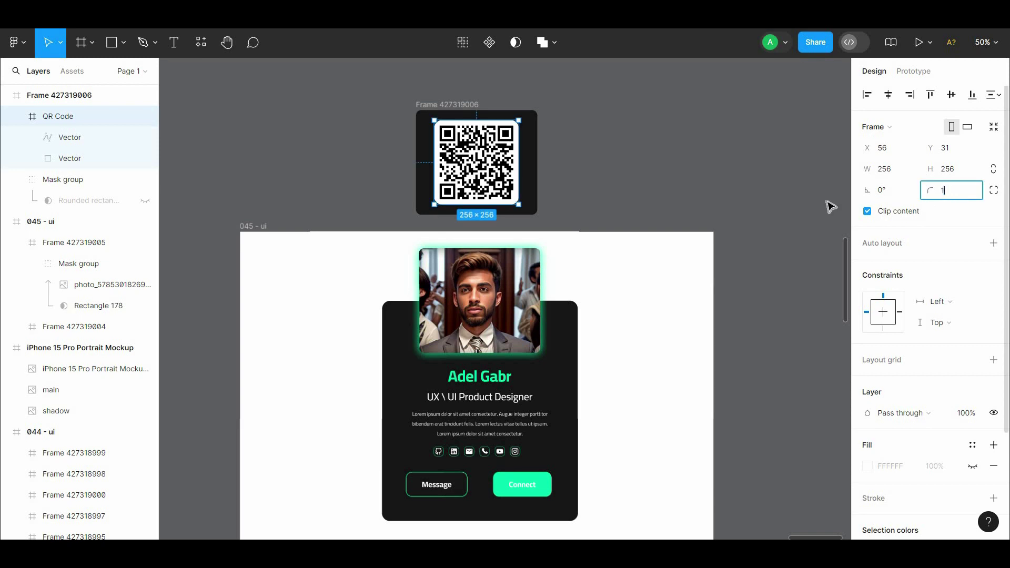
pyautogui.click(703, 198)
pyautogui.scroll(-1, 696, 201)
pyautogui.scroll(1, 696, 200)
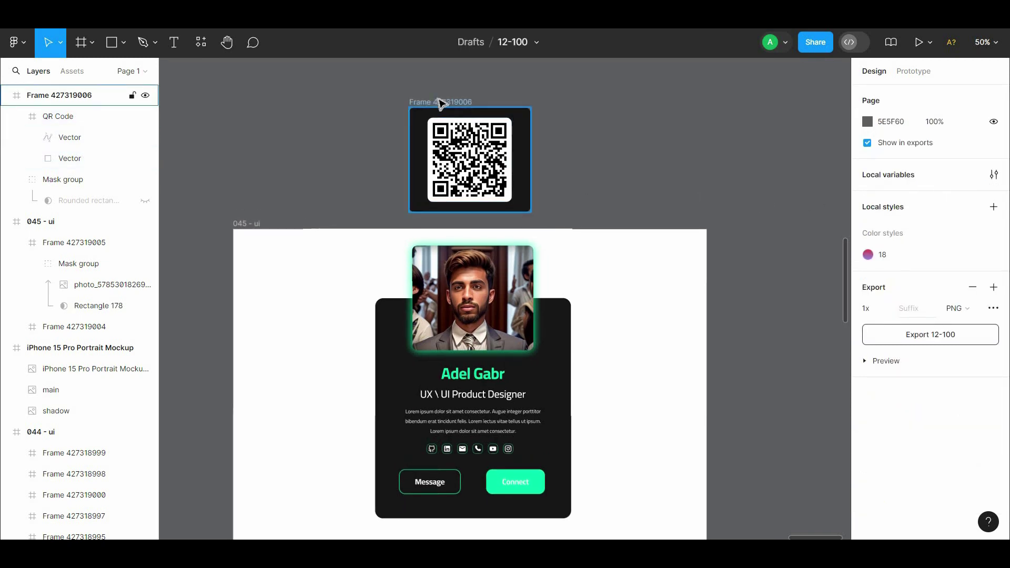
# Try a green 00FFB2 inner shadow on the dark frame that holds the QR code
pyautogui.click(441, 103)
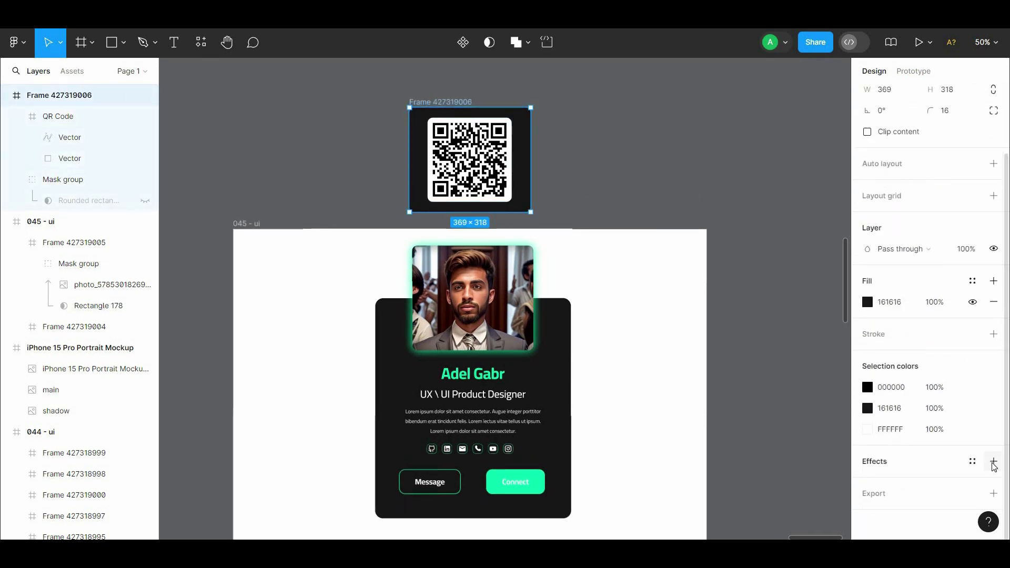
pyautogui.click(993, 462)
pyautogui.click(913, 484)
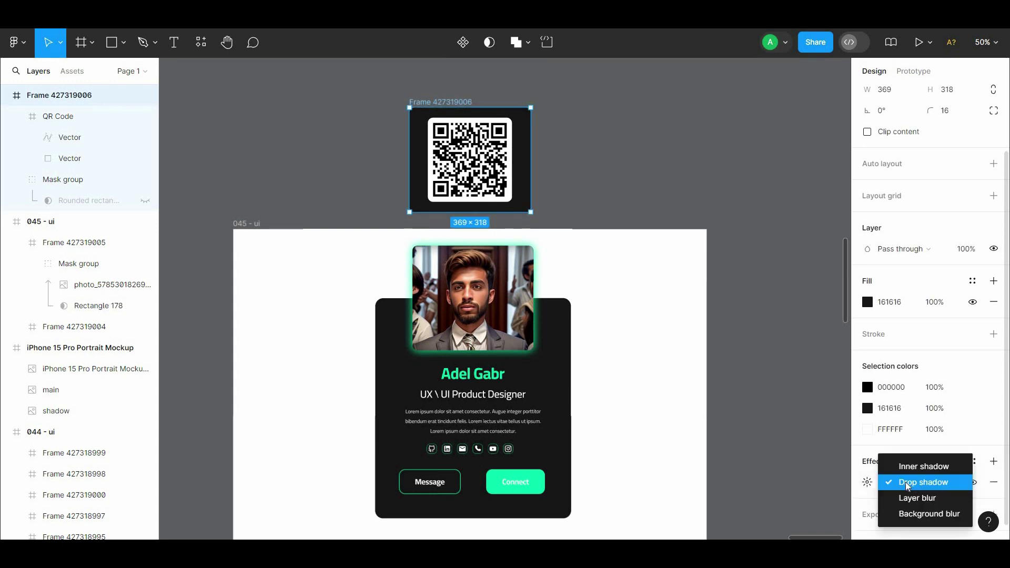
pyautogui.click(867, 484)
pyautogui.click(867, 484)
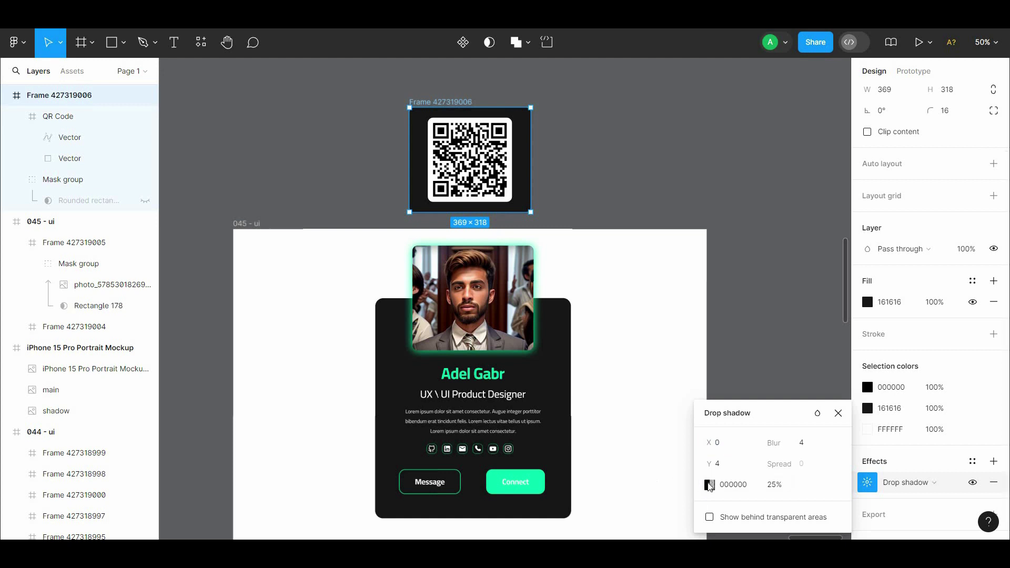
pyautogui.click(709, 485)
pyautogui.click(554, 386)
pyautogui.click(506, 472)
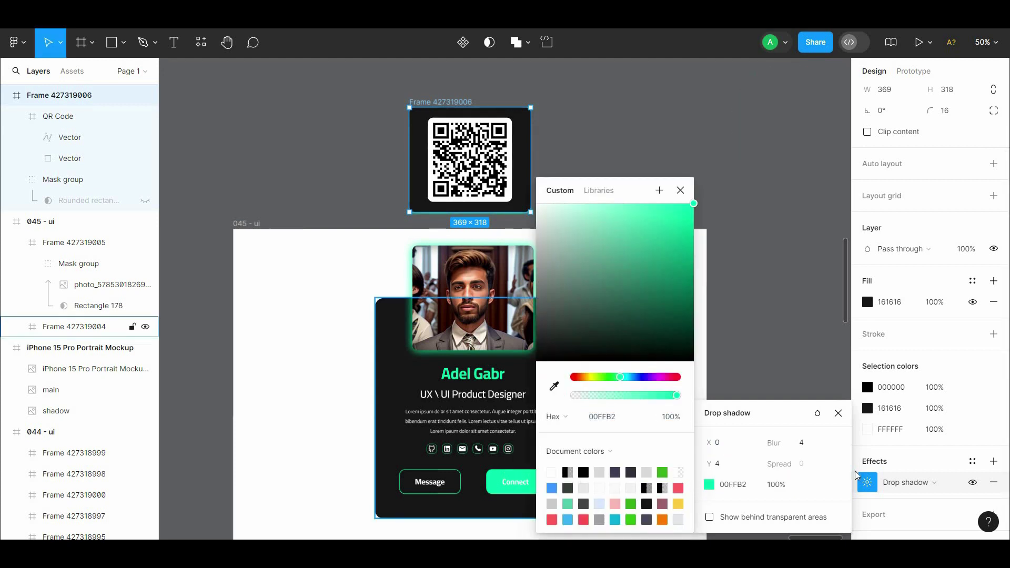
pyautogui.click(913, 482)
pyautogui.click(924, 466)
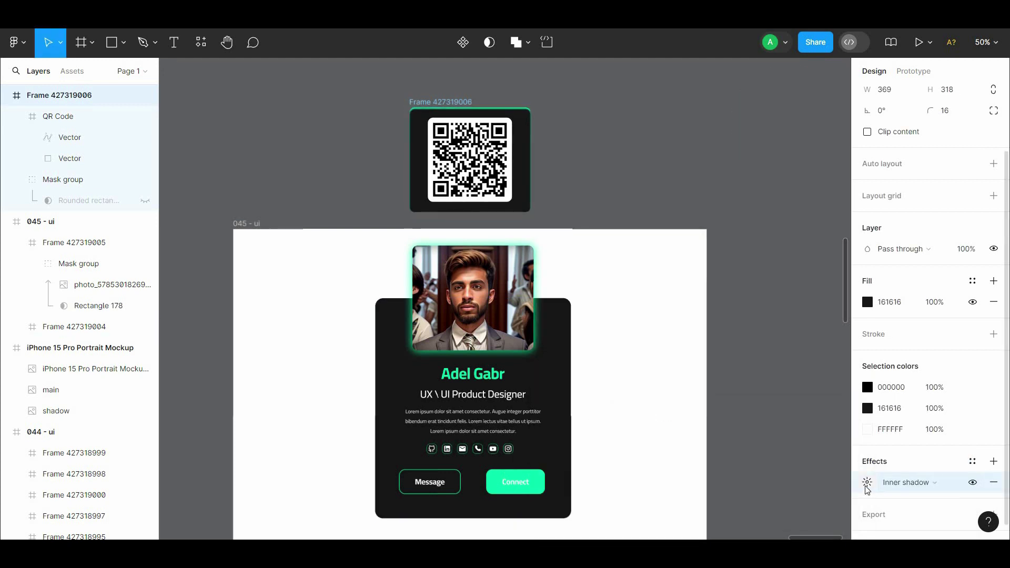
pyautogui.click(867, 482)
# Try moving the photo frame up to Y 21 and restore its position
pyautogui.click(472, 298)
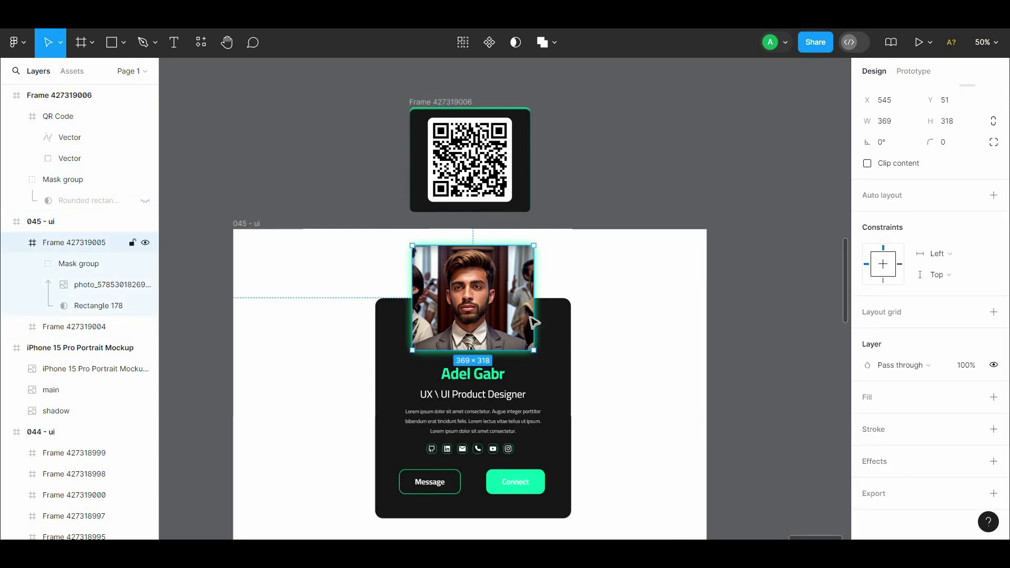
pyautogui.press('Escape')
pyautogui.click(472, 291)
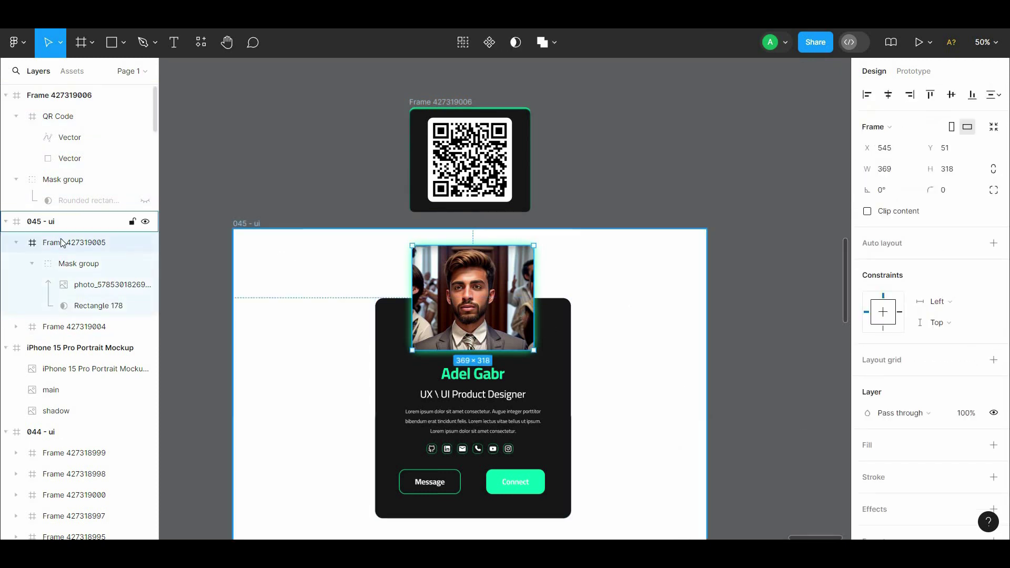
pyautogui.press('Escape')
pyautogui.click(461, 287)
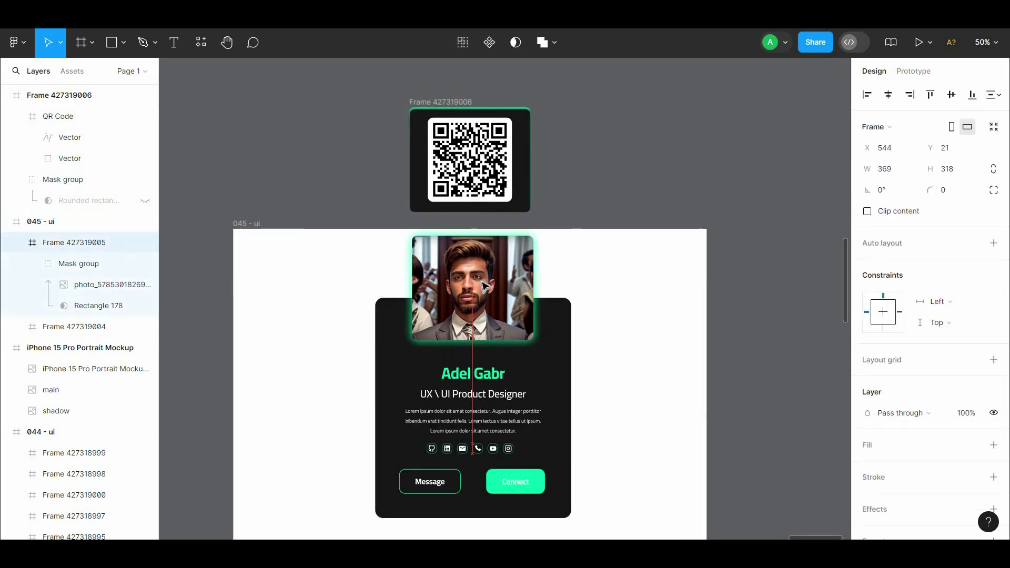
pyautogui.click(787, 369)
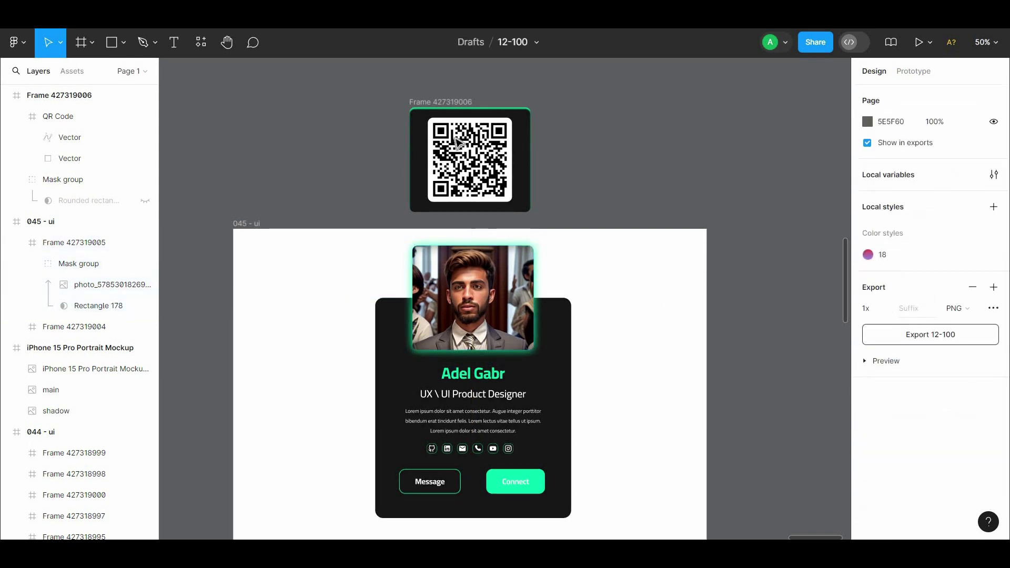
# Remove the inner shadow effect from the dark QR code frame
pyautogui.click(442, 101)
pyautogui.click(462, 103)
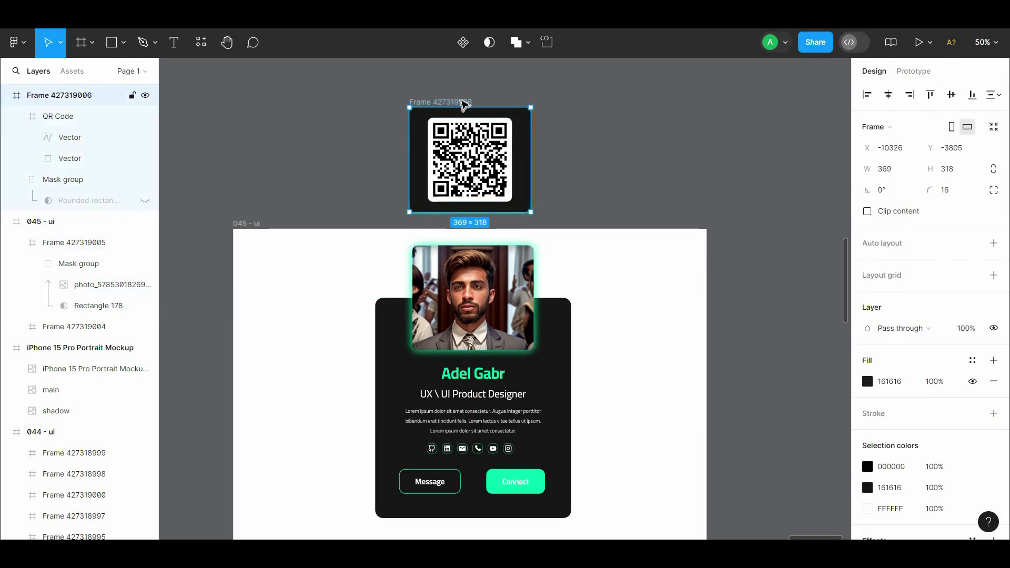
pyautogui.click(581, 108)
# Fill the 045 - ui frame with the pale mint BAF6E4, derived from the Connect button's green
pyautogui.moveTo(651, 134); pyautogui.dragTo(720, 119)
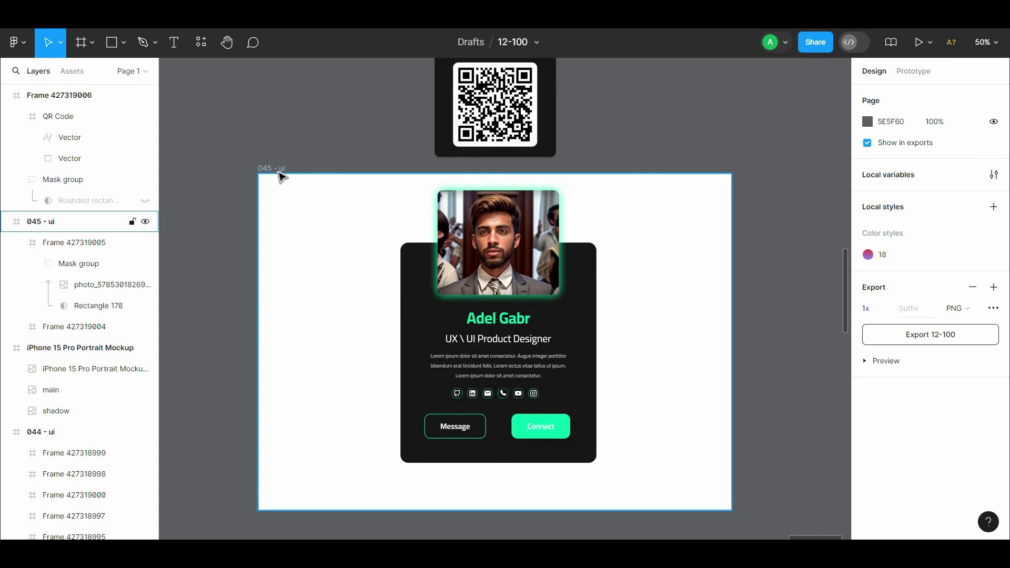
pyautogui.click(279, 173)
pyautogui.scroll(-3, 932, 459)
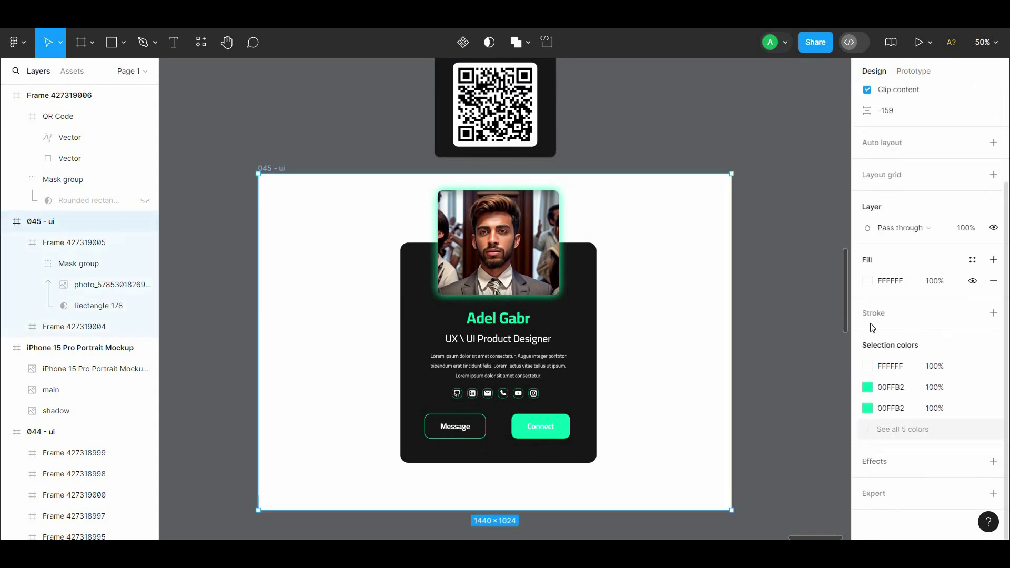
pyautogui.click(866, 280)
pyautogui.moveTo(759, 264); pyautogui.dragTo(762, 379)
pyautogui.moveTo(749, 332); pyautogui.dragTo(710, 234)
pyautogui.moveTo(771, 376); pyautogui.dragTo(781, 376)
pyautogui.click(711, 386)
pyautogui.click(568, 425)
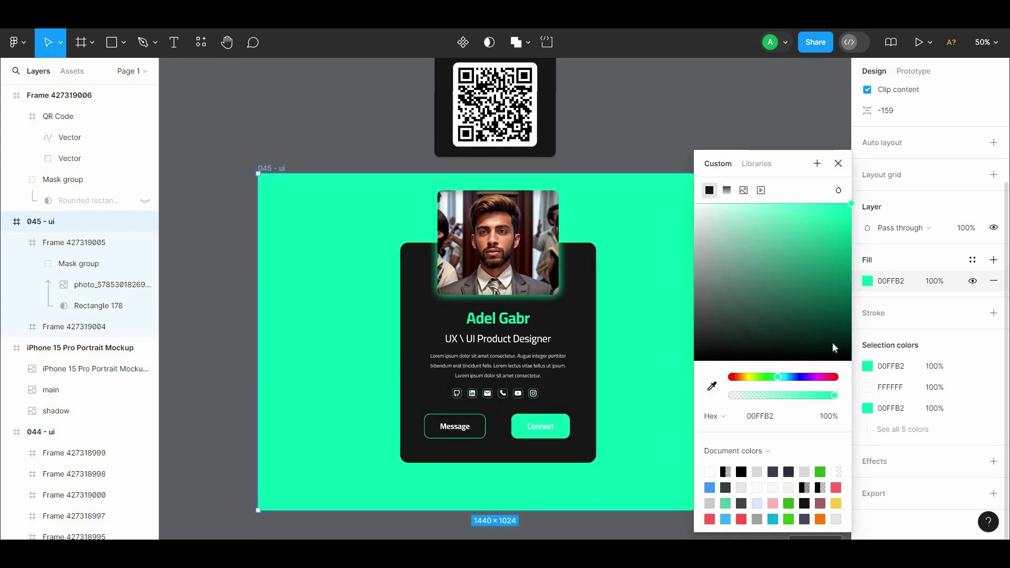
pyautogui.moveTo(832, 342); pyautogui.dragTo(732, 213)
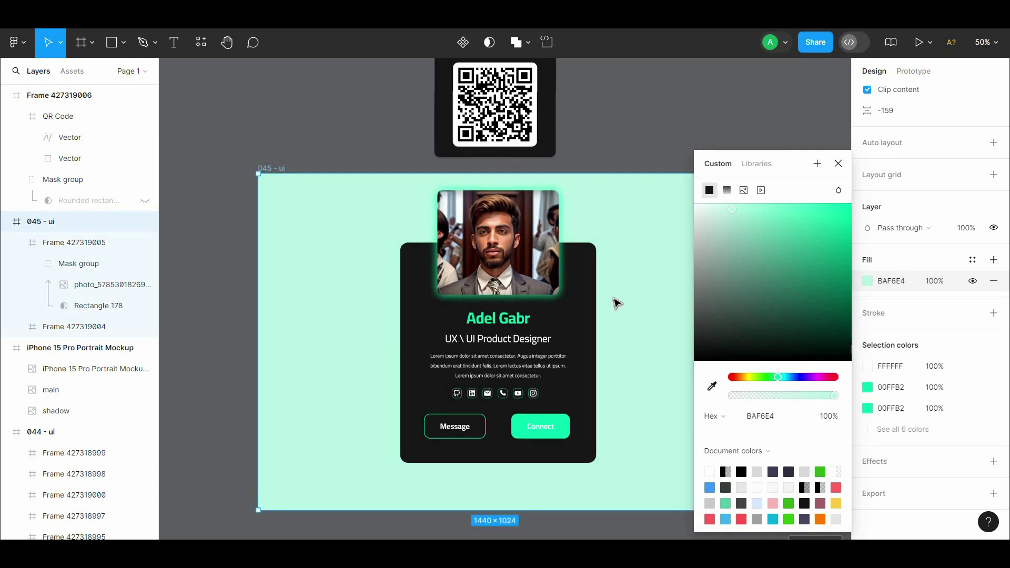
pyautogui.click(615, 300)
# Recolor the green accents throughout the 045 - ui frame to 06FF87
pyautogui.doubleClick(561, 429)
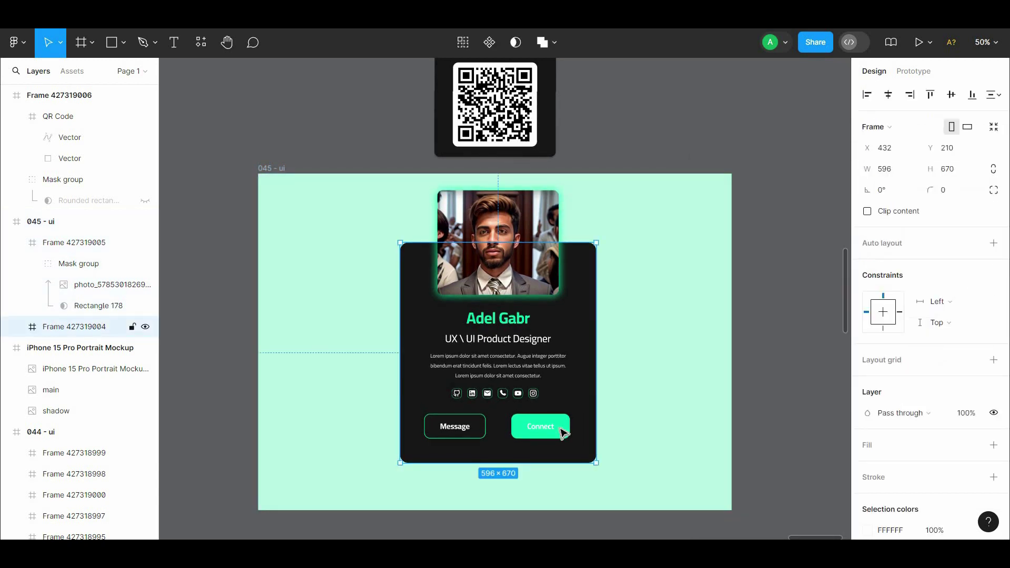
pyautogui.click(270, 169)
pyautogui.scroll(-2, 886, 447)
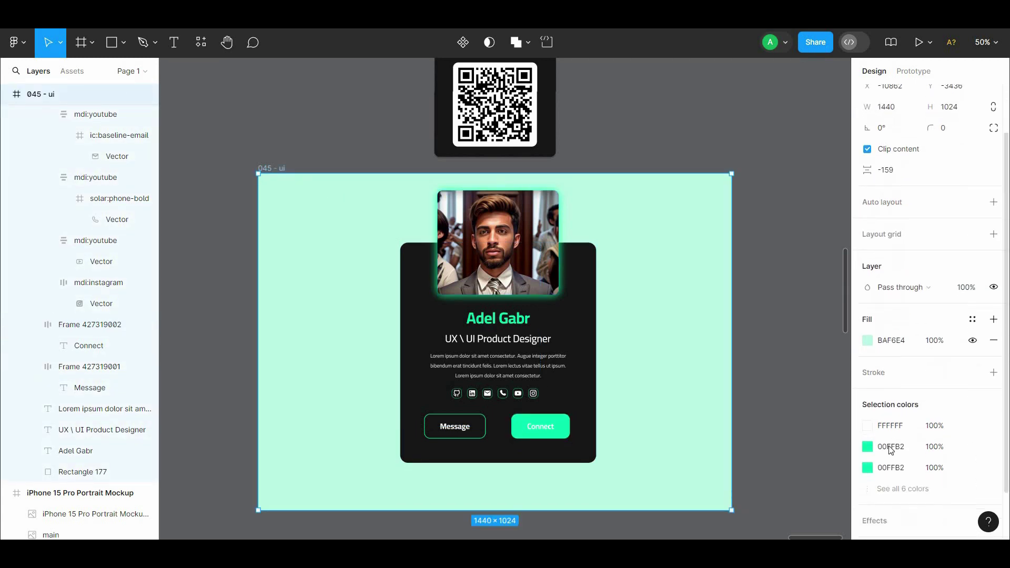
pyautogui.click(865, 445)
pyautogui.moveTo(840, 246); pyautogui.dragTo(800, 357)
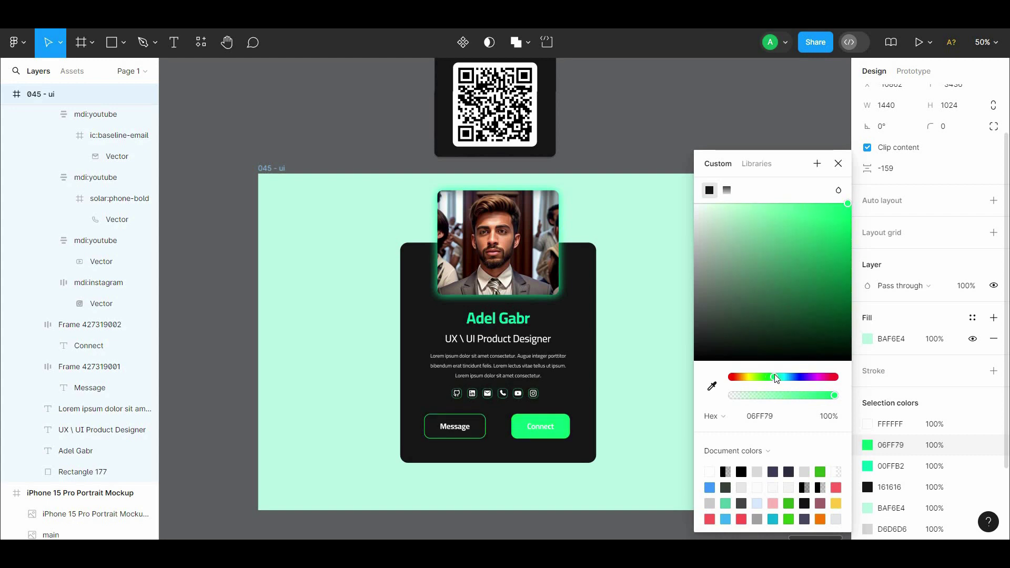
pyautogui.moveTo(772, 377); pyautogui.dragTo(776, 379)
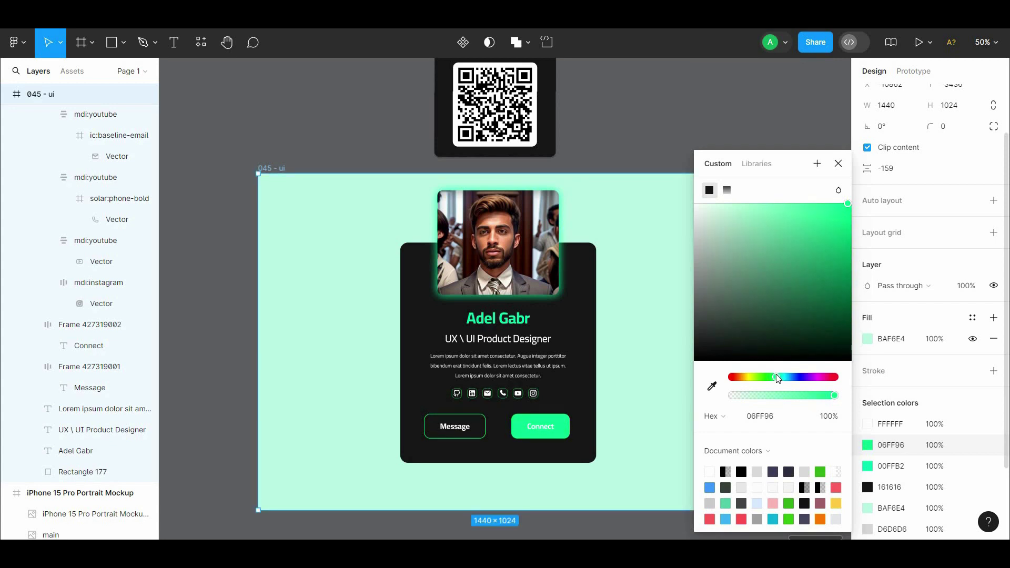
pyautogui.moveTo(777, 378); pyautogui.dragTo(776, 378)
pyautogui.click(784, 410)
pyautogui.write('06FF87')
pyautogui.click(898, 319)
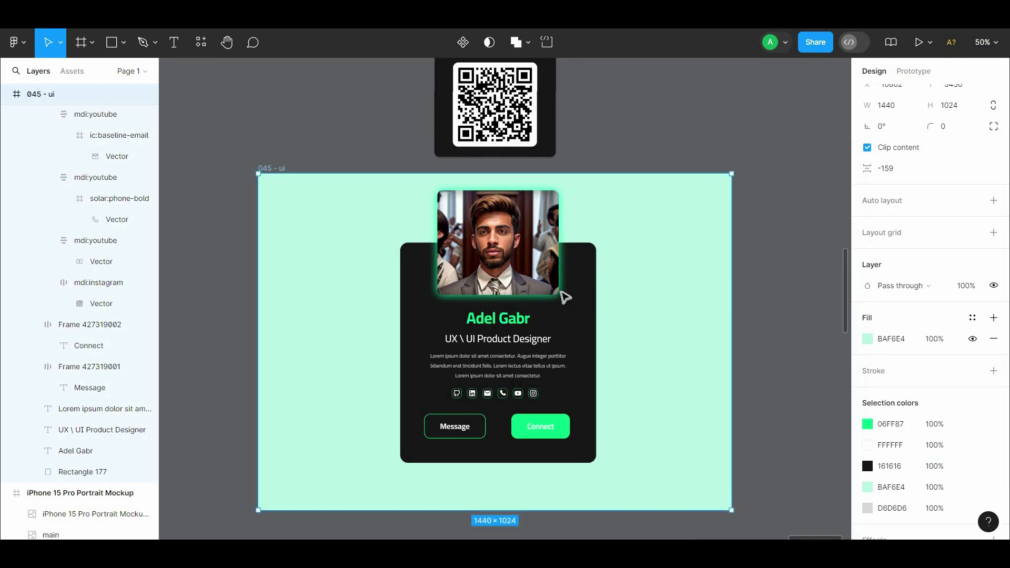
# Add a drop shadow effect to the Connect button
pyautogui.click(540, 426)
pyautogui.click(540, 426)
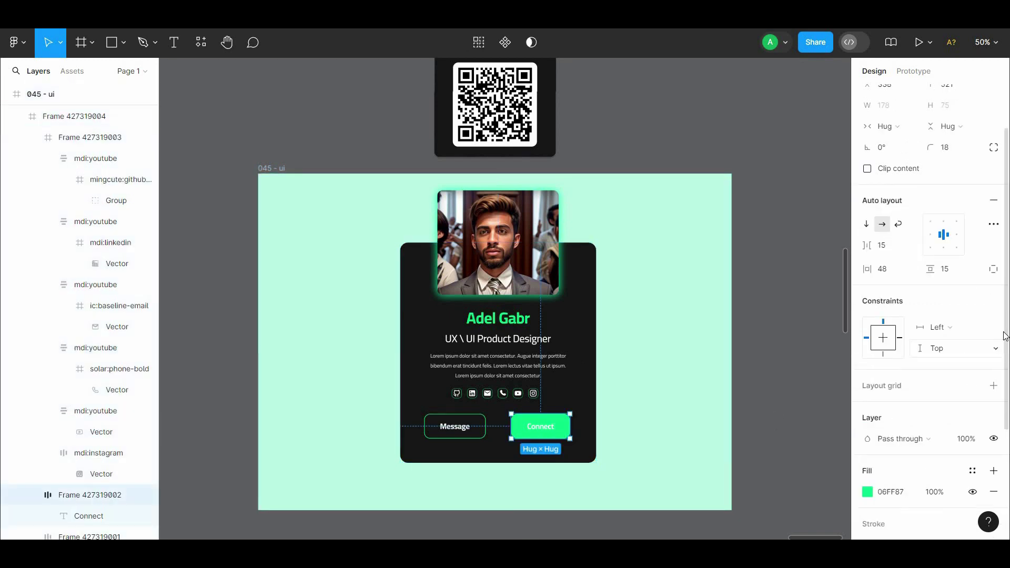
pyautogui.click(993, 461)
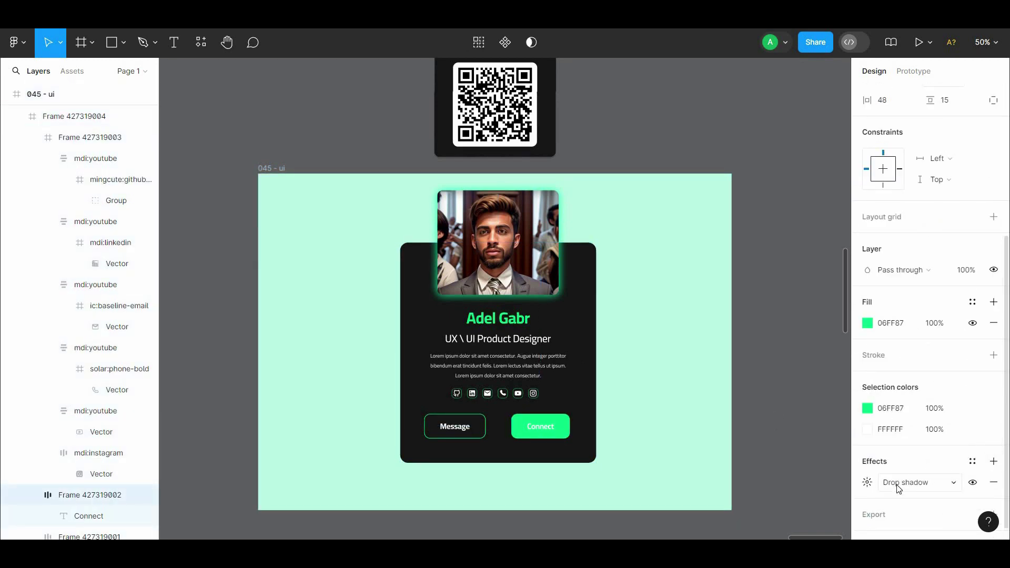
pyautogui.click(909, 484)
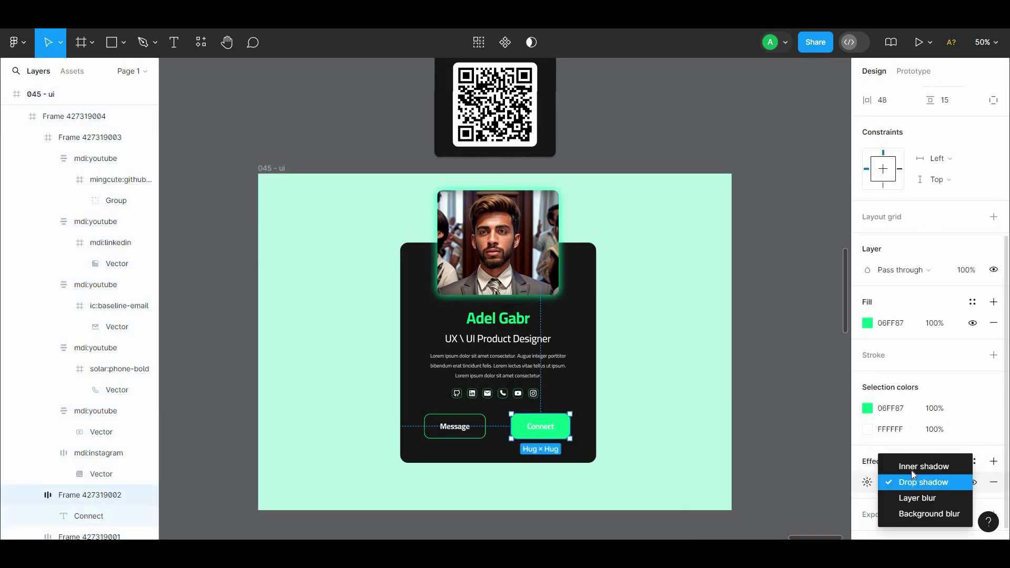
pyautogui.click(910, 480)
# Round the corners of the 045 - ui frame
pyautogui.click(721, 413)
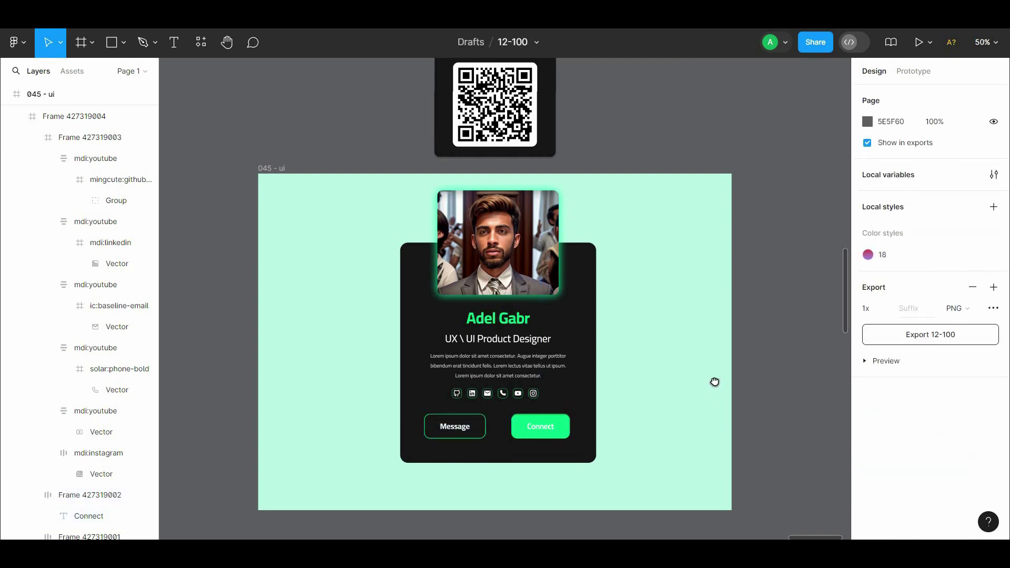
pyautogui.moveTo(715, 381); pyautogui.dragTo(718, 421)
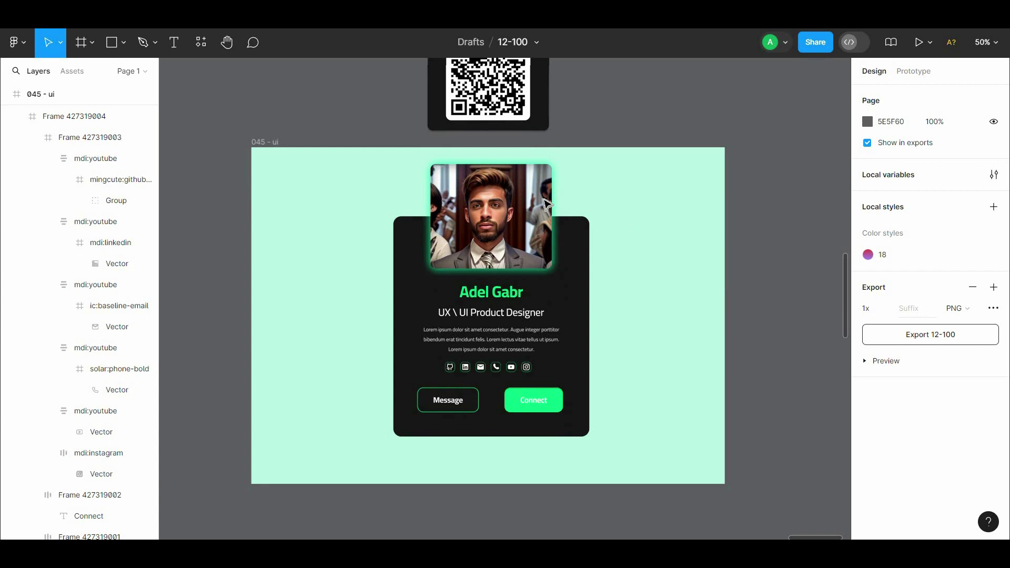
pyautogui.click(273, 142)
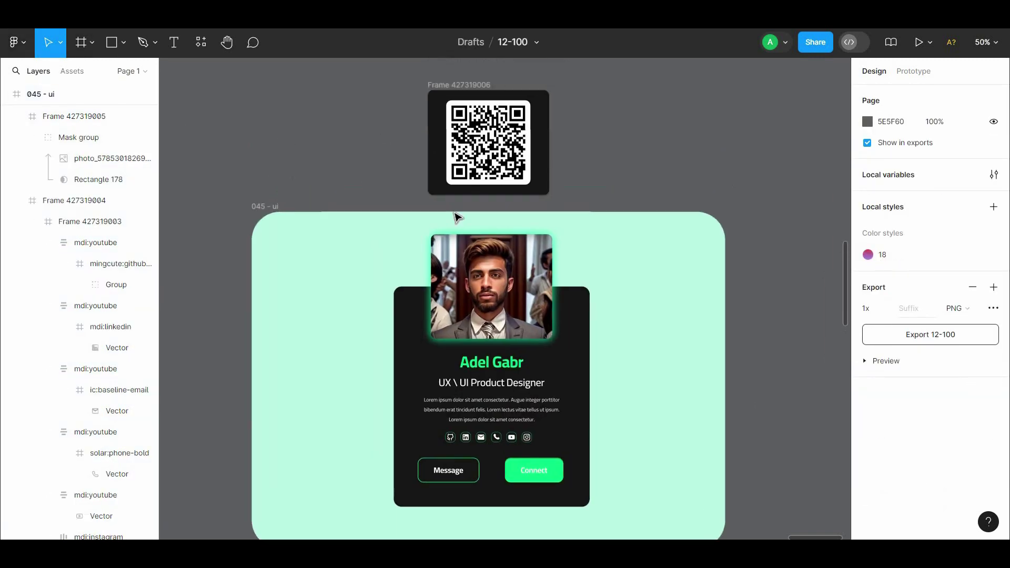
# Add an on-click prototype connection from the photo frame to the QR code frame
pyautogui.click(913, 71)
pyautogui.click(513, 275)
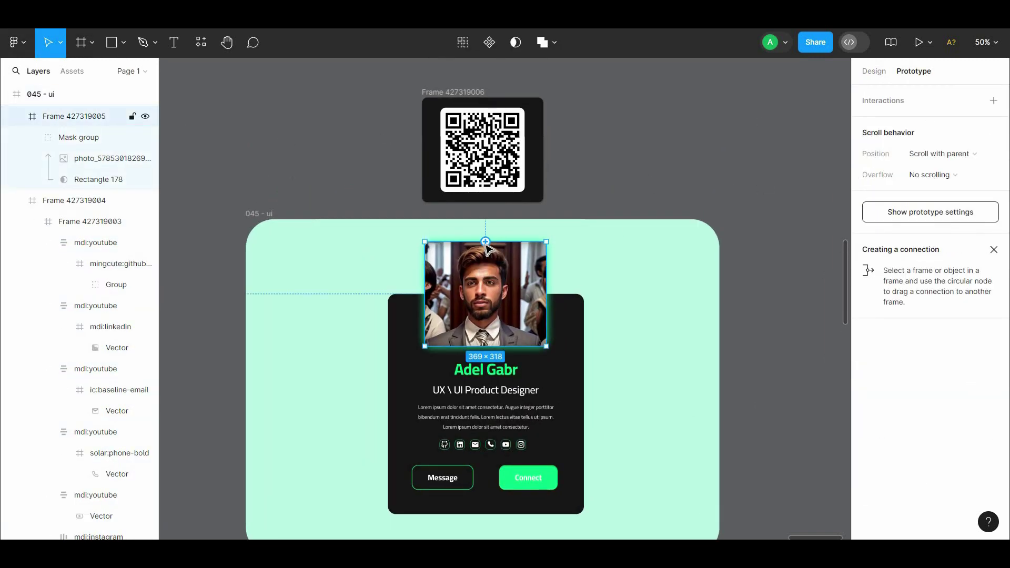
pyautogui.moveTo(486, 241); pyautogui.dragTo(486, 196)
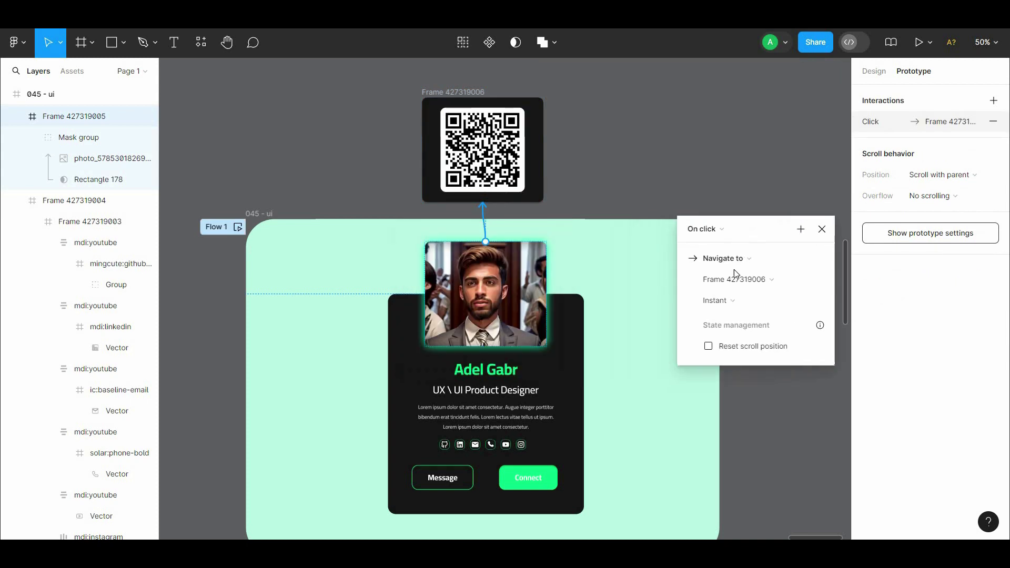
# Try the Smart animate transition for the photo's click interaction
pyautogui.click(718, 300)
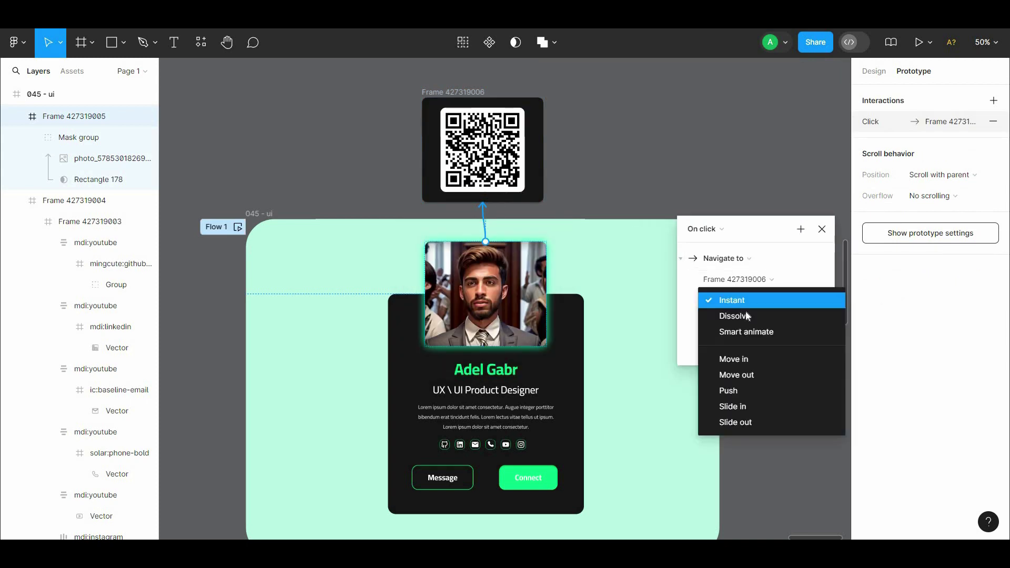
pyautogui.click(749, 329)
pyautogui.click(739, 302)
pyautogui.click(740, 305)
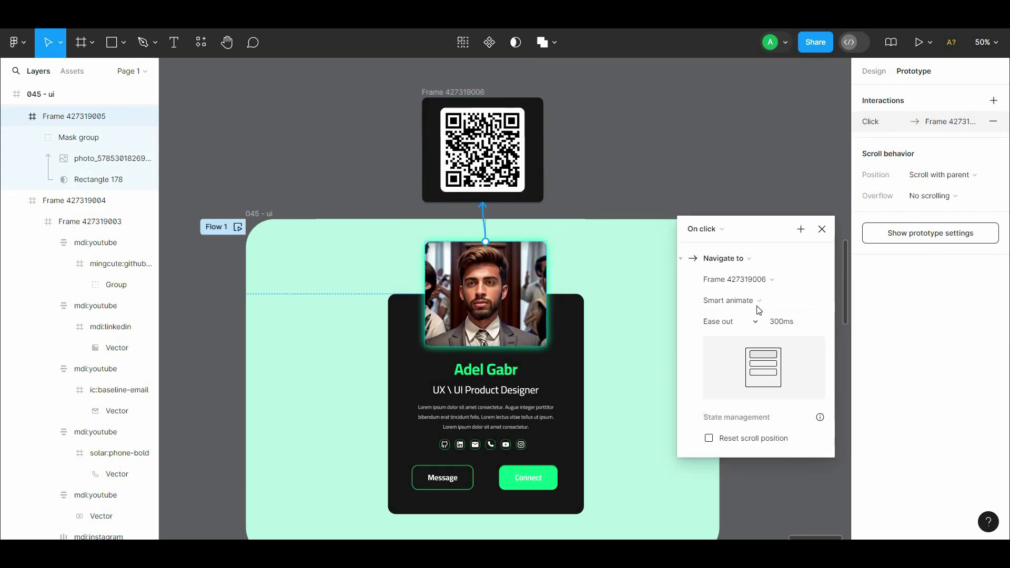
pyautogui.click(757, 307)
pyautogui.click(757, 306)
# Change the photo's interaction to open the QR code frame as an overlay, positioned manually exactly over the photo
pyautogui.click(725, 258)
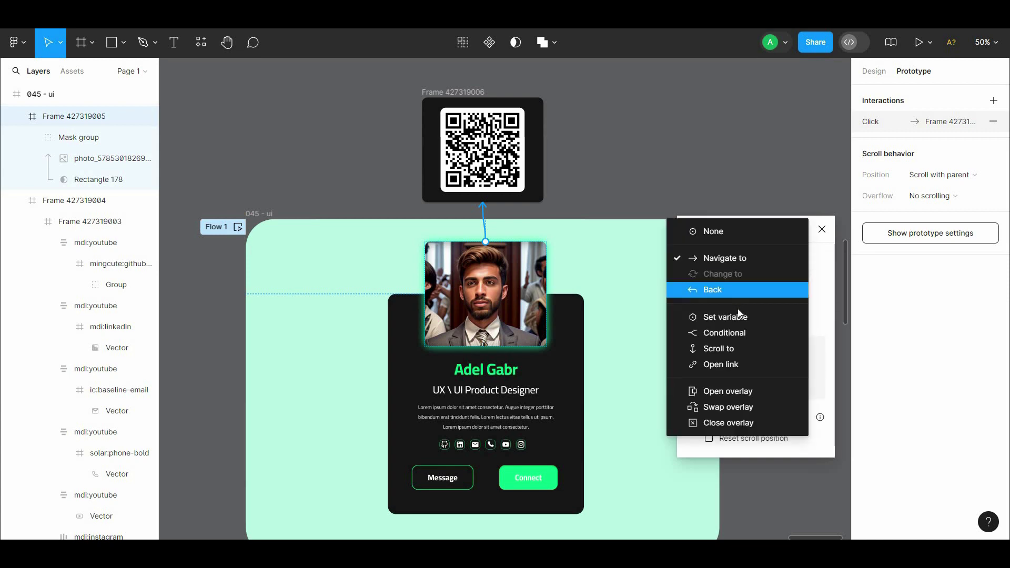
pyautogui.click(742, 390)
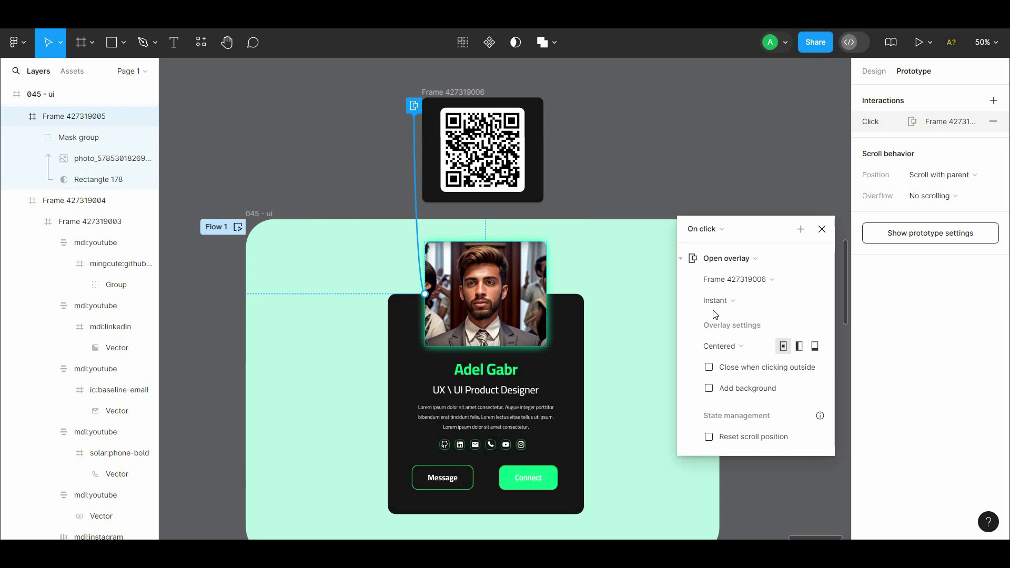
pyautogui.click(726, 349)
pyautogui.click(733, 466)
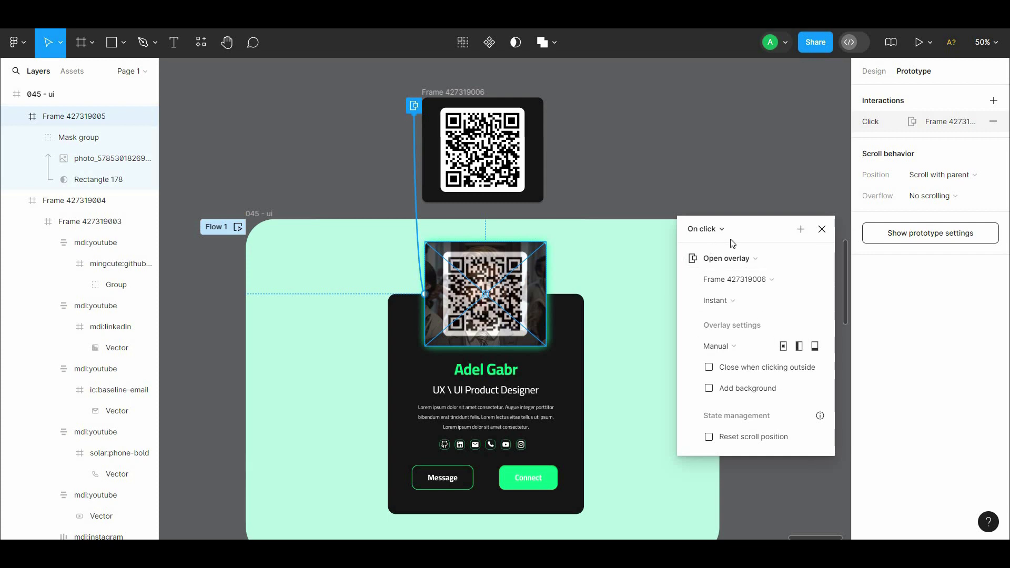
# Set the QR code overlay's transition to Move in with Ease out
pyautogui.click(738, 302)
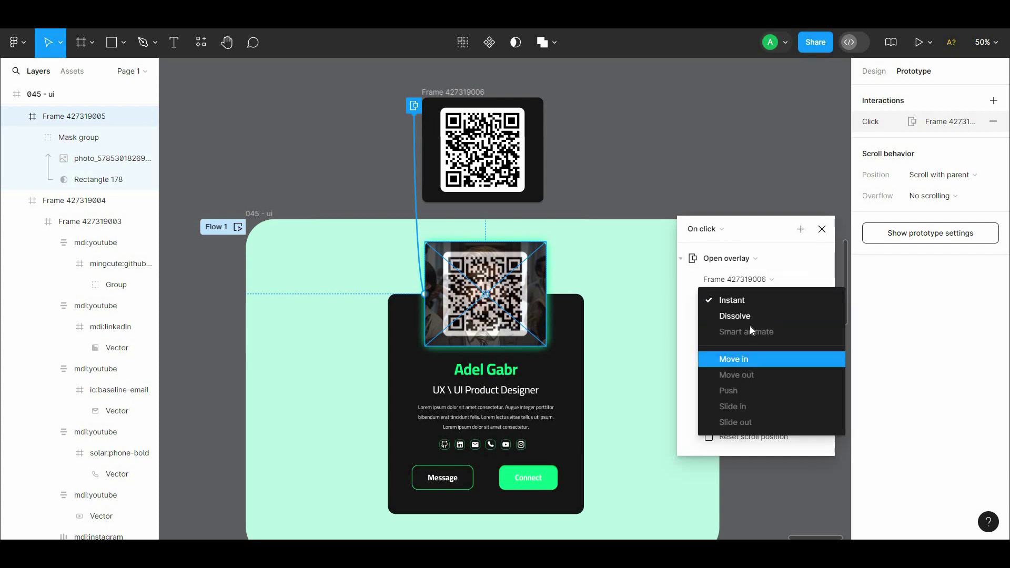
pyautogui.click(749, 356)
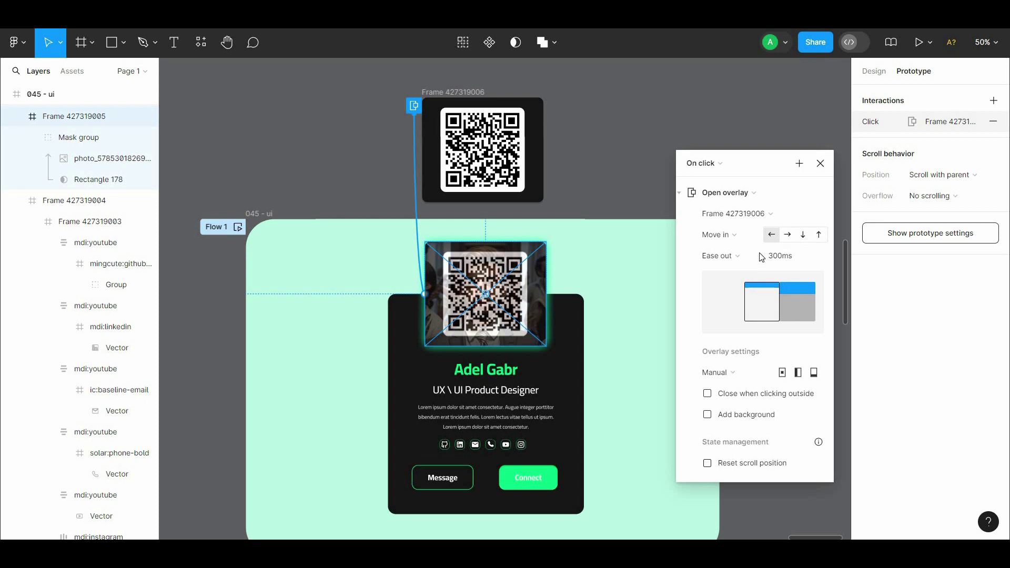
pyautogui.click(778, 260)
pyautogui.click(733, 113)
# Preview Flow 1 from the 045 - ui frame and test opening the QR code overlay from the photo
pyautogui.scroll(-2, 244, 203)
pyautogui.click(247, 194)
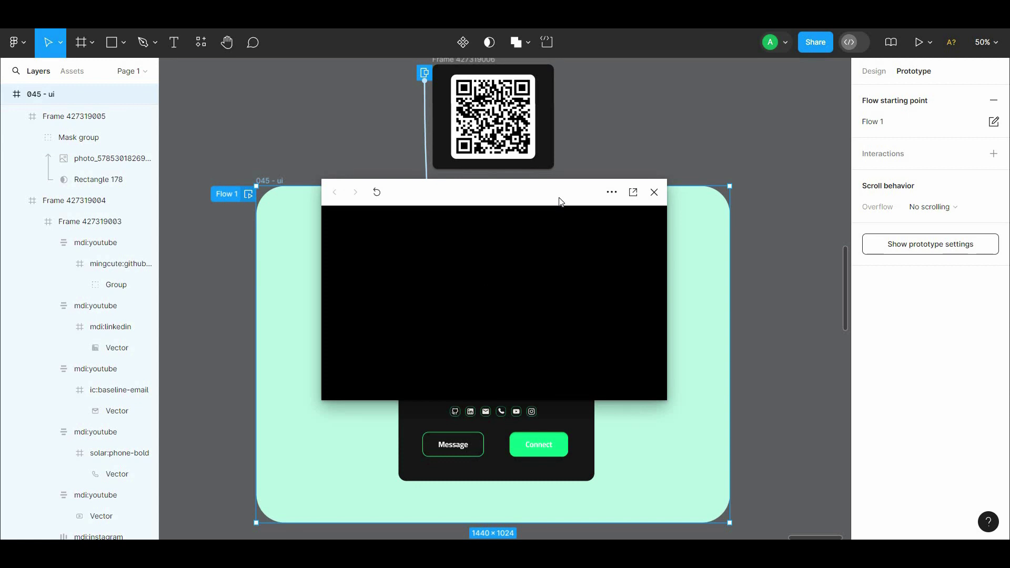
pyautogui.moveTo(568, 188); pyautogui.dragTo(599, 254)
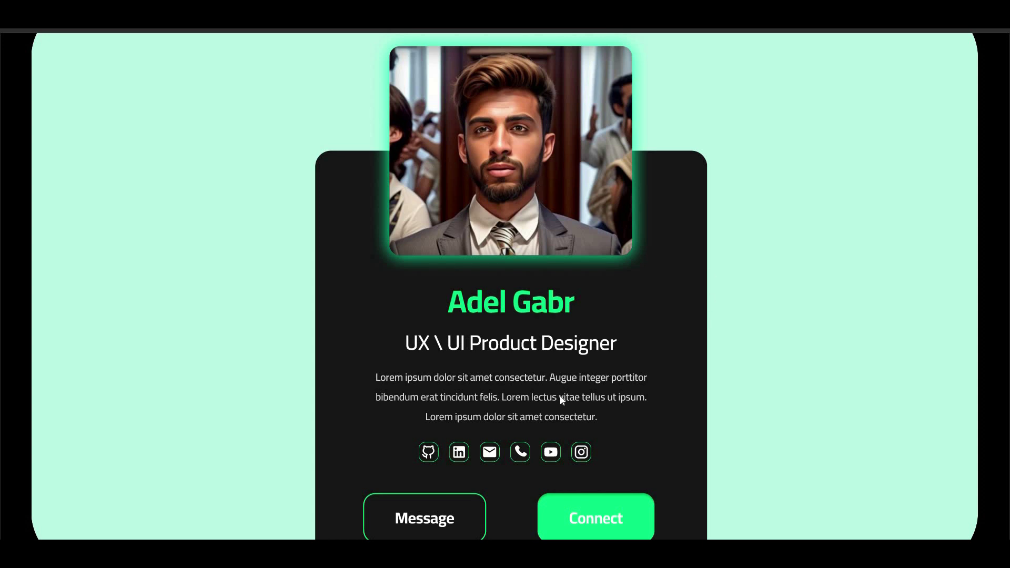
pyautogui.click(525, 204)
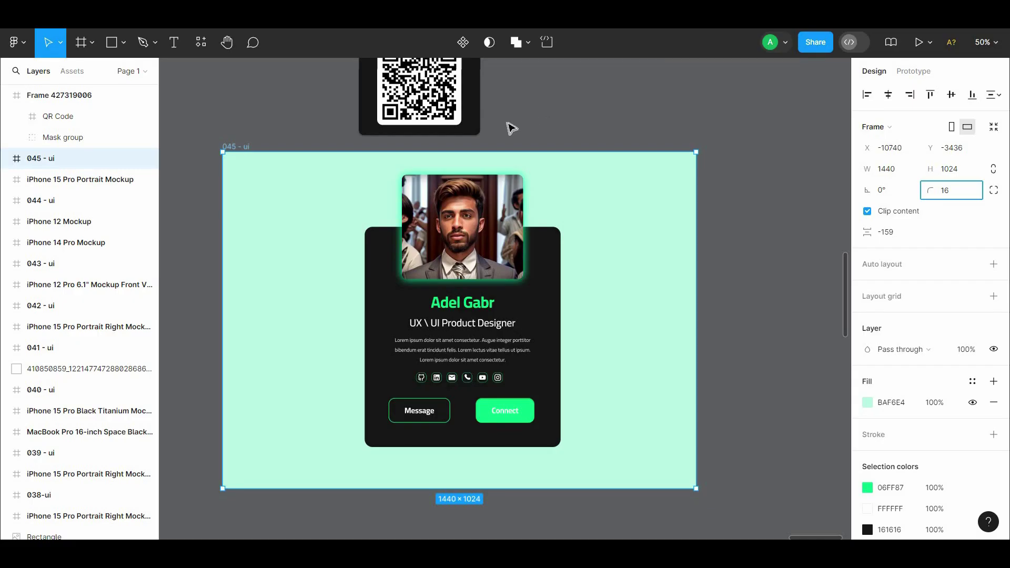
# Finish setting the 045 - ui frame's corner radius to 16 and duplicate the frame beside the original
pyautogui.click(509, 129)
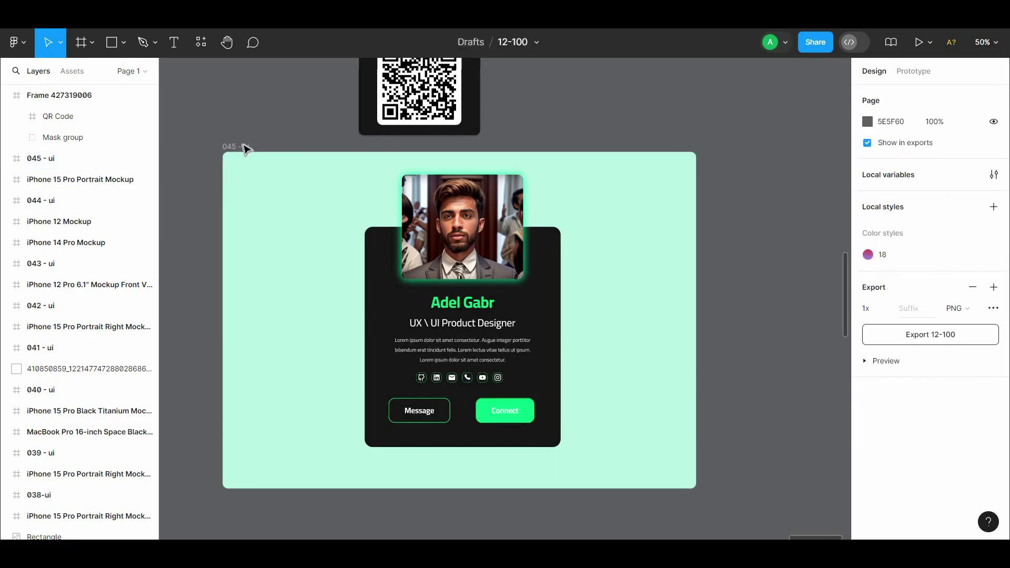
pyautogui.click(683, 169)
pyautogui.keyDown('alt'); pyautogui.moveTo(247, 171); pyautogui.dragTo(761, 171); pyautogui.keyUp('alt')
pyautogui.click(713, 184)
# Move the QR code frame over to the duplicated 045 - ui frame, near its photo
pyautogui.moveTo(672, 197); pyautogui.dragTo(558, 316)
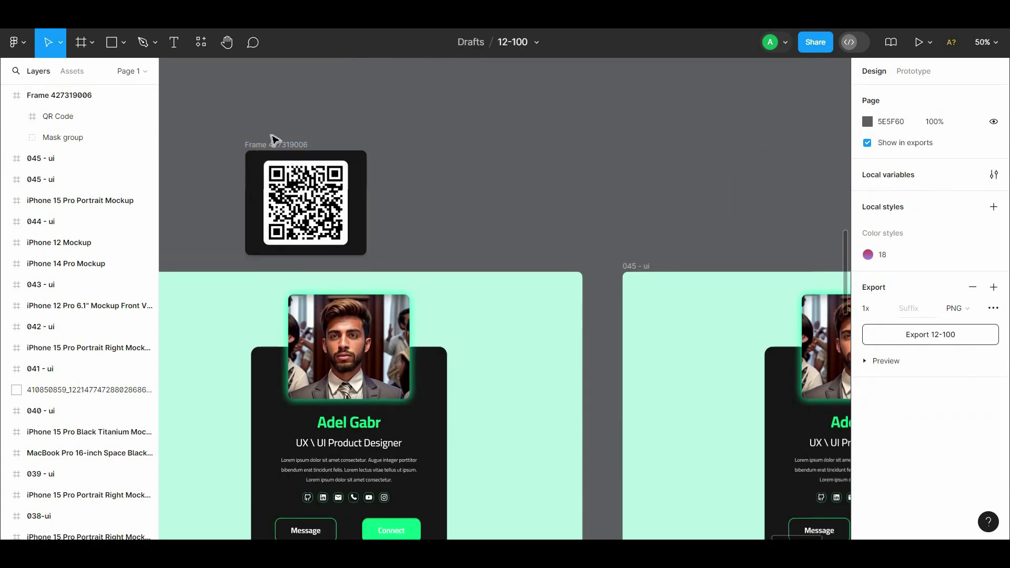
pyautogui.moveTo(272, 137); pyautogui.dragTo(729, 177)
pyautogui.moveTo(803, 142); pyautogui.dragTo(480, 94)
pyautogui.click(407, 147)
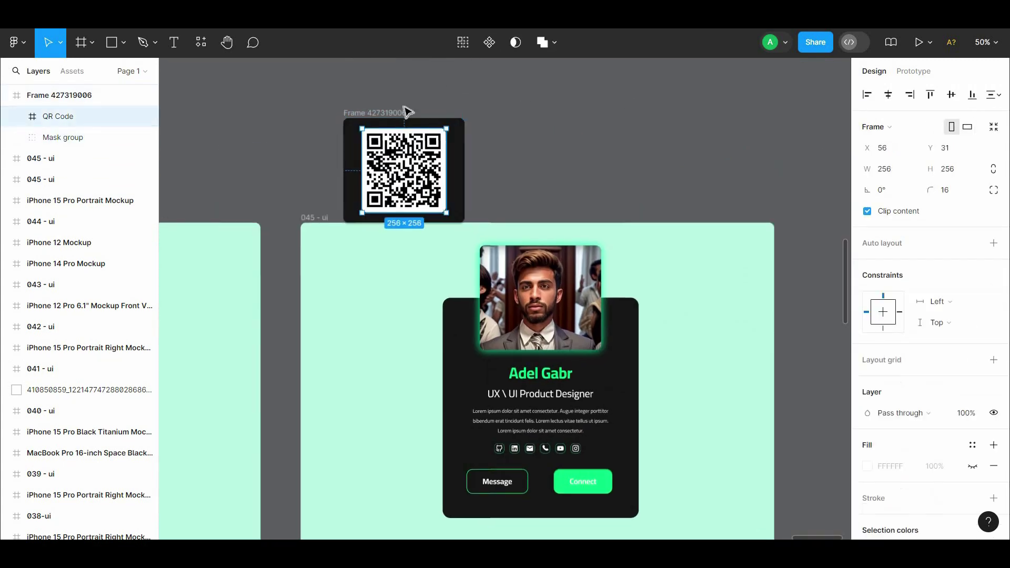
pyautogui.click(405, 106)
pyautogui.moveTo(399, 111); pyautogui.dragTo(550, 218)
# Try deleting the photo frame from the duplicated profile card and undo the deletion
pyautogui.press('Escape')
pyautogui.hotkey('ctrl', 'z')
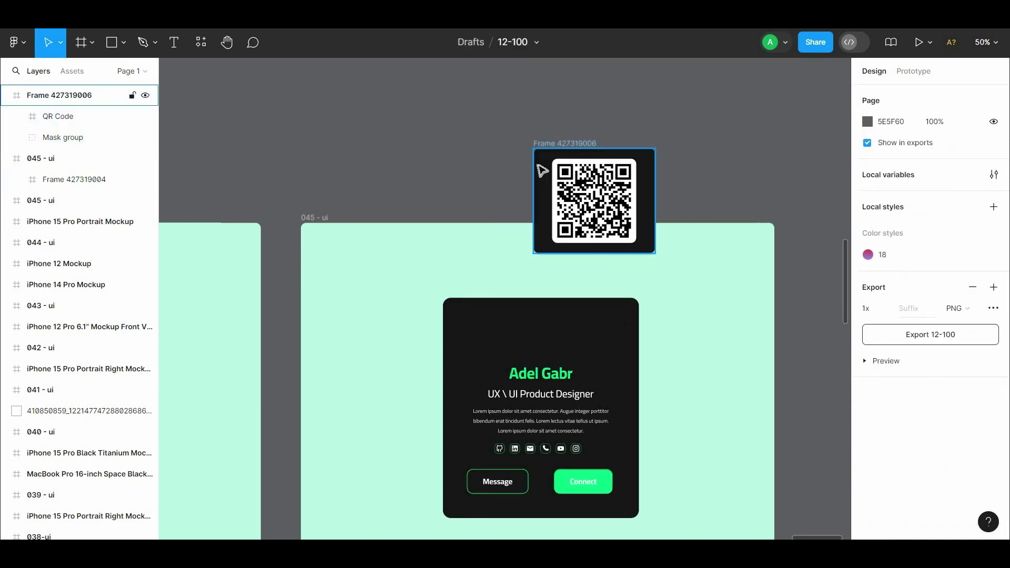
pyautogui.hotkey('ctrl', 'z')
pyautogui.hscroll(-3, 484, 142)
pyautogui.hscroll(4, 500, 135)
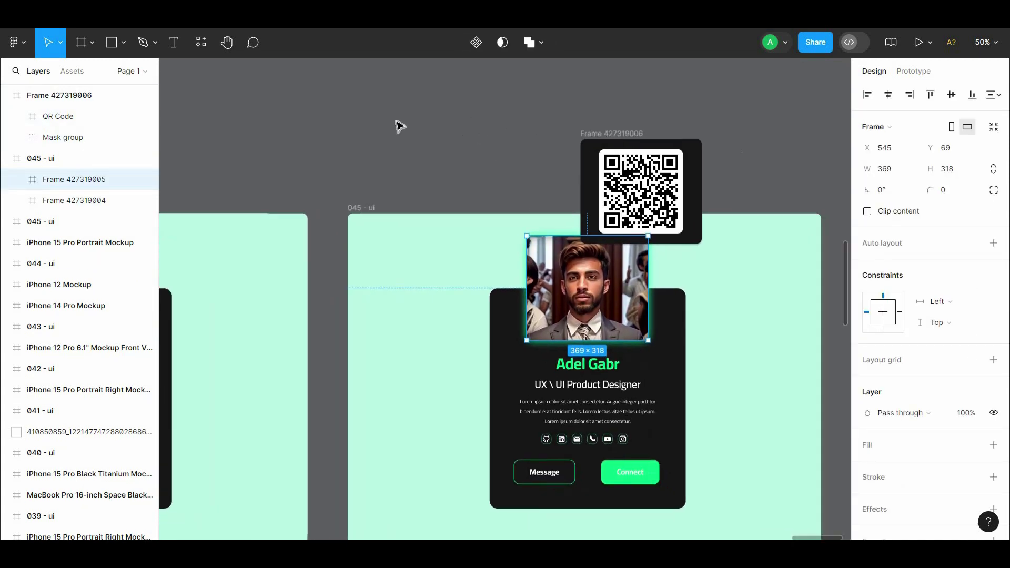
pyautogui.press('Delete')
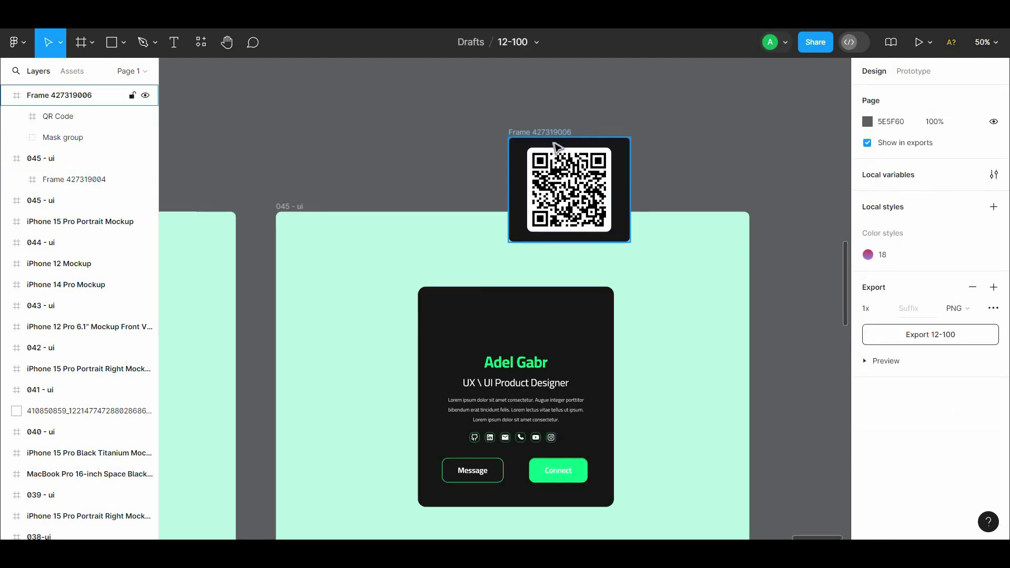
pyautogui.hotkey('ctrl', 'z')
# Nest the QR code frame inside the duplicated card's photo frame at X 0, Y 0 so it covers the photo exactly
pyautogui.click(554, 143)
pyautogui.moveTo(562, 160); pyautogui.dragTo(506, 257)
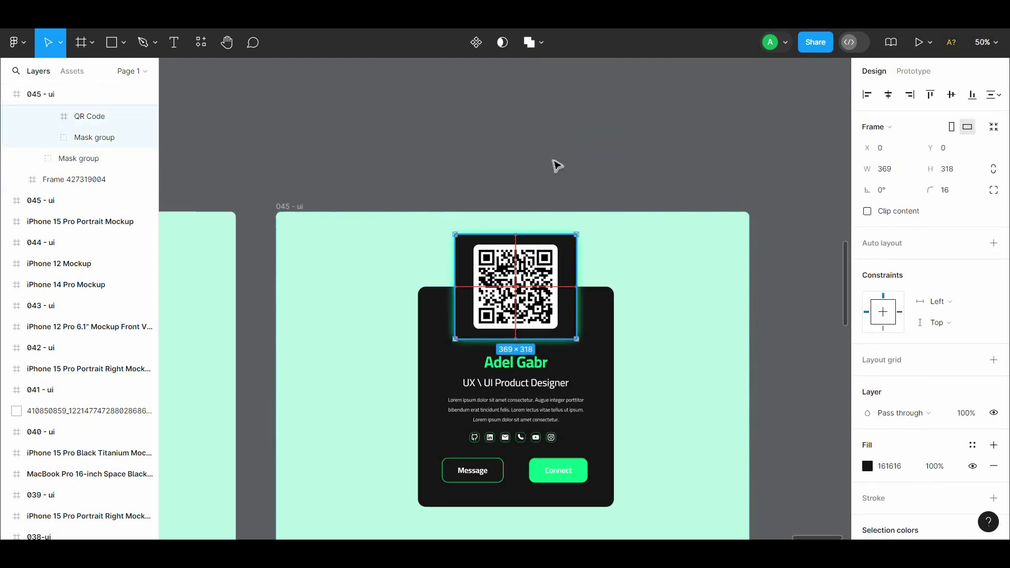
pyautogui.click(557, 166)
# Connect the original 045 - ui frame to its duplicate with an on-click Navigate to interaction using Smart animate and Ease out
pyautogui.hscroll(-10, 554, 152)
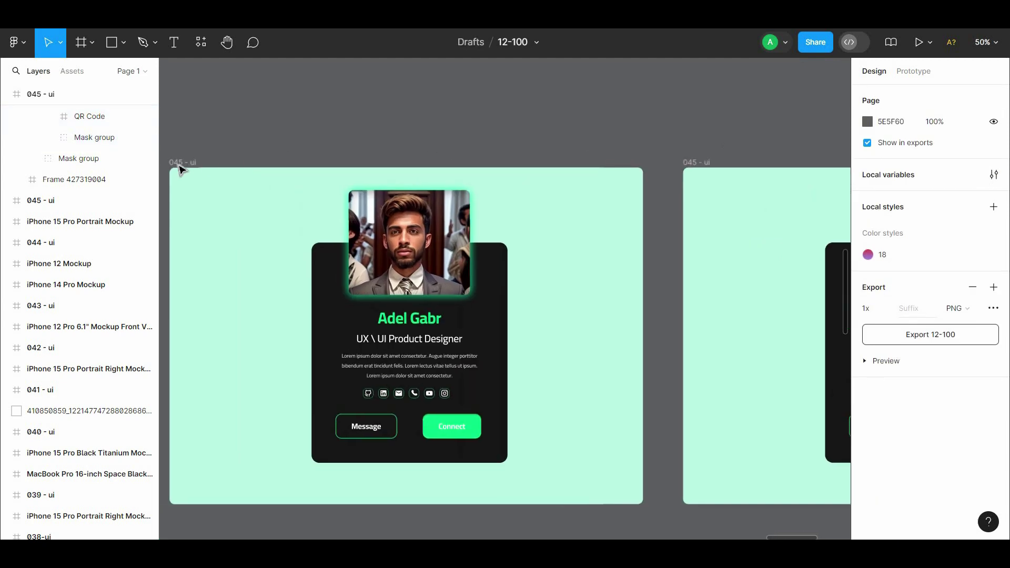
pyautogui.click(179, 167)
pyautogui.click(913, 71)
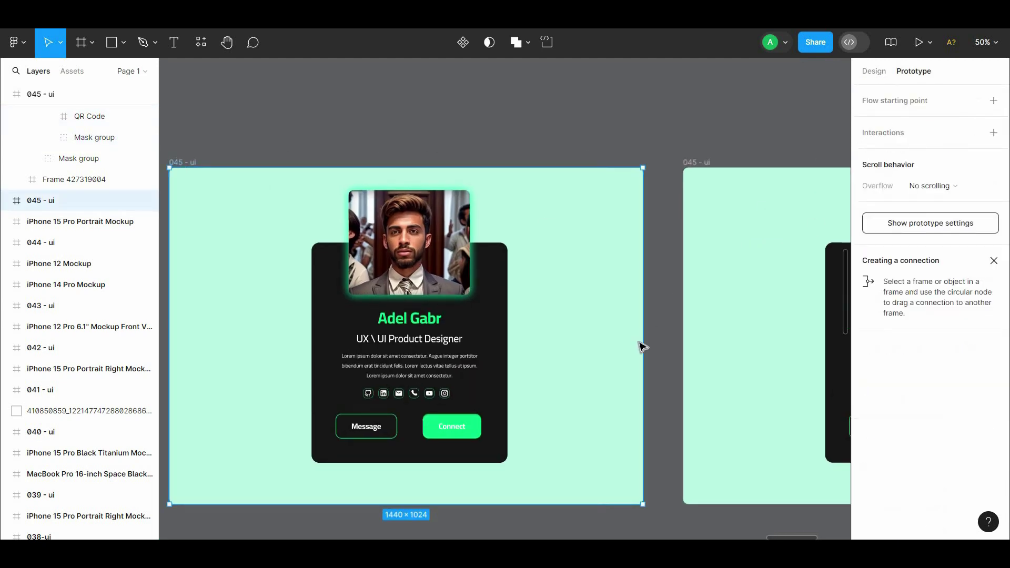
pyautogui.moveTo(710, 341); pyautogui.dragTo(704, 339)
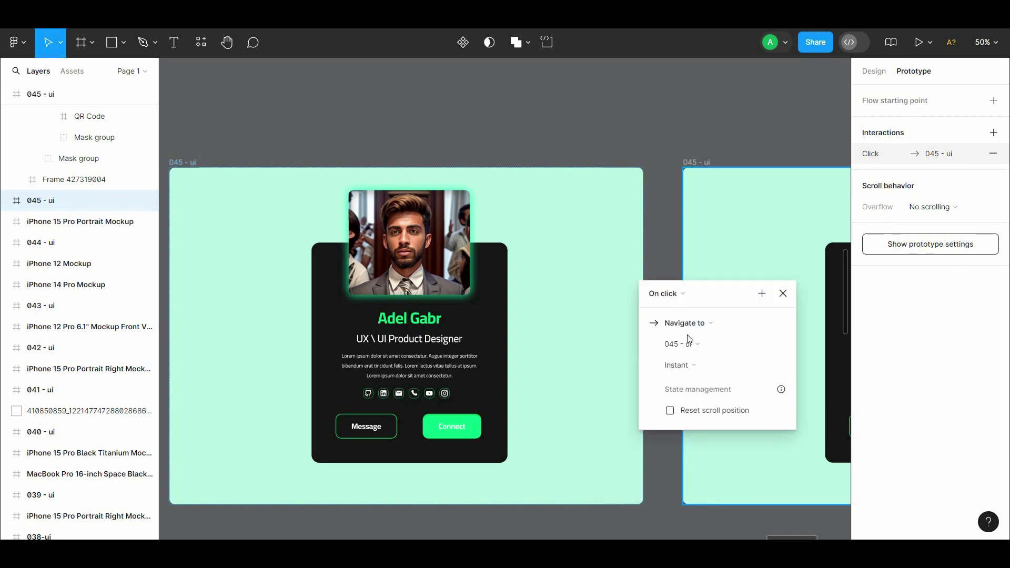
pyautogui.click(691, 326)
pyautogui.click(689, 325)
pyautogui.click(682, 365)
pyautogui.click(701, 394)
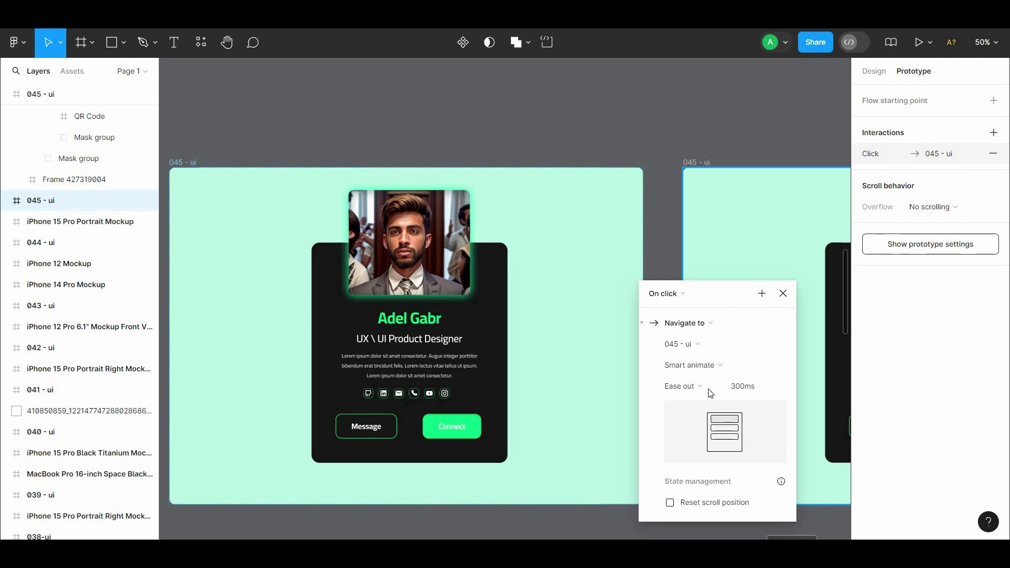
pyautogui.click(709, 393)
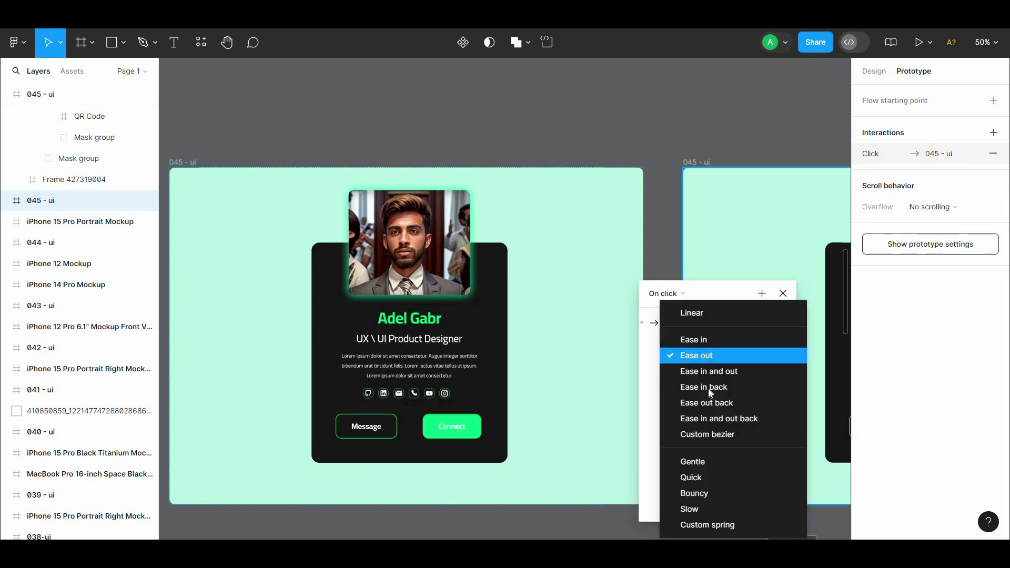
pyautogui.click(704, 291)
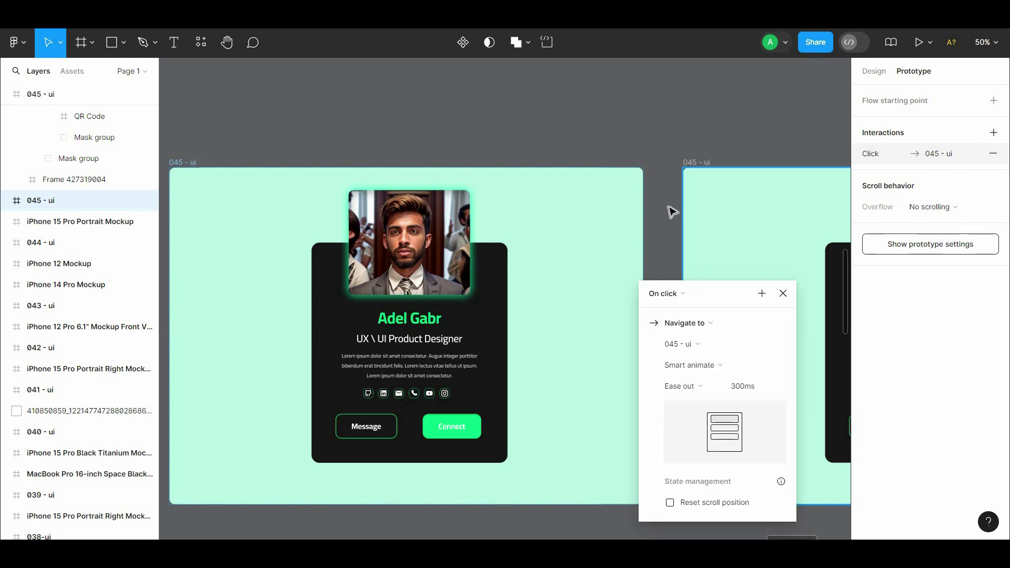
# Make the original 045 - ui frame the prototype's flow starting point
pyautogui.click(213, 137)
pyautogui.click(187, 162)
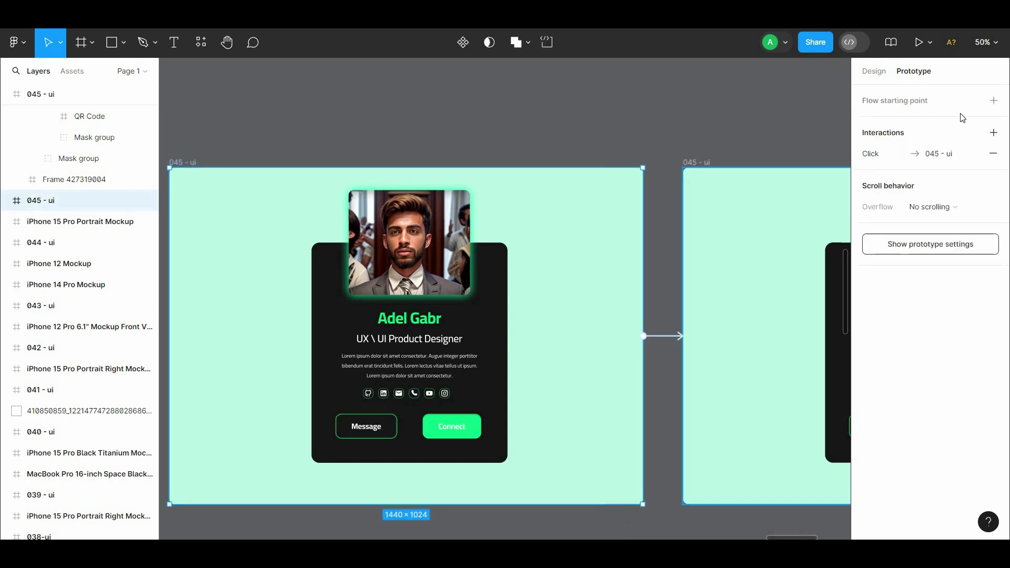
pyautogui.click(993, 100)
# Add an on-click prototype connection from the duplicated card's QR code tile back to the original 045 - ui frame
pyautogui.click(444, 121)
pyautogui.moveTo(360, 120); pyautogui.dragTo(292, 104)
pyautogui.click(629, 146)
pyautogui.click(585, 123)
pyautogui.moveTo(586, 123); pyautogui.dragTo(467, 114)
pyautogui.click(695, 224)
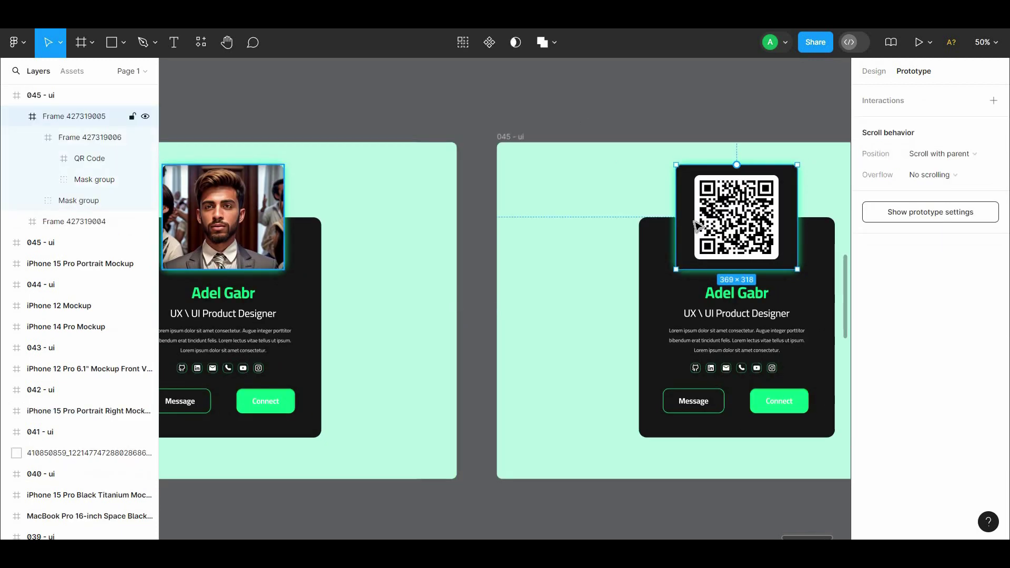
pyautogui.moveTo(676, 216); pyautogui.dragTo(446, 239)
pyautogui.click(292, 206)
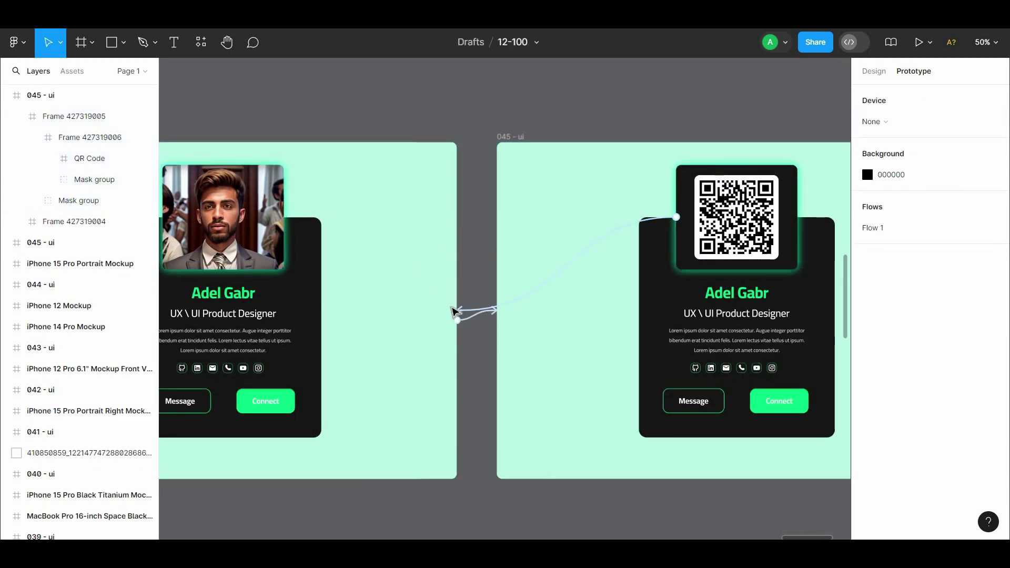
# Replace the original frame's outgoing connection with an on-click connection from its photo to the duplicated 045 - ui frame
pyautogui.click(467, 319)
pyautogui.press('Delete')
pyautogui.click(278, 216)
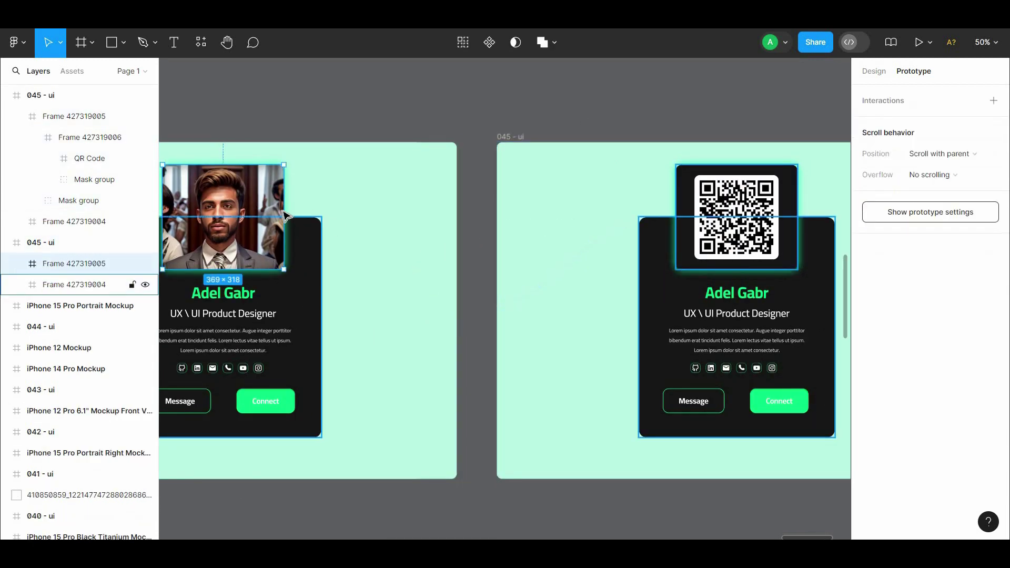
pyautogui.moveTo(284, 215); pyautogui.dragTo(497, 272)
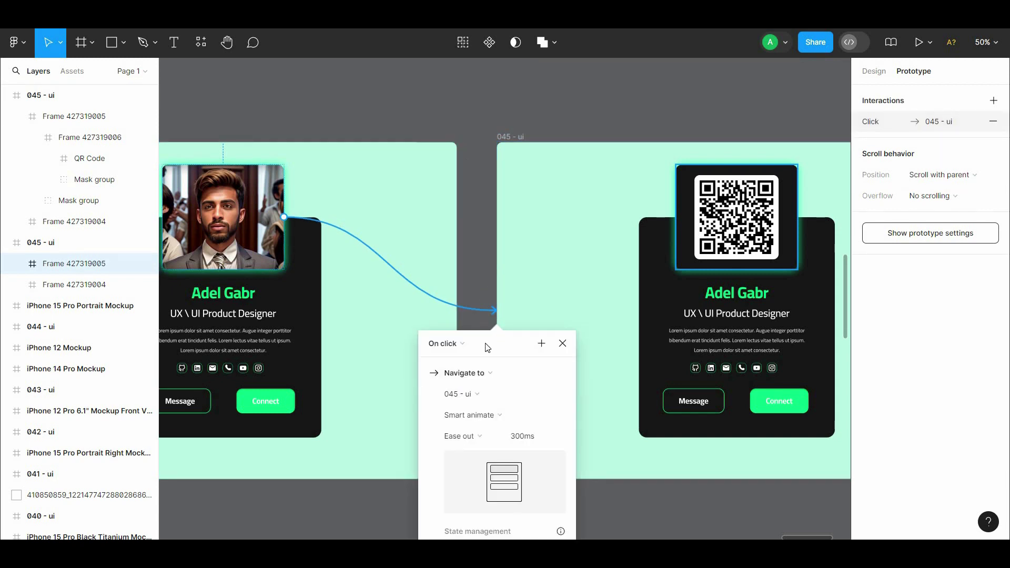
pyautogui.click(470, 158)
# Preview Flow 1 and test switching between the photo and the QR code
pyautogui.moveTo(470, 140); pyautogui.dragTo(730, 131)
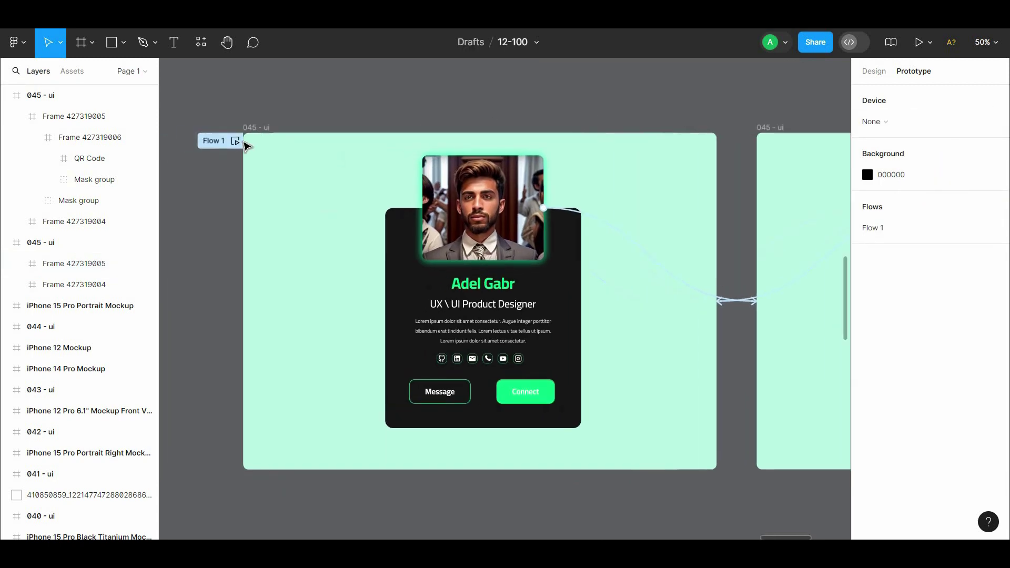
pyautogui.click(234, 141)
pyautogui.click(360, 165)
pyautogui.click(360, 165)
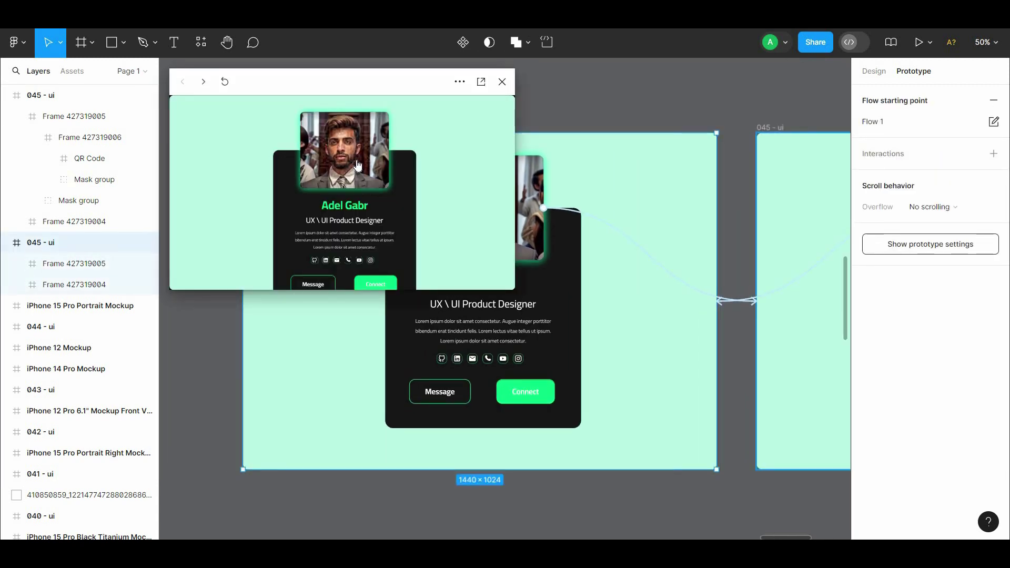
pyautogui.click(360, 165)
# Select both photo and QR code connections and set their Smart animate easing to Ease in and out
pyautogui.click(736, 301)
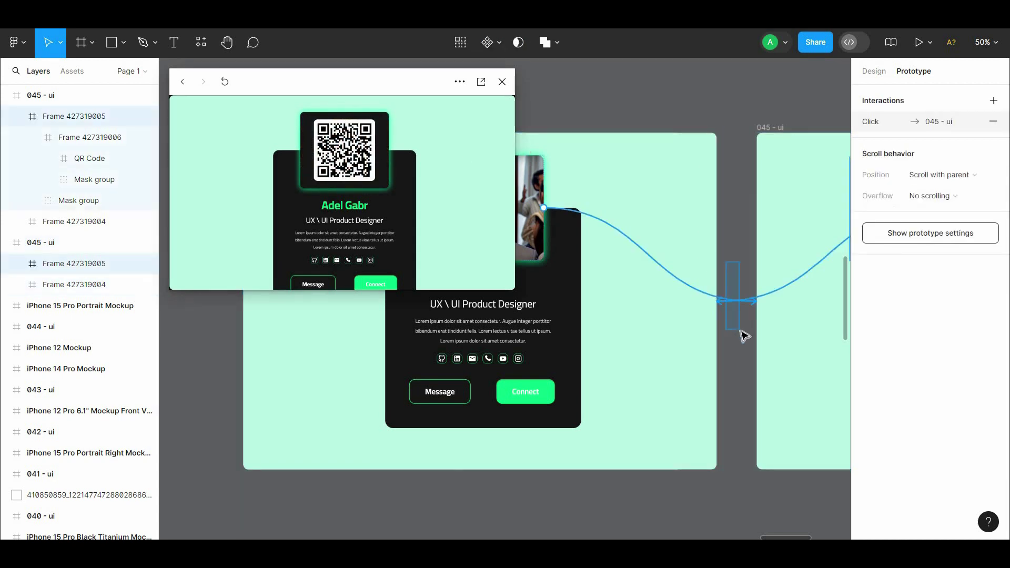
pyautogui.click(723, 388)
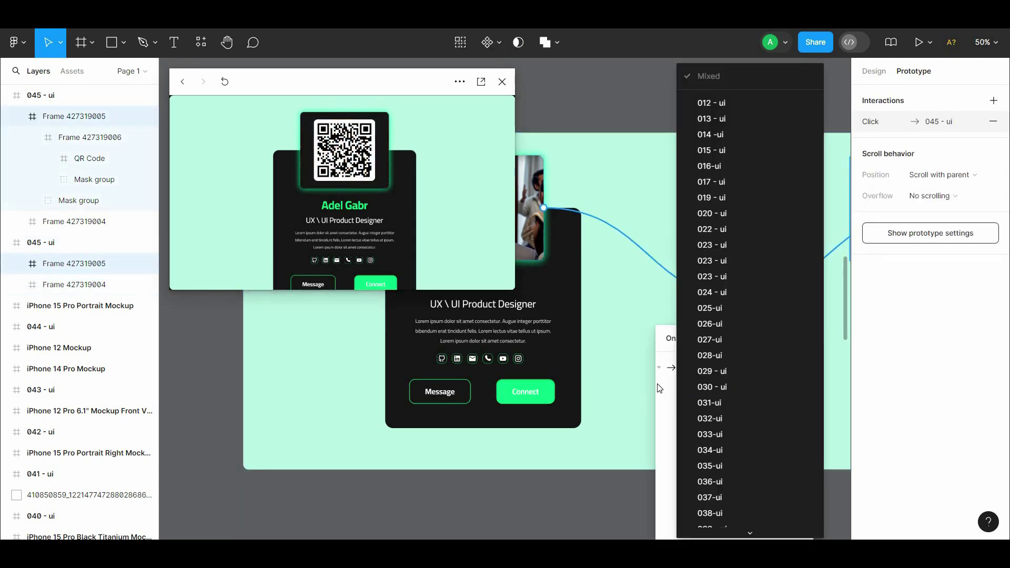
pyautogui.press('Escape')
pyautogui.click(717, 431)
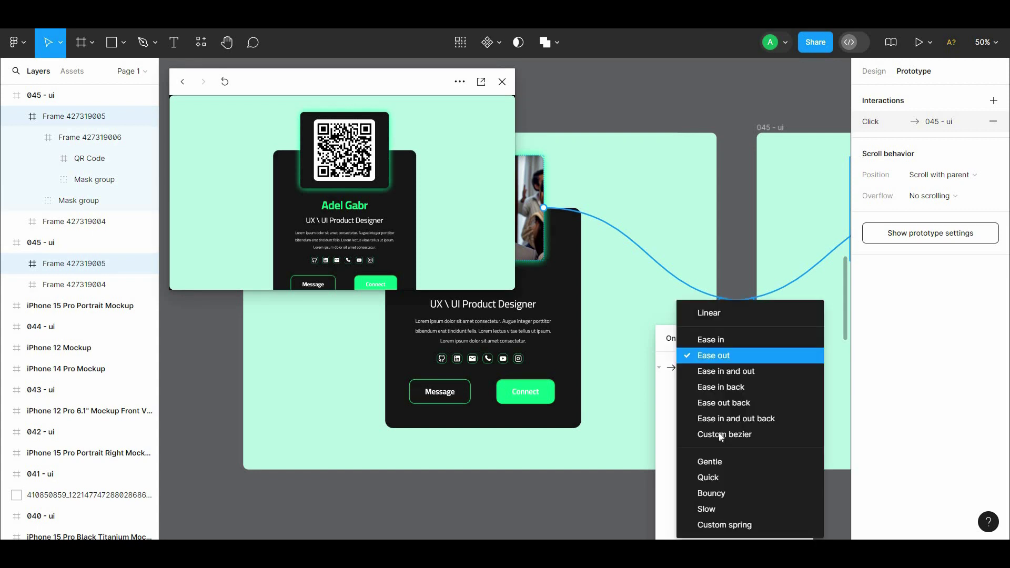
pyautogui.click(703, 379)
pyautogui.click(757, 434)
pyautogui.click(757, 434)
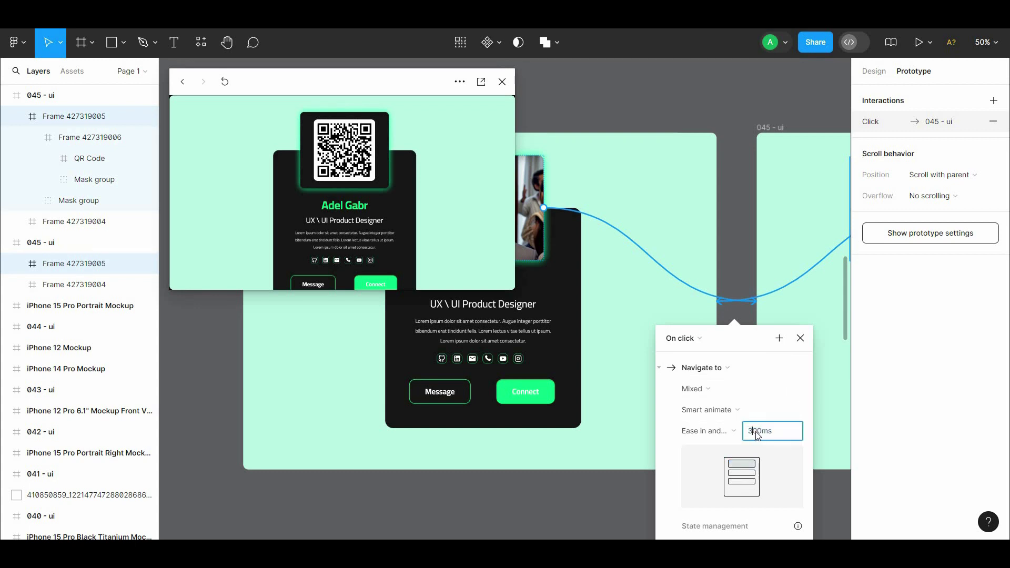
pyautogui.click(737, 285)
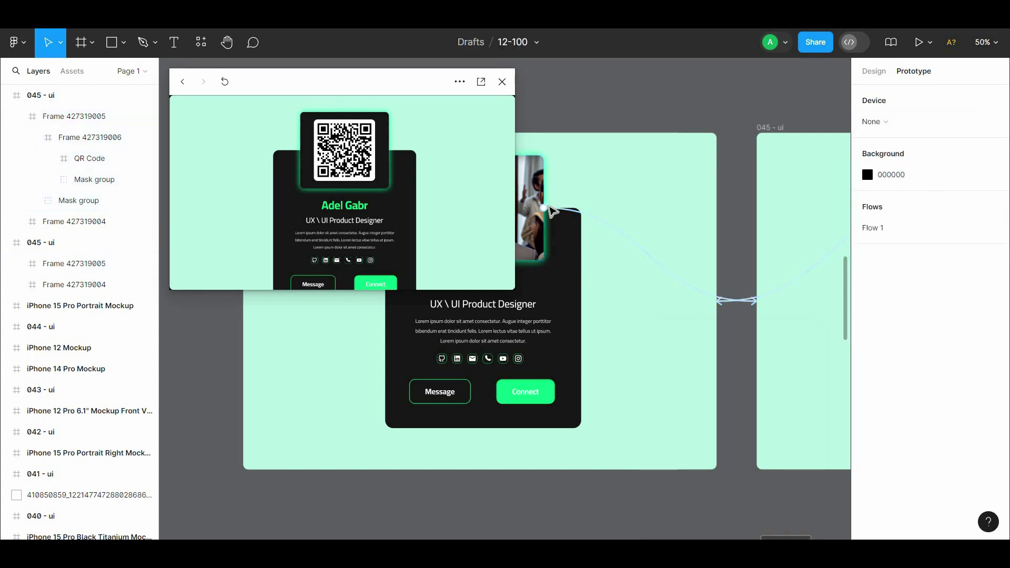
# Restart the Flow 1 preview, enlarge it to full size, and test the animated switch between photo and QR code
pyautogui.click(229, 79)
pyautogui.moveTo(323, 89); pyautogui.dragTo(530, 145)
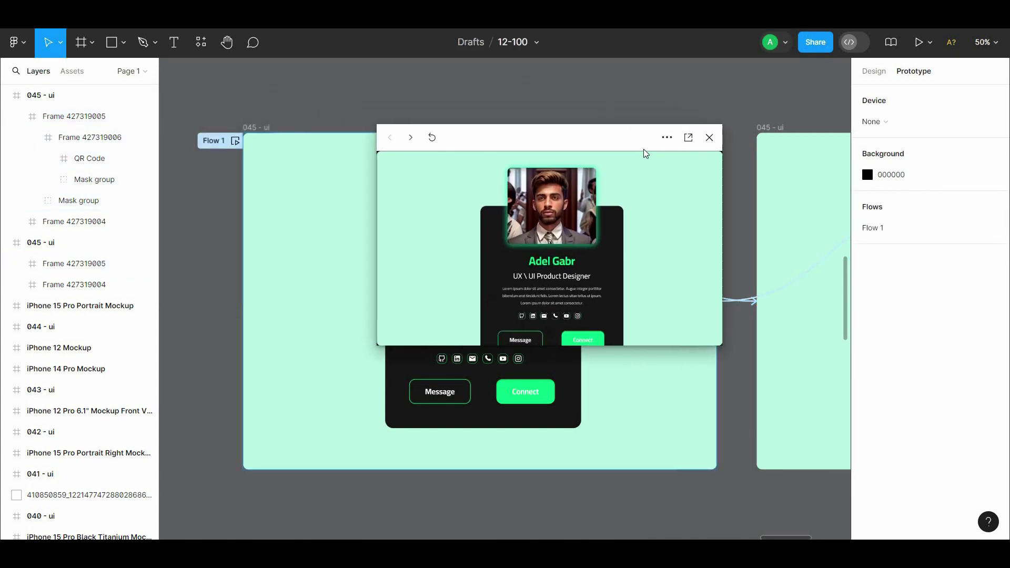
pyautogui.click(685, 139)
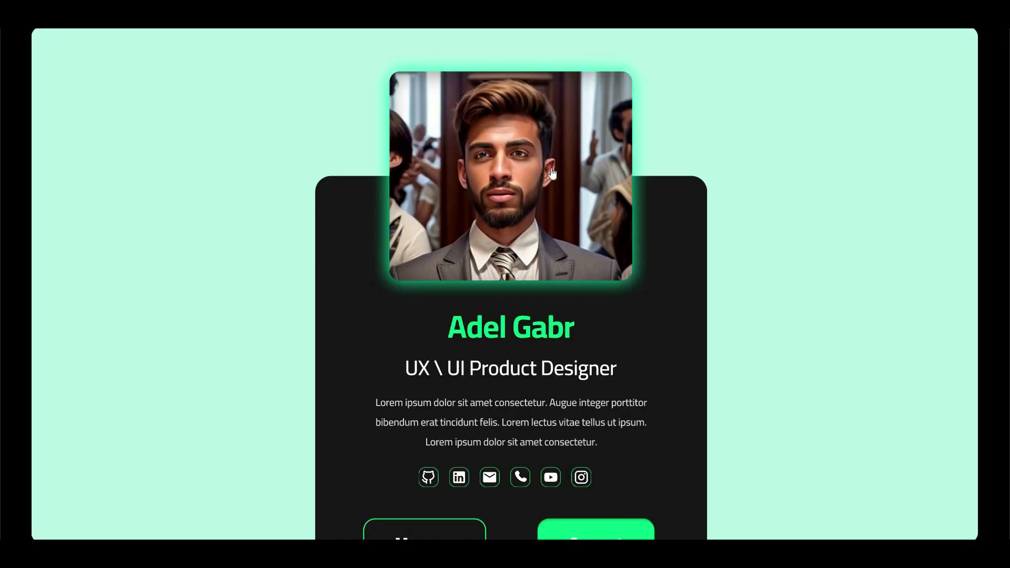
pyautogui.click(551, 169)
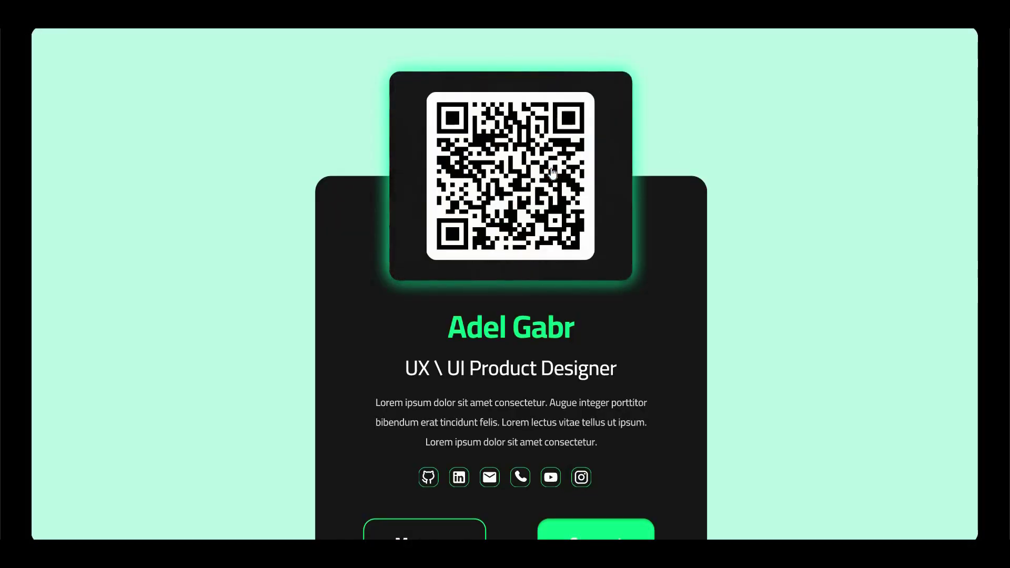
pyautogui.click(551, 169)
pyautogui.click(551, 169)
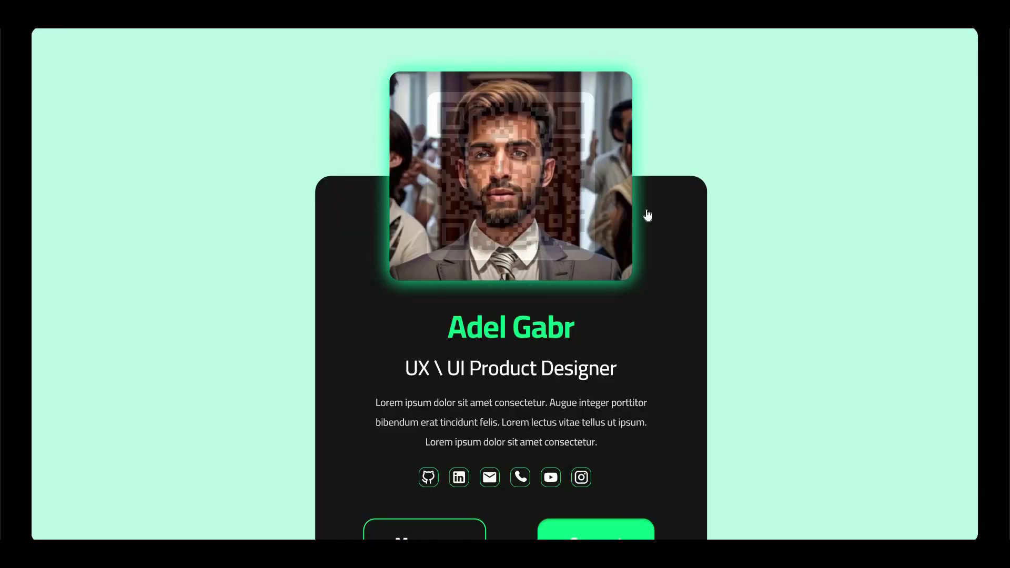
pyautogui.scroll(-2, 950, 109)
pyautogui.scroll(-1, 652, 152)
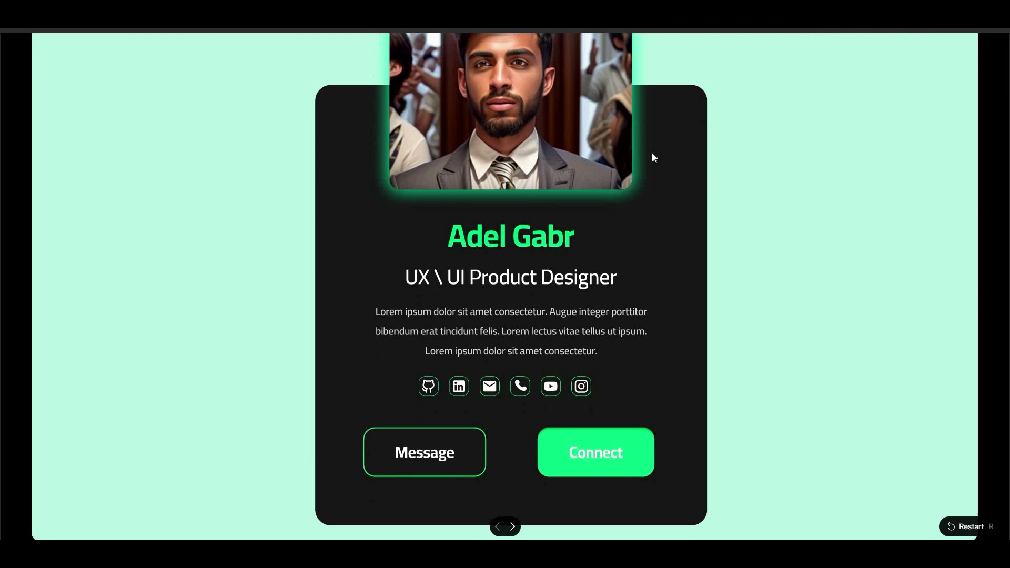
pyautogui.click(597, 159)
pyautogui.scroll(2, 667, 180)
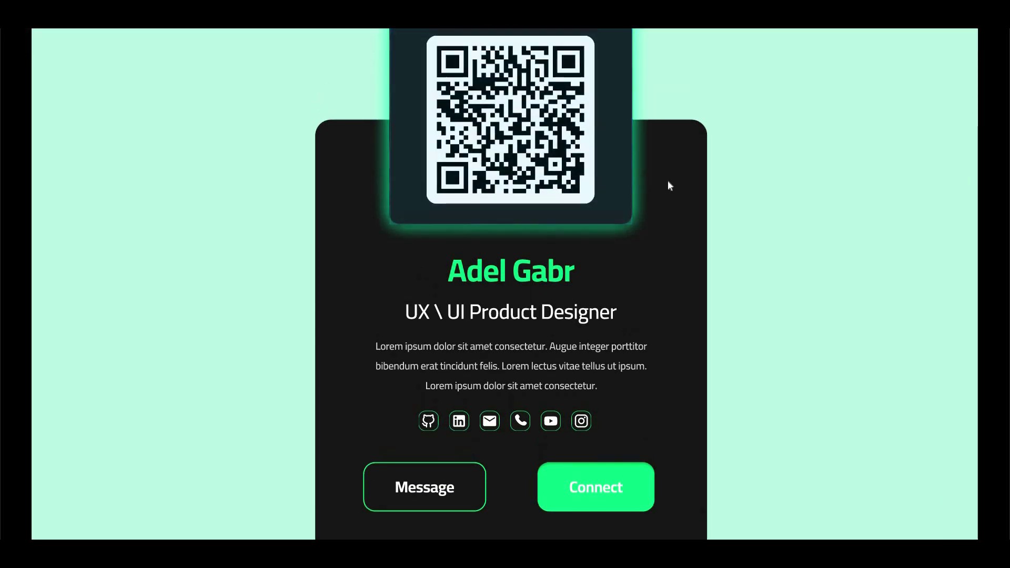